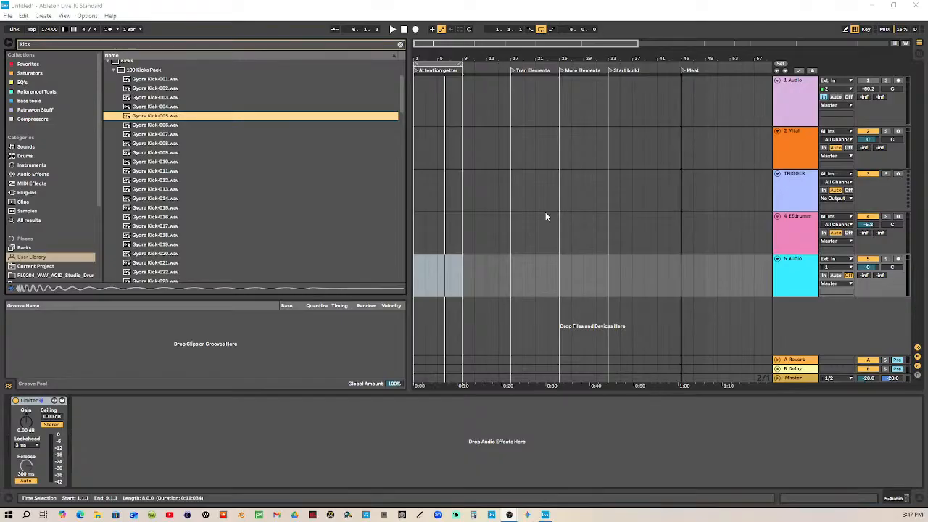
Narrow the browser and place Gydra Kick-005.wav at the start of audio track 5
{"action": "left_click_drag", "start_coordinate": [426, 59], "coordinate": [218, 109]}
{"action": "left_click", "coordinate": [133, 118]}
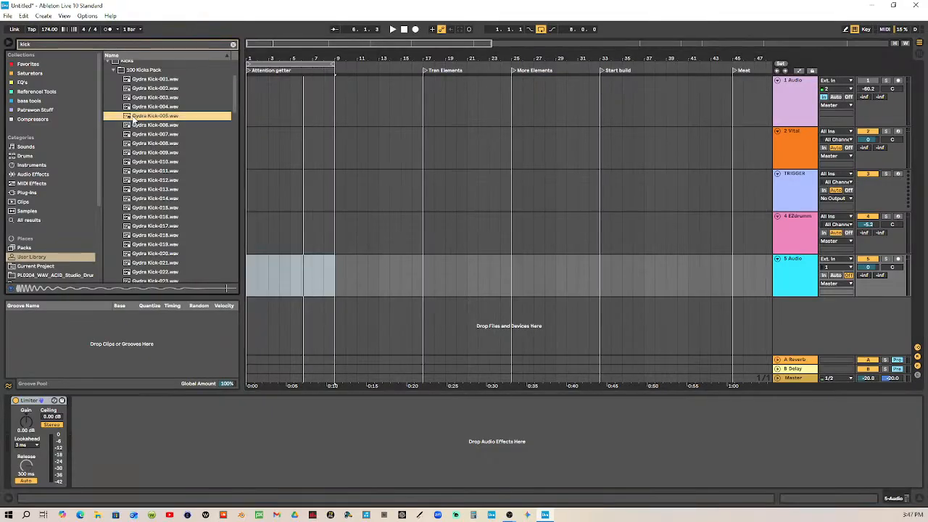
{"action": "left_click_drag", "start_coordinate": [133, 119], "coordinate": [250, 275]}
Copy the kick clip to 1.3.3 and, with a fixed 1/8 grid, trim the copy to end at 1.4.1
{"action": "left_click_drag", "start_coordinate": [265, 56], "coordinate": [423, 55]}
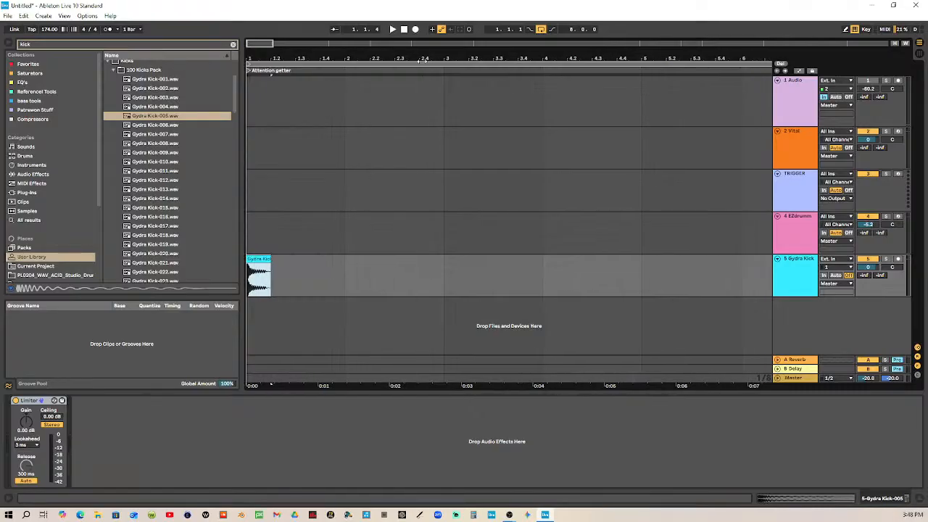
{"action": "left_click", "coordinate": [255, 260]}
{"action": "left_click_drag", "start_coordinate": [255, 259], "coordinate": [321, 265]}
{"action": "left_click_drag", "start_coordinate": [332, 57], "coordinate": [387, 94]}
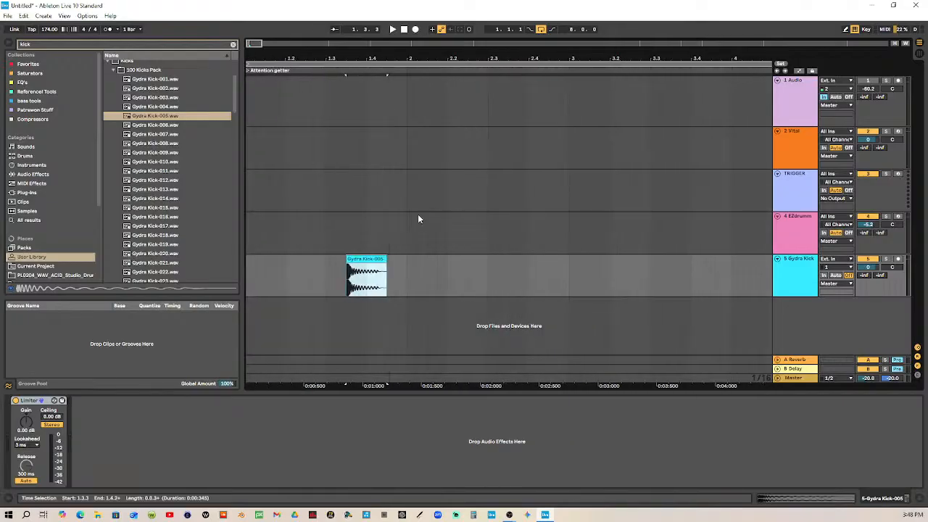
{"action": "right_click", "coordinate": [373, 232]}
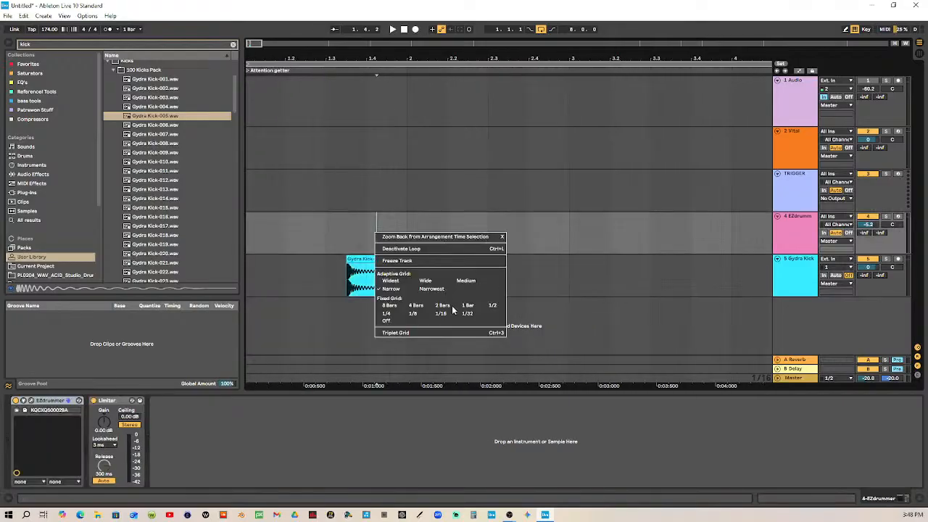
{"action": "left_click", "coordinate": [416, 313]}
{"action": "mouse_move", "coordinate": [360, 259]}
{"action": "left_mouse_down"}
{"action": "mouse_move", "coordinate": [265, 263]}
{"action": "mouse_move", "coordinate": [369, 258]}
{"action": "mouse_move", "coordinate": [366, 268]}
{"action": "left_mouse_up"}
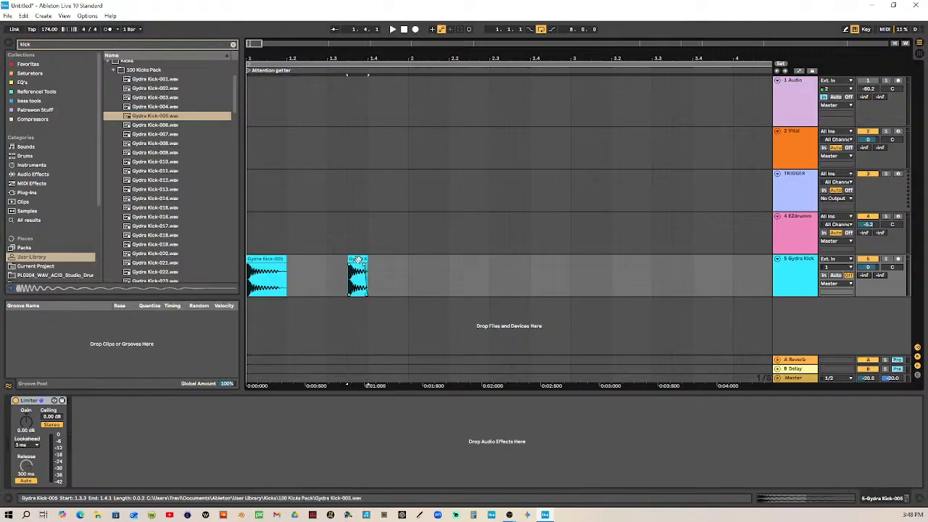
Duplicate the one-bar kick pattern three times to fill bars 2 through 4
{"action": "left_click", "coordinate": [269, 260]}
{"action": "left_click", "coordinate": [349, 269]}
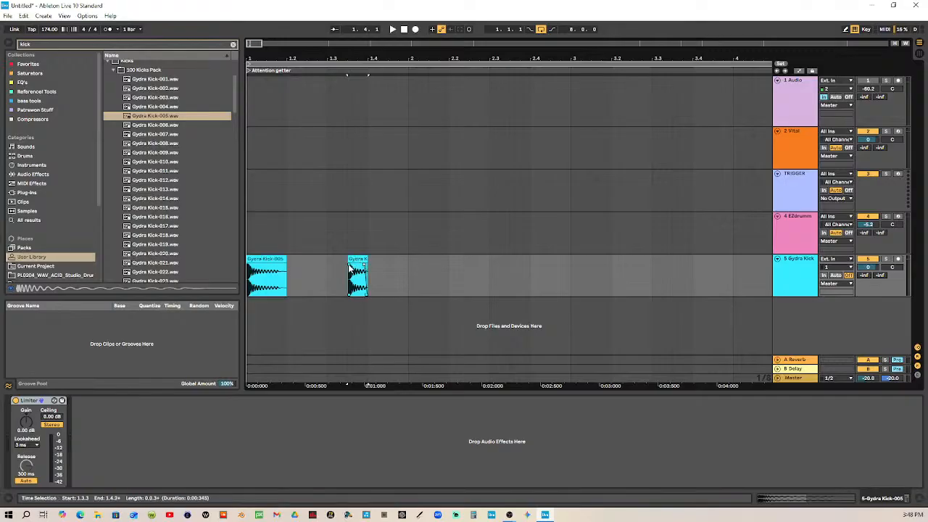
{"action": "left_click", "coordinate": [411, 265], "text": "shift"}
{"action": "left_click_drag", "start_coordinate": [436, 62], "coordinate": [336, 61]}
{"action": "key", "text": "ctrl+d"}
{"action": "key", "text": "ctrl+d"}
{"action": "key", "text": "ctrl+d"}
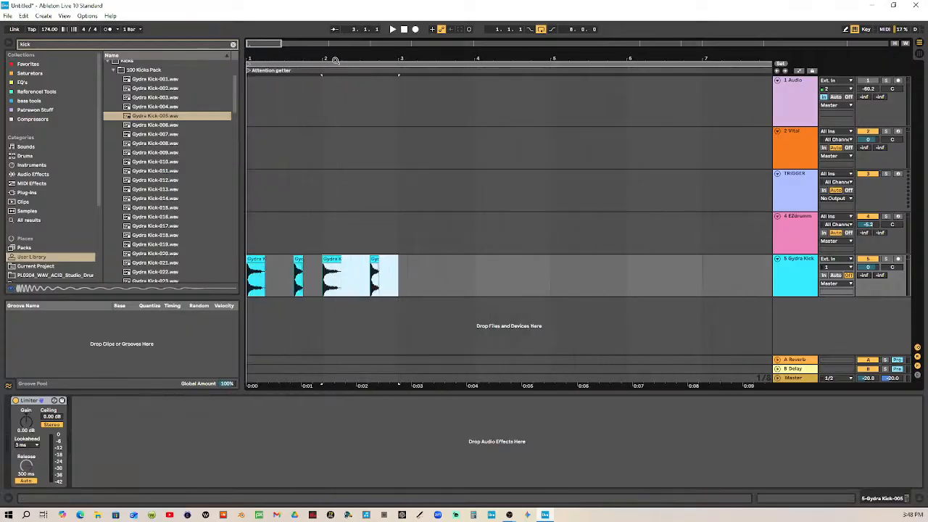
Set the loop to the first four bars and play back the kick pattern
{"action": "left_click_drag", "start_coordinate": [768, 64], "coordinate": [550, 66]}
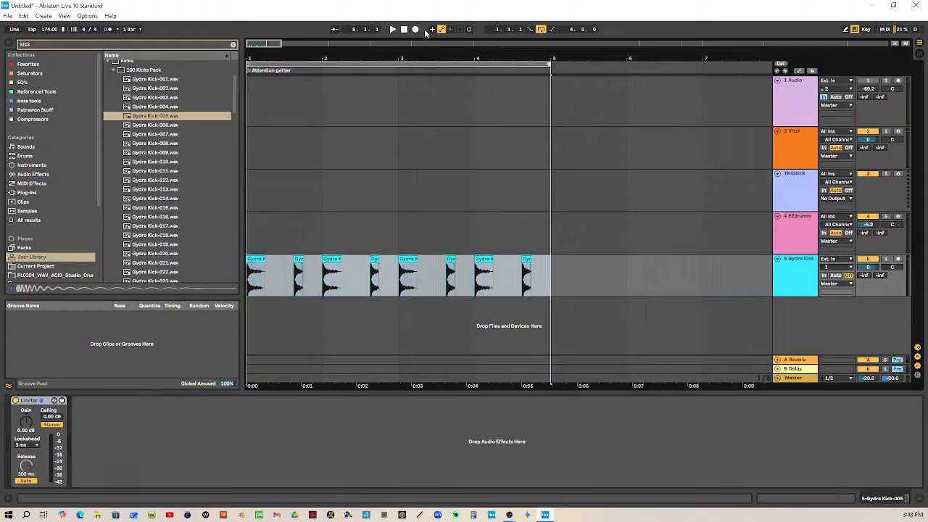
{"action": "left_click", "coordinate": [391, 29]}
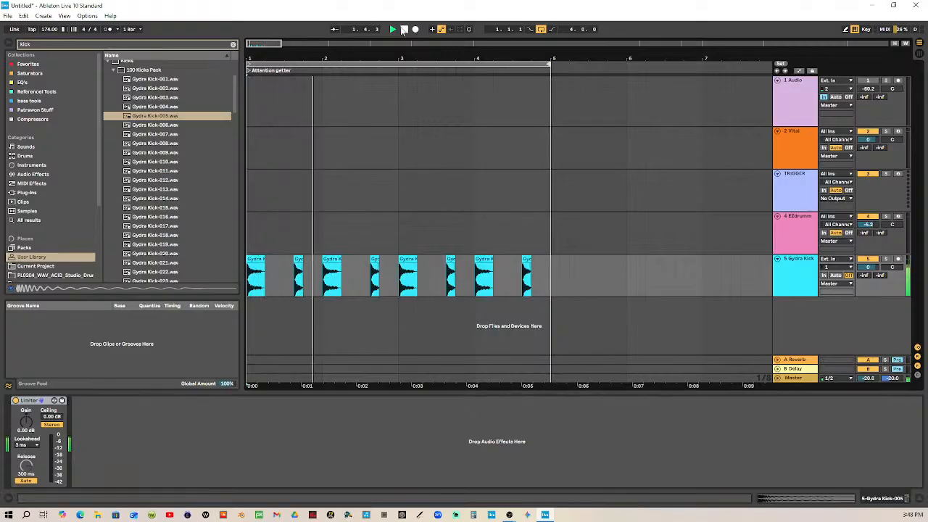
{"action": "left_click", "coordinate": [403, 29]}
Lower the kick clip at 1.3.3 to -3.00 dB and duplicate the first bar over bars 2 through 4
{"action": "left_click", "coordinate": [298, 260]}
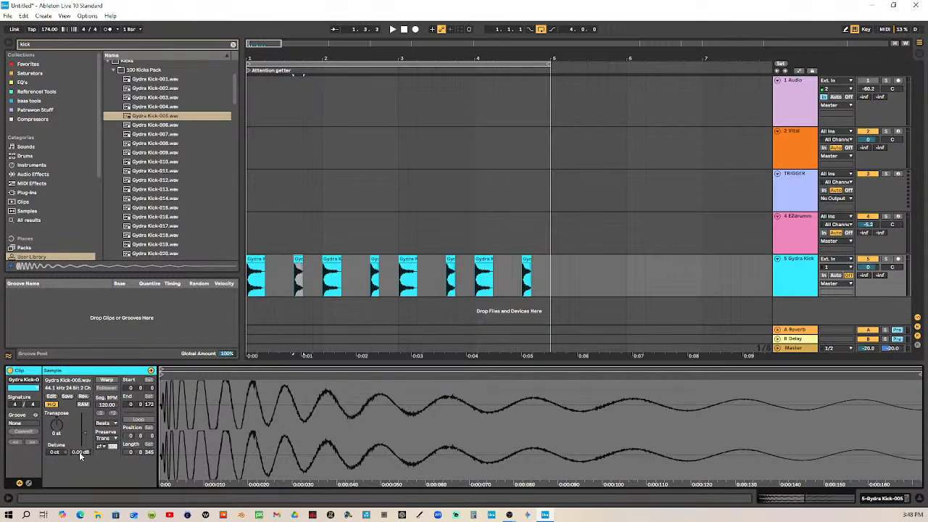
{"action": "left_click_drag", "start_coordinate": [79, 452], "coordinate": [79, 456]}
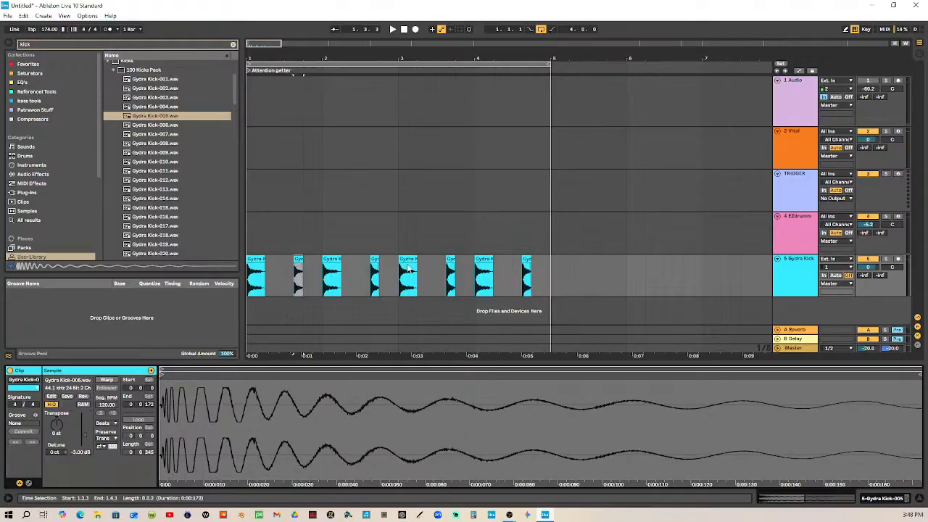
{"action": "left_click_drag", "start_coordinate": [323, 265], "coordinate": [255, 269]}
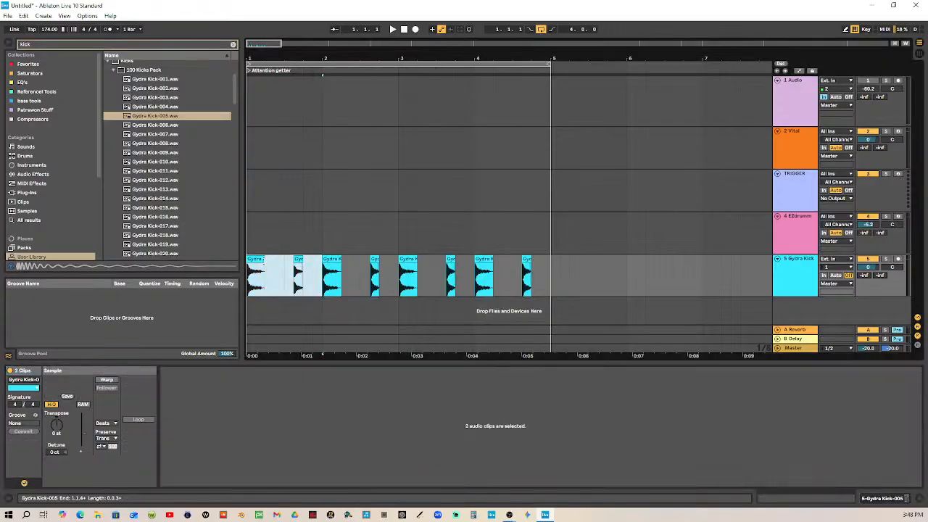
{"action": "key", "text": "Right"}
{"action": "key", "text": "Right"}
{"action": "key", "text": "Right"}
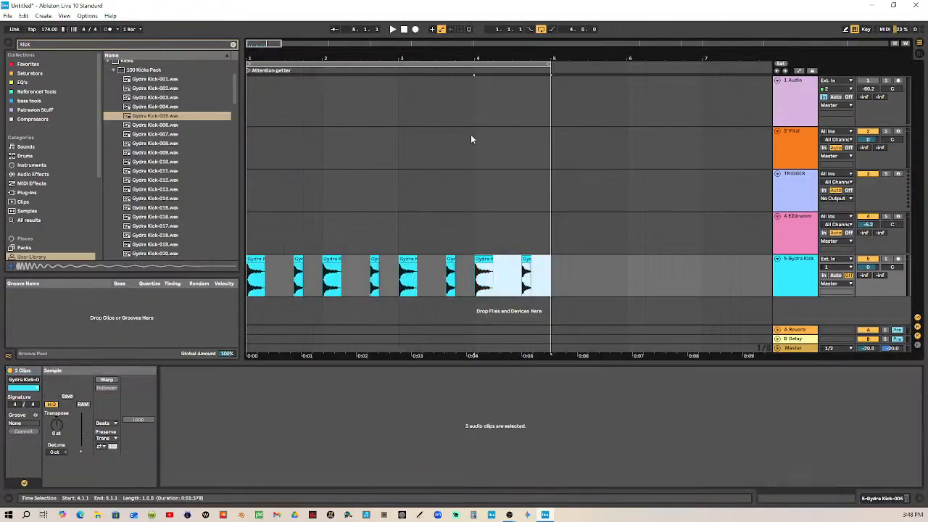
Play back the kick pattern from the start to hear the quieter second hits, then stop playback
{"action": "left_click", "coordinate": [405, 30]}
{"action": "left_click", "coordinate": [392, 30]}
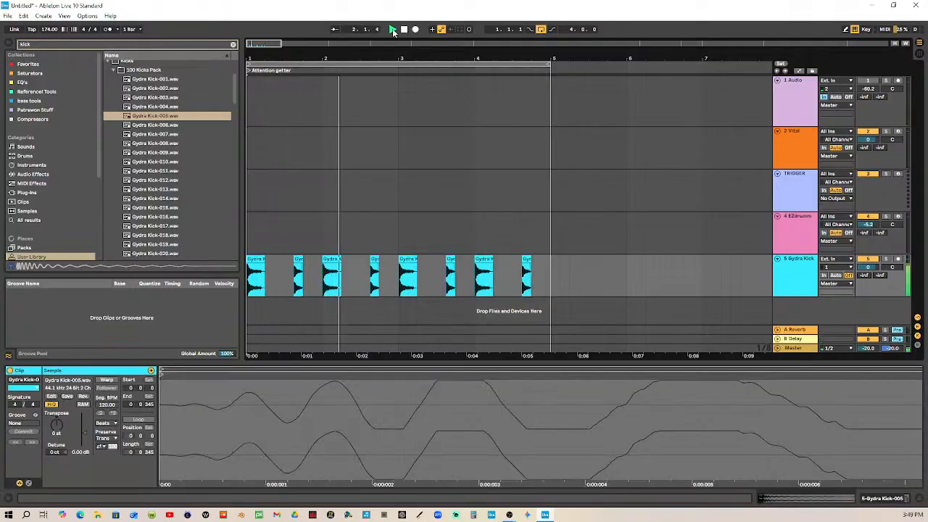
{"action": "key", "text": "space"}
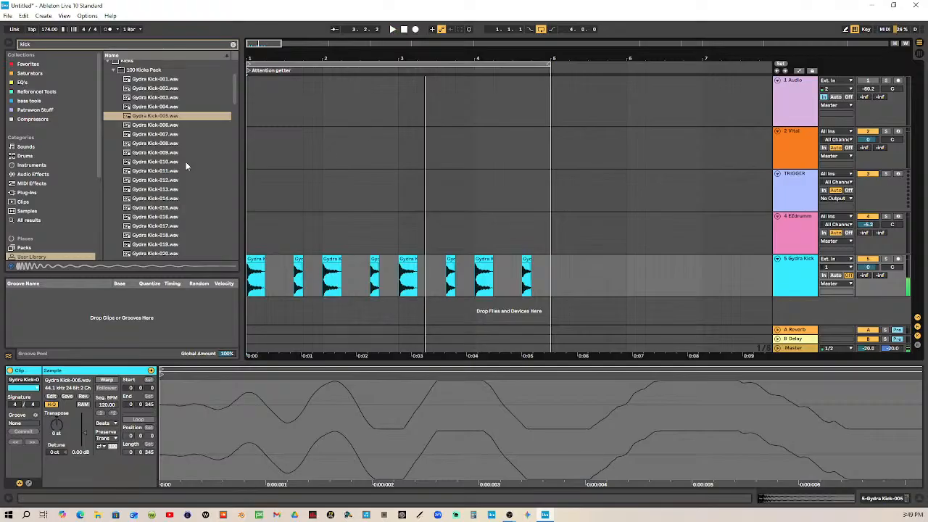
Collapse the 100 Kicks Pack folder, search the browser for "snare" and expand the Snares folder
{"action": "left_click", "coordinate": [112, 70]}
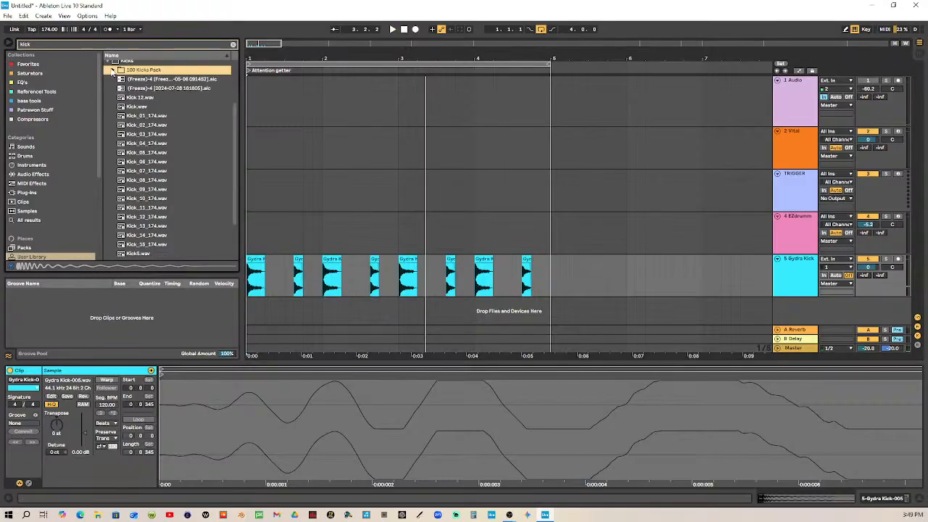
{"action": "left_click", "coordinate": [82, 43]}
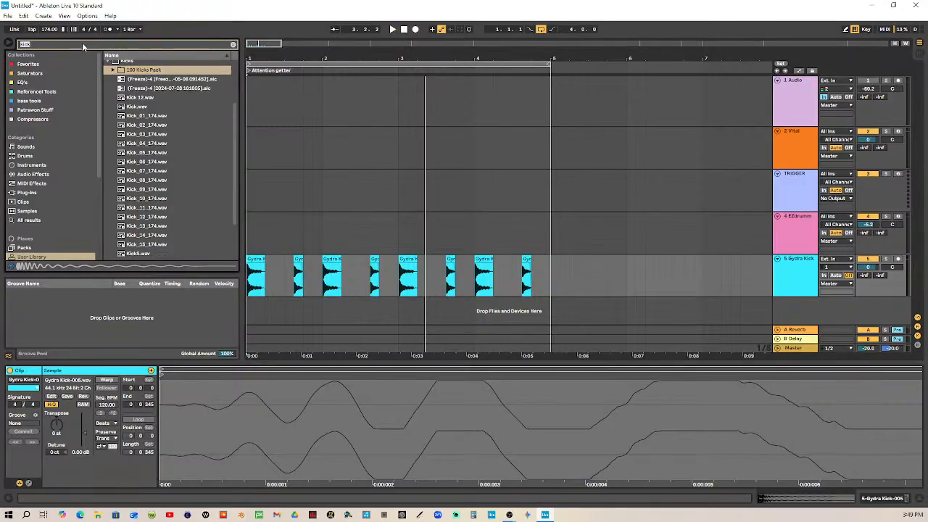
{"action": "type", "text": "snare"}
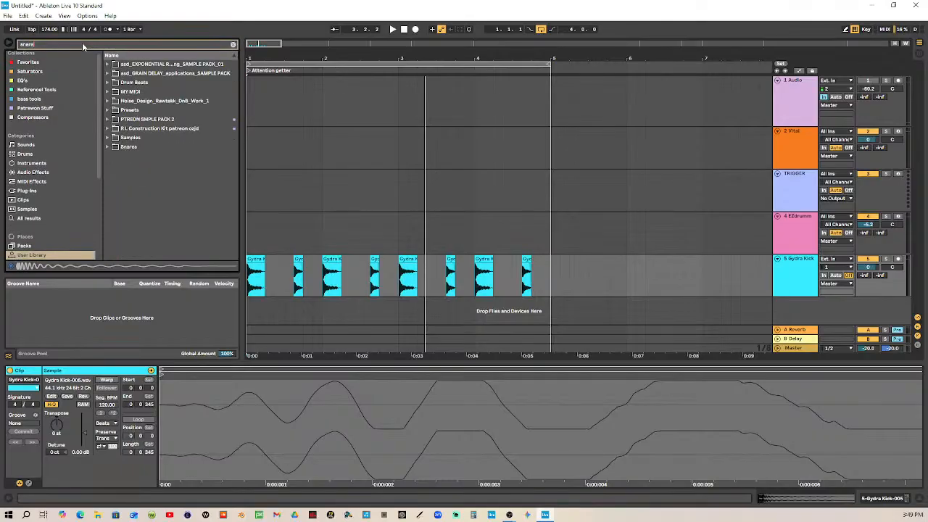
{"action": "left_click", "coordinate": [107, 146]}
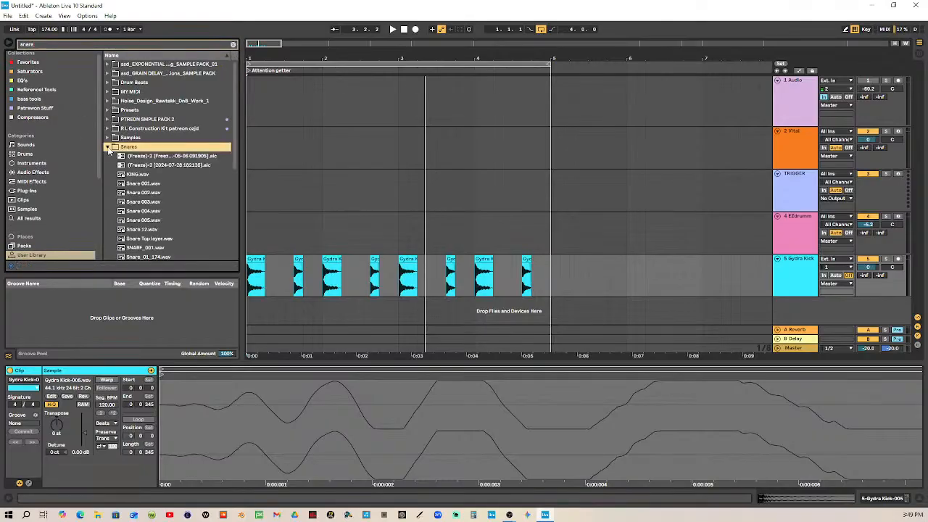
Audition KING.wav and Snare 001 through 003, and select Snare 002.wav
{"action": "left_click", "coordinate": [143, 177]}
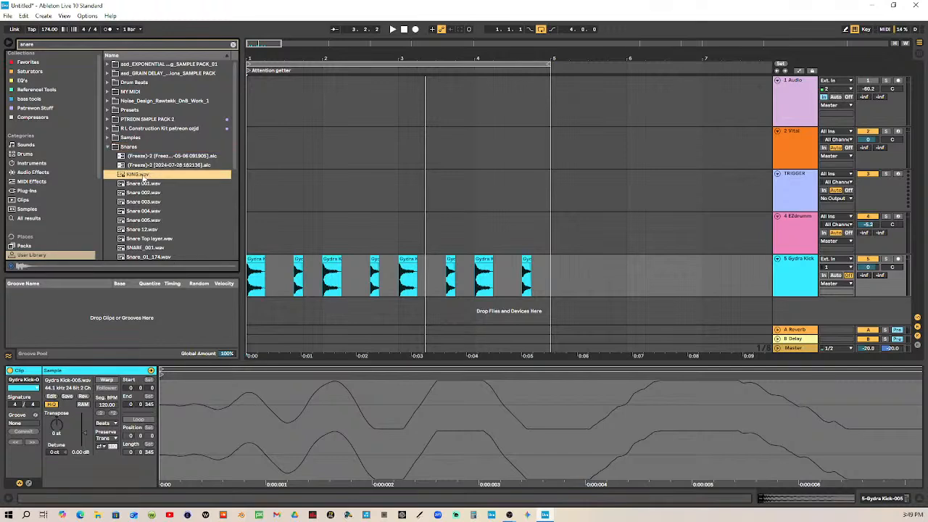
{"action": "left_click", "coordinate": [144, 184]}
{"action": "left_click", "coordinate": [147, 193]}
{"action": "left_click", "coordinate": [146, 202]}
{"action": "left_click", "coordinate": [146, 193]}
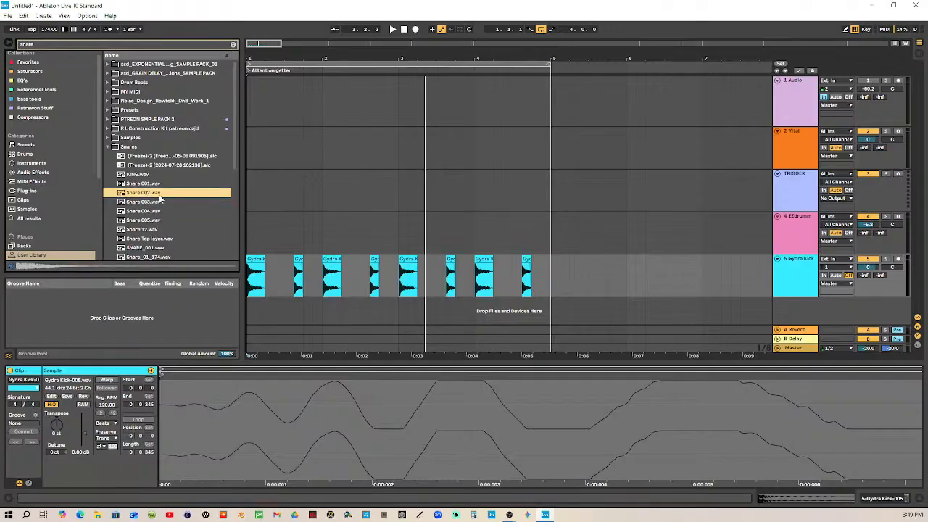
Place Snare 002 on a new track at beat 1.2, and copy it to 1.4 trimmed to end at bar 2
{"action": "left_click_drag", "start_coordinate": [153, 199], "coordinate": [274, 317]}
{"action": "left_click_drag", "start_coordinate": [286, 61], "coordinate": [356, 124]}
{"action": "left_click_drag", "start_coordinate": [349, 286], "coordinate": [424, 295]}
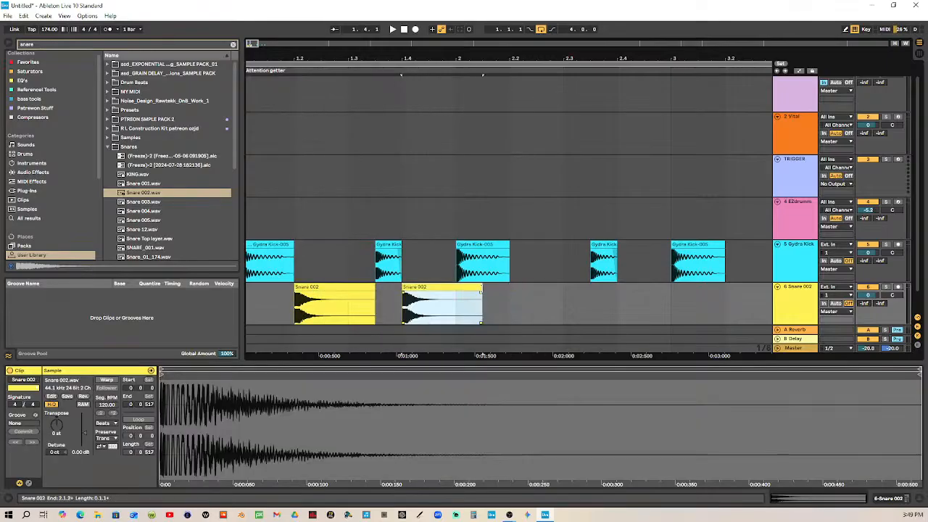
{"action": "left_click_drag", "start_coordinate": [481, 290], "coordinate": [456, 290]}
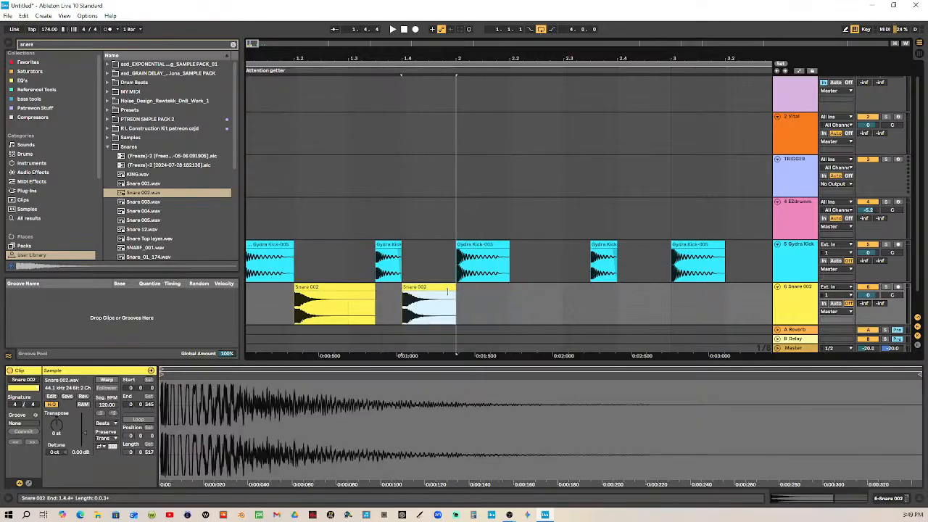
Duplicate the first bar of the snare track three times to fill bars 2 through 4
{"action": "left_click", "coordinate": [251, 289], "text": "shift"}
{"action": "left_click_drag", "start_coordinate": [393, 60], "coordinate": [247, 57]}
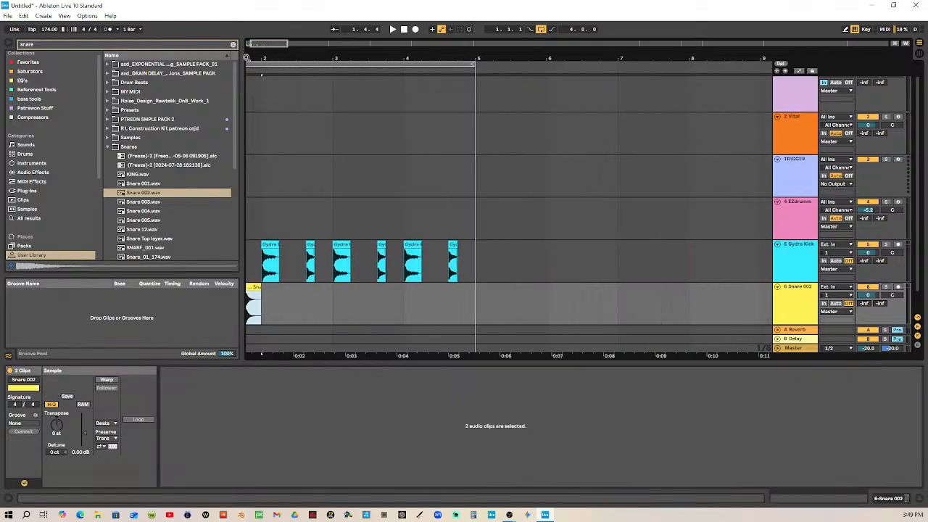
{"action": "key", "text": "ctrl+d"}
{"action": "key", "text": "ctrl+d"}
{"action": "key", "text": "ctrl+d"}
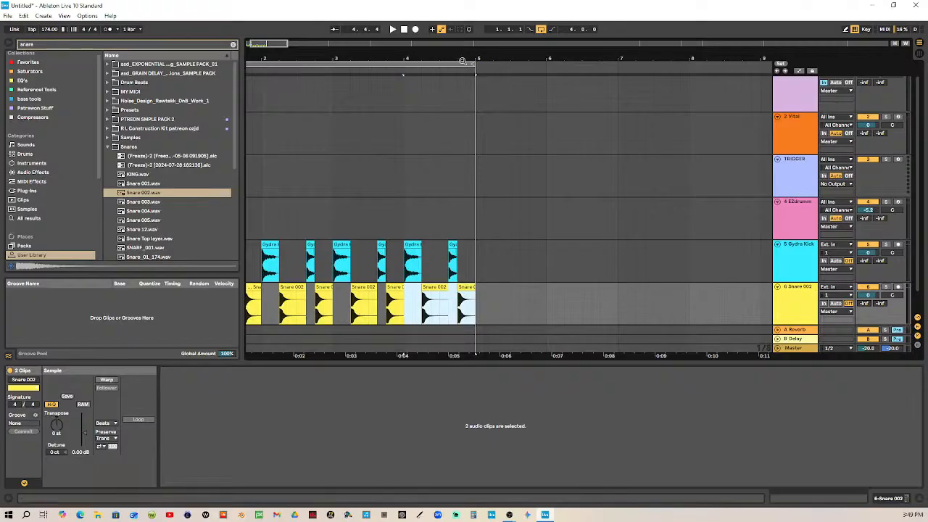
Play back the looped kick and snare pattern and stop it
{"action": "left_click", "coordinate": [391, 30]}
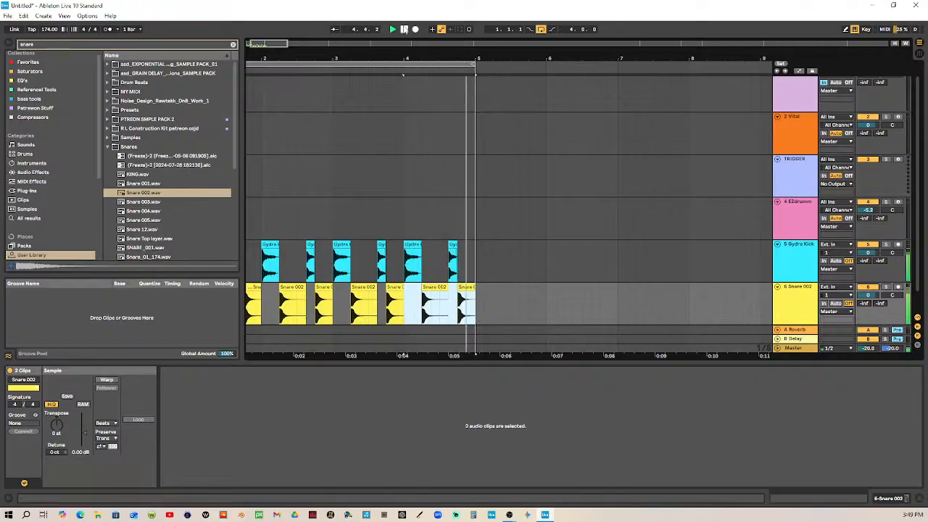
{"action": "left_click_drag", "start_coordinate": [396, 54], "coordinate": [443, 54]}
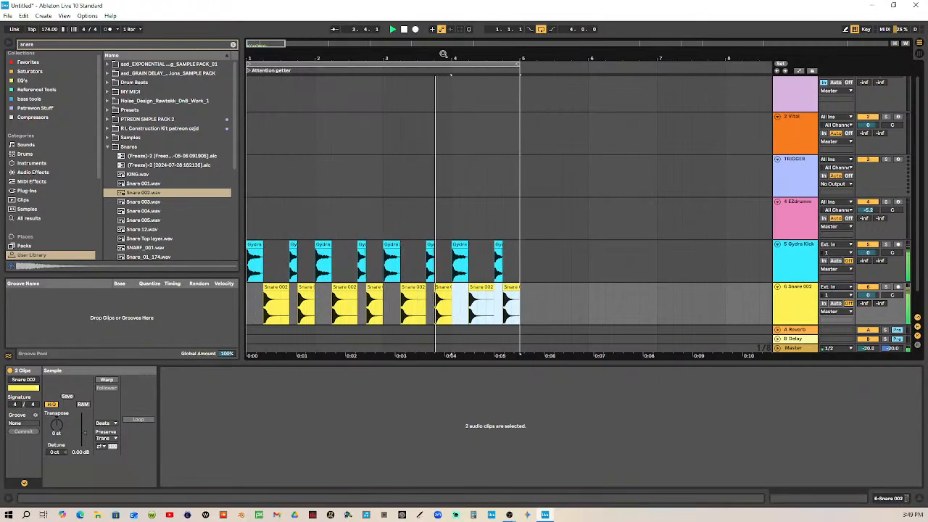
{"action": "left_click_drag", "start_coordinate": [382, 57], "coordinate": [436, 55]}
{"action": "left_click", "coordinate": [663, 261]}
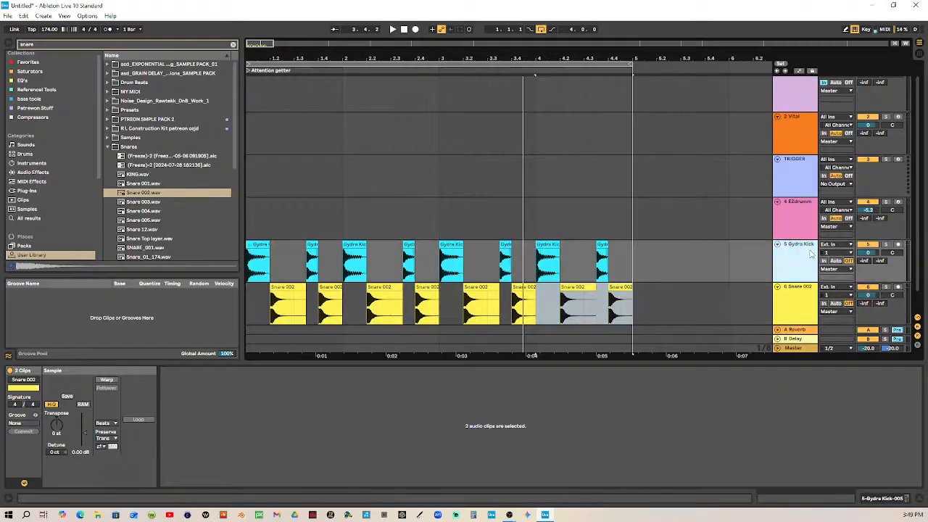
Detune the snare clip at 1.4 to -25 ct and recolour it lime green
{"action": "left_click", "coordinate": [330, 288]}
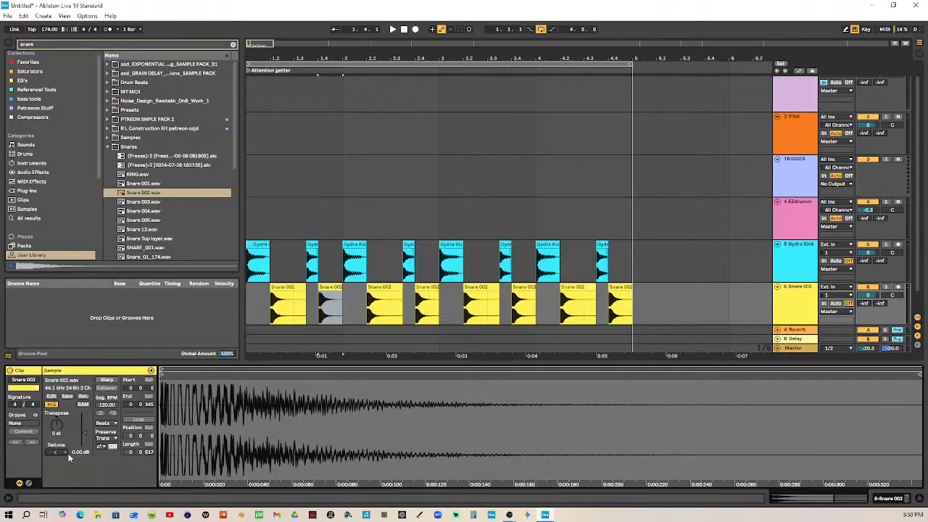
{"action": "key", "text": "Return"}
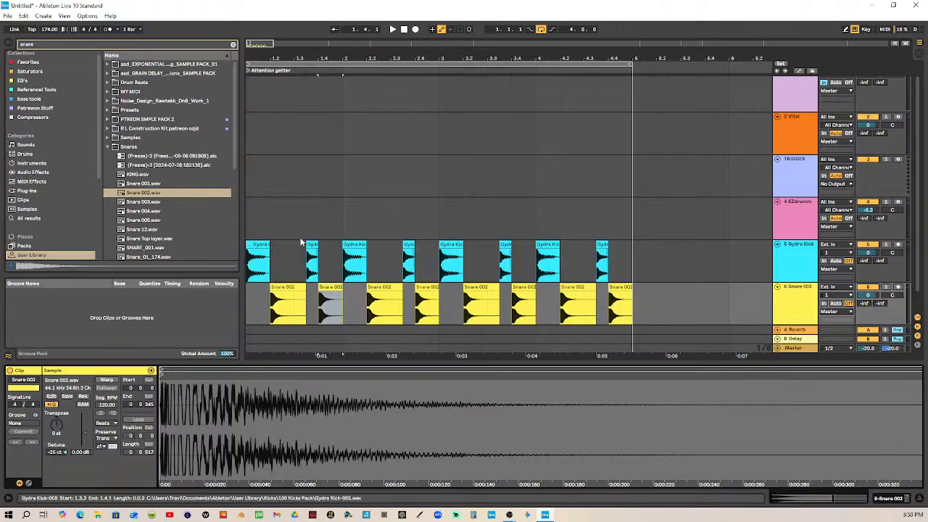
{"action": "right_click", "coordinate": [330, 288]}
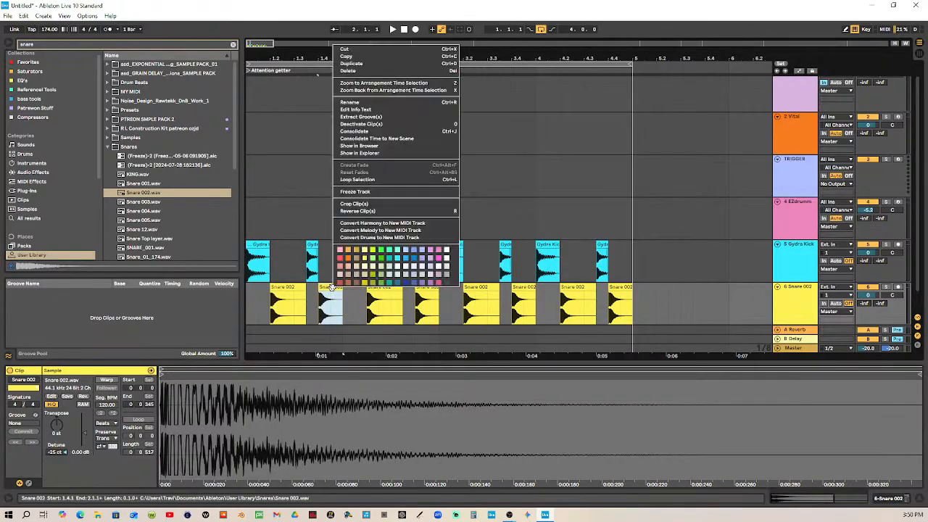
{"action": "left_click", "coordinate": [346, 263]}
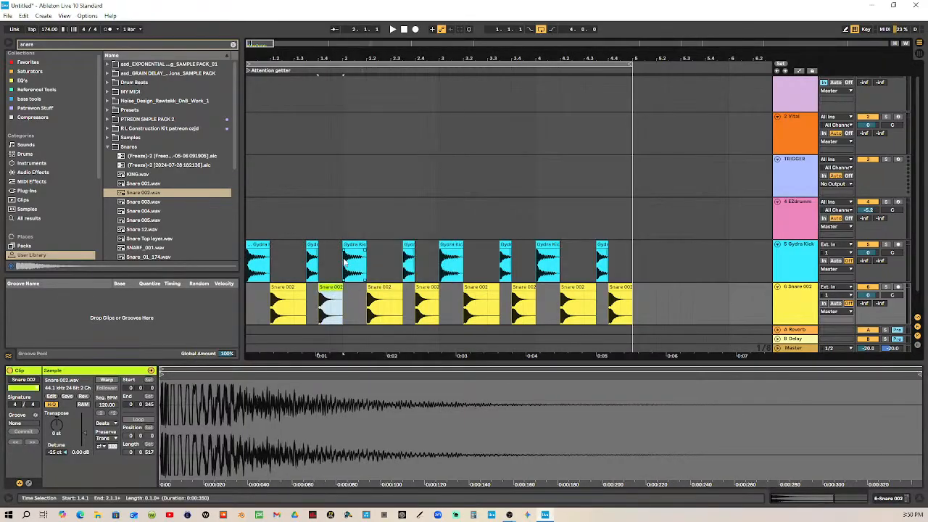
Recolour the kick clip at 1.3.3 orange and duplicate the first bar of both drum tracks over bars 2 through 4
{"action": "right_click", "coordinate": [309, 244]}
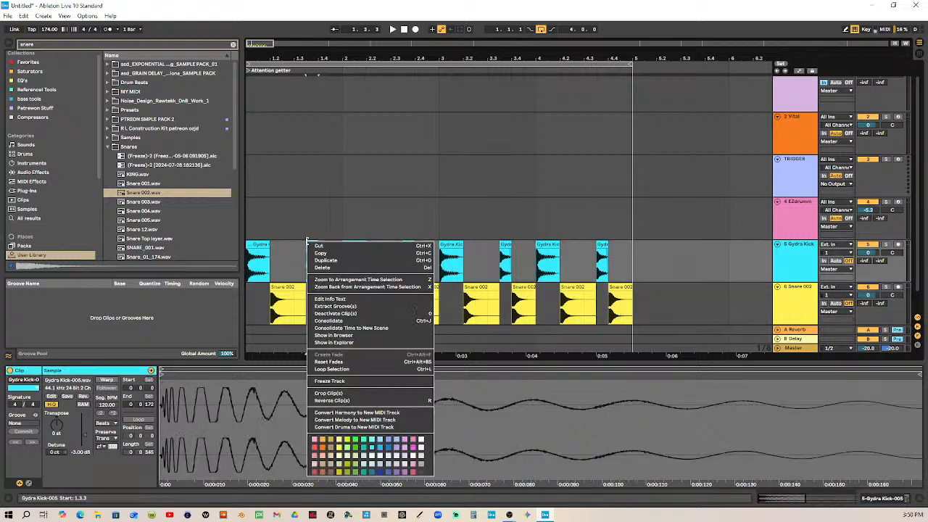
{"action": "left_click", "coordinate": [322, 440]}
{"action": "left_click_drag", "start_coordinate": [336, 247], "coordinate": [248, 304]}
{"action": "left_click_drag", "start_coordinate": [312, 57], "coordinate": [295, 55]}
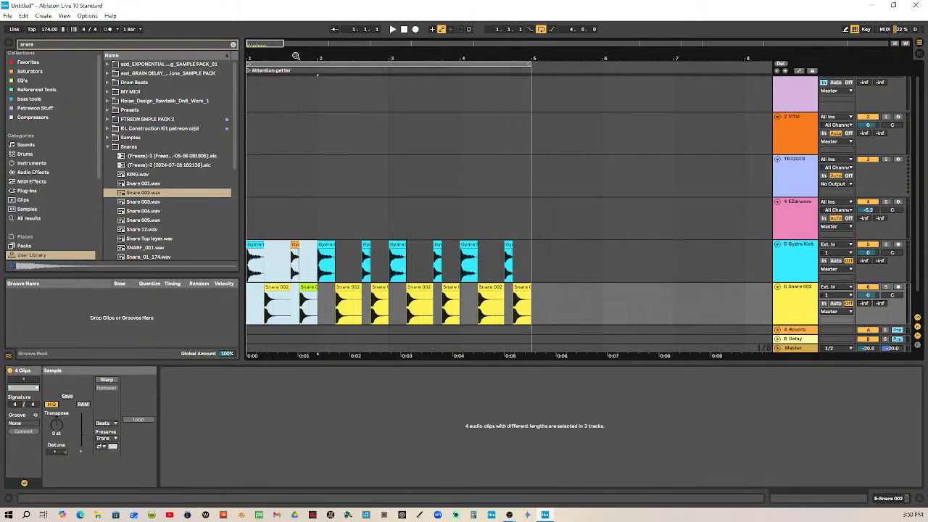
{"action": "key", "text": "ctrl+d"}
{"action": "key", "text": "ctrl+d"}
{"action": "key", "text": "ctrl+d"}
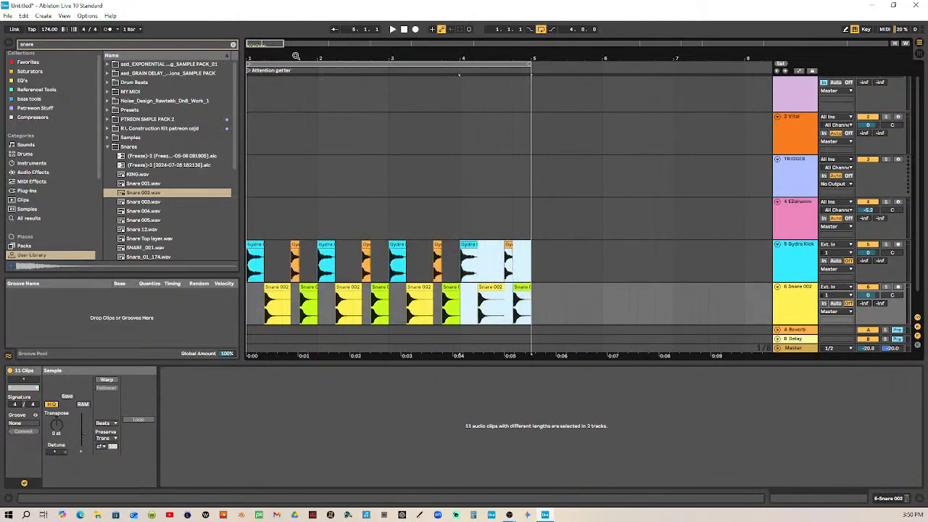
Play back the four-bar kick and snare loop from the start and stop it
{"action": "left_click_drag", "start_coordinate": [397, 54], "coordinate": [524, 53]}
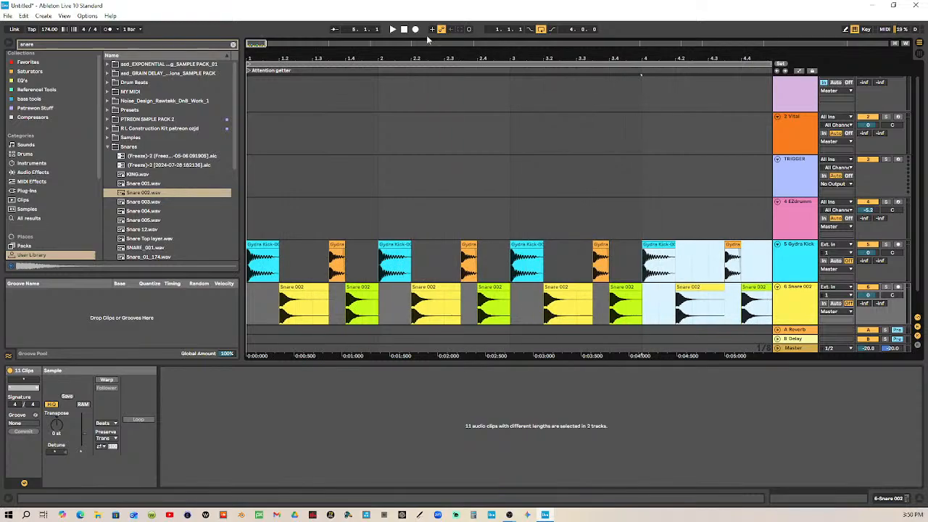
{"action": "left_click_drag", "start_coordinate": [441, 58], "coordinate": [405, 56]}
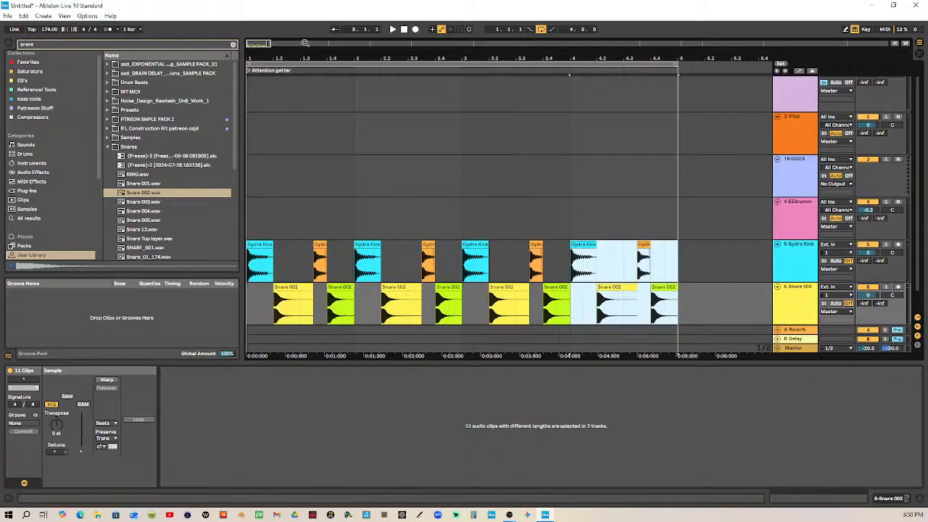
{"action": "left_click", "coordinate": [404, 31]}
{"action": "left_click", "coordinate": [394, 30]}
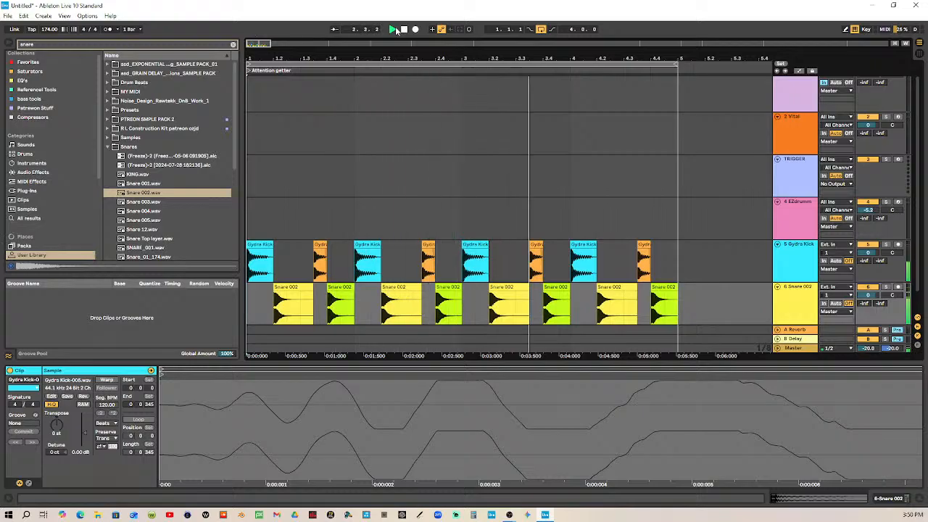
{"action": "left_click", "coordinate": [403, 29]}
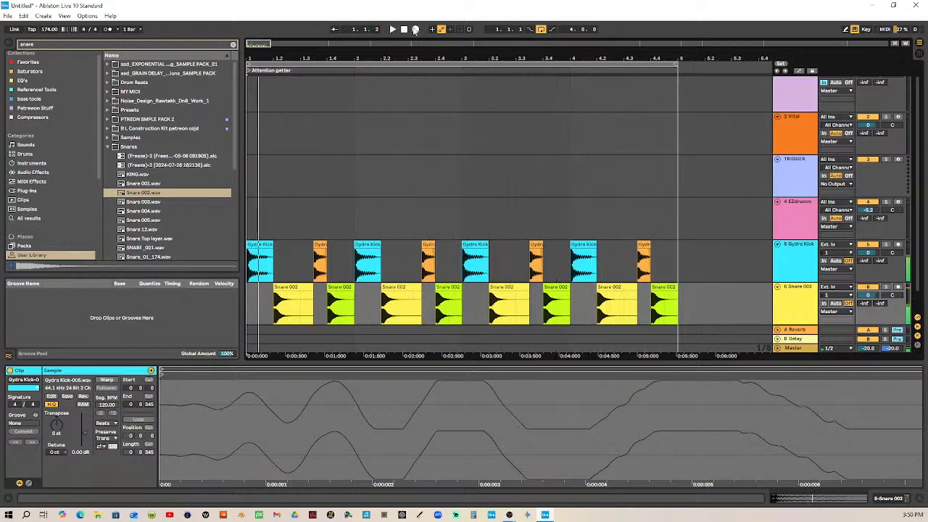
Set the detune of the snare clip at 1.4 to -12 ct and duplicate the snare track's first bar over bars 2 through 4
{"action": "left_click", "coordinate": [340, 299]}
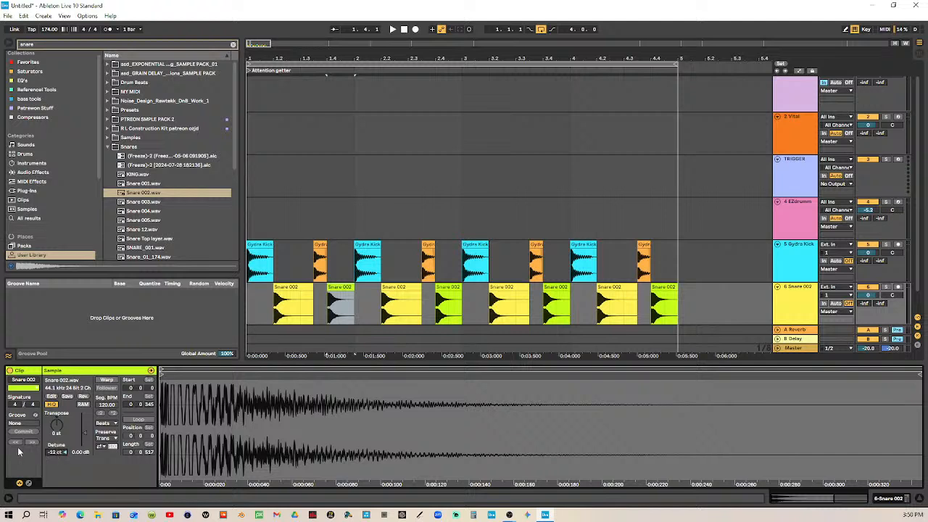
{"action": "left_click", "coordinate": [353, 289]}
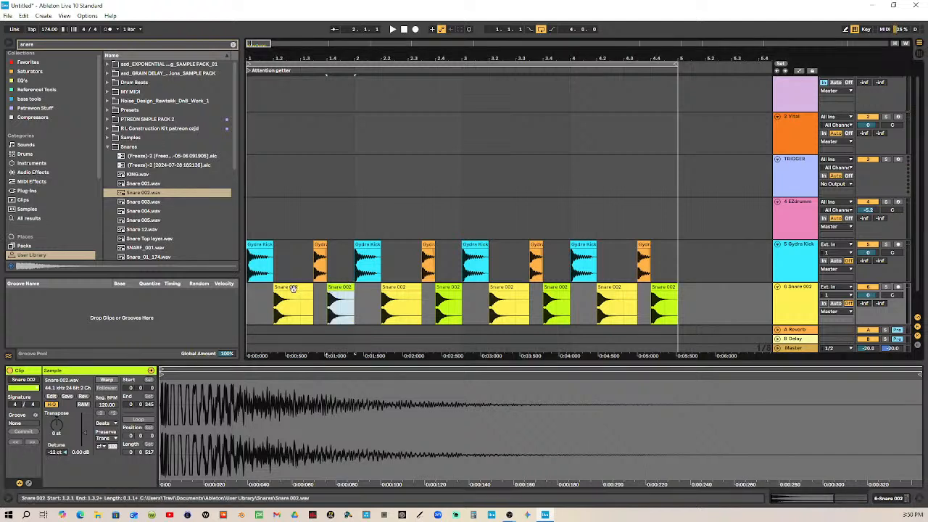
{"action": "left_click", "coordinate": [249, 292], "text": "shift"}
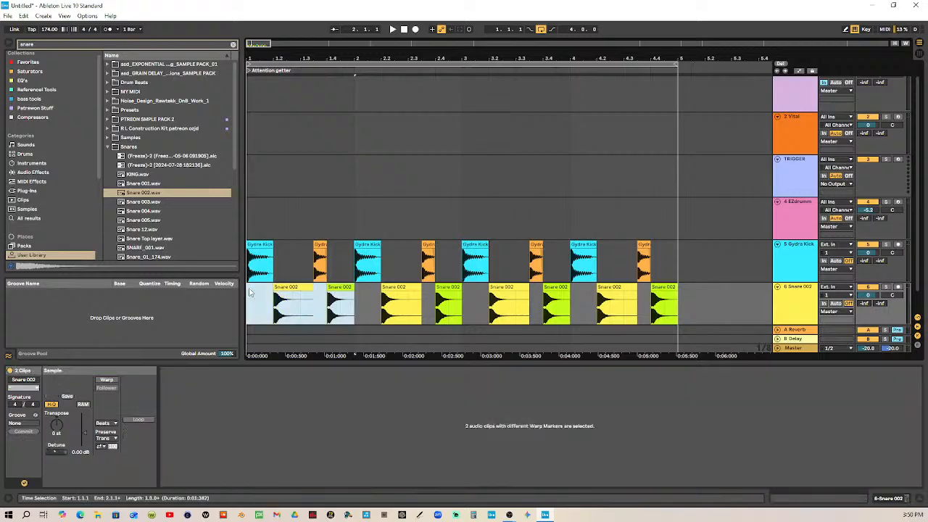
{"action": "key", "text": "Right"}
{"action": "key", "text": "Right"}
{"action": "key", "text": "Right"}
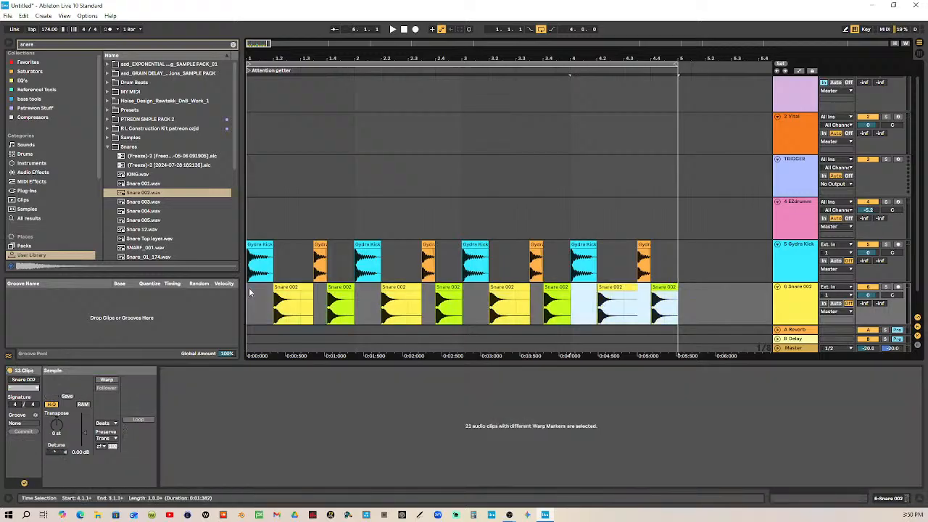
Play the loop from the start to hear the new snare detune, and stop playback
{"action": "left_click", "coordinate": [404, 29]}
{"action": "left_click", "coordinate": [392, 29]}
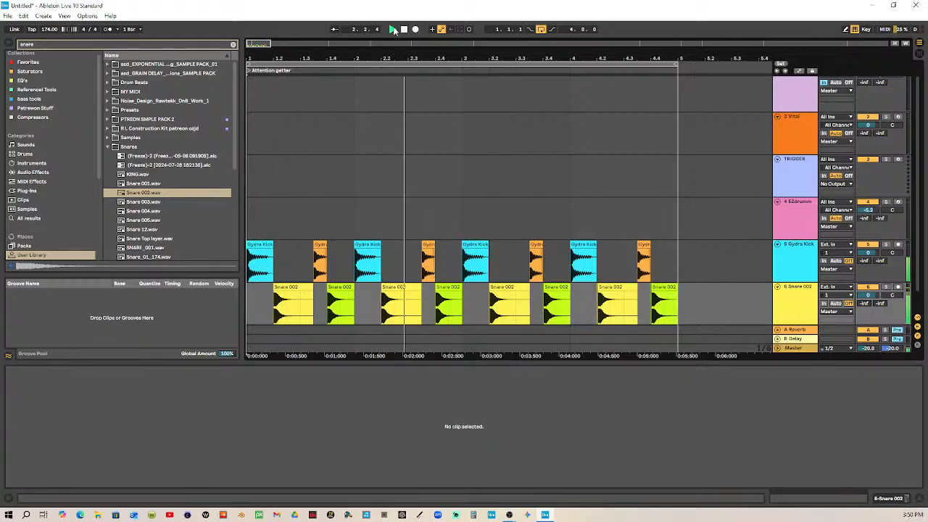
{"action": "key", "text": "space"}
Swap the two snares in bar 1, putting the lime clip at 1.2 and a yellow one at 1.4, and delete the leftover piece at 1.3
{"action": "left_click_drag", "start_coordinate": [344, 287], "coordinate": [295, 292]}
{"action": "left_click_drag", "start_coordinate": [398, 287], "coordinate": [358, 288]}
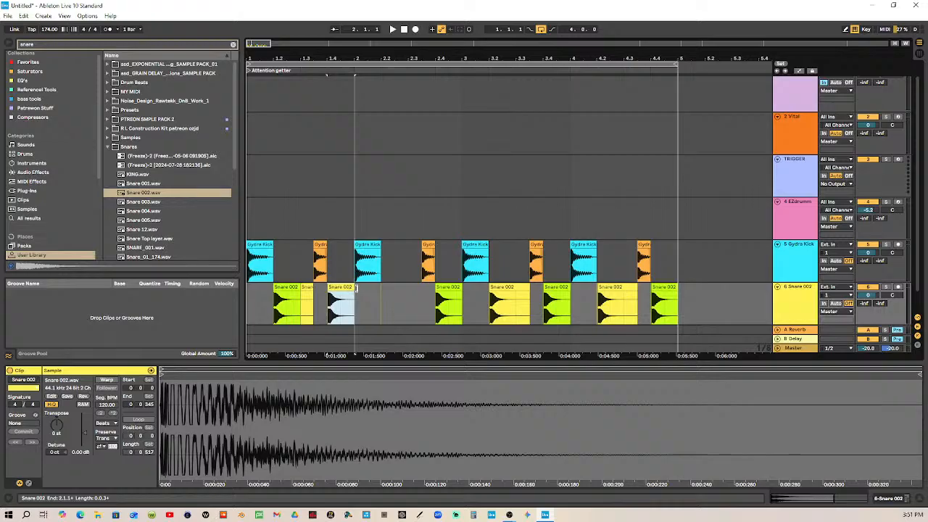
{"action": "left_click", "coordinate": [309, 288]}
{"action": "key", "text": "Delete"}
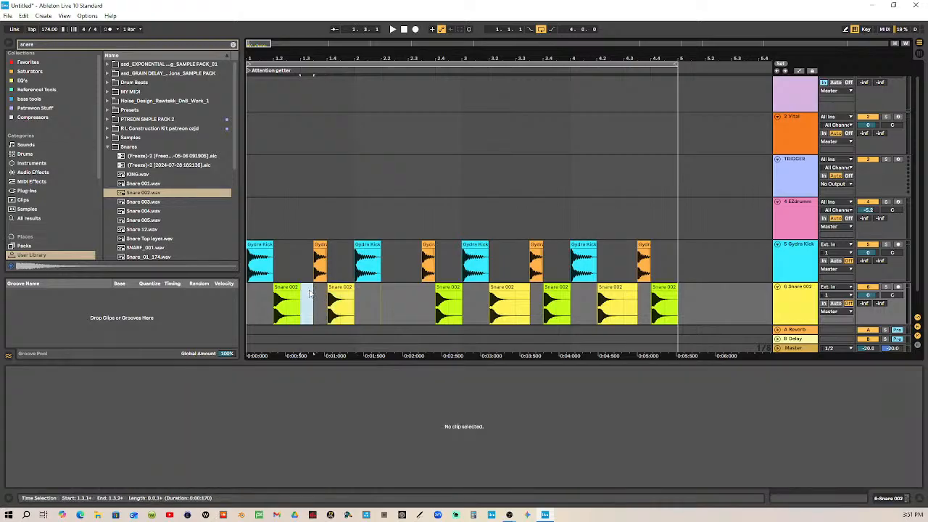
Delete the remaining snare clips in bars 2 through 4
{"action": "left_click", "coordinate": [347, 292]}
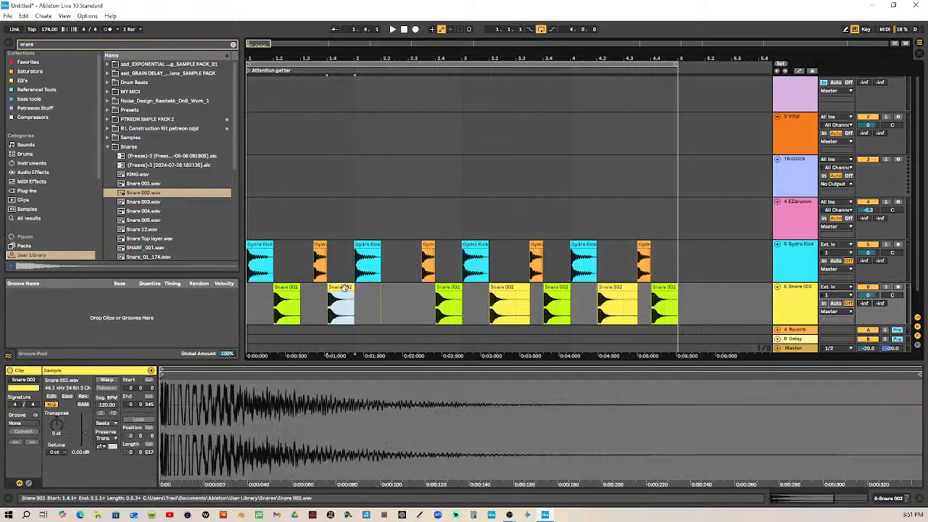
{"action": "left_click", "coordinate": [249, 292], "text": "shift"}
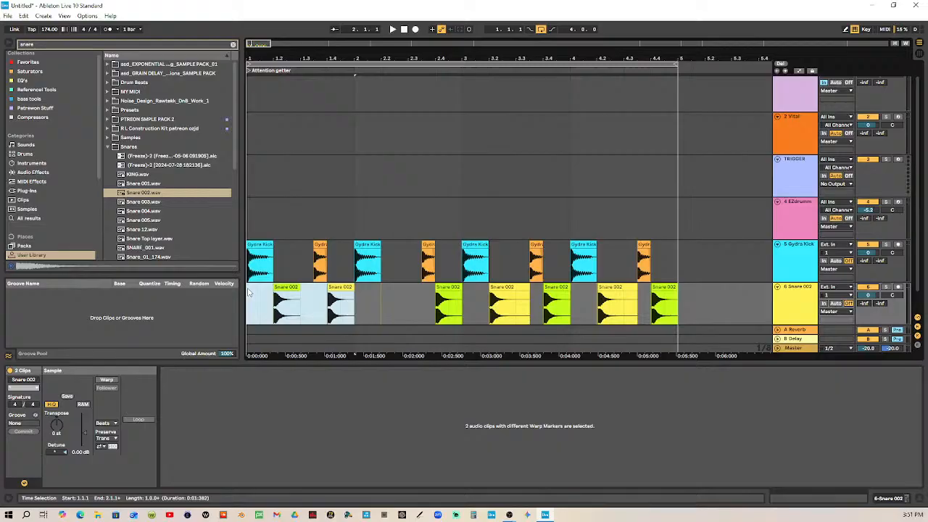
{"action": "left_click_drag", "start_coordinate": [404, 290], "coordinate": [656, 286]}
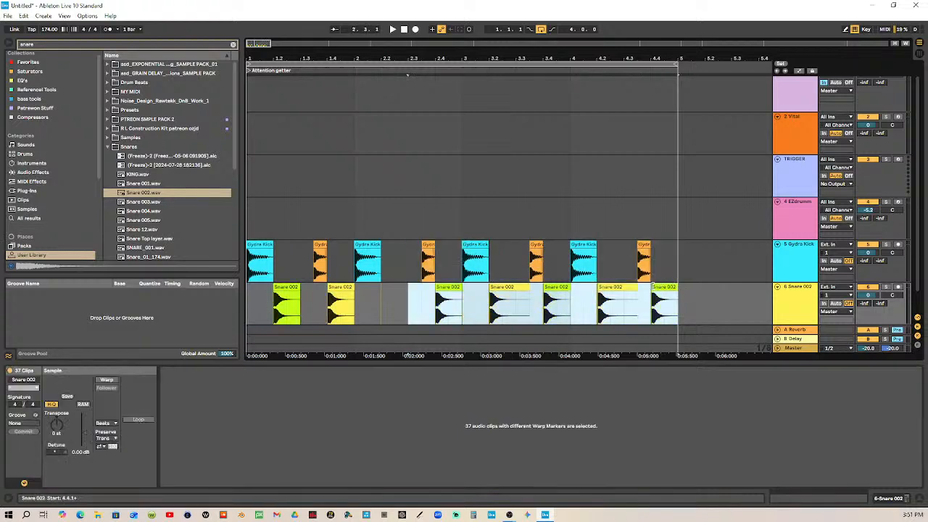
{"action": "key", "text": "Delete"}
Duplicate the swapped first bar of the snare track three times to fill bars 2 through 4
{"action": "left_click", "coordinate": [338, 292]}
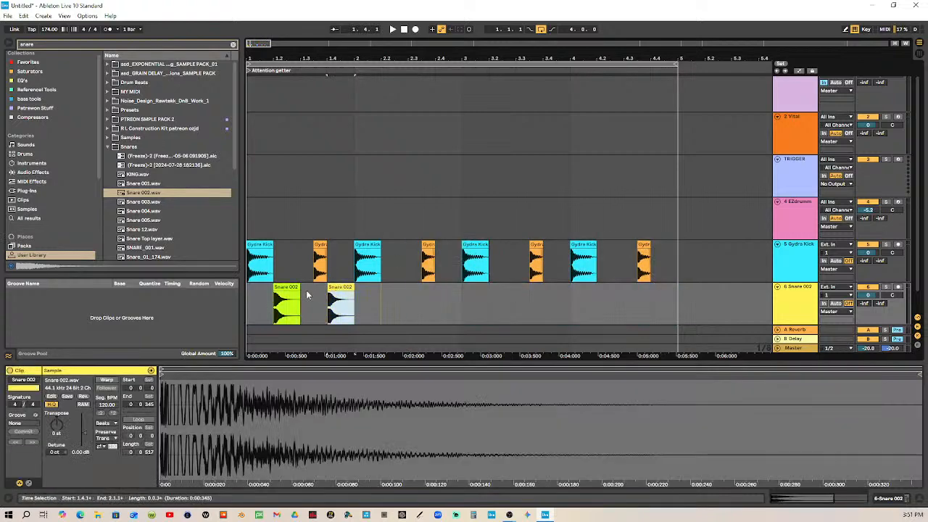
{"action": "left_click", "coordinate": [253, 291], "text": "shift"}
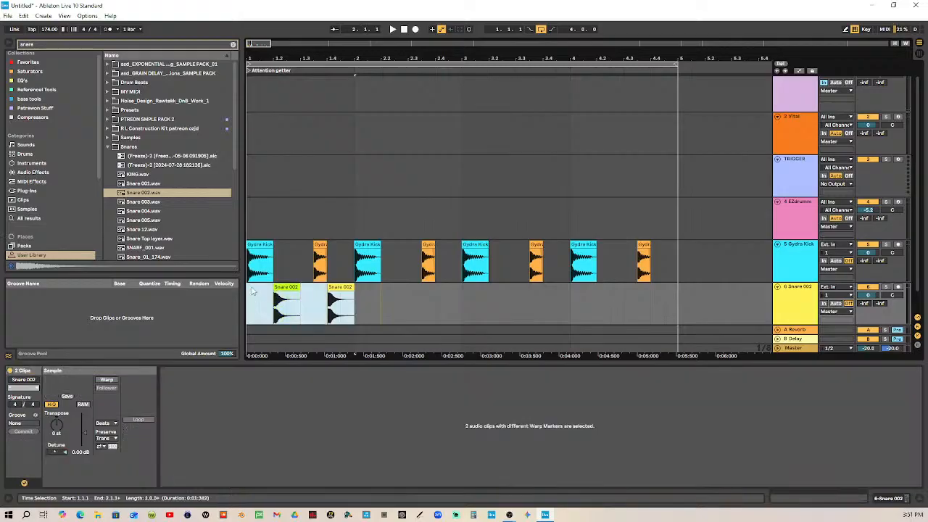
{"action": "key", "text": "ctrl+d"}
{"action": "key", "text": "ctrl+d"}
{"action": "key", "text": "ctrl+d"}
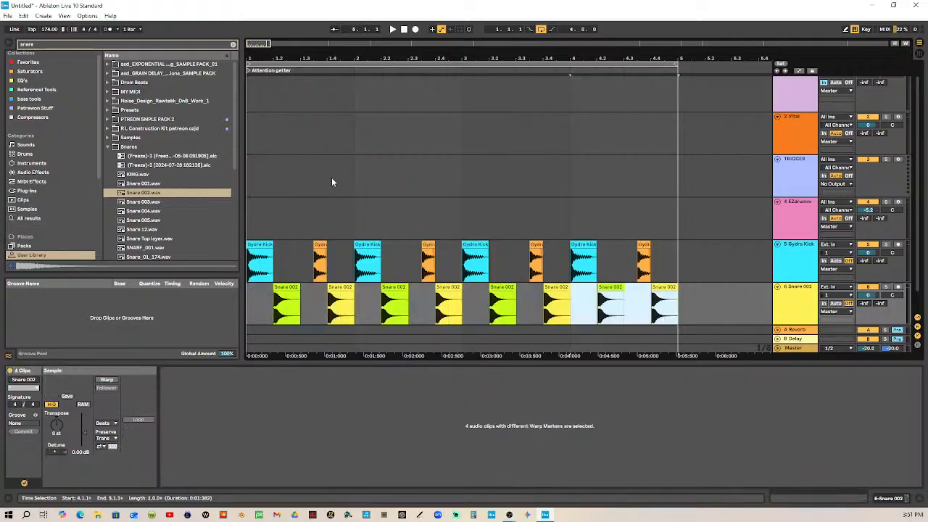
Listen to the loop with the swapped snare order and stop playback
{"action": "left_click", "coordinate": [405, 29]}
{"action": "left_click", "coordinate": [392, 29]}
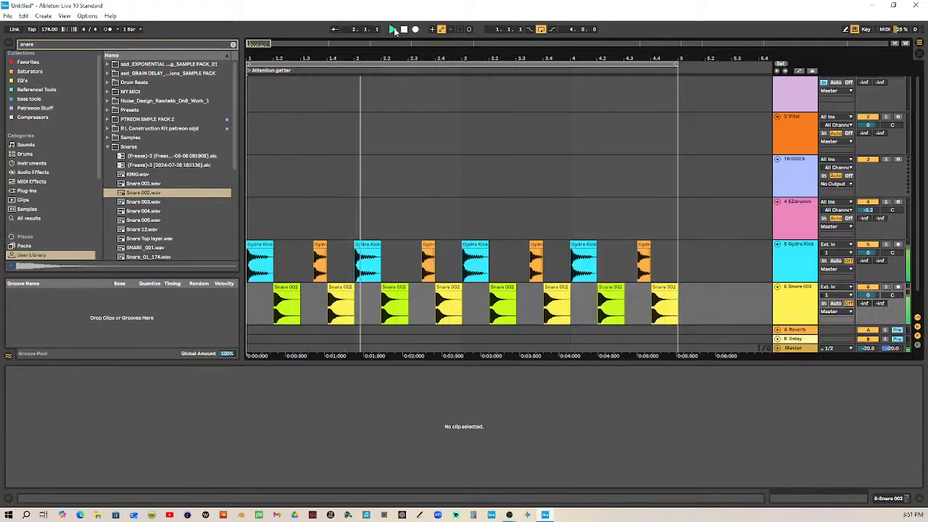
{"action": "key", "text": "space"}
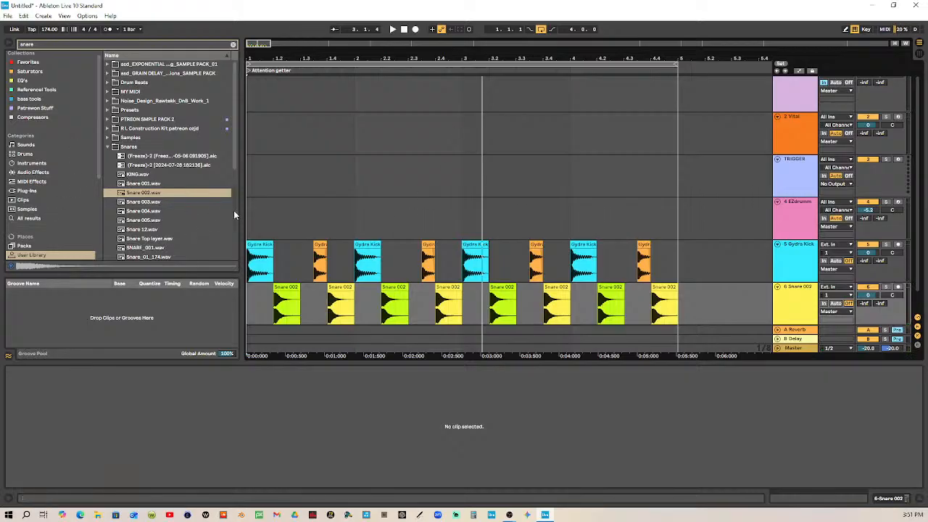
Search the User Library for "hats" and audition the clips in the Hat 1 and Hat 2 folders
{"action": "left_click", "coordinate": [85, 43]}
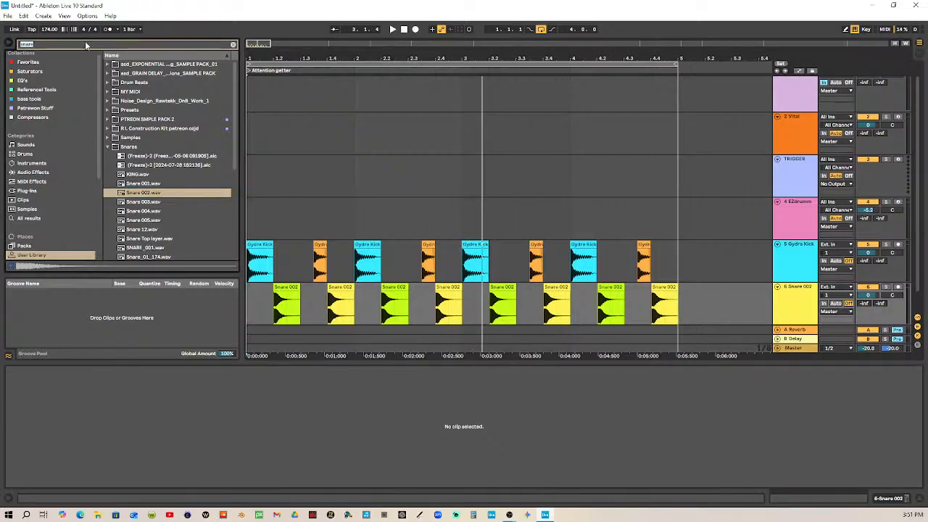
{"action": "type", "text": "hats"}
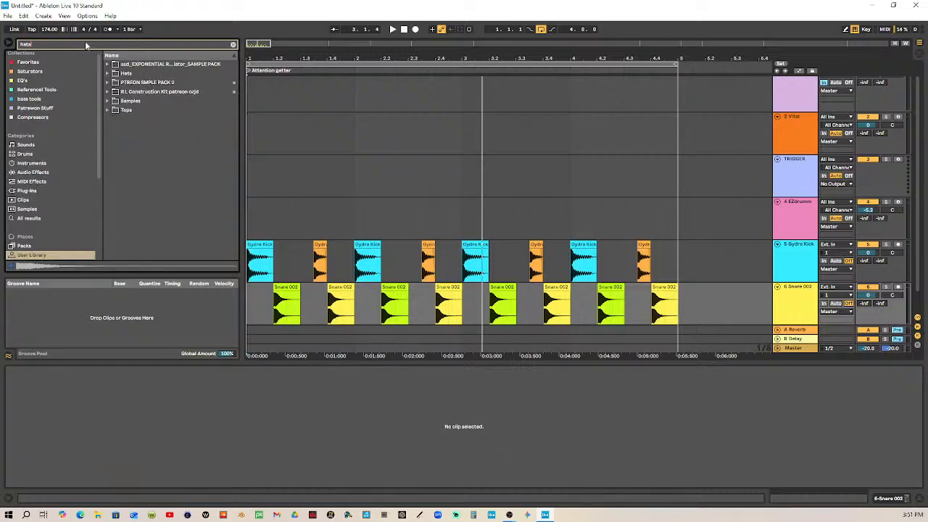
{"action": "left_click", "coordinate": [108, 73]}
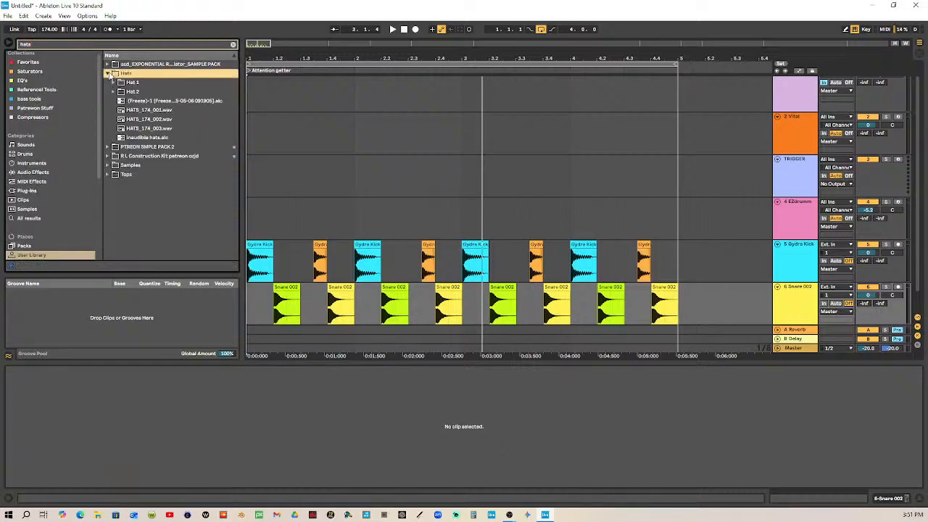
{"action": "left_click", "coordinate": [113, 82]}
{"action": "left_click", "coordinate": [142, 93]}
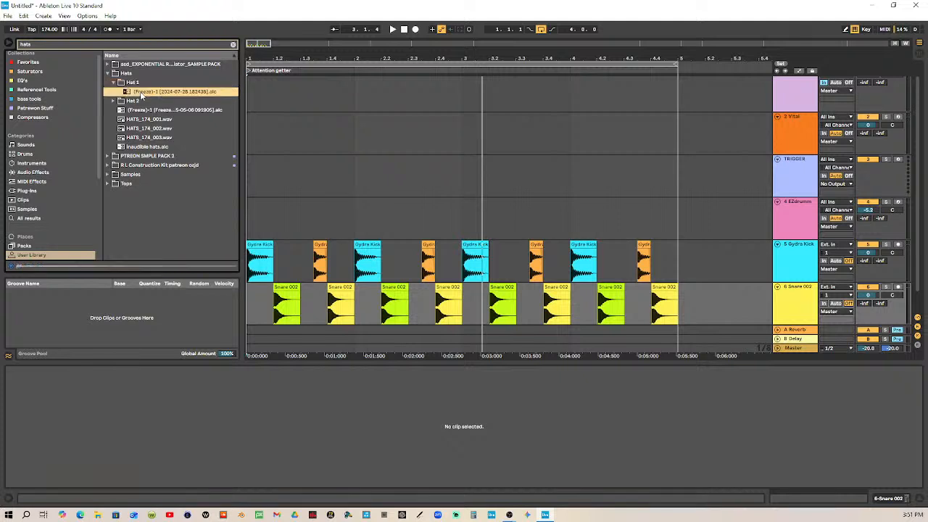
{"action": "left_click", "coordinate": [112, 101]}
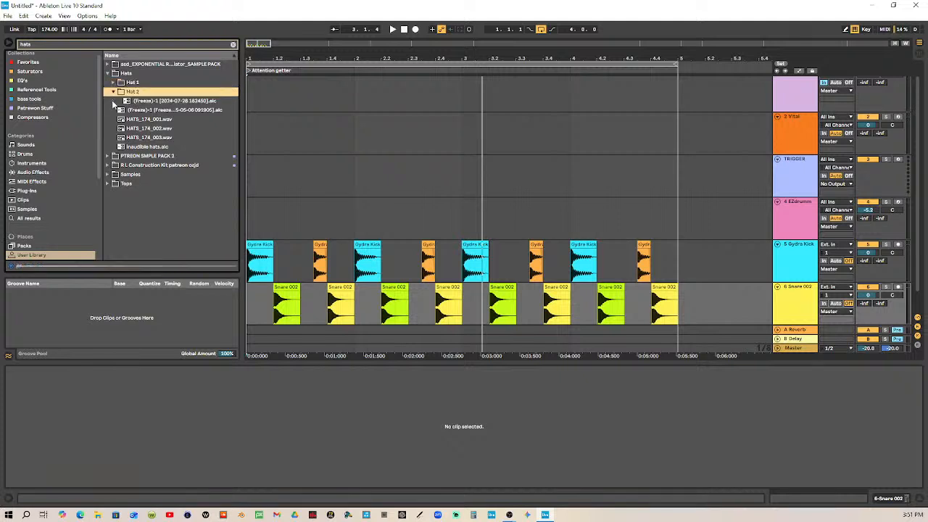
{"action": "left_click", "coordinate": [147, 101]}
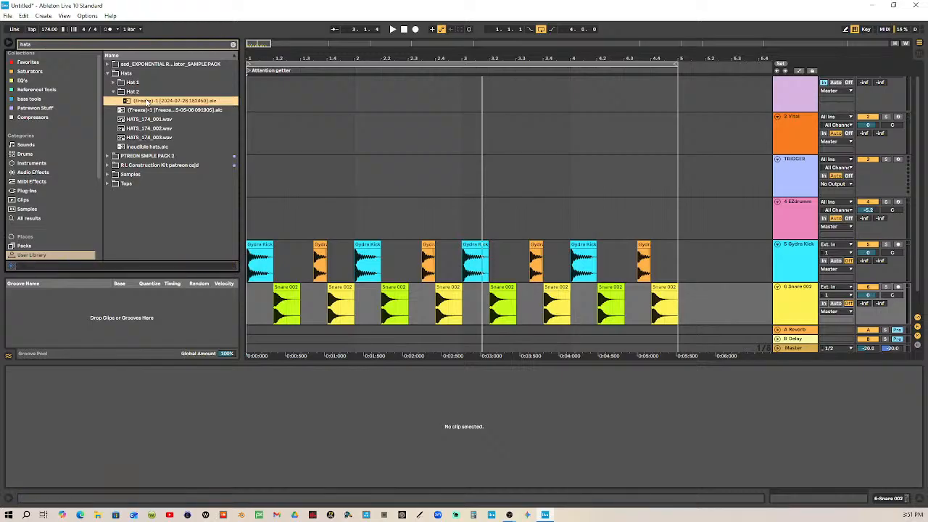
{"action": "left_click", "coordinate": [139, 93]}
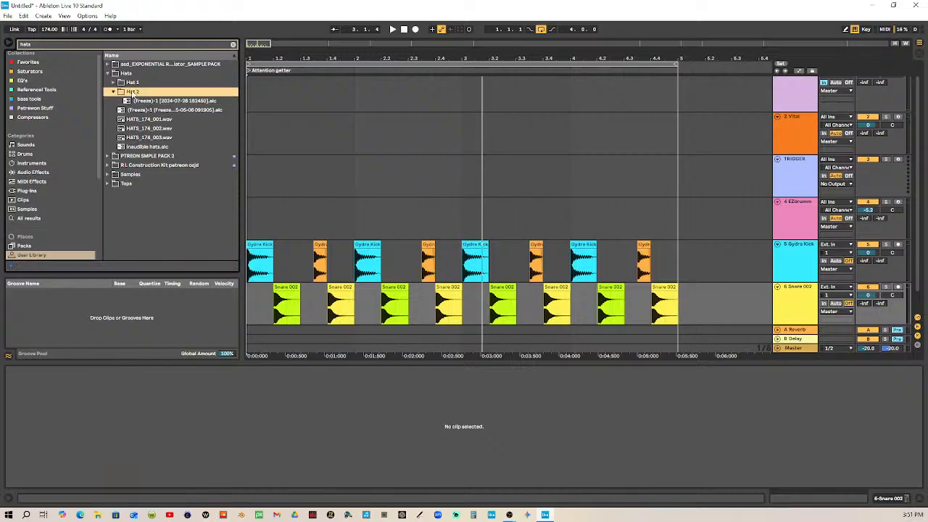
{"action": "left_click", "coordinate": [112, 76]}
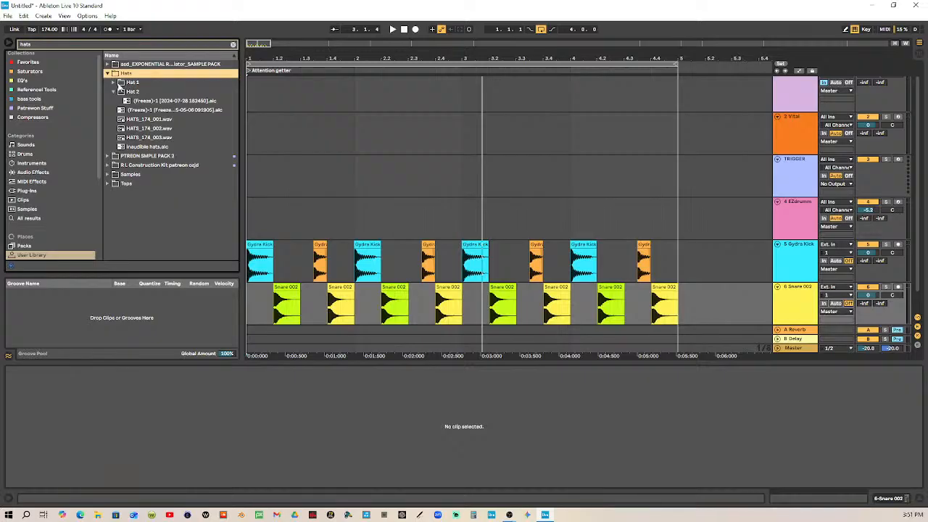
Place the Hat 1 clip at 1.1.1 on a new track and order the drum tracks as hat, snare, kick
{"action": "left_click", "coordinate": [114, 83]}
{"action": "left_click_drag", "start_coordinate": [138, 95], "coordinate": [252, 322]}
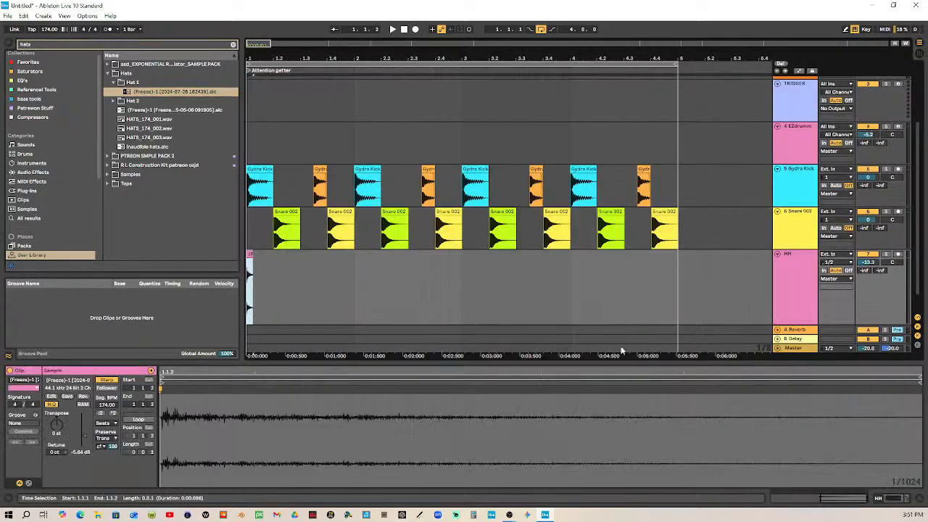
{"action": "left_click_drag", "start_coordinate": [801, 213], "coordinate": [801, 161]}
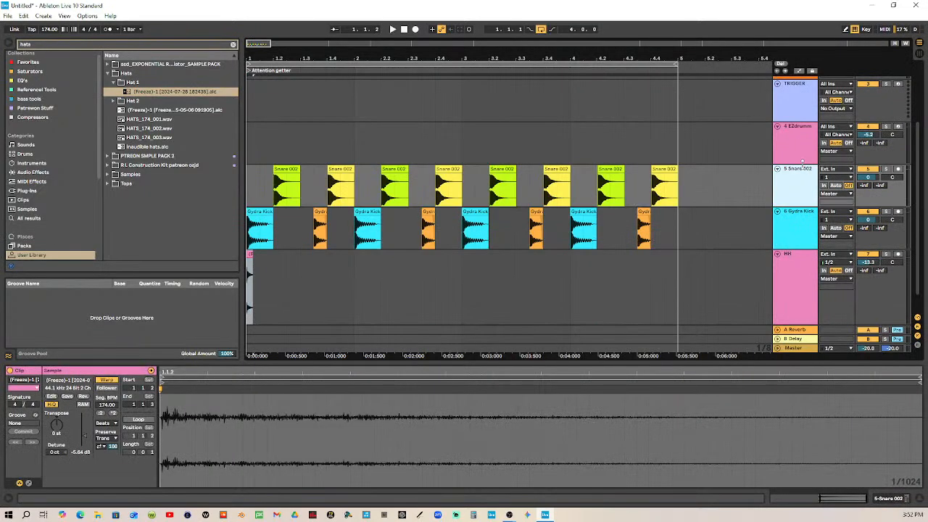
{"action": "left_click_drag", "start_coordinate": [796, 297], "coordinate": [799, 163]}
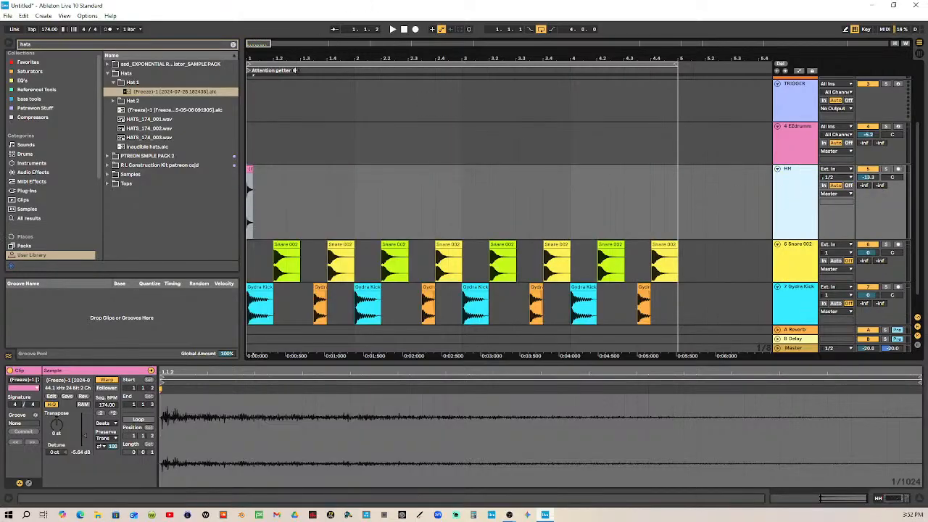
Add a short fade-out to the end of the hi-hat clip at 1.1.1 on the HH track
{"action": "left_click", "coordinate": [395, 30]}
{"action": "key", "text": "space"}
{"action": "left_click_drag", "start_coordinate": [269, 61], "coordinate": [440, 65]}
{"action": "left_click", "coordinate": [278, 169]}
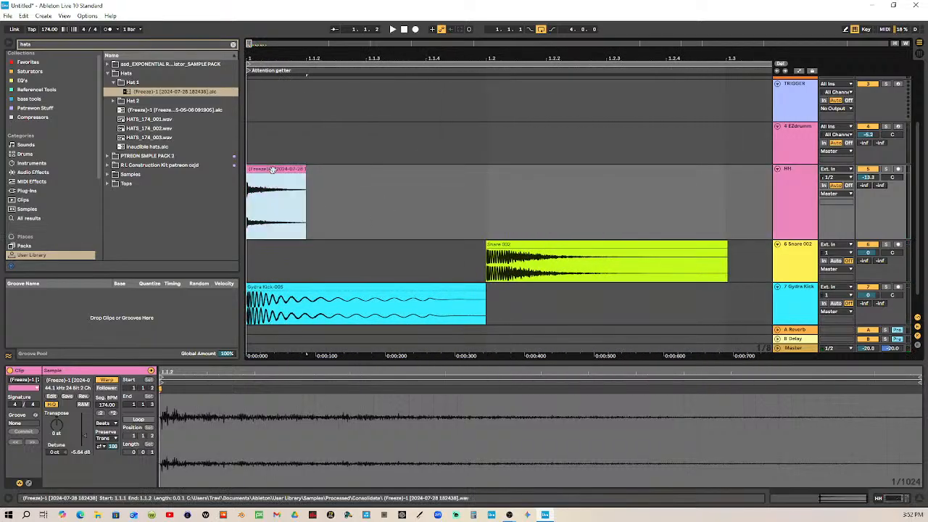
{"action": "right_click", "coordinate": [335, 186]}
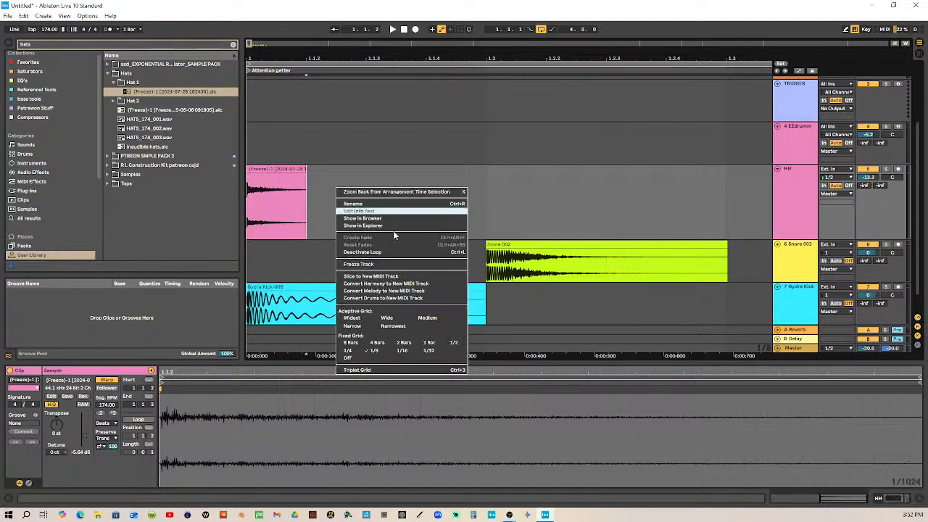
{"action": "left_click", "coordinate": [367, 167]}
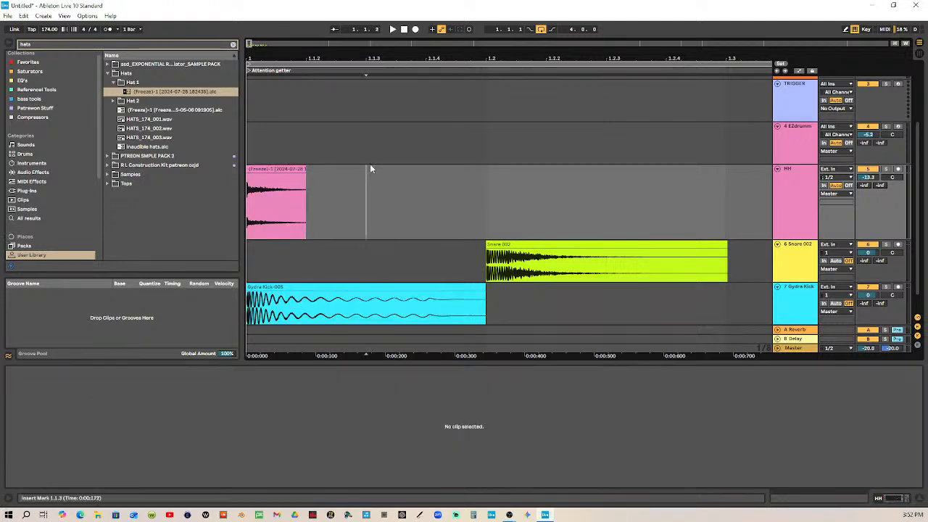
{"action": "left_click", "coordinate": [298, 169]}
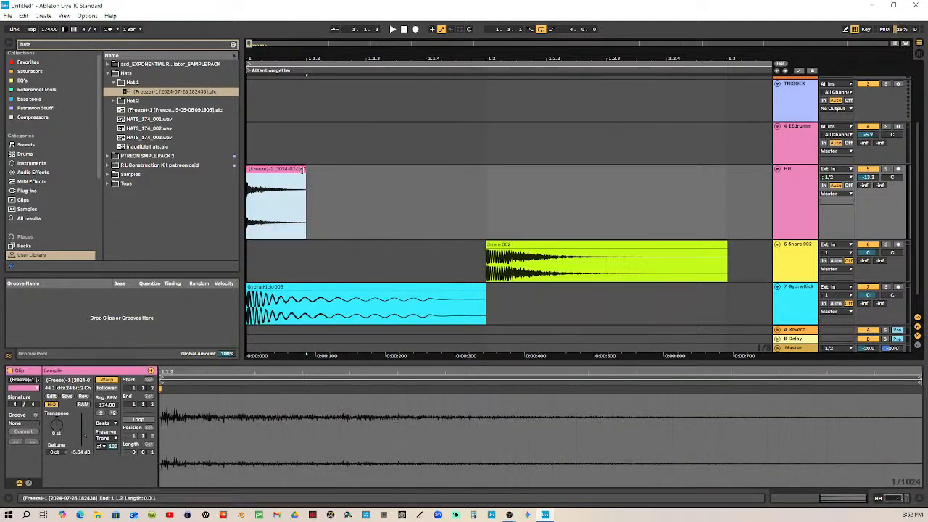
{"action": "left_click_drag", "start_coordinate": [303, 170], "coordinate": [240, 173]}
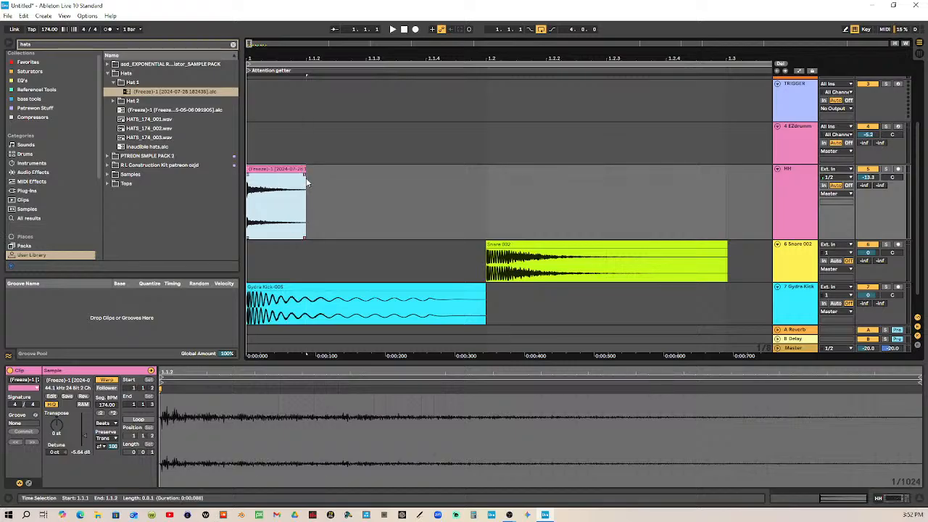
{"action": "left_click", "coordinate": [311, 189]}
{"action": "left_click", "coordinate": [273, 212]}
{"action": "left_click_drag", "start_coordinate": [306, 175], "coordinate": [295, 175]}
Duplicate the faded hi-hat clip back-to-back to fill the HH track from 1.1.1 up to beat 1.4
{"action": "left_click", "coordinate": [302, 169]}
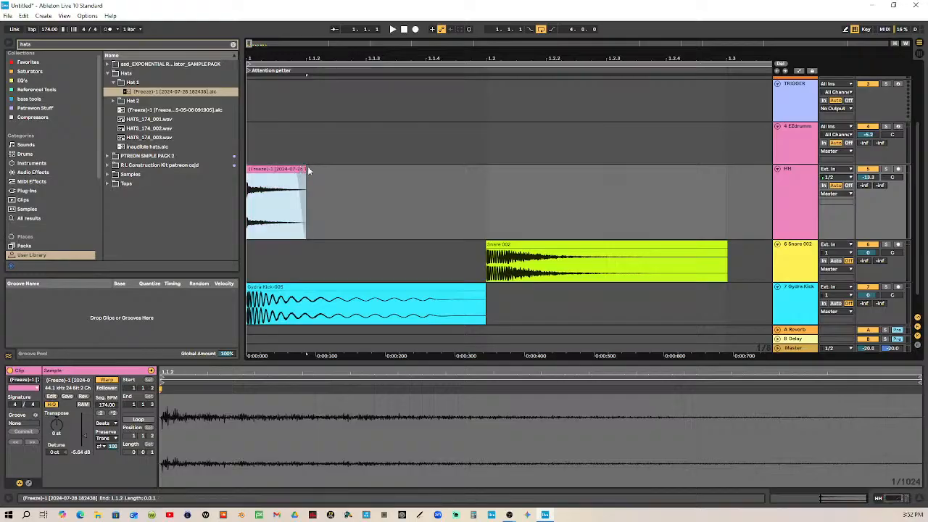
{"action": "key", "text": "ctrl+d"}
{"action": "key", "text": "ctrl+d"}
{"action": "key", "text": "ctrl+d"}
{"action": "key", "text": "ctrl+d"}
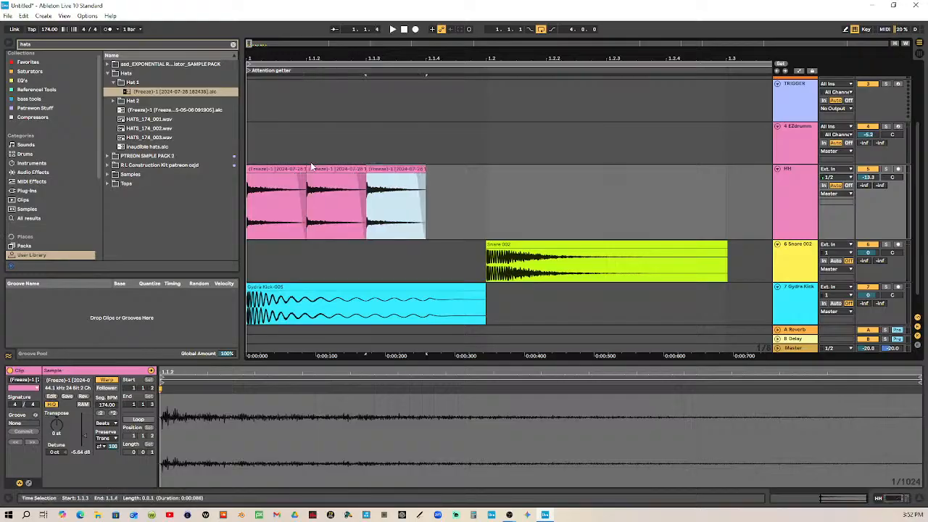
{"action": "key", "text": "ctrl+d"}
{"action": "key", "text": "ctrl+d"}
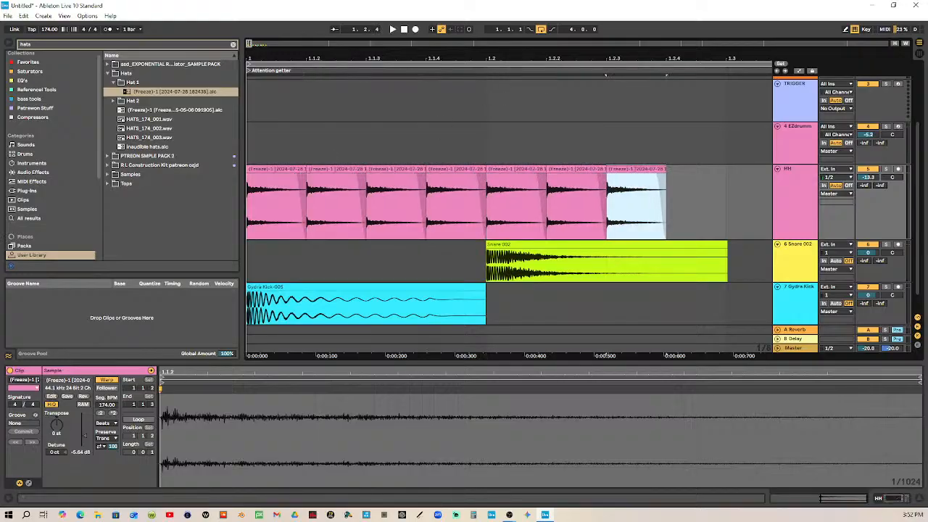
{"action": "left_click_drag", "start_coordinate": [516, 58], "coordinate": [340, 51]}
{"action": "key", "text": "ctrl+d"}
{"action": "key", "text": "ctrl+d"}
{"action": "key", "text": "ctrl+d"}
{"action": "key", "text": "ctrl+d"}
{"action": "key", "text": "ctrl+d"}
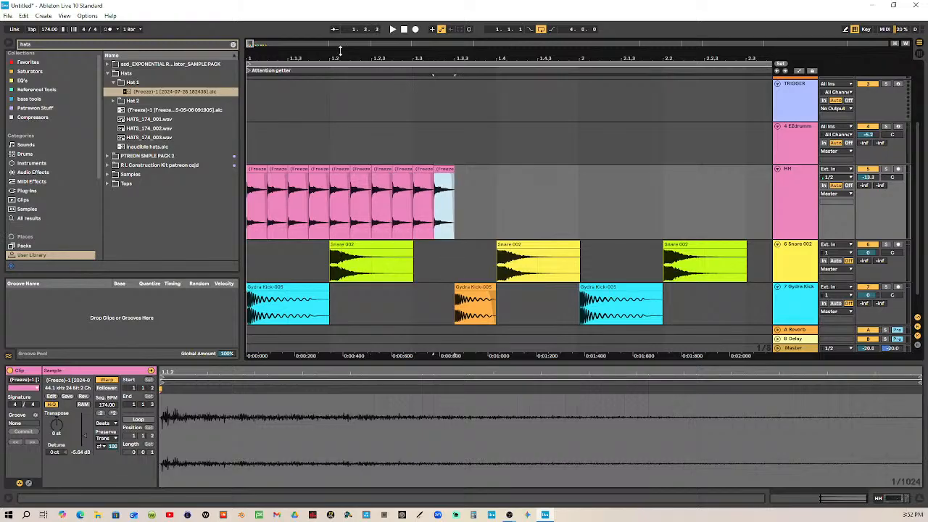
Delete the hi-hat clips at 1.1.1, 1.2.1 and 1.3.3 on the HH track
{"action": "left_click", "coordinate": [253, 169]}
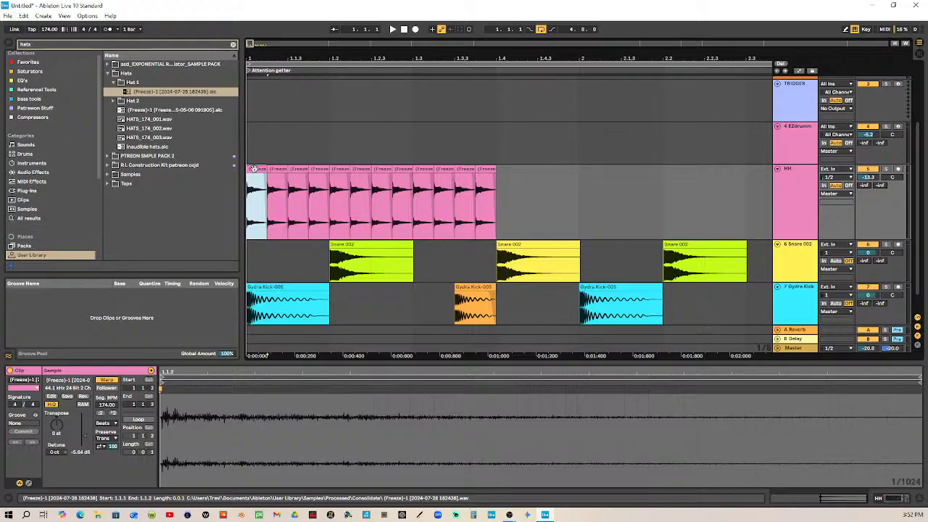
{"action": "key", "text": "Delete"}
{"action": "left_click", "coordinate": [341, 174]}
{"action": "key", "text": "Delete"}
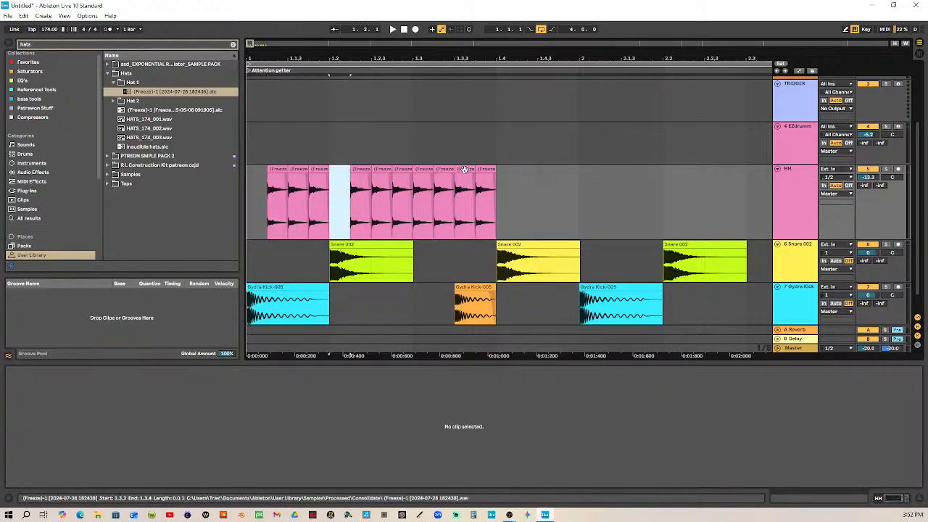
{"action": "left_click", "coordinate": [464, 171]}
{"action": "key", "text": "Delete"}
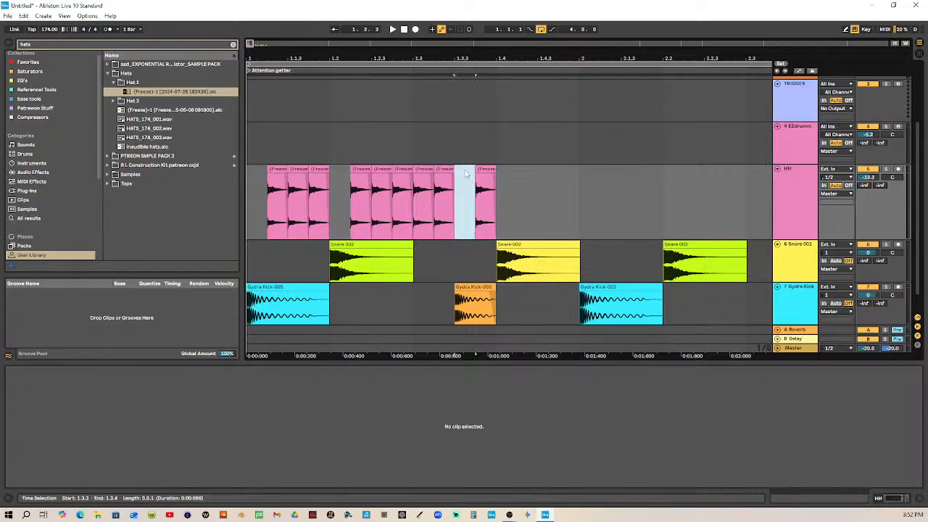
Duplicate the hi-hat clip at 1.3.4 until it reaches bar 2, and delete the copy at 1.4.1
{"action": "left_click", "coordinate": [487, 168]}
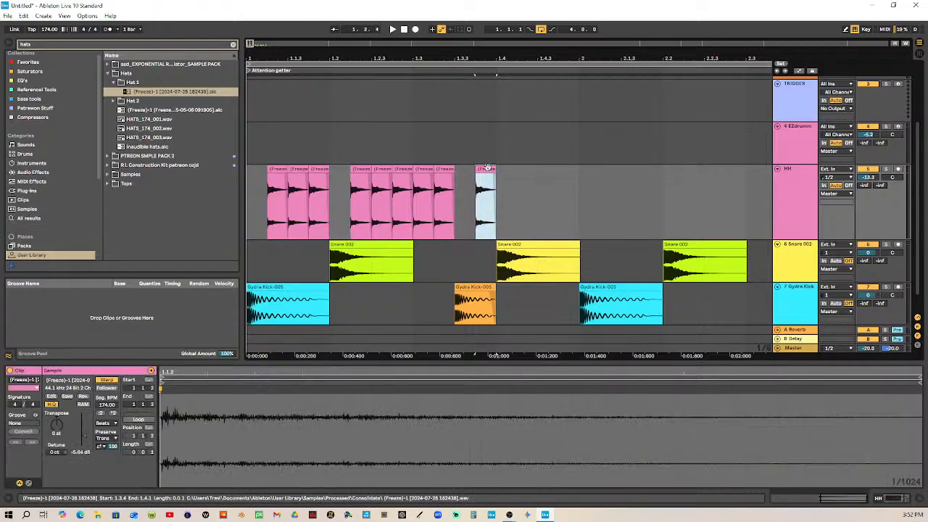
{"action": "key", "text": "ctrl+d"}
{"action": "key", "text": "ctrl+d"}
{"action": "key", "text": "ctrl+d"}
{"action": "key", "text": "ctrl+d"}
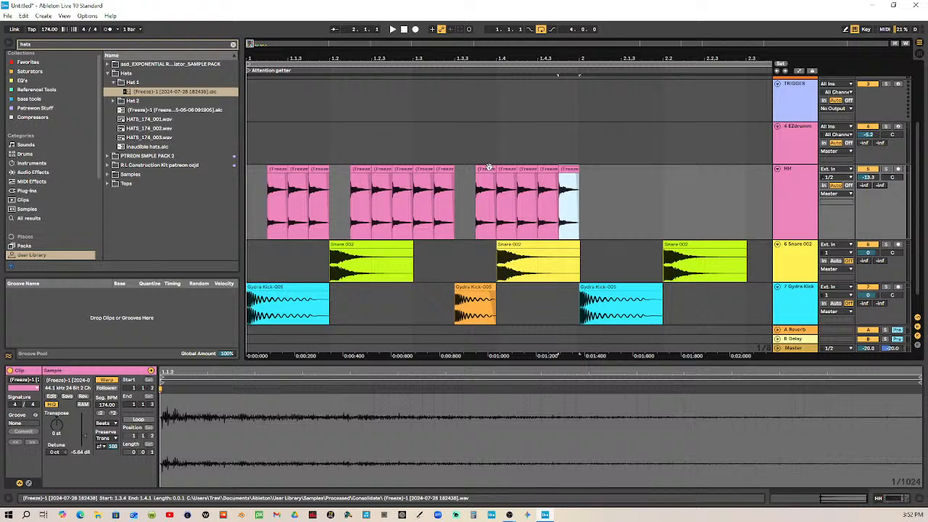
{"action": "left_click", "coordinate": [507, 174]}
{"action": "key", "text": "Delete"}
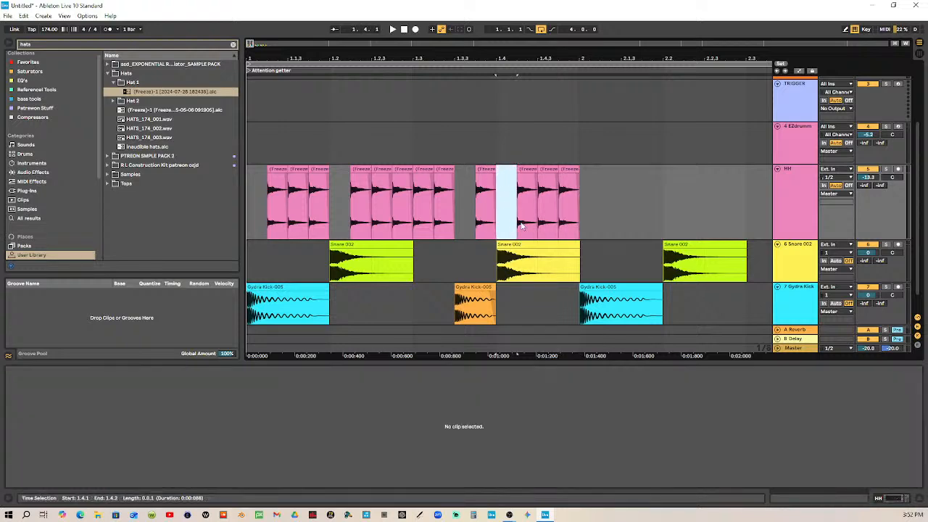
Reset the gain of the hi-hat clip at 1.1.2 to 0 dB
{"action": "left_click", "coordinate": [571, 171]}
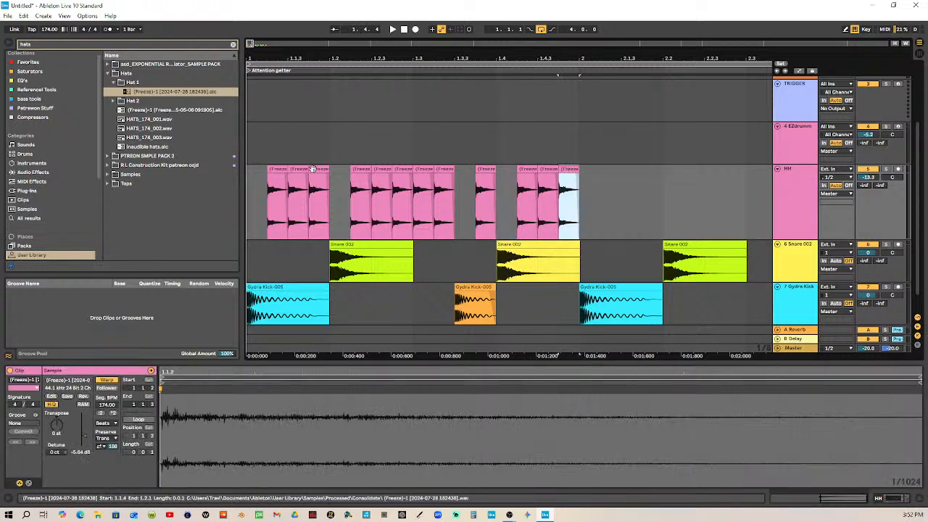
{"action": "left_click", "coordinate": [246, 171], "text": "shift"}
{"action": "left_click_drag", "start_coordinate": [434, 60], "coordinate": [353, 59]}
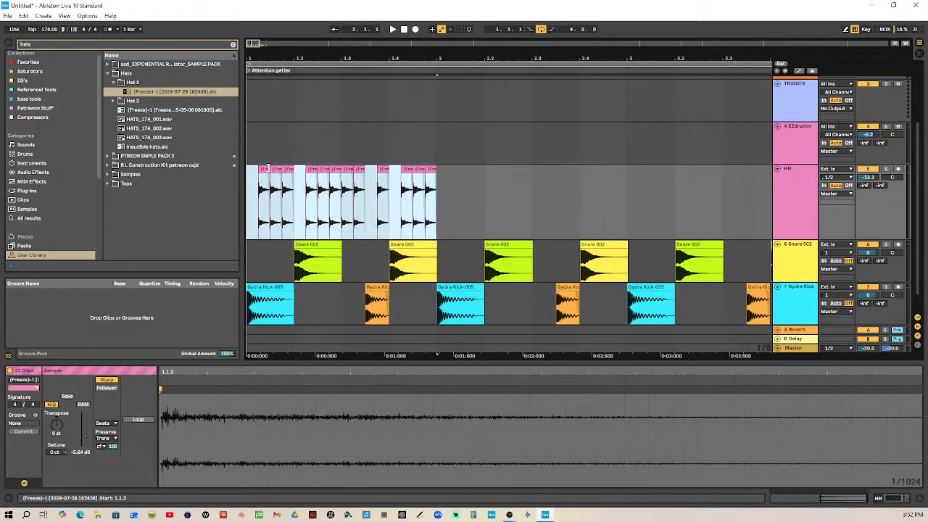
{"action": "left_click", "coordinate": [263, 168]}
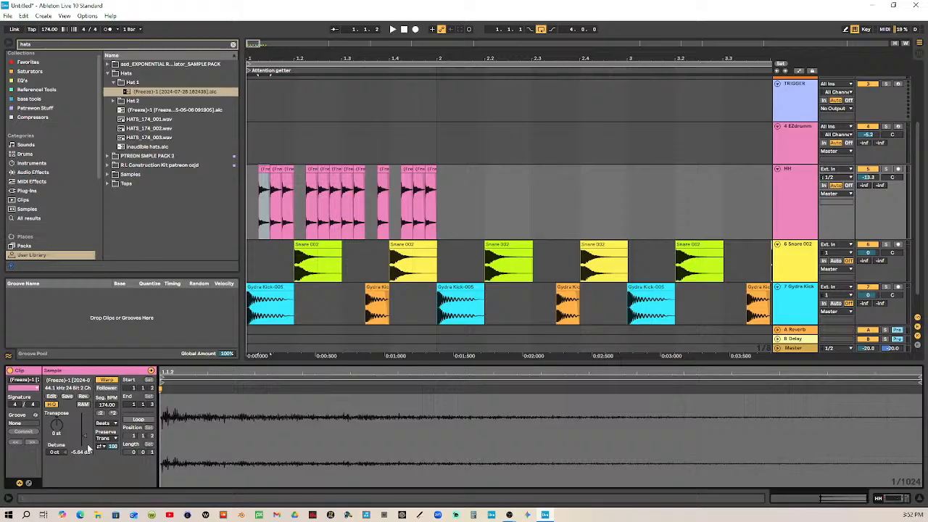
{"action": "left_click", "coordinate": [432, 171]}
{"action": "left_click", "coordinate": [249, 170], "text": "shift"}
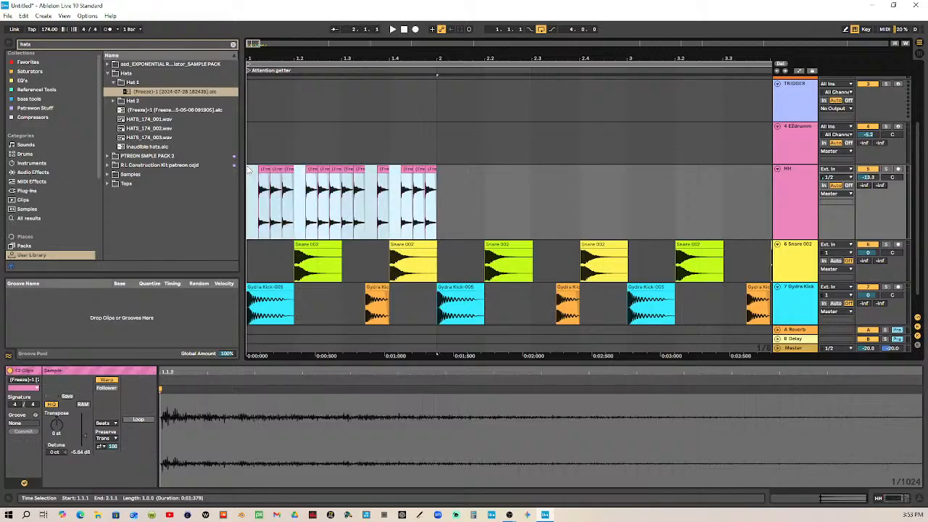
{"action": "left_click", "coordinate": [261, 170]}
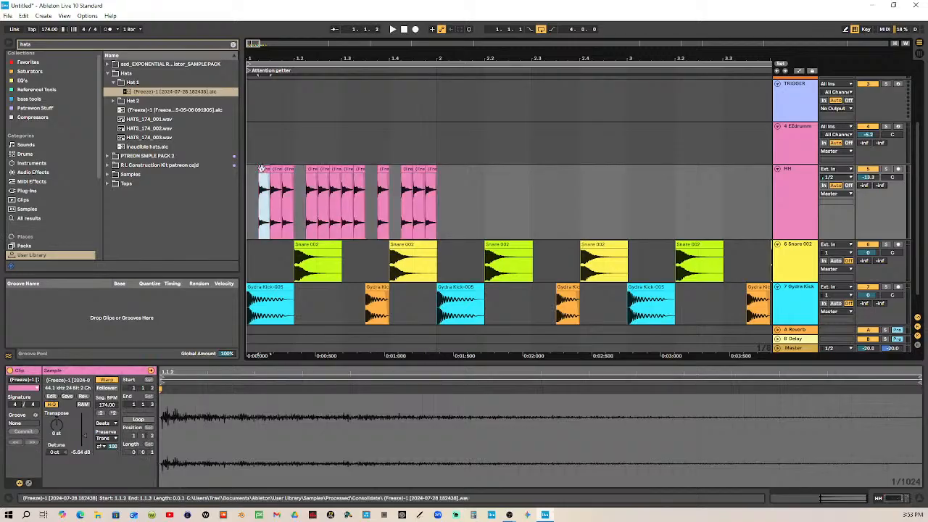
{"action": "double_click", "coordinate": [86, 452]}
Replace the remaining hi-hat clips in bar 1 with copies of the clip that has 0 dB gain
{"action": "left_click", "coordinate": [264, 171]}
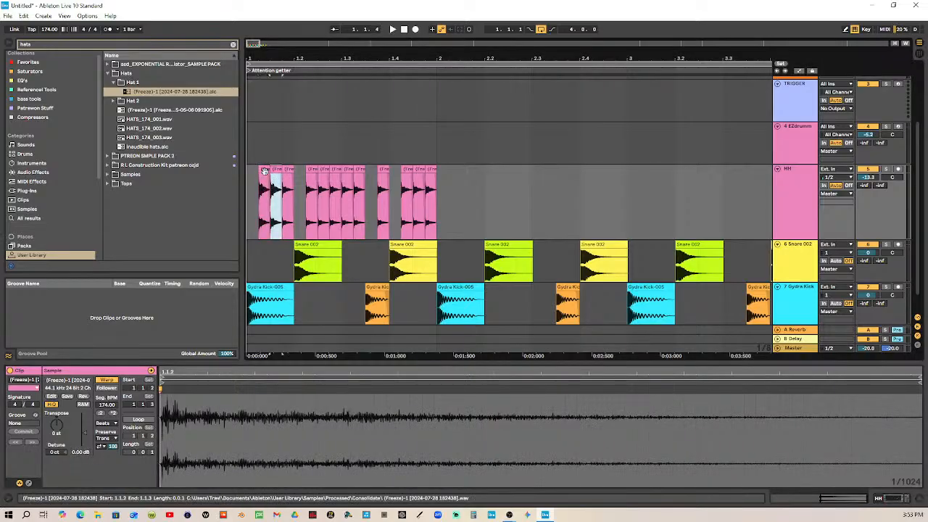
{"action": "left_click", "coordinate": [321, 175]}
{"action": "left_click", "coordinate": [313, 171]}
{"action": "left_click", "coordinate": [324, 170]}
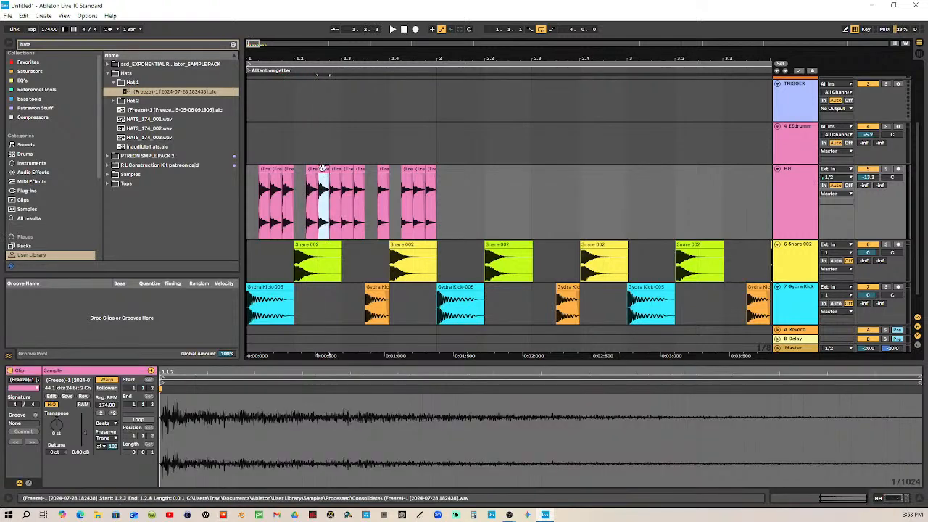
{"action": "left_click", "coordinate": [336, 170]}
{"action": "left_click", "coordinate": [354, 177]}
{"action": "left_click", "coordinate": [348, 169]}
{"action": "left_click", "coordinate": [367, 178]}
{"action": "left_click", "coordinate": [359, 168]}
{"action": "left_click", "coordinate": [380, 178]}
{"action": "left_click", "coordinate": [382, 169]}
{"action": "left_click", "coordinate": [410, 178]}
{"action": "left_click", "coordinate": [407, 167]}
{"action": "left_click_drag", "start_coordinate": [408, 167], "coordinate": [432, 174]}
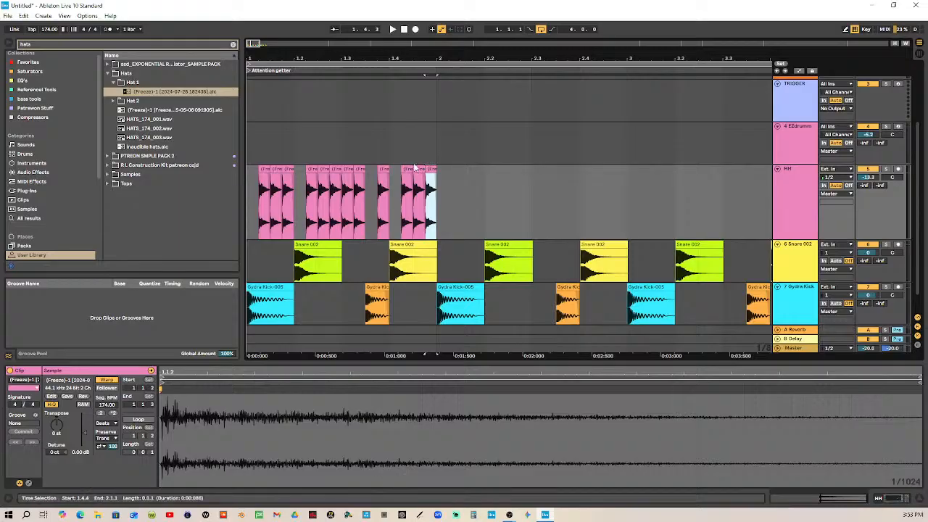
Set the gain of the hi-hat clip at 1.1.2 to -3 dB
{"action": "left_click", "coordinate": [260, 178]}
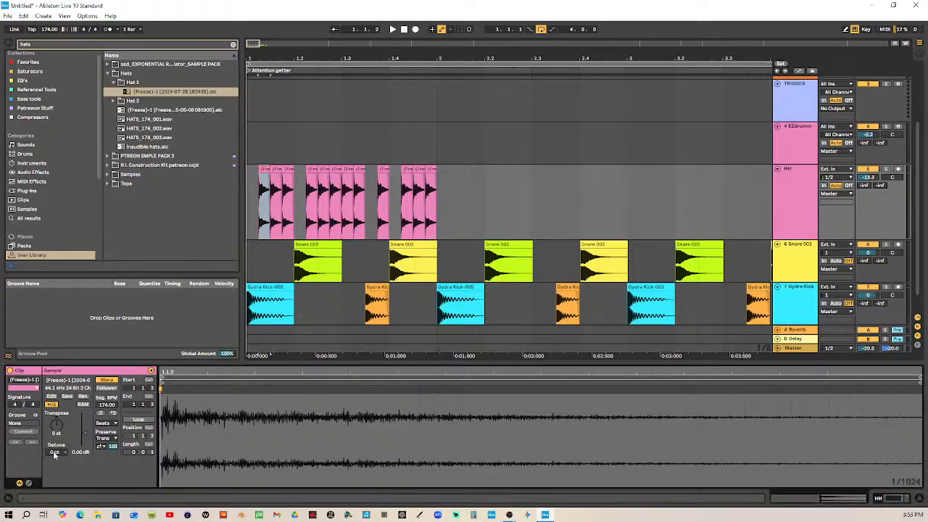
{"action": "type", "text": "3"}
{"action": "key", "text": "Return"}
{"action": "key", "text": "Delete"}
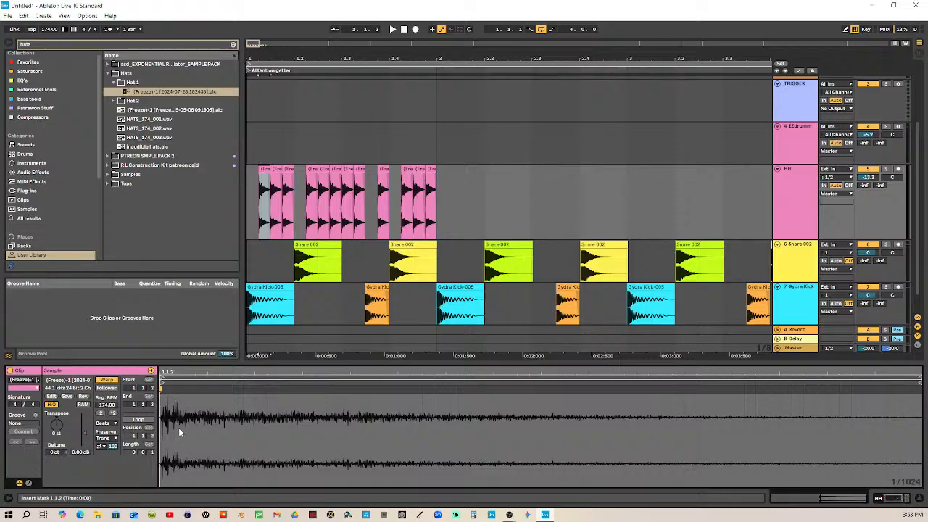
{"action": "type", "text": "-3"}
{"action": "key", "text": "Return"}
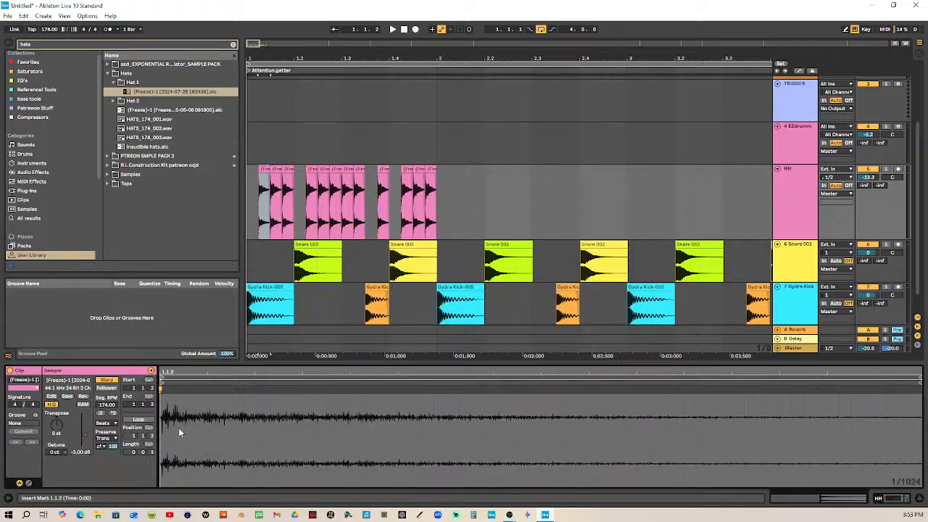
Color the quieter hi-hat clip at 1.1.2 pale yellow
{"action": "right_click", "coordinate": [266, 171]}
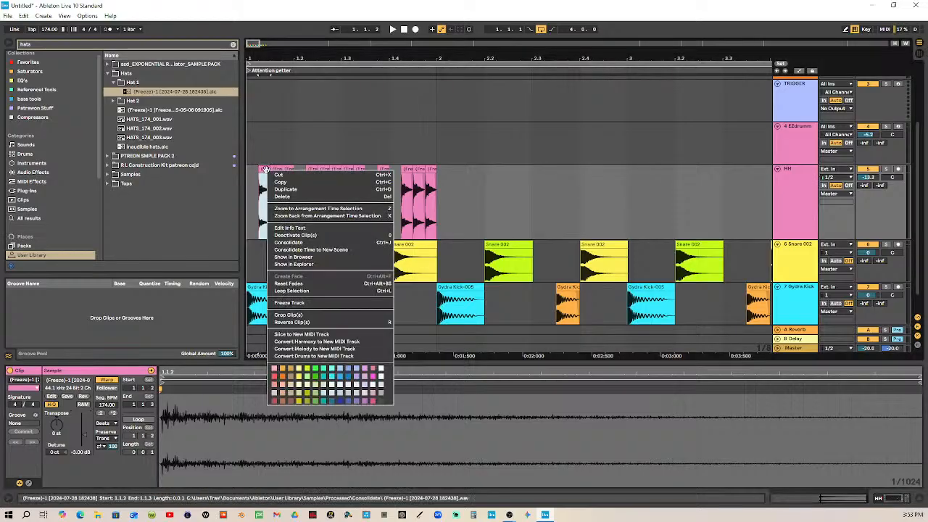
{"action": "left_click", "coordinate": [301, 368]}
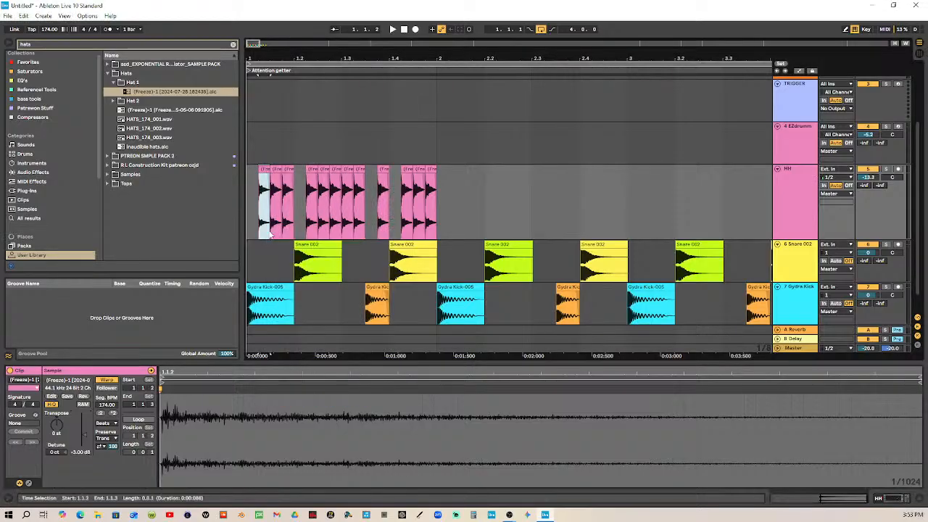
{"action": "right_click", "coordinate": [265, 169]}
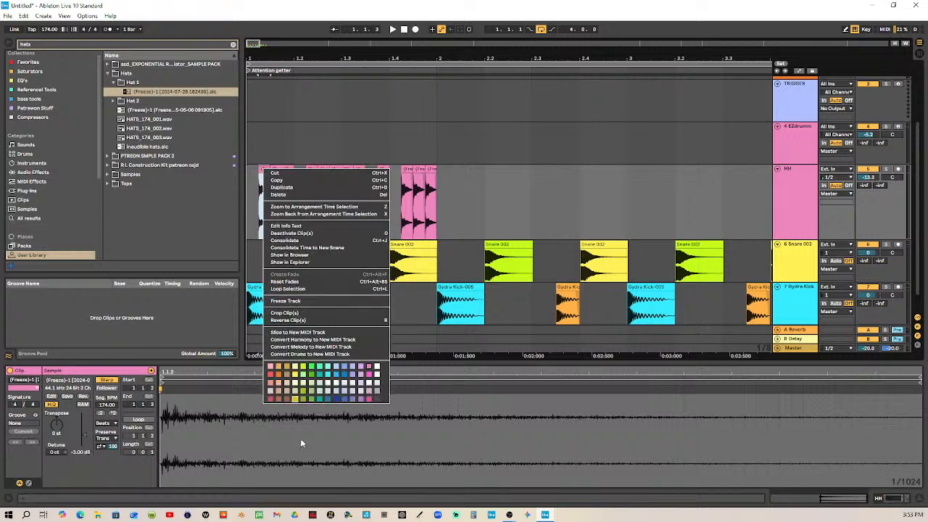
{"action": "left_click", "coordinate": [297, 382]}
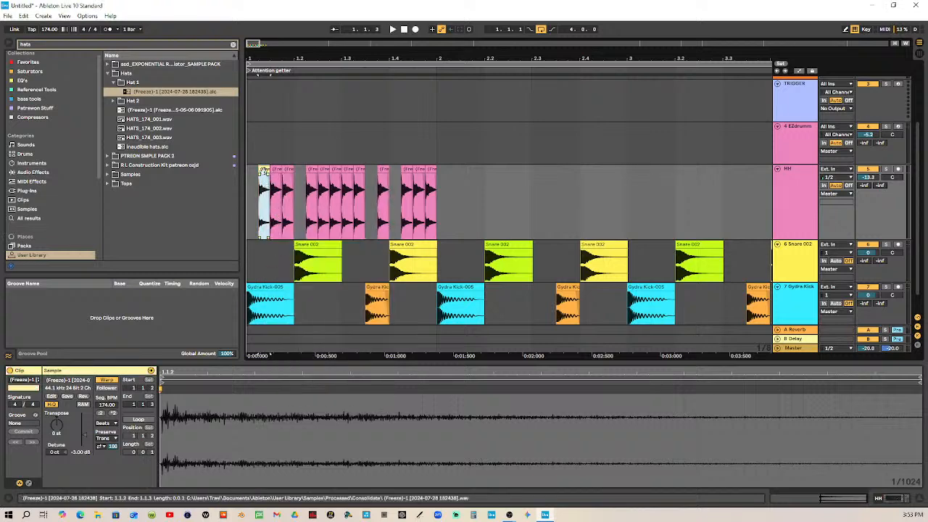
Copy the pale yellow -3 dB hi-hat clip over the hats at 1.1.4, 1.2.2 and 1.2.4
{"action": "left_click", "coordinate": [282, 178]}
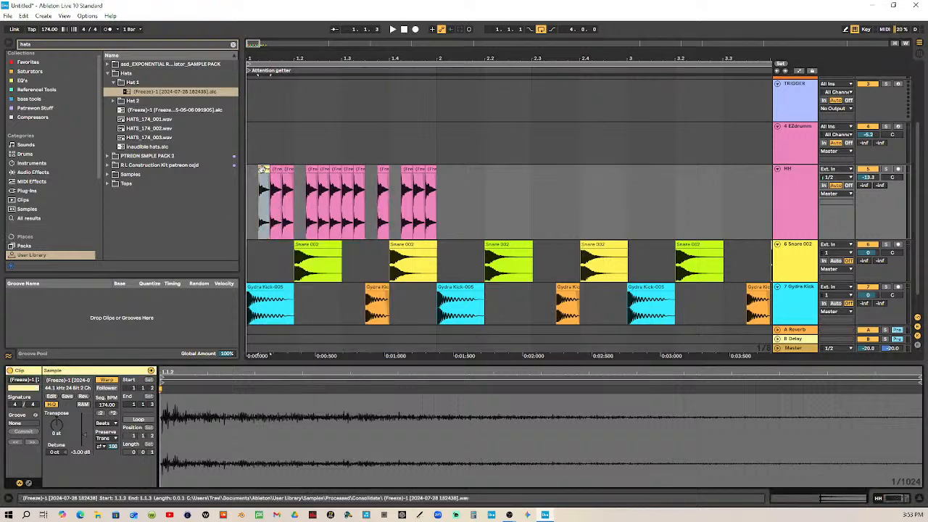
{"action": "left_click", "coordinate": [285, 169]}
{"action": "left_click", "coordinate": [312, 170]}
{"action": "key", "text": "ctrl+v"}
{"action": "left_click", "coordinate": [327, 172]}
{"action": "key", "text": "ctrl+v"}
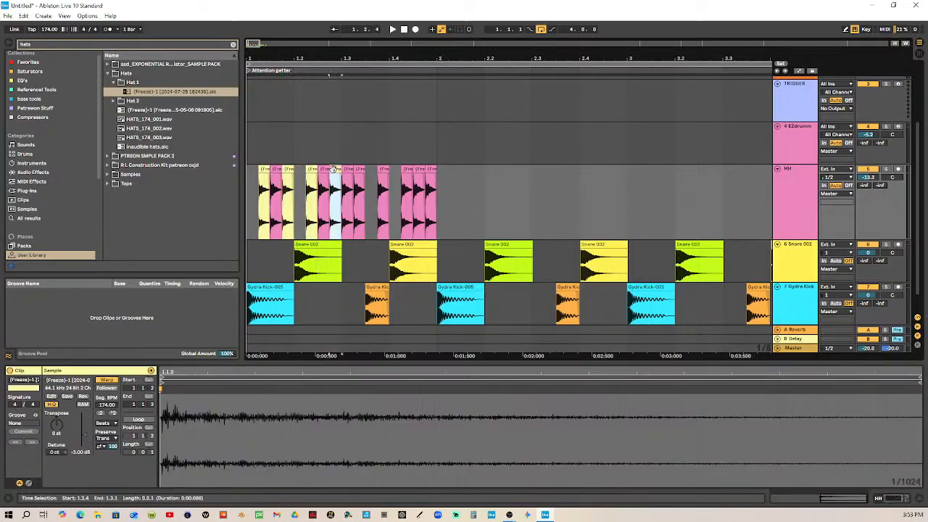
Paste the pale yellow -3 dB hi-hat clip over the hats at 1.3.2, 1.4.2 and 1.4.4
{"action": "left_click", "coordinate": [355, 172]}
{"action": "left_click", "coordinate": [356, 171]}
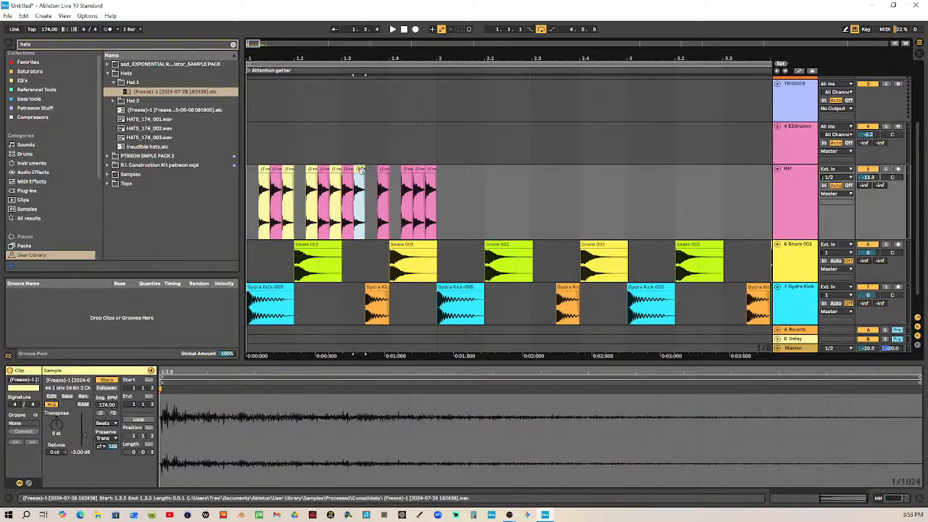
{"action": "key", "text": "ctrl+v"}
{"action": "left_click", "coordinate": [390, 174]}
{"action": "left_click", "coordinate": [408, 174]}
{"action": "left_click", "coordinate": [408, 168]}
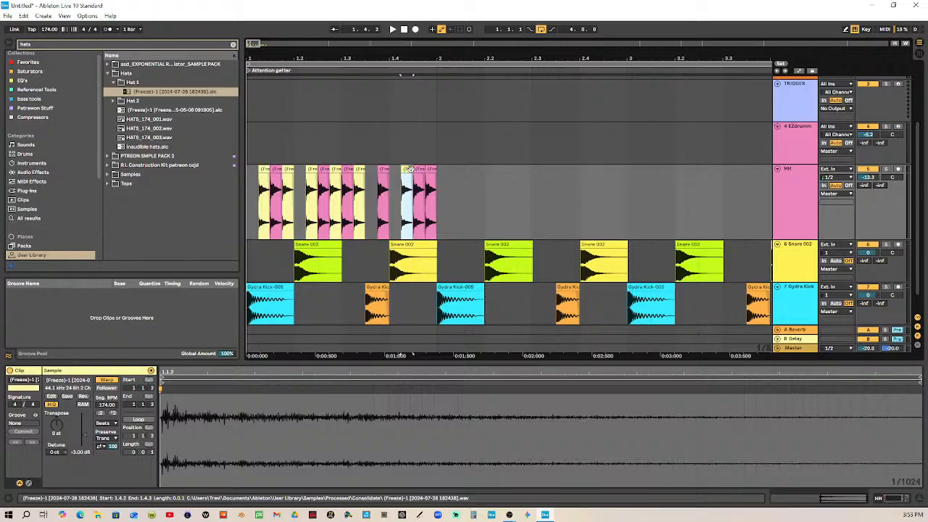
{"action": "left_click", "coordinate": [430, 170]}
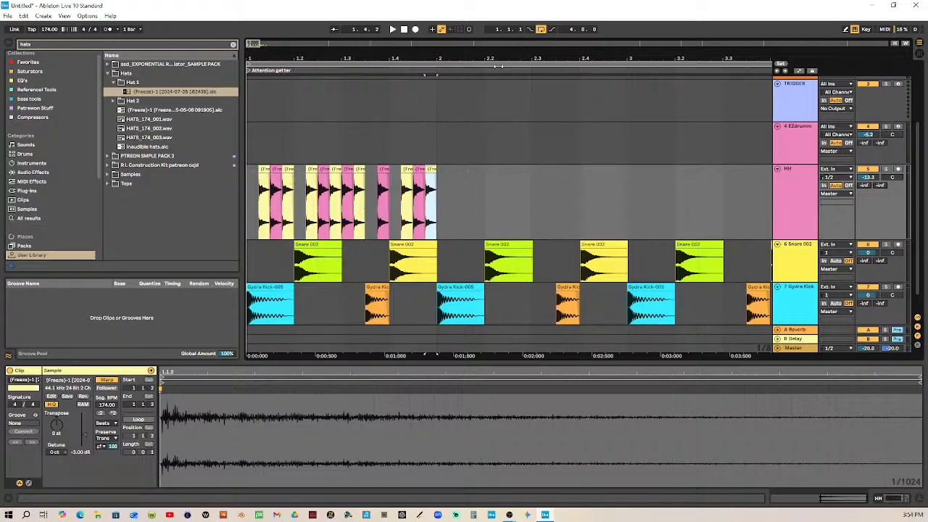
Shorten the arrangement loop to the first bar and raise the HH track's volume to -2.3 dB during playback
{"action": "left_click_drag", "start_coordinate": [768, 63], "coordinate": [433, 97]}
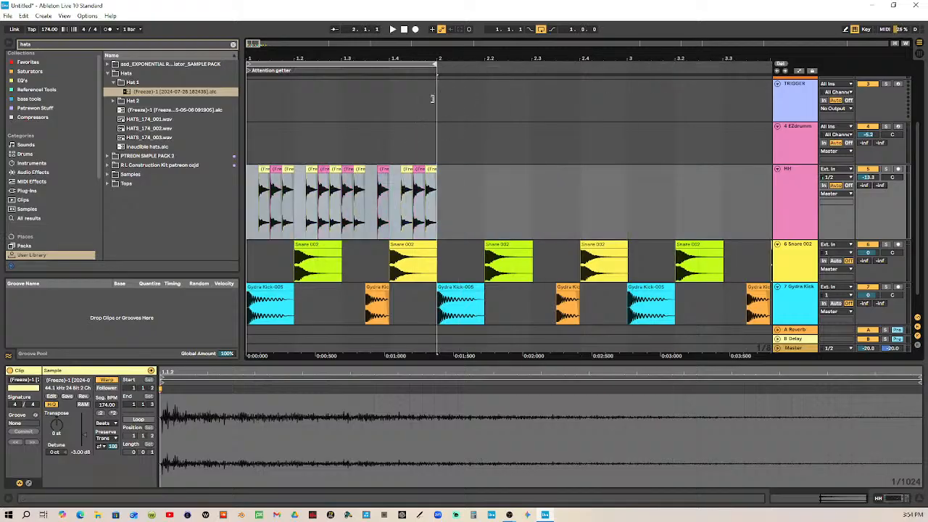
{"action": "left_click", "coordinate": [407, 32]}
{"action": "left_click", "coordinate": [392, 29]}
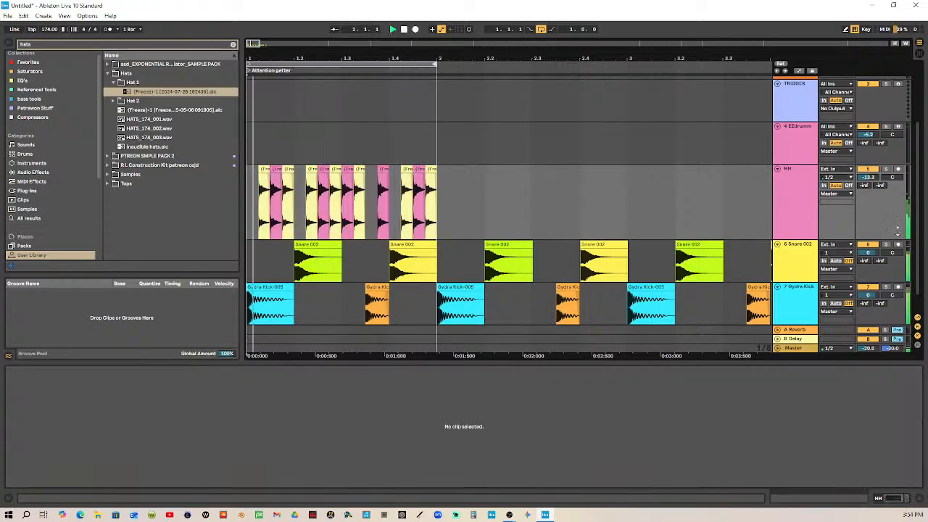
{"action": "left_click_drag", "start_coordinate": [867, 178], "coordinate": [867, 153]}
{"action": "key", "text": "space"}
Move the pink hi-hat clips at 1.1.3 and 1.2.3 over the yellow ones at 1.1.4 and 1.2.4
{"action": "left_click_drag", "start_coordinate": [277, 58], "coordinate": [343, 51]}
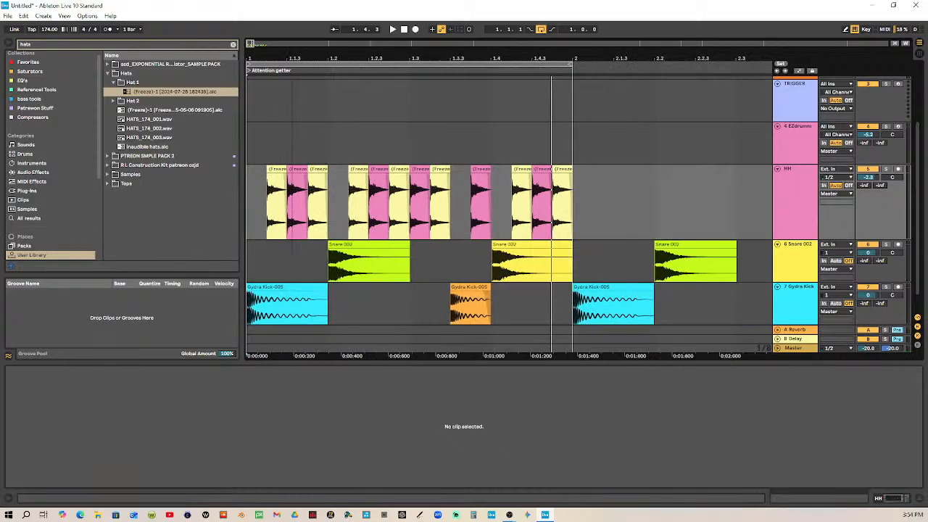
{"action": "right_click", "coordinate": [306, 147]}
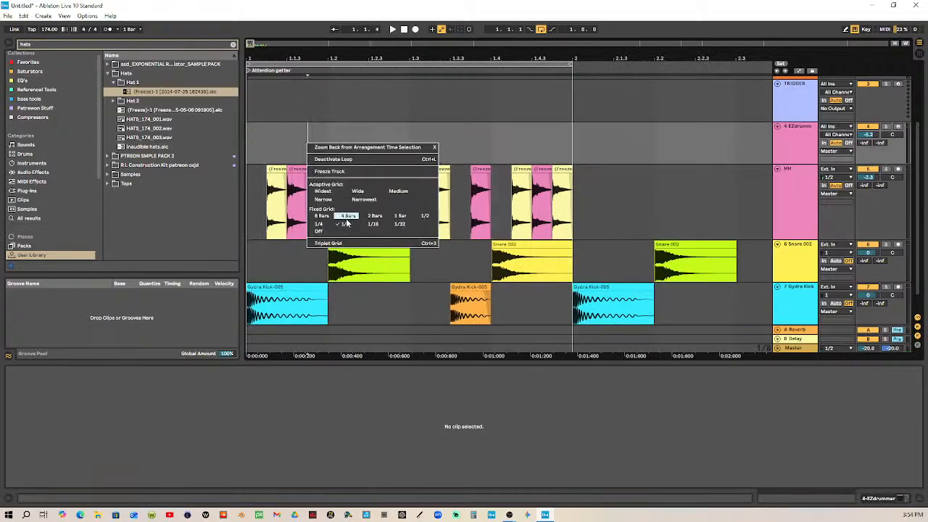
{"action": "left_click", "coordinate": [355, 55]}
{"action": "mouse_move", "coordinate": [270, 143]}
{"action": "left_mouse_down"}
{"action": "mouse_move", "coordinate": [321, 145]}
{"action": "mouse_move", "coordinate": [268, 145]}
{"action": "left_mouse_up"}
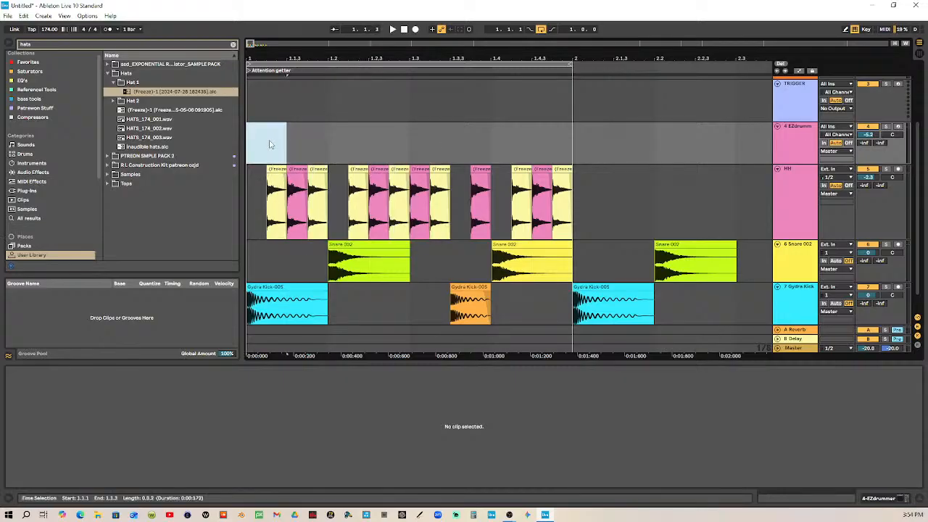
{"action": "left_click", "coordinate": [292, 169]}
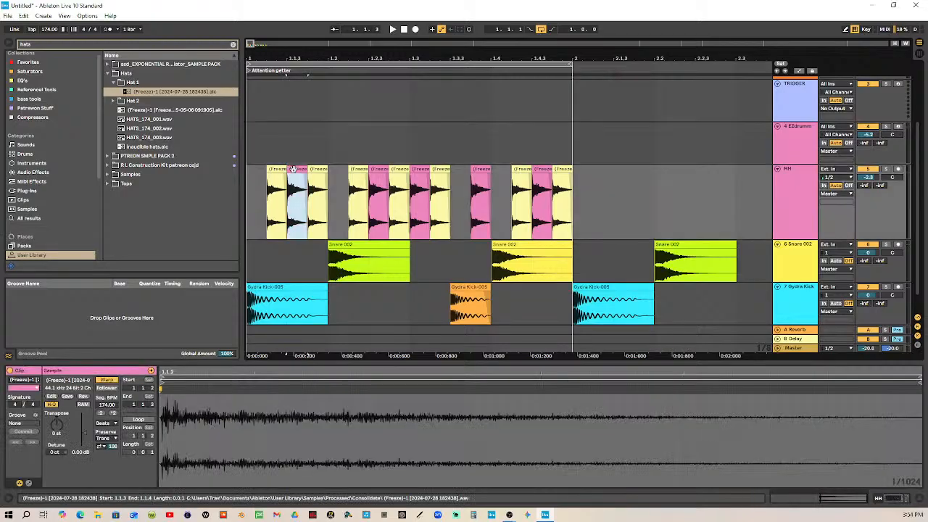
{"action": "left_click_drag", "start_coordinate": [293, 169], "coordinate": [313, 169]}
{"action": "left_click_drag", "start_coordinate": [379, 168], "coordinate": [403, 168]}
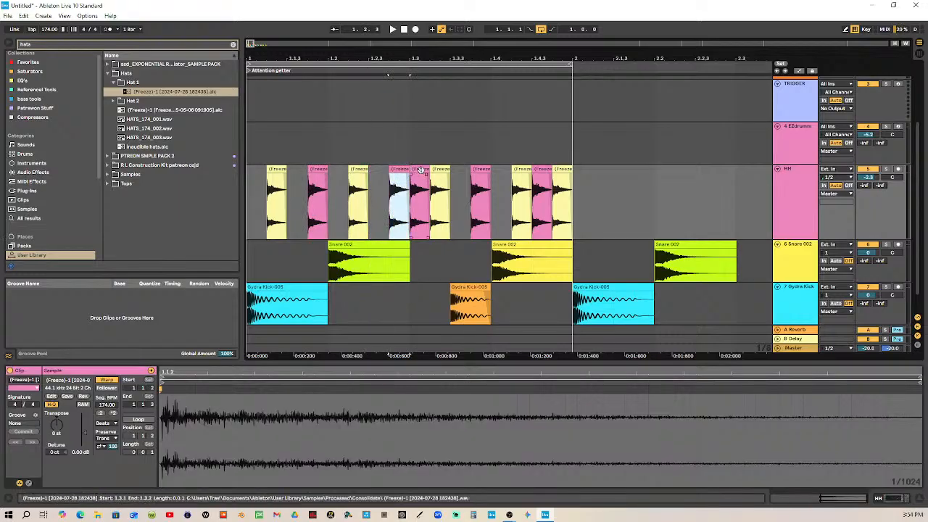
Delete the pink hi-hat clips at 1.3.1 and 1.4.3
{"action": "left_click", "coordinate": [422, 172]}
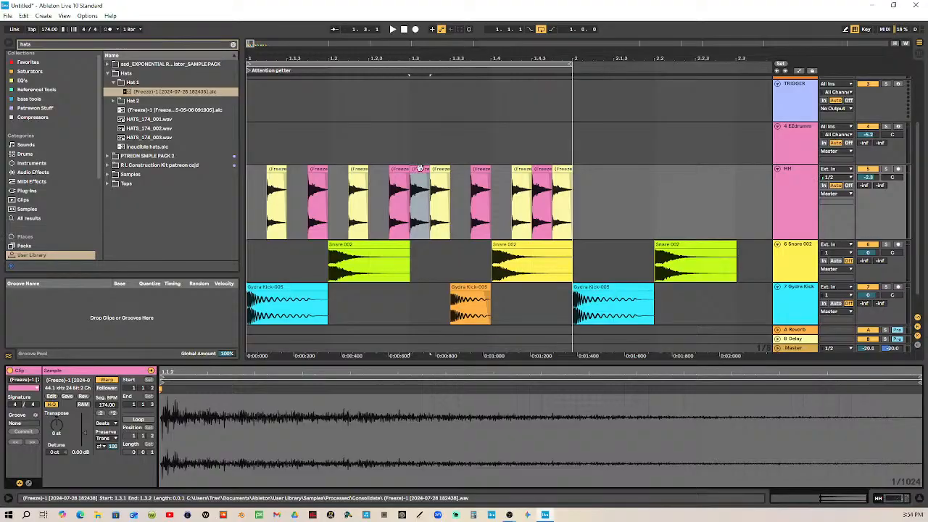
{"action": "key", "text": "Delete"}
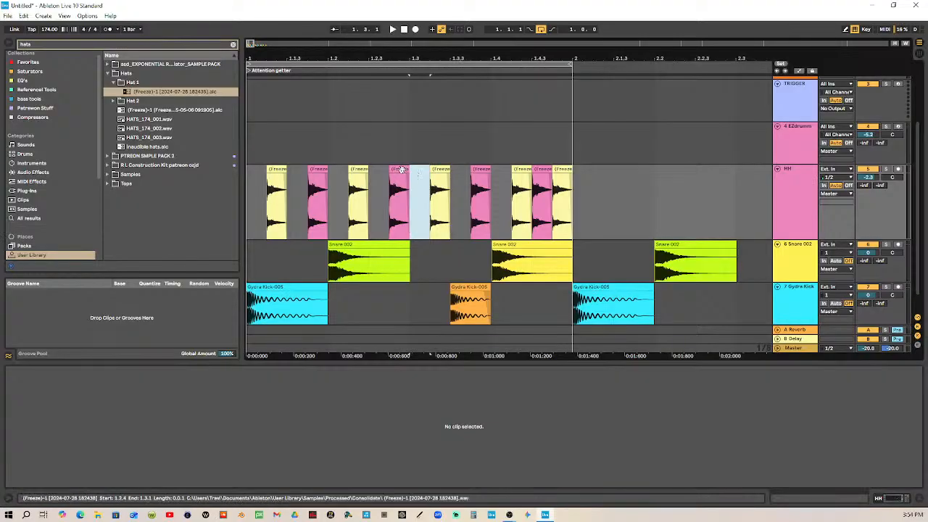
{"action": "key", "text": "ctrl+z"}
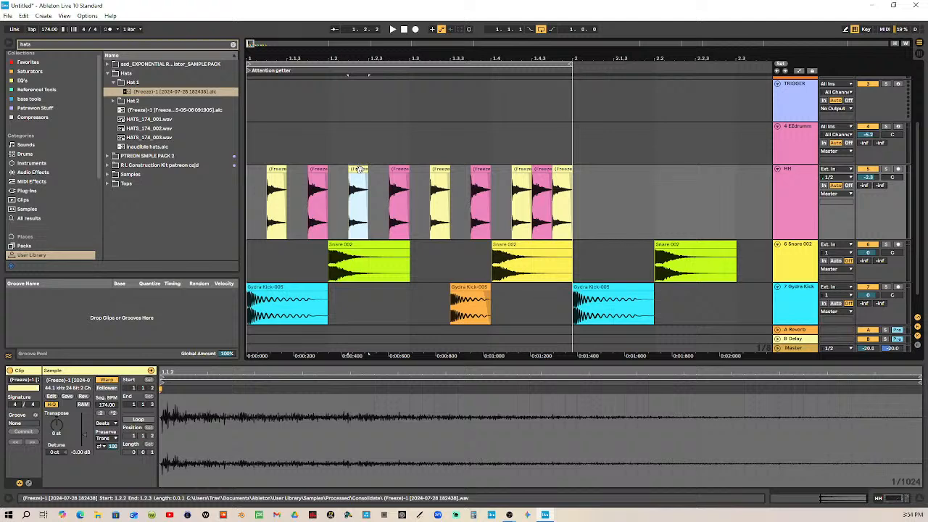
{"action": "left_click_drag", "start_coordinate": [439, 180], "coordinate": [448, 178]}
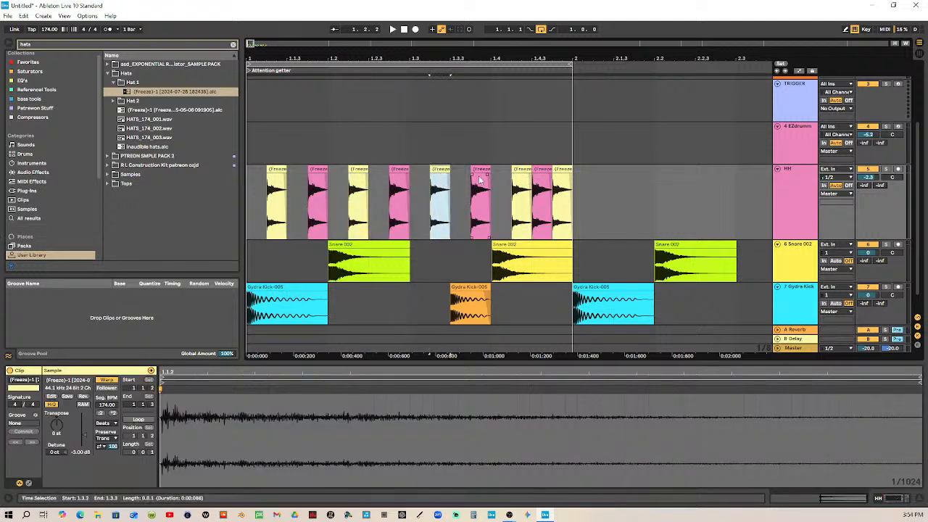
{"action": "left_click", "coordinate": [400, 173]}
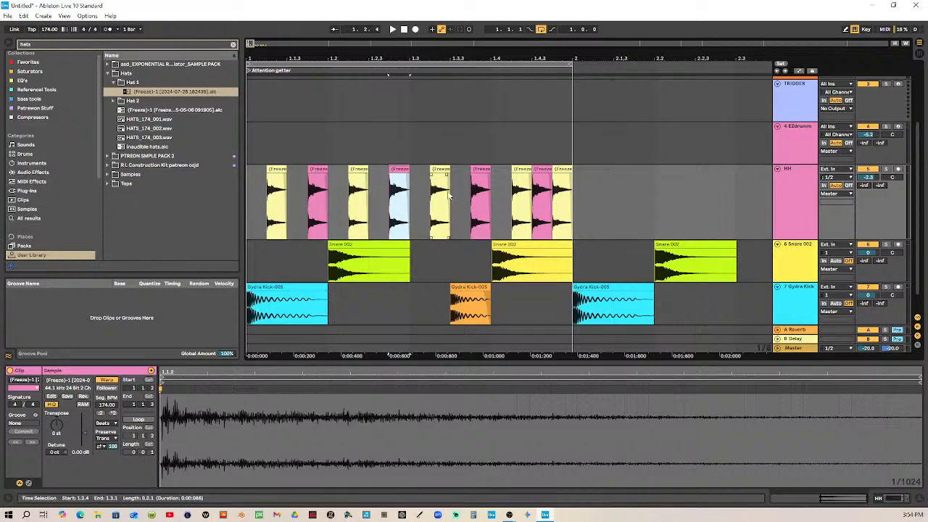
{"action": "left_click", "coordinate": [540, 169]}
{"action": "key", "text": "Delete"}
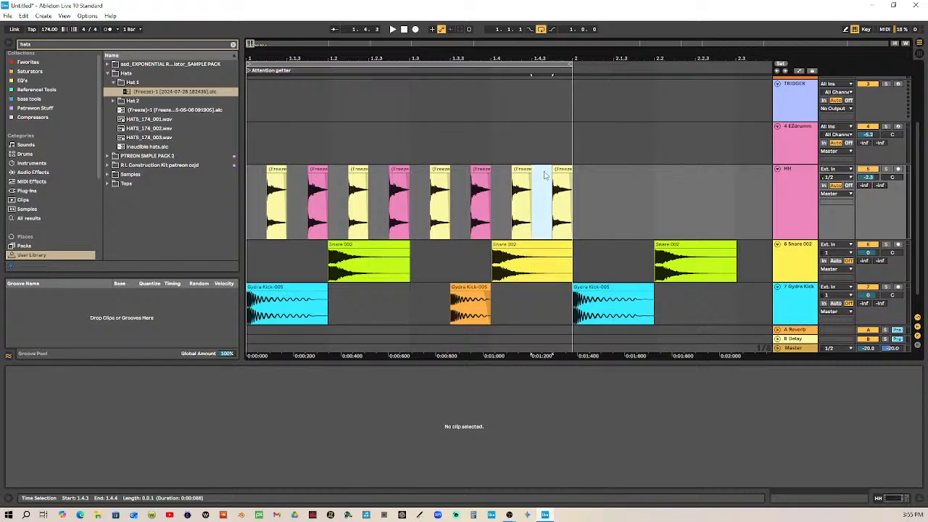
Check the alternating yellow and pink hi-hat clips, and play the one-bar loop from its start
{"action": "left_click", "coordinate": [478, 169]}
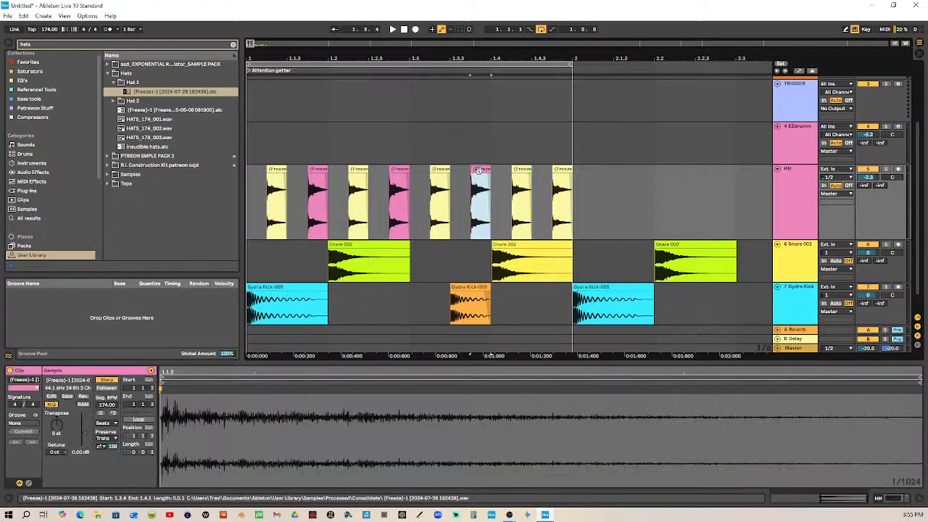
{"action": "left_click", "coordinate": [276, 170]}
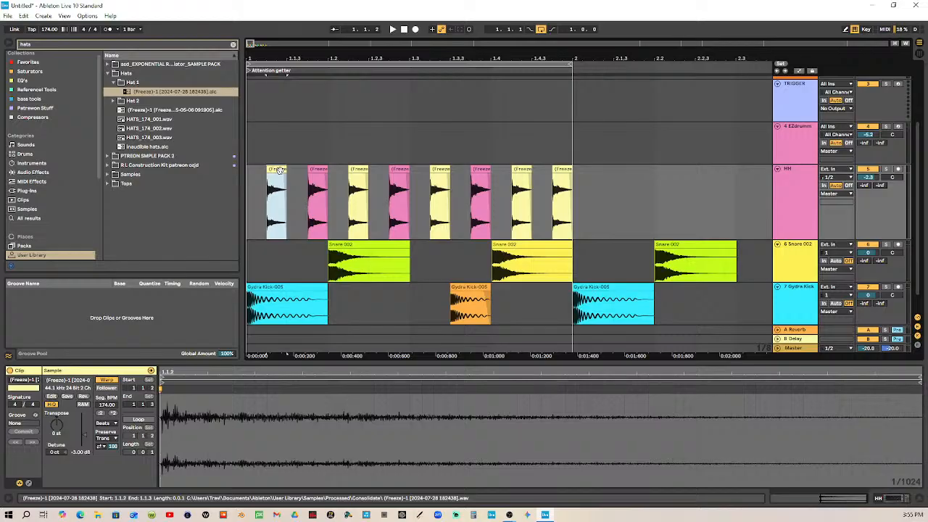
{"action": "left_click", "coordinate": [477, 170]}
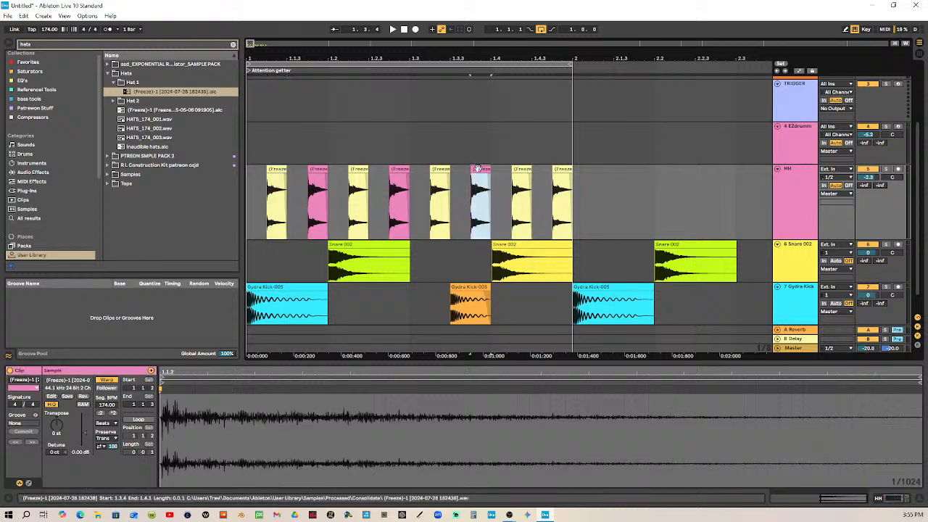
{"action": "left_click", "coordinate": [404, 30]}
{"action": "left_click", "coordinate": [393, 30]}
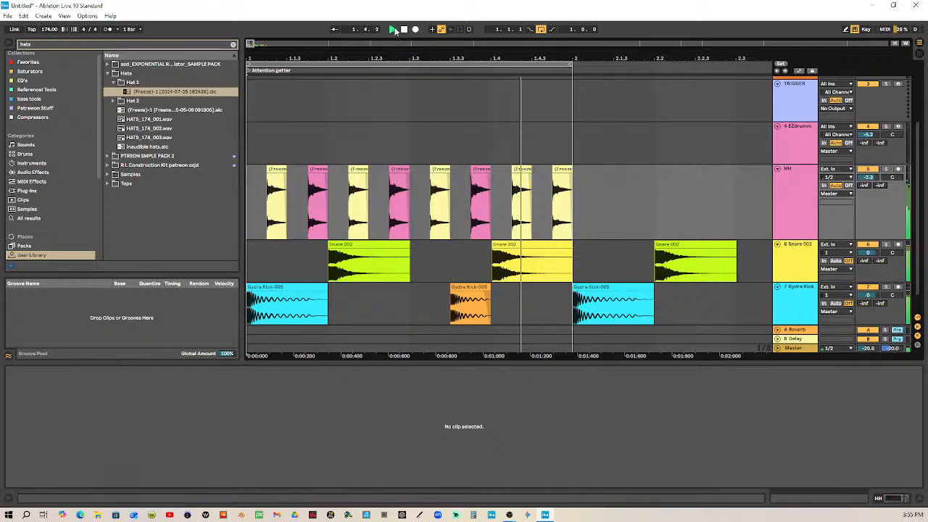
{"action": "key", "text": "space"}
Undo the hi-hat clip moves and deletions together with the HH track's volume change
{"action": "key", "text": "ctrl+z"}
{"action": "key", "text": "ctrl+z"}
{"action": "key", "text": "ctrl+z"}
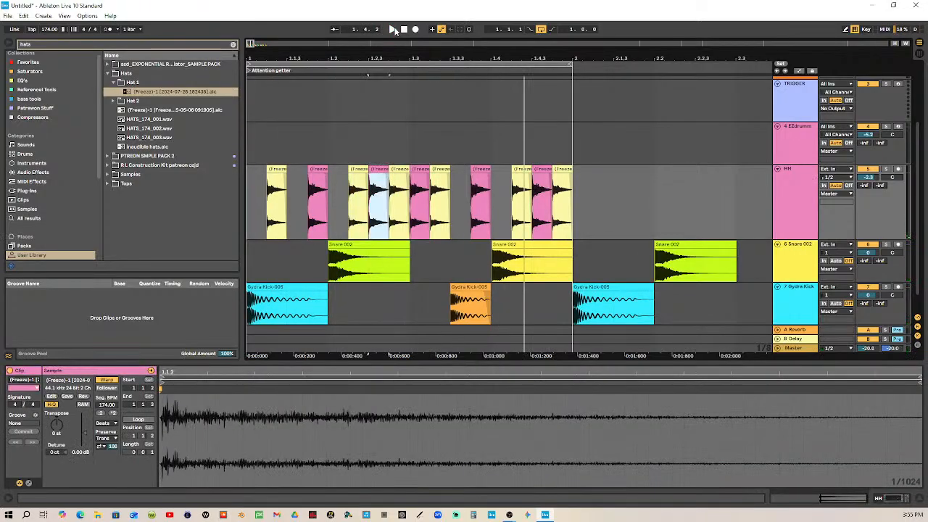
{"action": "key", "text": "ctrl+z"}
Set the arrangement's fixed grid to 1/8 and mark out eighth-note spans on the HH and EZdrummer tracks
{"action": "right_click", "coordinate": [618, 170]}
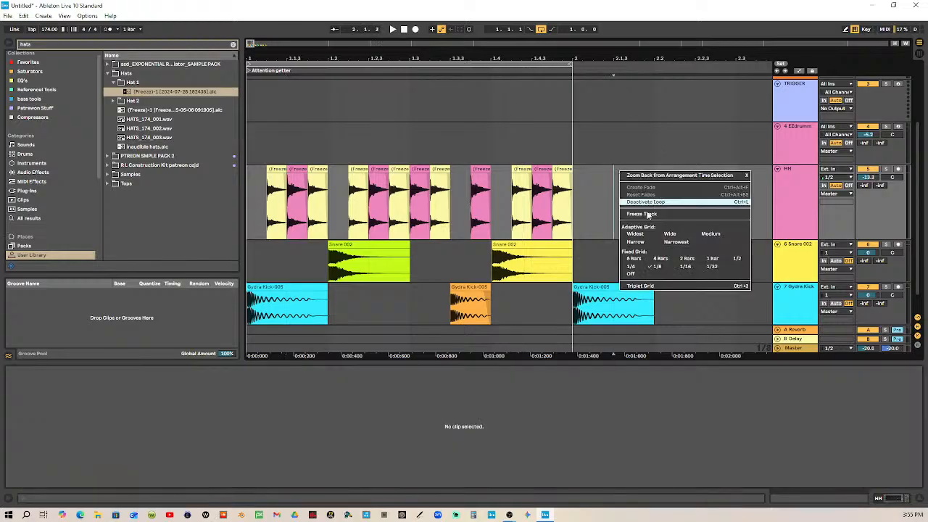
{"action": "left_click", "coordinate": [659, 266]}
{"action": "left_click_drag", "start_coordinate": [653, 187], "coordinate": [693, 189]}
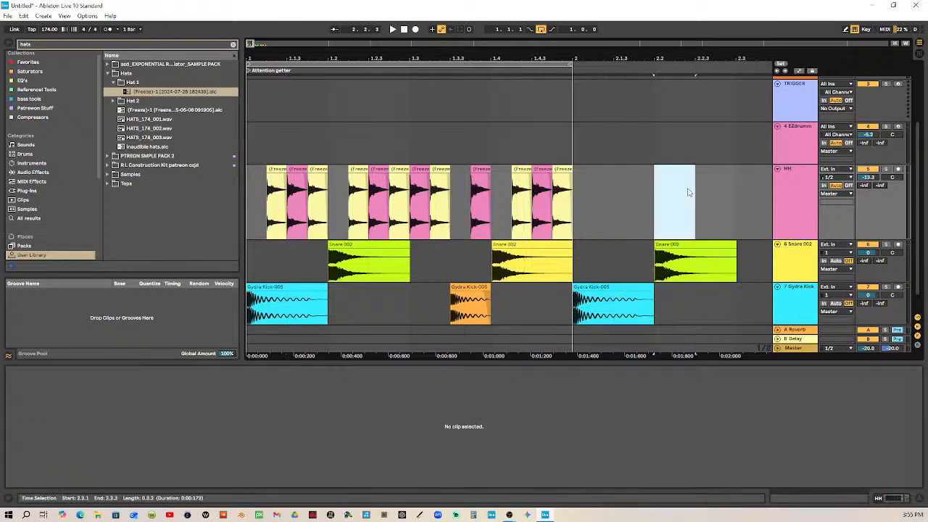
{"action": "left_click_drag", "start_coordinate": [250, 188], "coordinate": [279, 191]}
{"action": "left_click_drag", "start_coordinate": [250, 127], "coordinate": [276, 136]}
{"action": "left_click", "coordinate": [251, 133]}
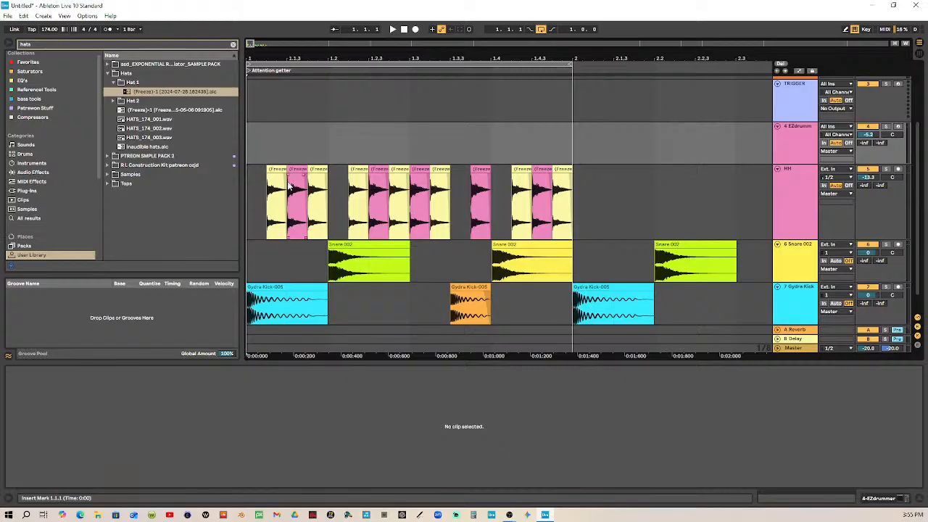
Move the pink hi-hat clip from 1.1.3 to 1.1.4 and copy it over the yellow hat at 1.2.4
{"action": "left_click_drag", "start_coordinate": [298, 168], "coordinate": [317, 169]}
{"action": "left_click", "coordinate": [384, 178]}
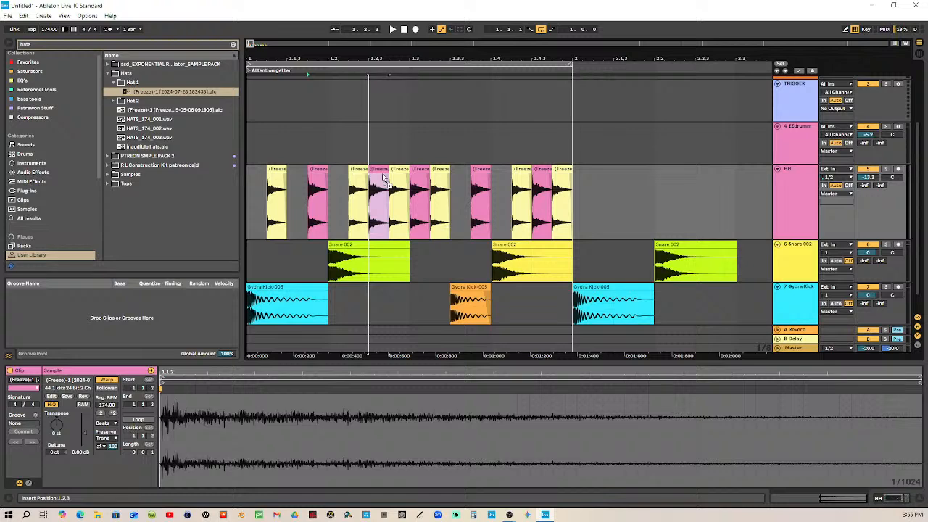
{"action": "left_click", "coordinate": [377, 169]}
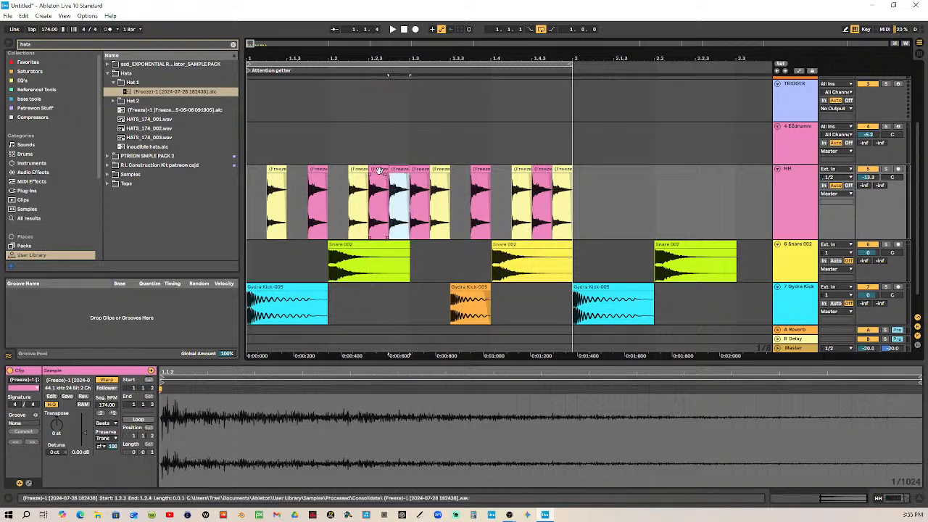
Delete the pink hi-hat clips at 1.2.3, 1.3.1 and 1.4.3
{"action": "left_click_drag", "start_coordinate": [378, 169], "coordinate": [420, 169]}
{"action": "key", "text": "Delete"}
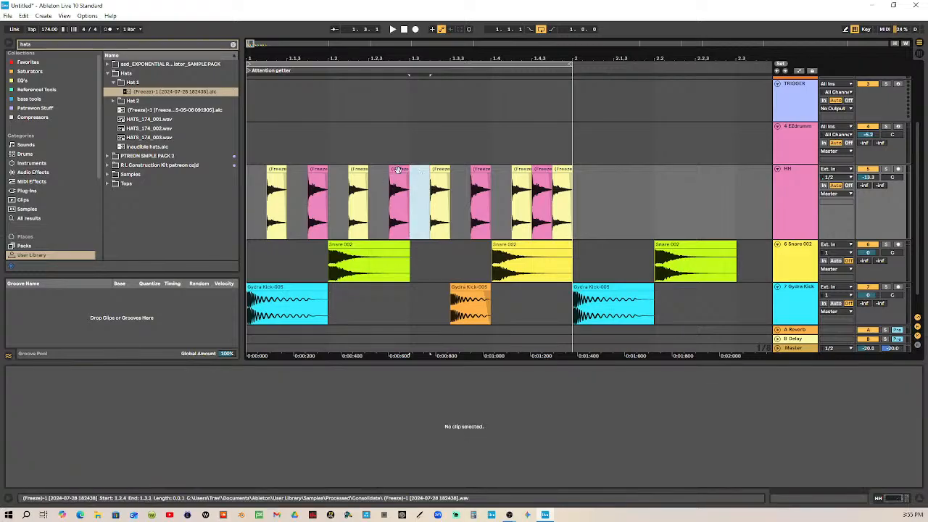
{"action": "left_click", "coordinate": [401, 169]}
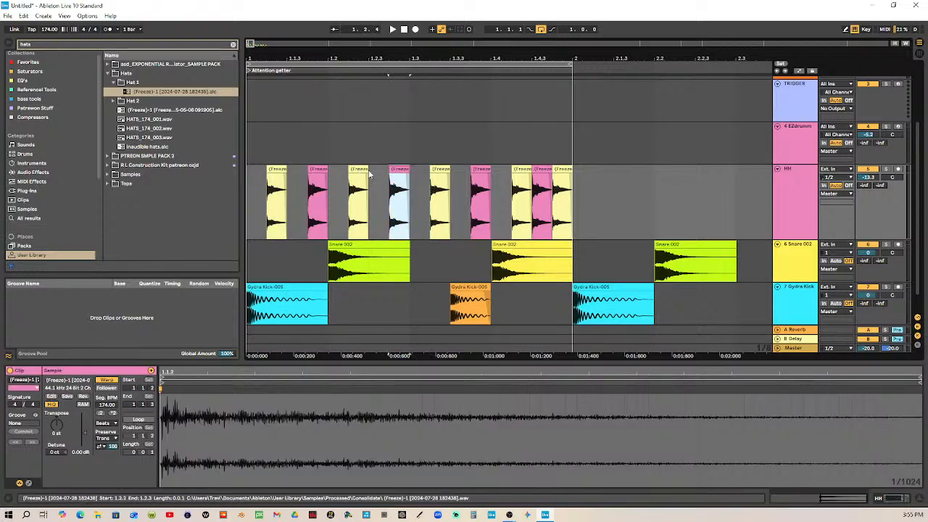
{"action": "left_click", "coordinate": [538, 171]}
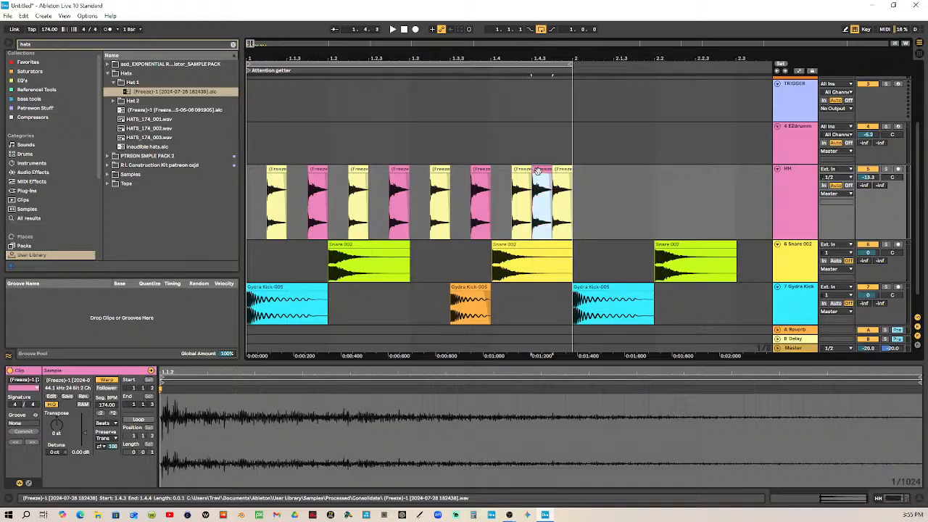
{"action": "left_click", "coordinate": [538, 175]}
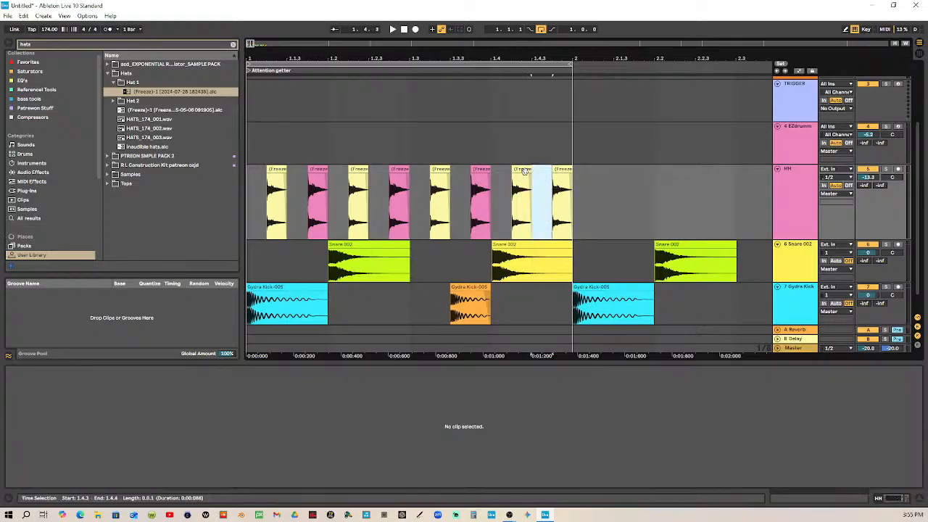
{"action": "left_click", "coordinate": [520, 170]}
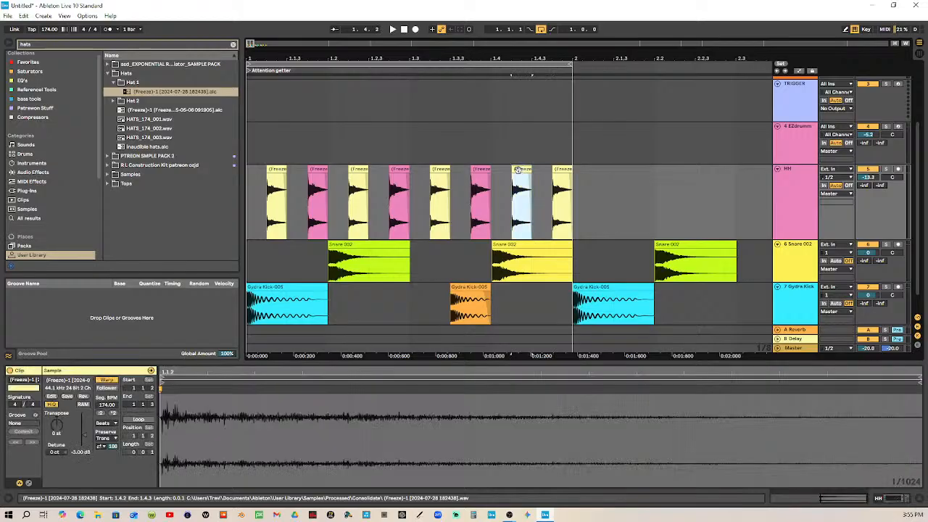
Play the one-bar loop and reset the HH track's volume to 0 dB
{"action": "left_click", "coordinate": [392, 29]}
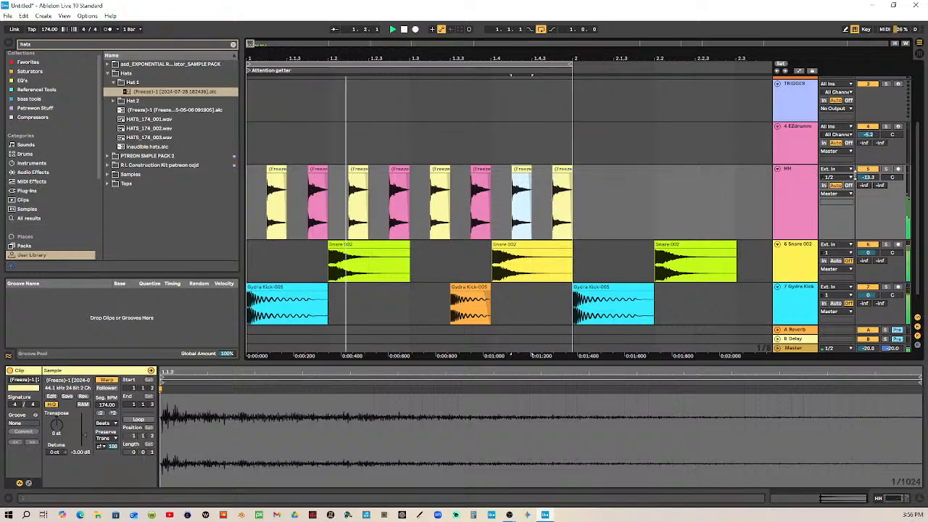
{"action": "double_click", "coordinate": [868, 177]}
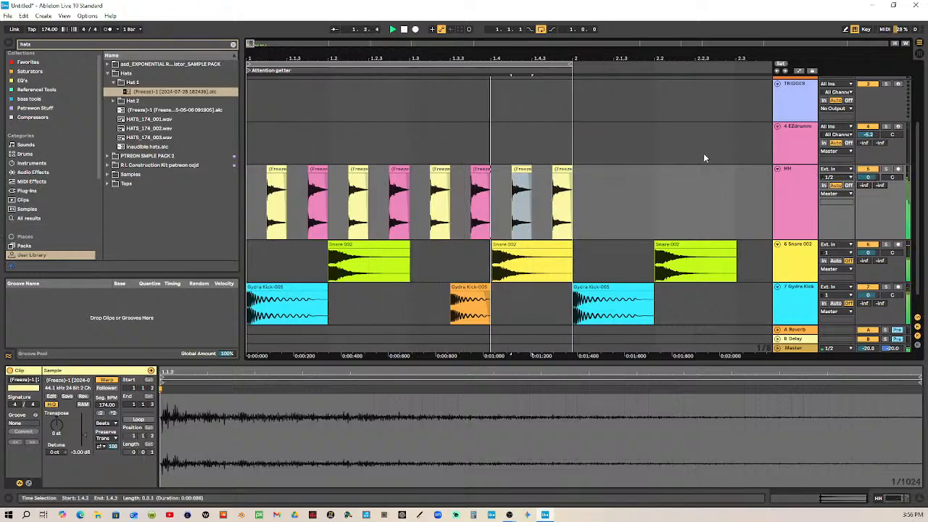
{"action": "key", "text": "space"}
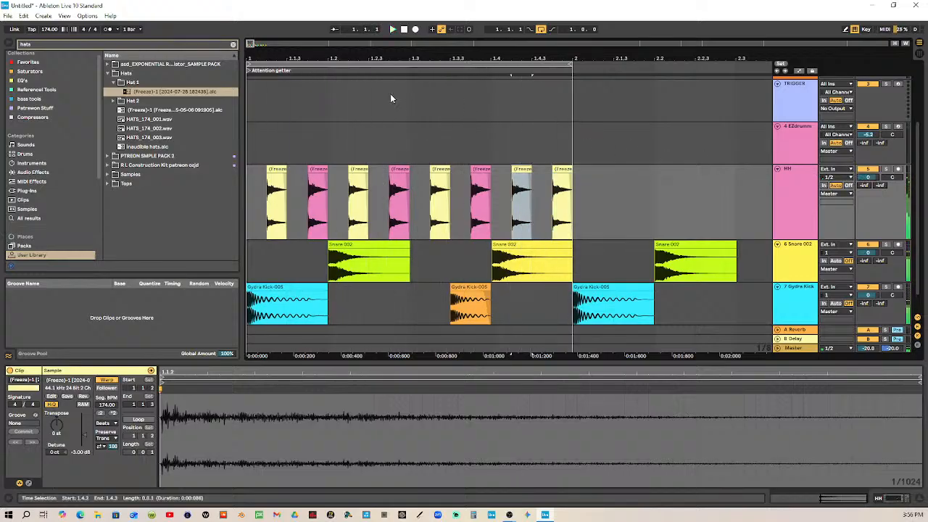
Search the samples for "tambor" and preview MJ_Tamborine3.aif and Percussion 120 tamborine01.aif
{"action": "scroll", "coordinate": [475, 217], "scroll_direction": "up", "scroll_amount": 2}
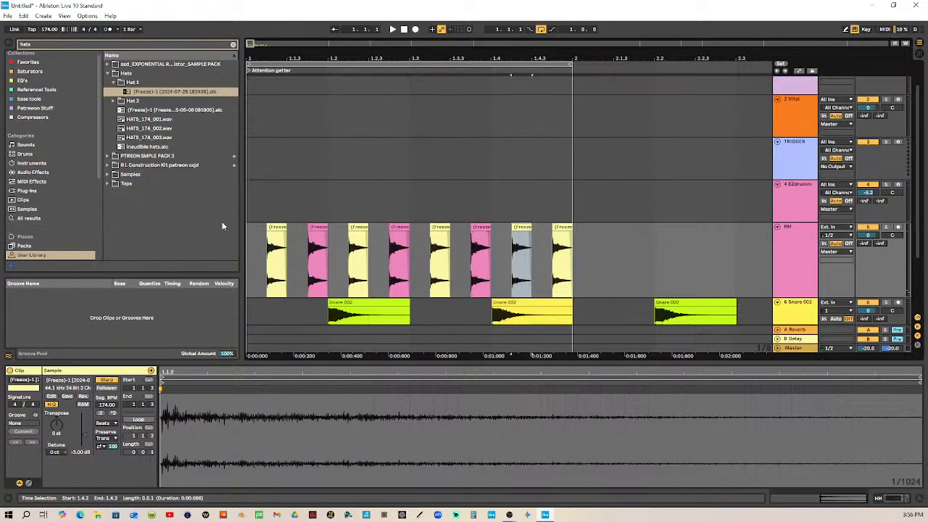
{"action": "left_click", "coordinate": [61, 46]}
{"action": "left_click", "coordinate": [27, 209]}
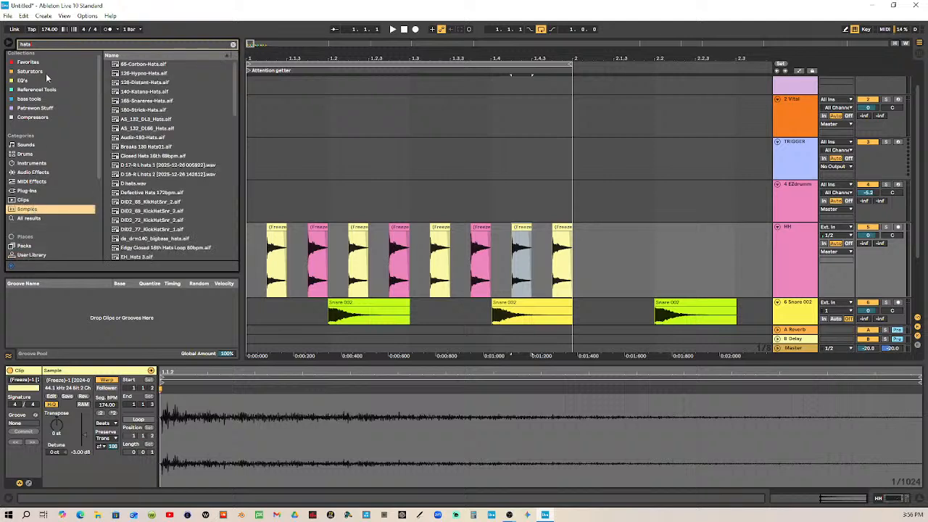
{"action": "left_click", "coordinate": [61, 45]}
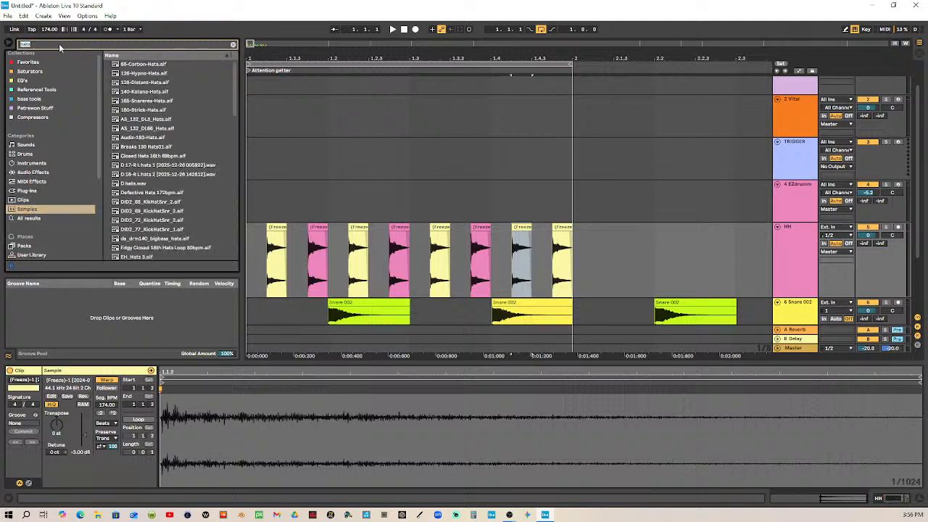
{"action": "type", "text": "t"}
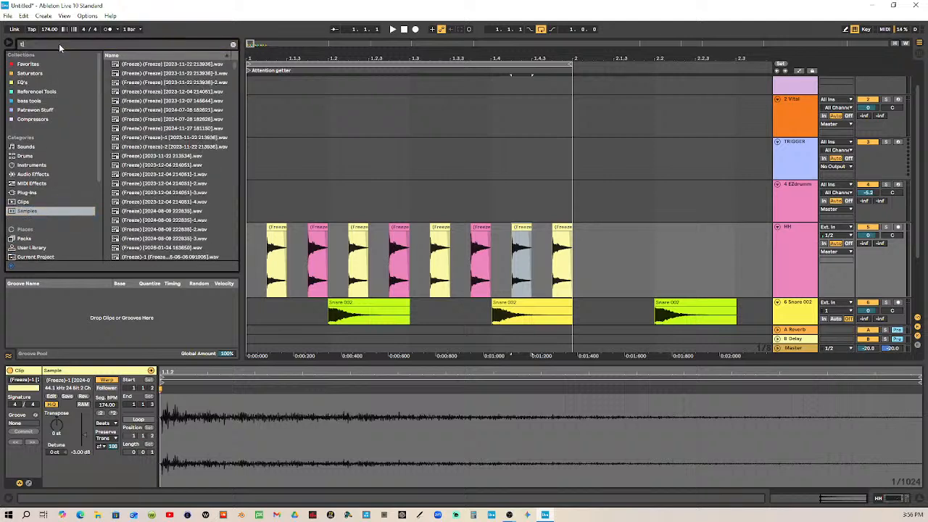
{"action": "type", "text": "ambo"}
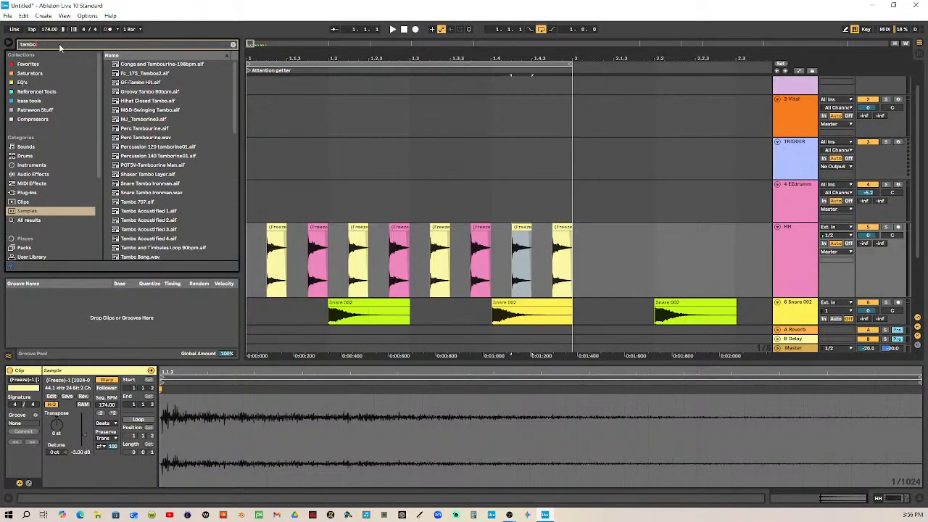
{"action": "type", "text": "r"}
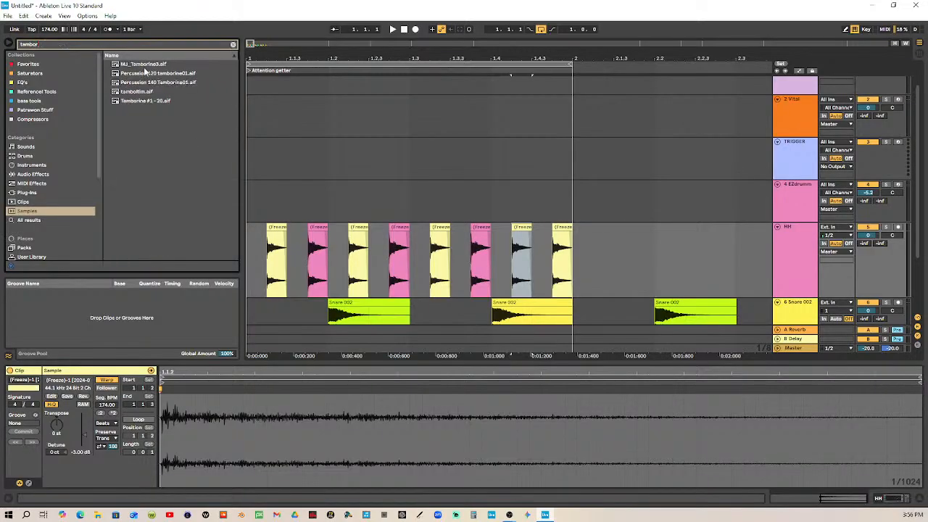
{"action": "left_click", "coordinate": [165, 64]}
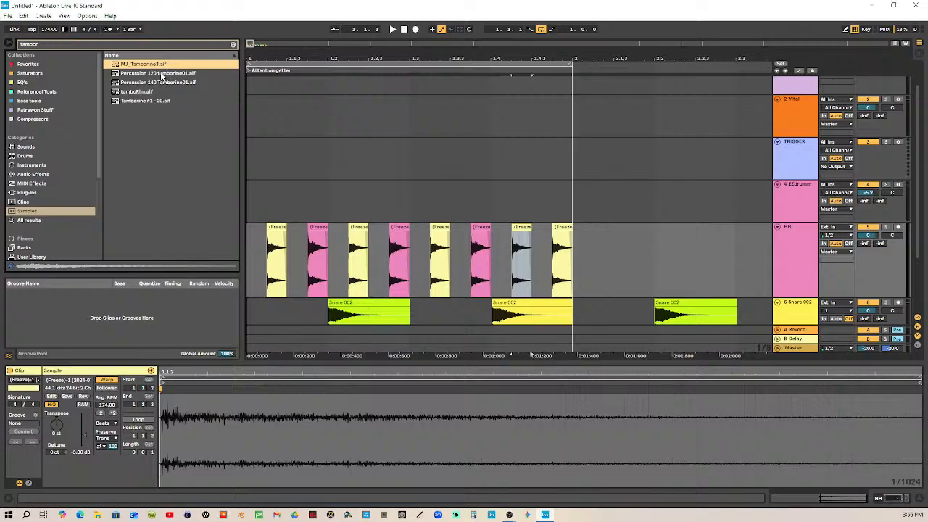
{"action": "left_click", "coordinate": [161, 74]}
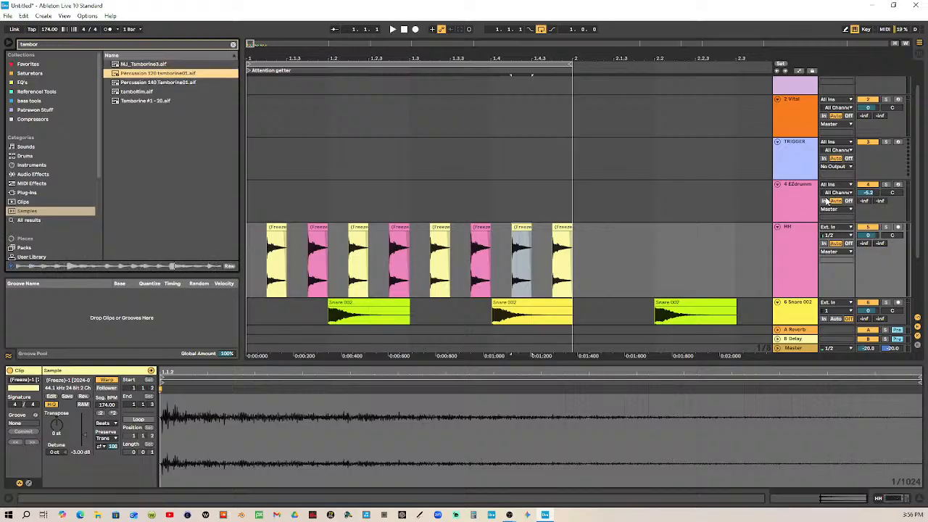
Insert a new audio track below EZdrummer and place Percussion 120 tamborine01.aif on it at 1.1.1
{"action": "scroll", "coordinate": [822, 192], "scroll_direction": "down", "scroll_amount": 2}
{"action": "left_click", "coordinate": [812, 177]}
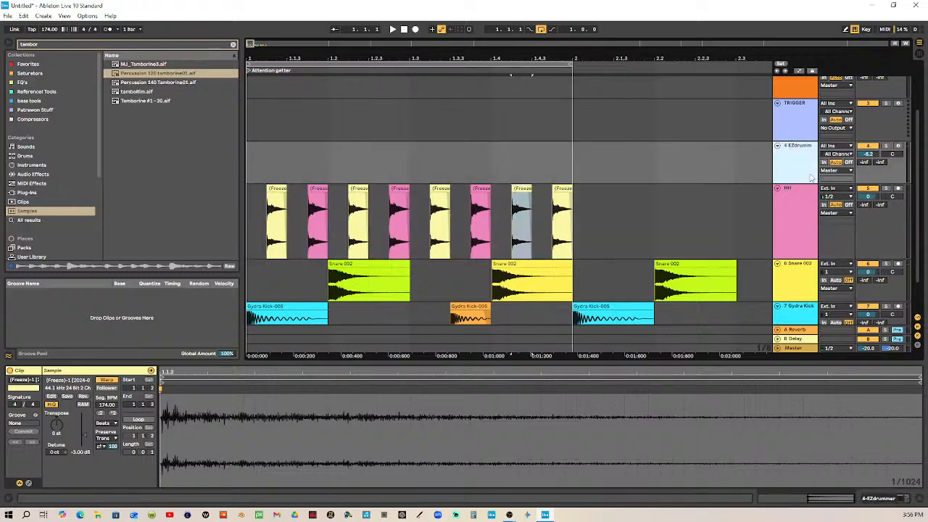
{"action": "key", "text": "ctrl+t"}
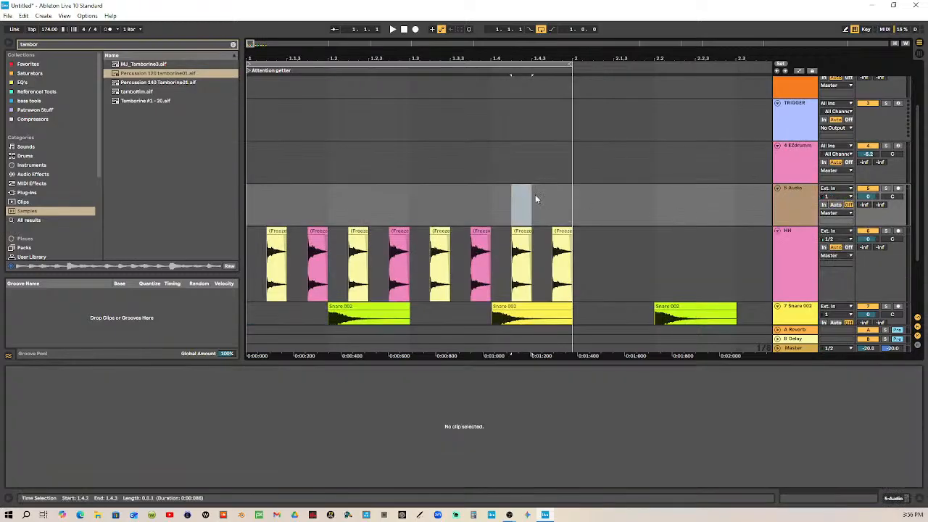
{"action": "left_click_drag", "start_coordinate": [132, 80], "coordinate": [253, 205]}
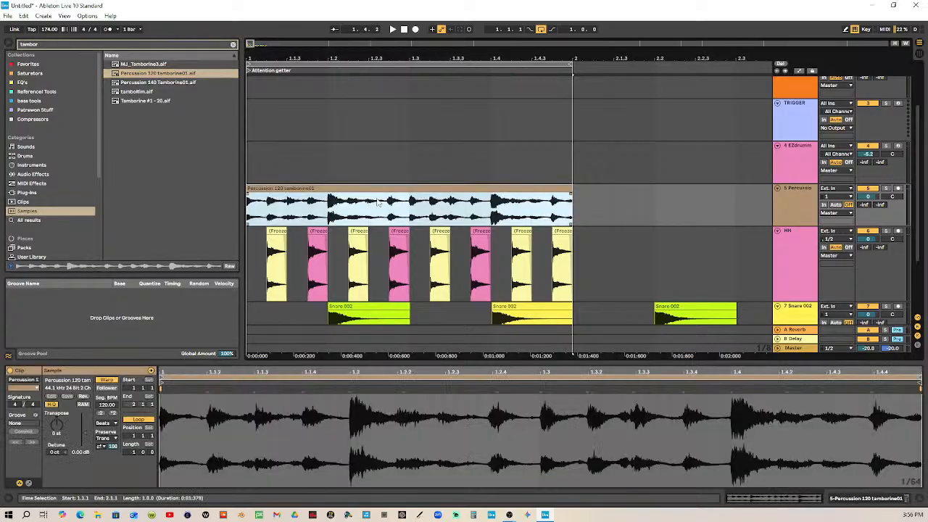
Play the loop with and without the tambourine, setting the tambourine track's volume to 1.5 dB
{"action": "left_click", "coordinate": [391, 29]}
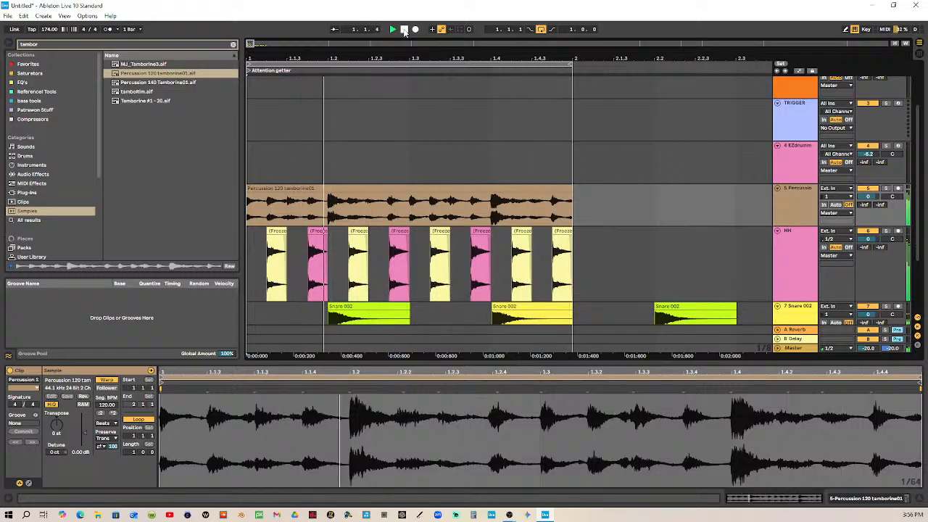
{"action": "left_click", "coordinate": [403, 30]}
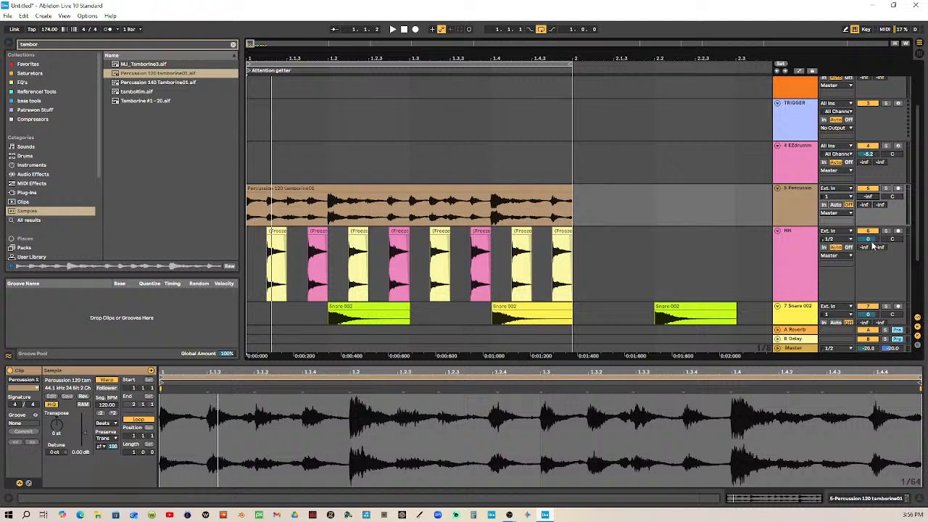
{"action": "left_click", "coordinate": [392, 29]}
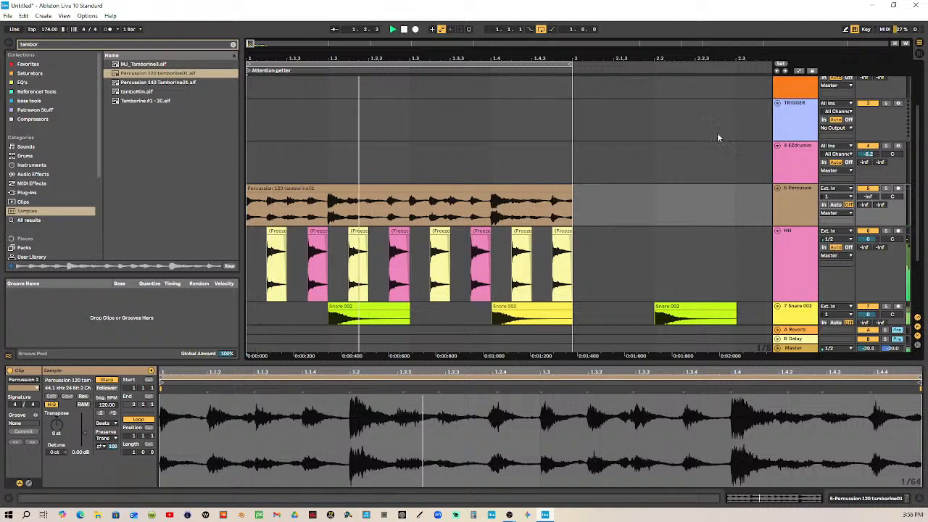
{"action": "left_click_drag", "start_coordinate": [868, 196], "coordinate": [867, 143]}
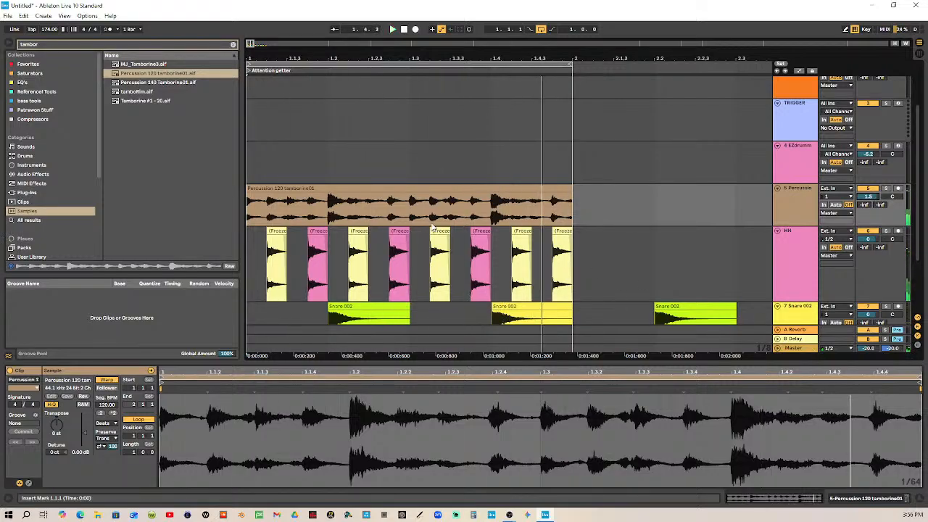
Set the fixed grid to 1/16 and move the tambourine section from 1.2.4–1.3.4 to 1.1.1
{"action": "left_click_drag", "start_coordinate": [386, 208], "coordinate": [480, 210]}
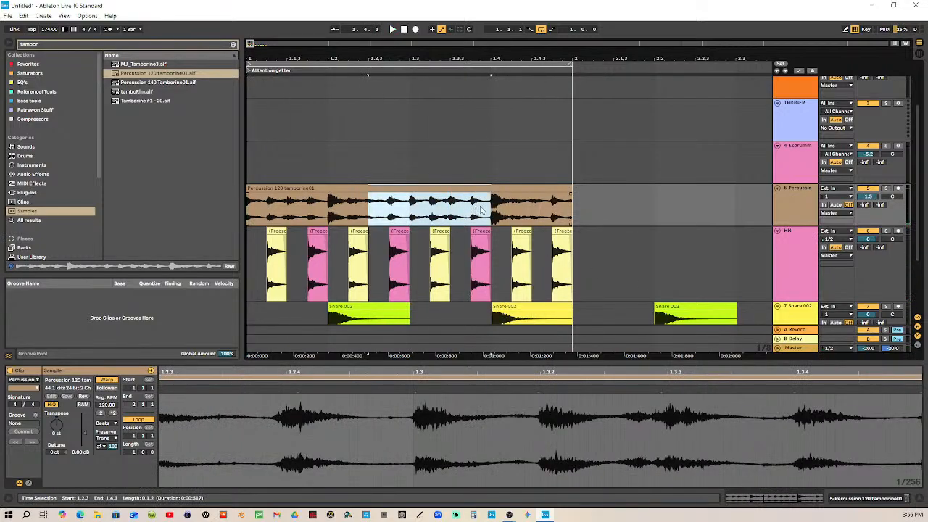
{"action": "left_click", "coordinate": [395, 212]}
{"action": "right_click", "coordinate": [389, 182]}
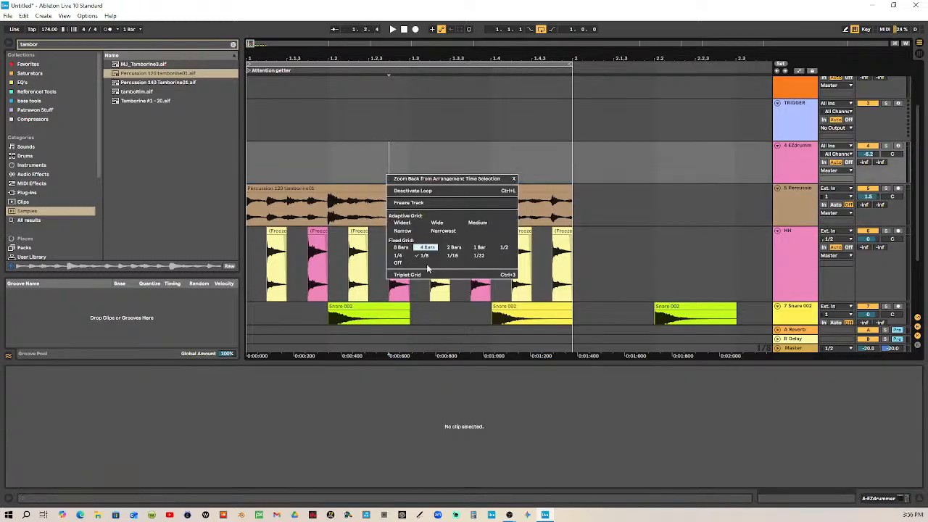
{"action": "left_click", "coordinate": [449, 257]}
{"action": "left_click_drag", "start_coordinate": [386, 209], "coordinate": [319, 194]}
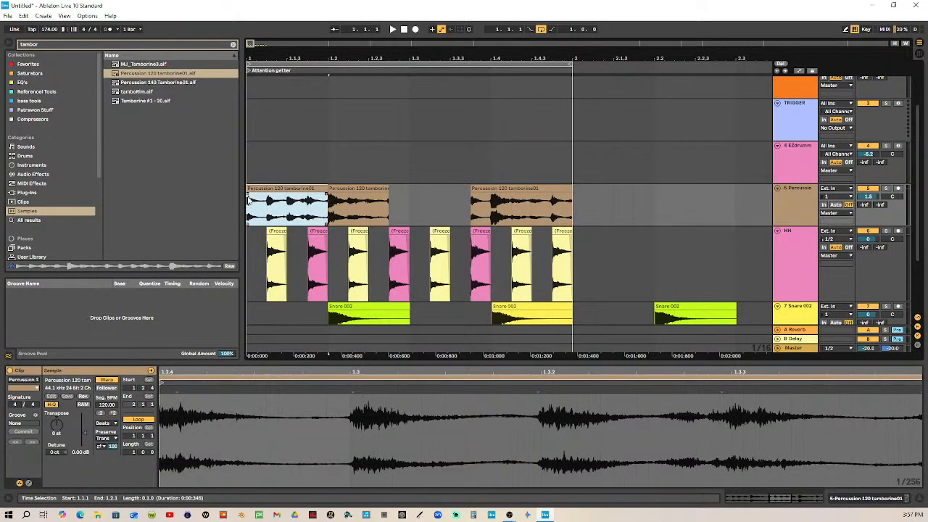
Shift the first tambourine clip's sample start slightly before 1.2.4 and add a short fade-out at the clip's end
{"action": "double_click", "coordinate": [300, 189]}
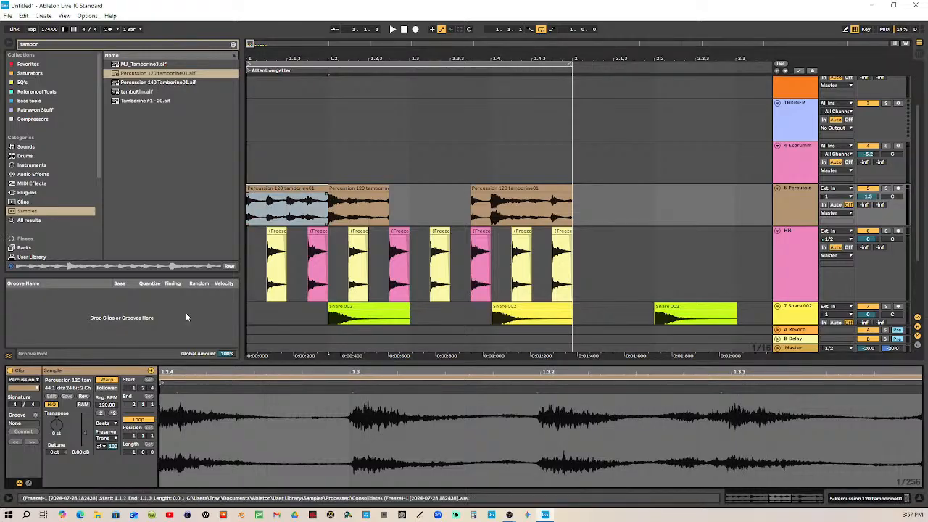
{"action": "mouse_move", "coordinate": [168, 371]}
{"action": "left_mouse_down"}
{"action": "mouse_move", "coordinate": [490, 400]}
{"action": "mouse_move", "coordinate": [324, 388]}
{"action": "left_mouse_up"}
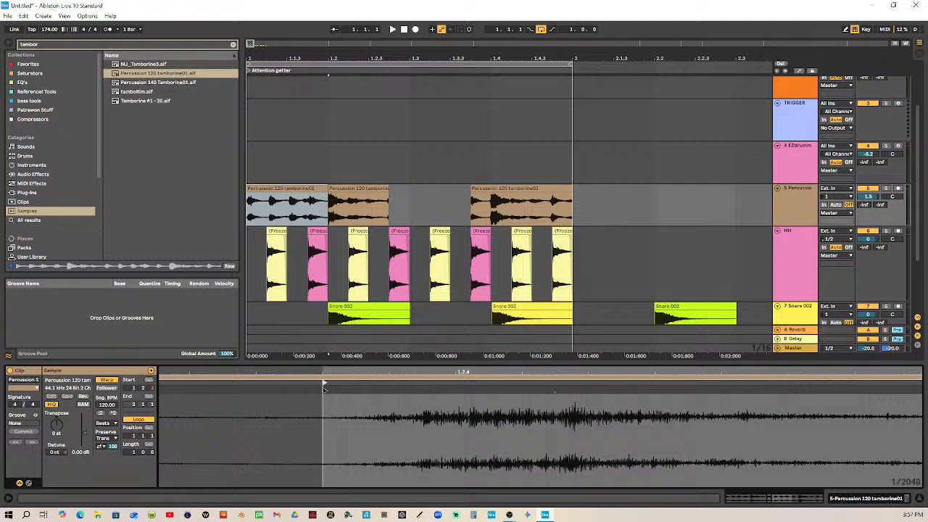
{"action": "left_click_drag", "start_coordinate": [326, 195], "coordinate": [323, 196]}
Duplicate the one-beat tambourine clip three times to fill the bar up to 2.1.1
{"action": "left_click", "coordinate": [319, 190]}
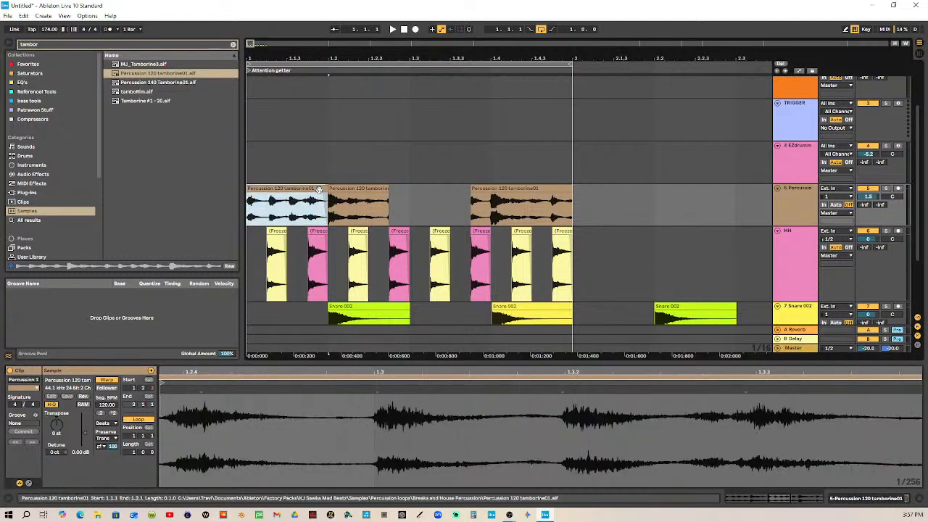
{"action": "key", "text": "ctrl+d"}
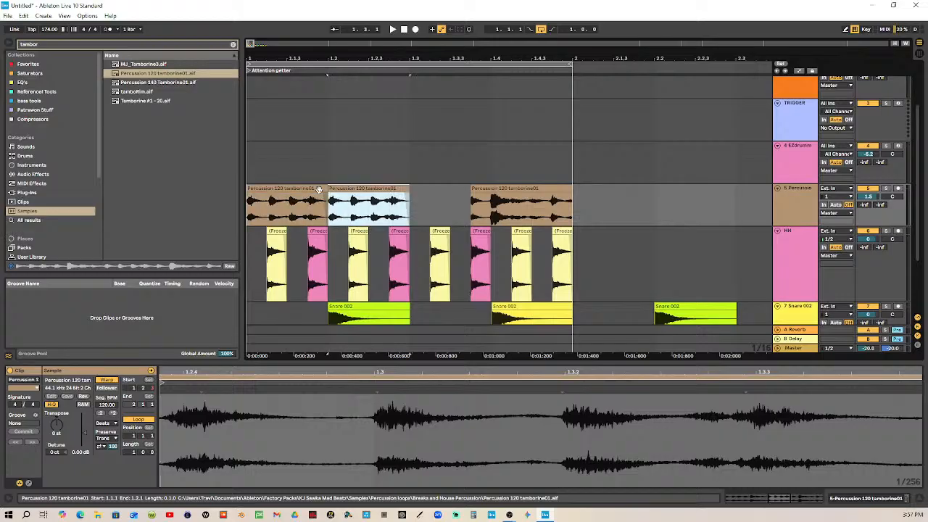
{"action": "key", "text": "ctrl+d"}
{"action": "key", "text": "ctrl+d"}
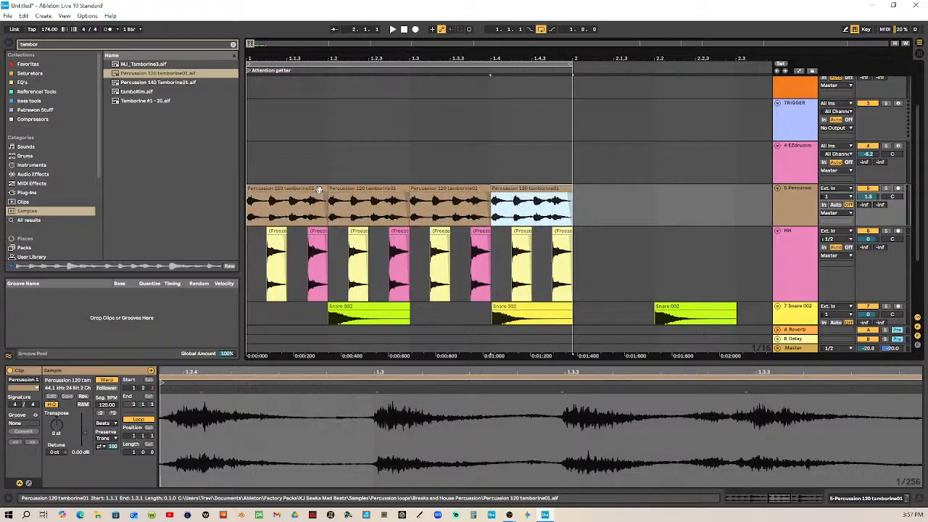
Audition the loop and consolidate the four tambourine clips into a single one-bar clip
{"action": "left_click", "coordinate": [406, 30]}
{"action": "left_click", "coordinate": [393, 30]}
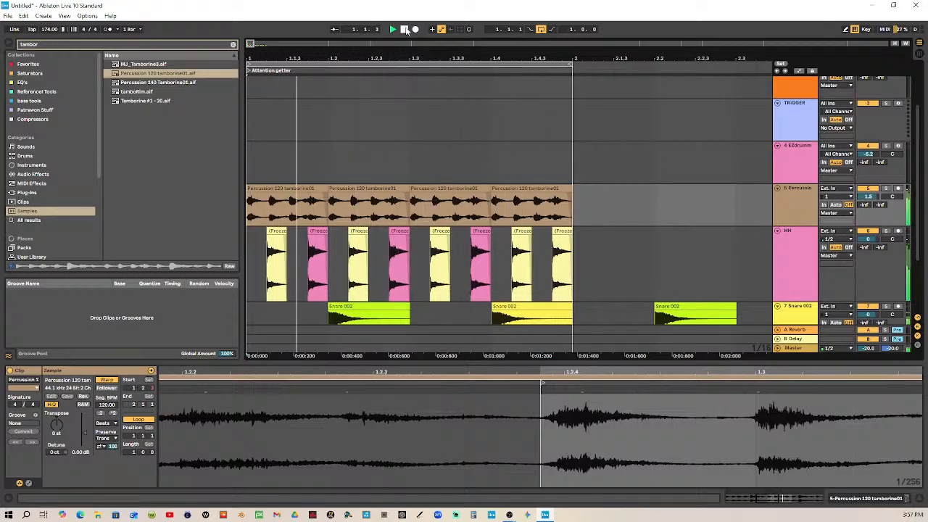
{"action": "left_click", "coordinate": [406, 30]}
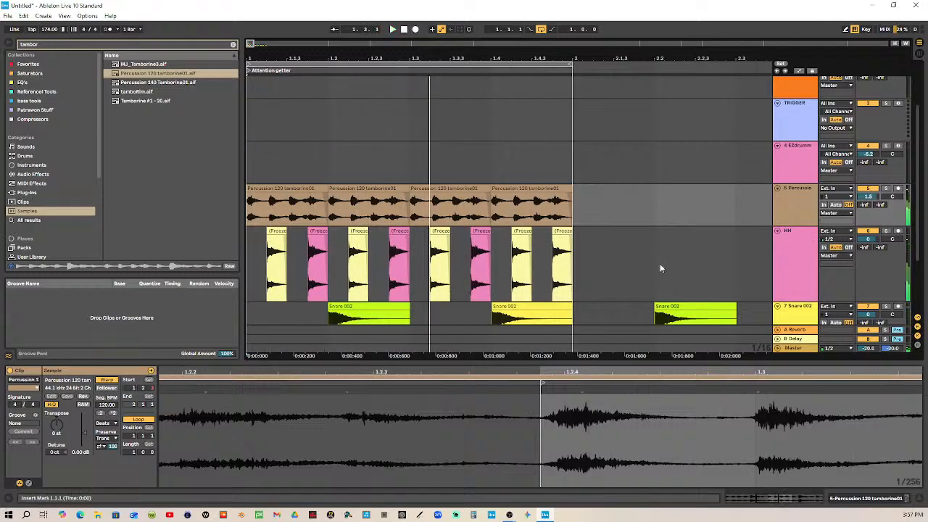
{"action": "left_click", "coordinate": [556, 189]}
{"action": "left_click", "coordinate": [268, 188], "text": "shift"}
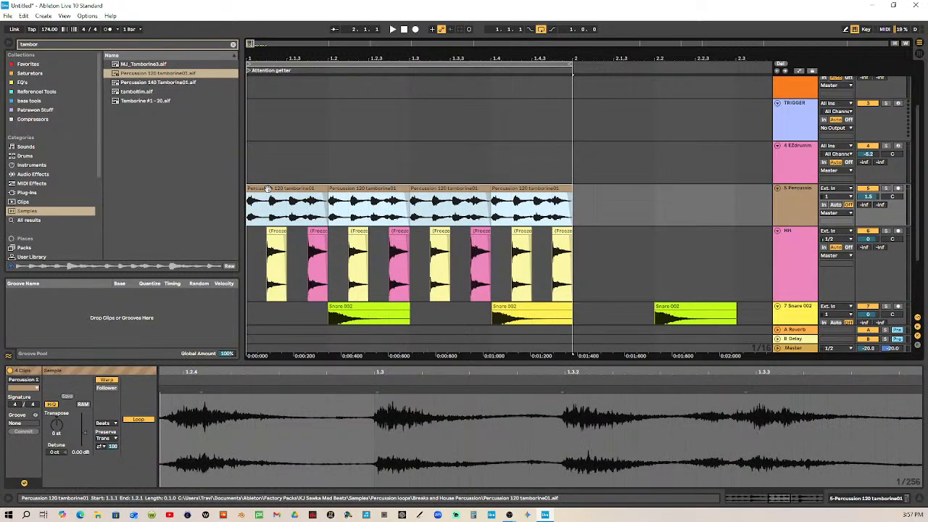
{"action": "key", "text": "ctrl+j"}
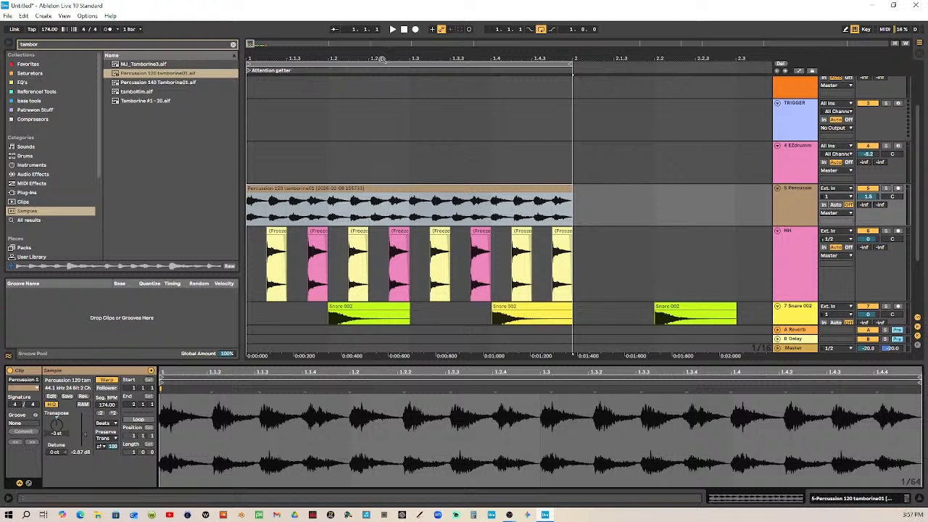
Compare pitches of the consolidated tambourine clip in the loop and set its transpose to 1 st
{"action": "left_click", "coordinate": [403, 31]}
{"action": "left_click", "coordinate": [391, 30]}
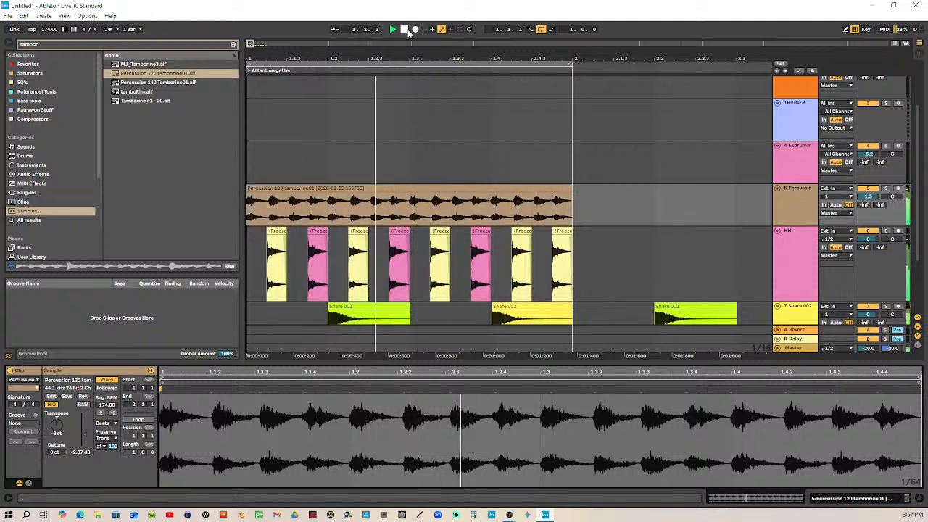
{"action": "left_click", "coordinate": [404, 30]}
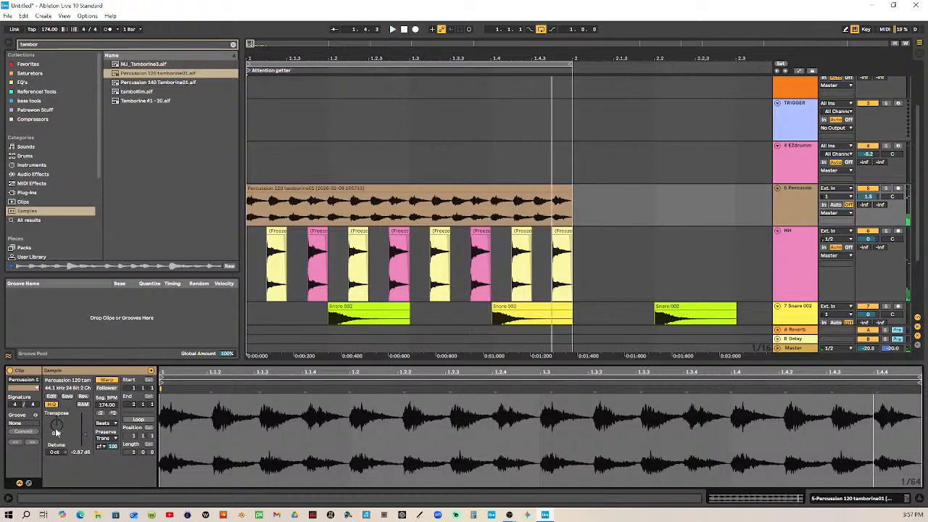
{"action": "left_click", "coordinate": [404, 30]}
{"action": "left_click", "coordinate": [393, 29]}
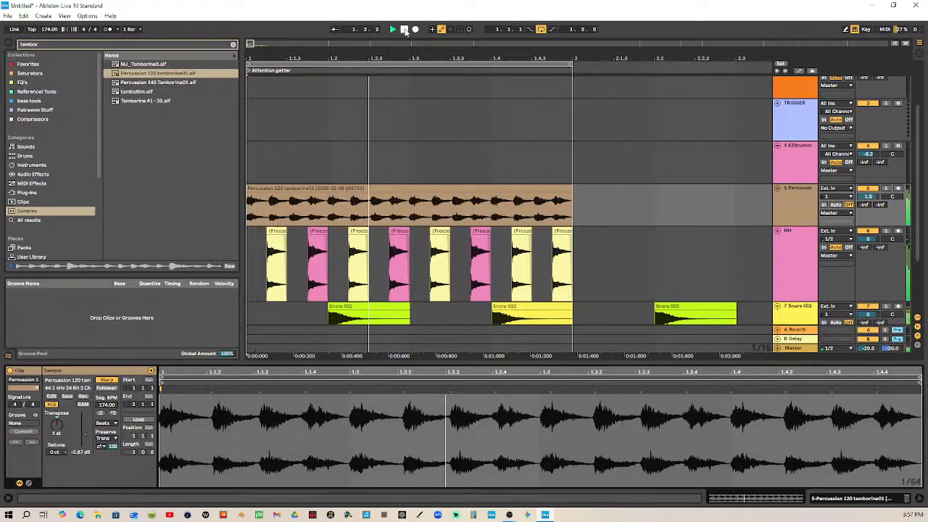
{"action": "left_click", "coordinate": [403, 29]}
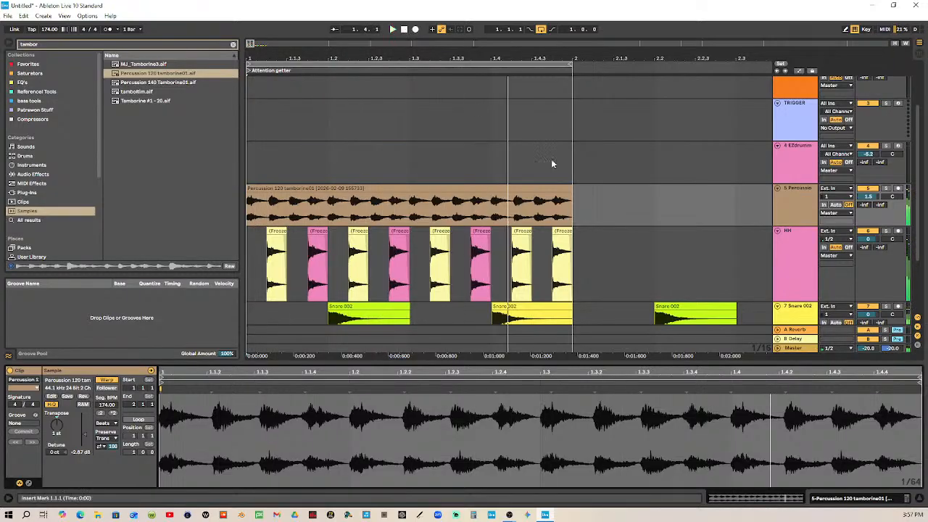
Split the consolidated tambourine clip at 1.1.2 to isolate its first sixteenth-note hit
{"action": "left_click_drag", "start_coordinate": [271, 208], "coordinate": [286, 208]}
{"action": "left_click", "coordinate": [270, 205]}
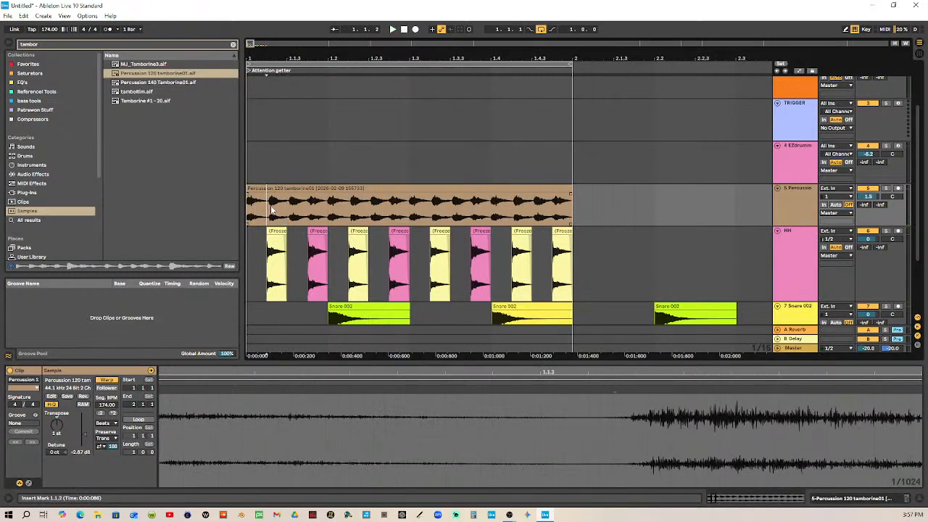
{"action": "left_click_drag", "start_coordinate": [268, 58], "coordinate": [267, 94]}
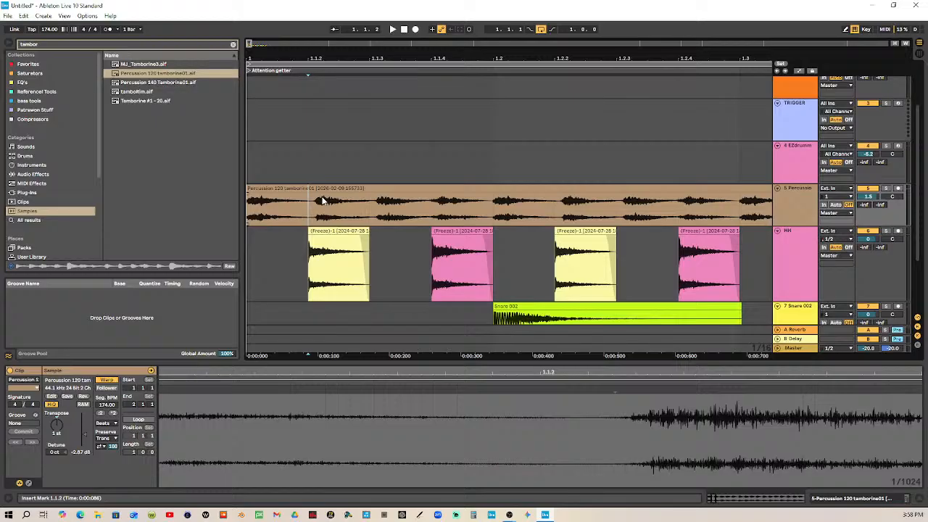
{"action": "left_click_drag", "start_coordinate": [295, 212], "coordinate": [255, 215]}
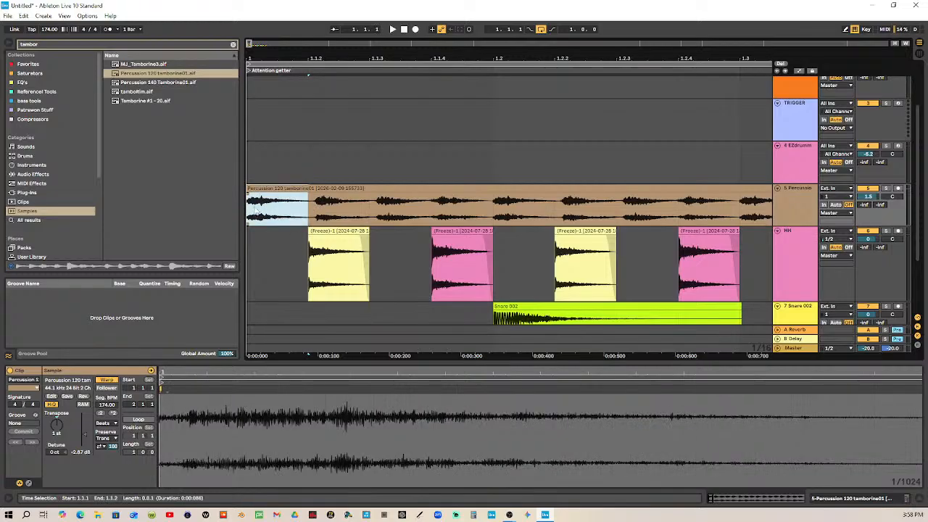
{"action": "key", "text": "ctrl+e"}
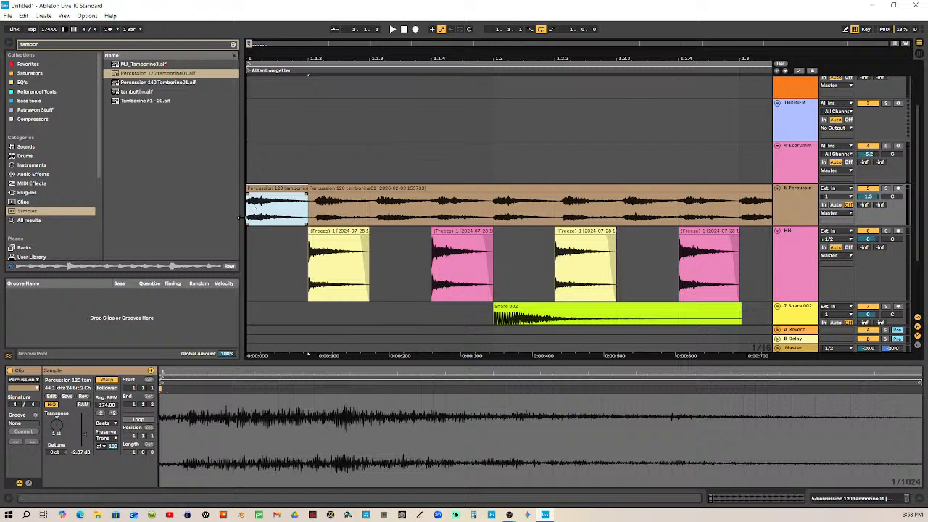
Colour the isolated first tambourine hit lime green and set its detune to 12 ct
{"action": "right_click", "coordinate": [293, 187]}
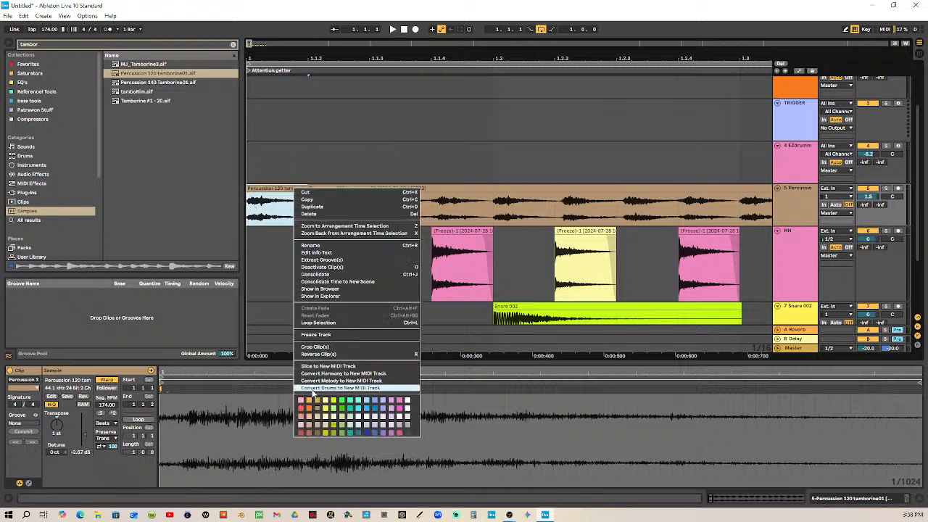
{"action": "left_click", "coordinate": [336, 401]}
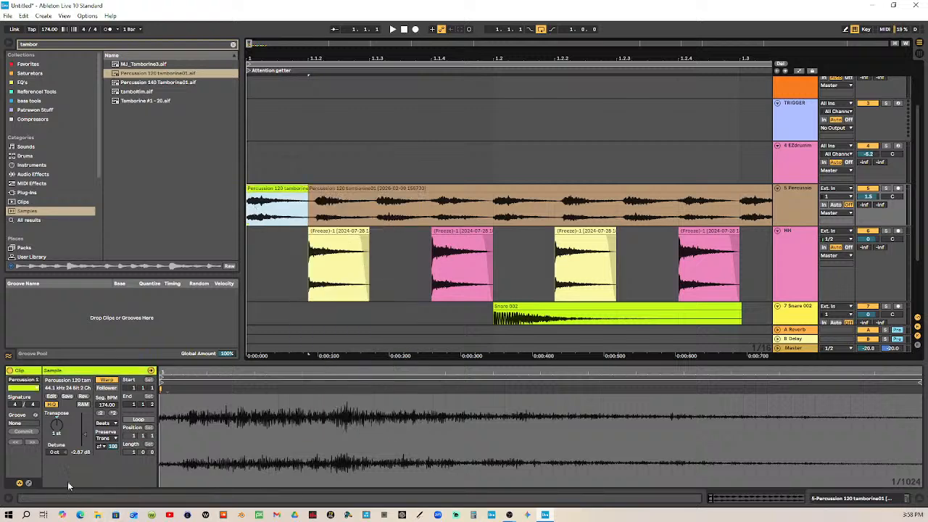
{"action": "left_click", "coordinate": [57, 453]}
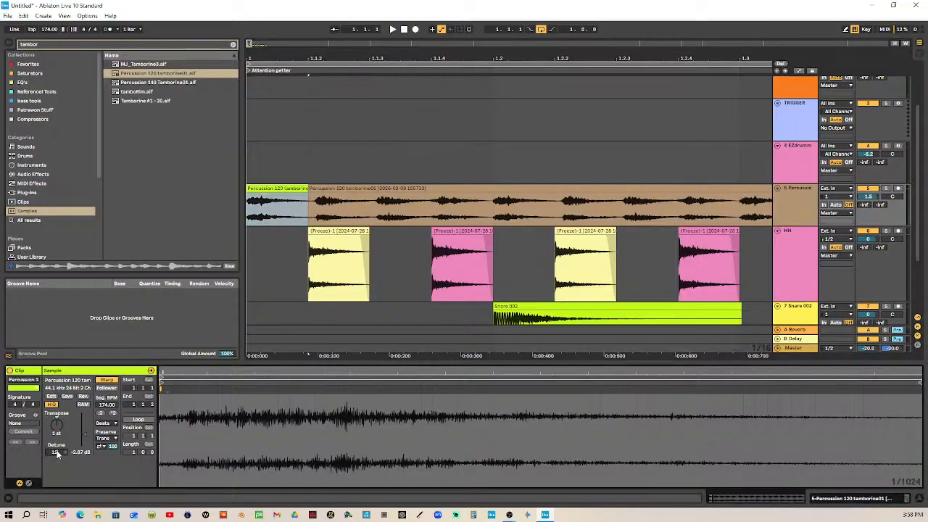
Duplicate the tambourine beat from 1.1.1 to 1.2.1 three times to fill the bar, and audition the loop
{"action": "left_click", "coordinate": [379, 209]}
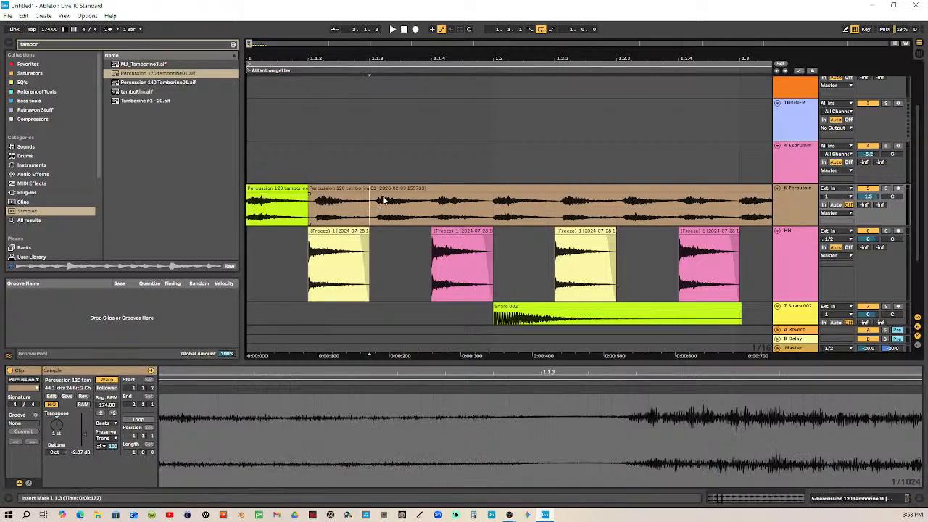
{"action": "left_click_drag", "start_coordinate": [493, 206], "coordinate": [221, 211]}
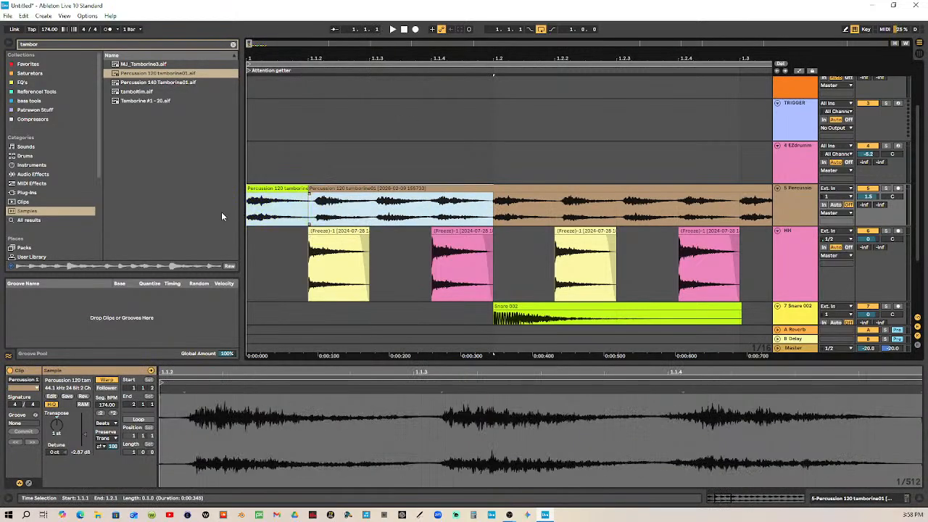
{"action": "left_click_drag", "start_coordinate": [440, 58], "coordinate": [328, 60]}
{"action": "key", "text": "ctrl+d"}
{"action": "key", "text": "ctrl+d"}
{"action": "key", "text": "ctrl+d"}
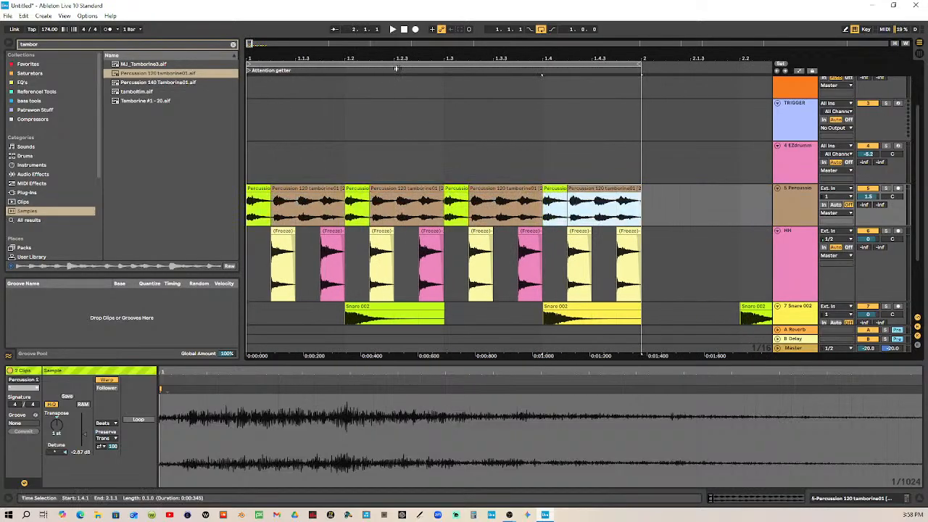
{"action": "left_click", "coordinate": [392, 29]}
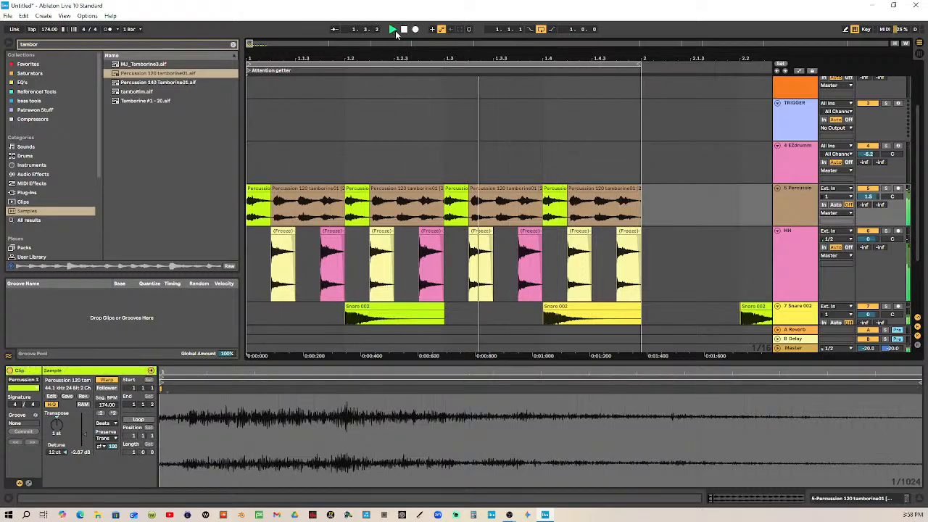
{"action": "left_click", "coordinate": [404, 30]}
Group the tambourine percussion track and the HH track together
{"action": "scroll", "coordinate": [591, 214], "scroll_direction": "down", "scroll_amount": 3}
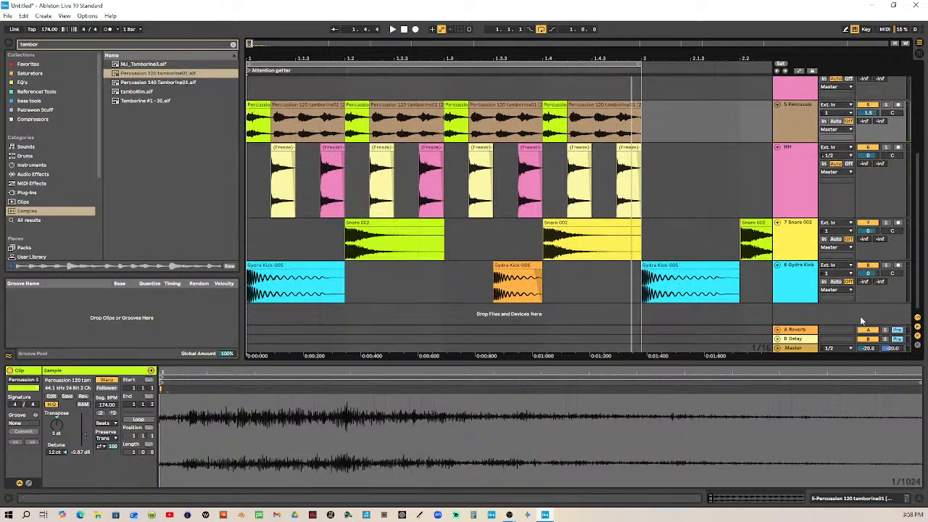
{"action": "scroll", "coordinate": [745, 216], "scroll_direction": "up", "scroll_amount": 3}
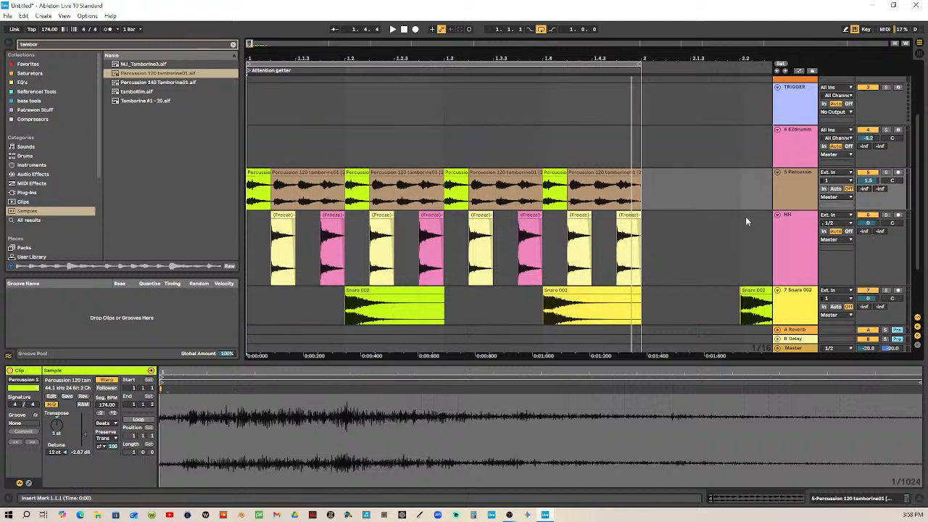
{"action": "left_click", "coordinate": [808, 244], "text": "shift"}
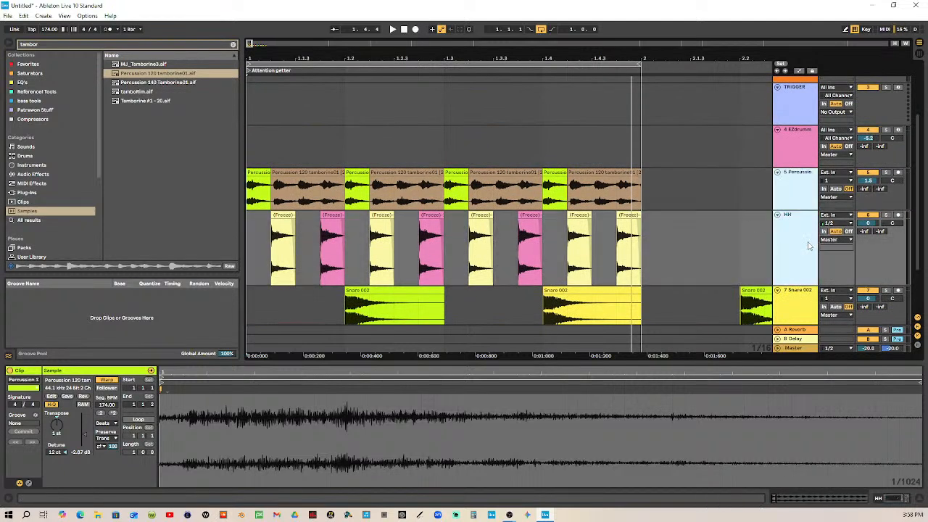
{"action": "key", "text": "ctrl+g"}
{"action": "scroll", "coordinate": [807, 240], "scroll_direction": "down", "scroll_amount": 3}
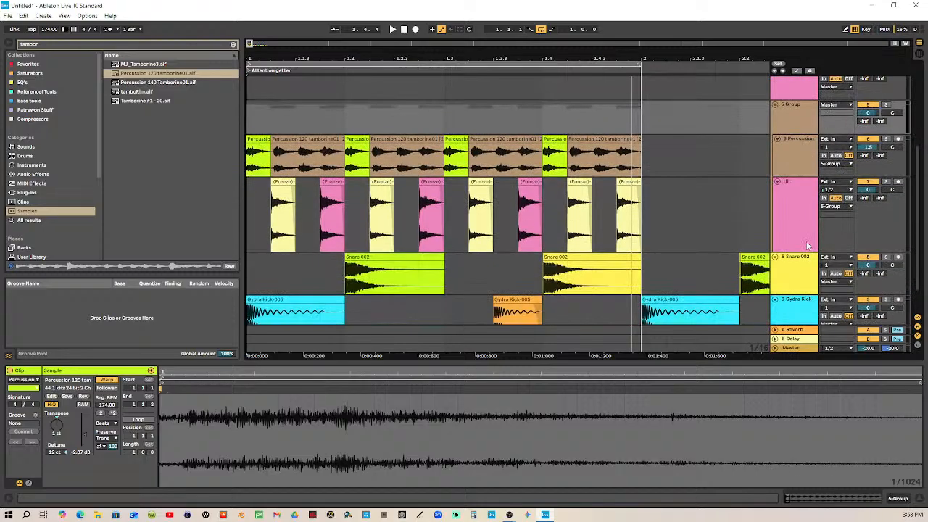
Rename the new group track as HH
{"action": "left_click", "coordinate": [791, 272]}
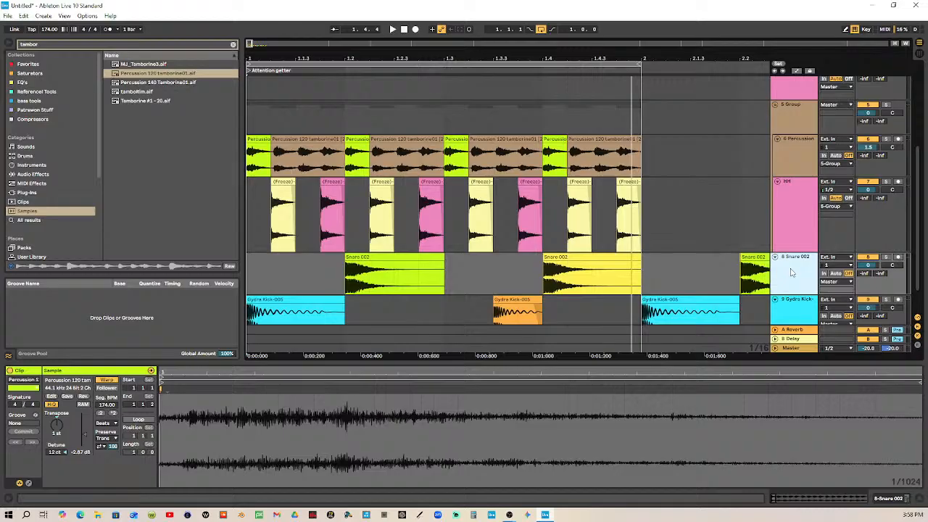
{"action": "scroll", "coordinate": [800, 211], "scroll_direction": "up", "scroll_amount": 1}
{"action": "left_click", "coordinate": [799, 132]}
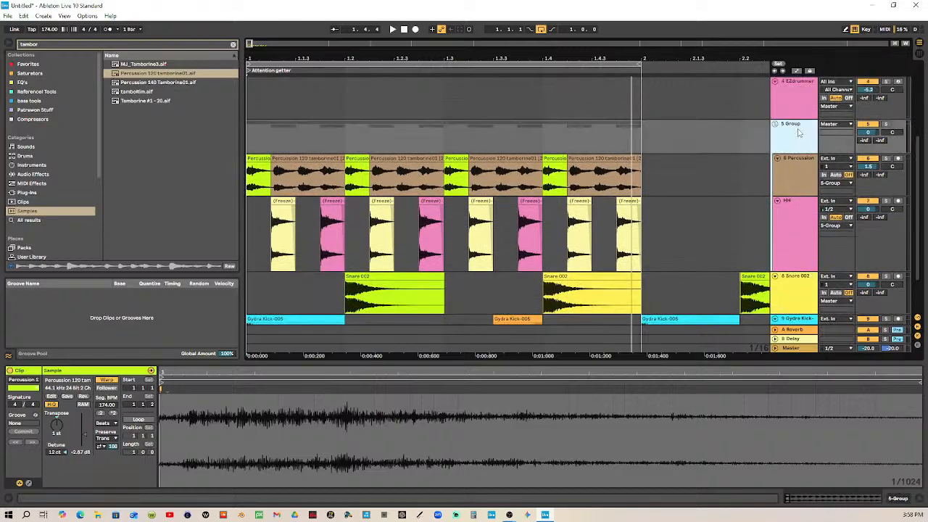
{"action": "key", "text": "ctrl+r"}
{"action": "type", "text": "HH"}
{"action": "key", "text": "Return"}
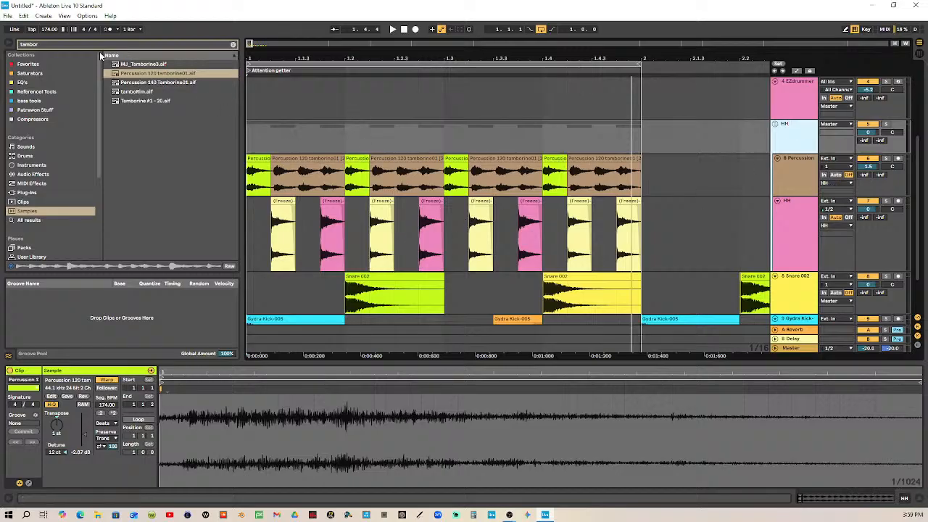
Search the samples for "open hat" and preview the A-HiHat 1 Half Open samples
{"action": "left_click", "coordinate": [61, 45]}
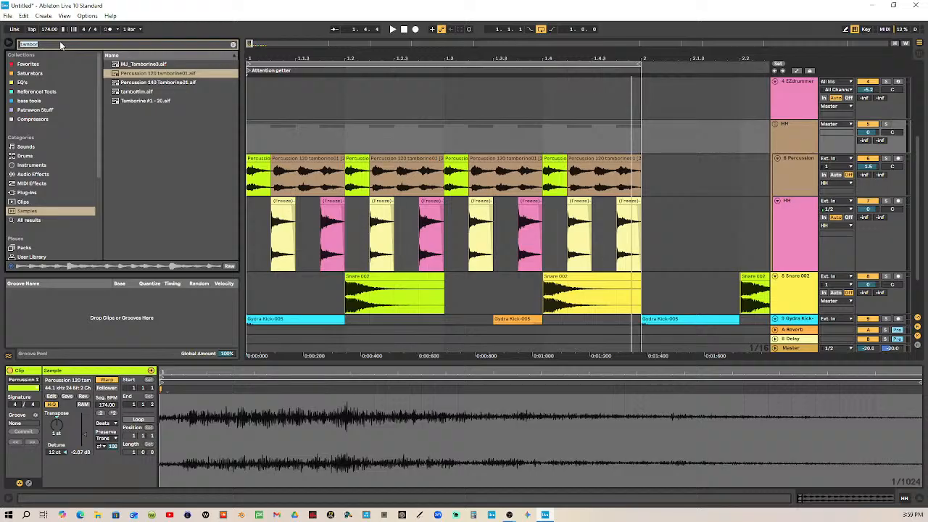
{"action": "type", "text": "o"}
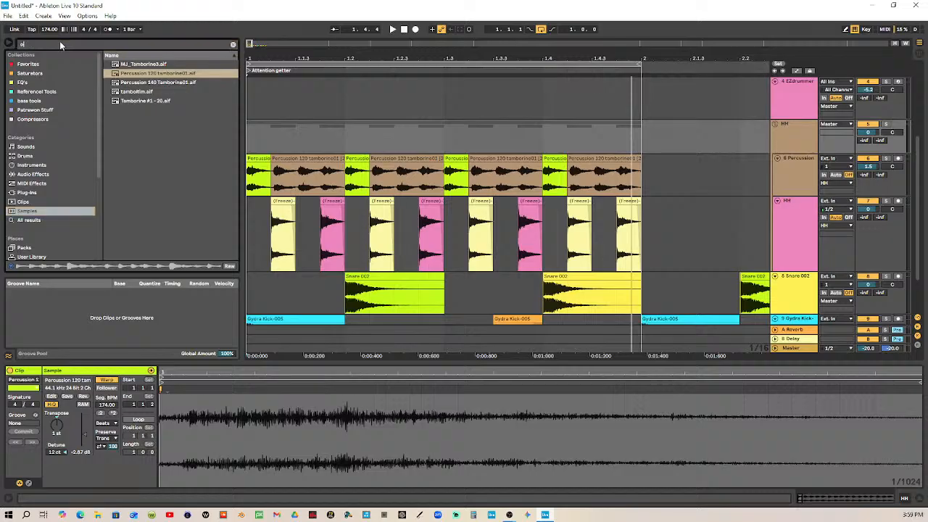
{"action": "type", "text": "pen"}
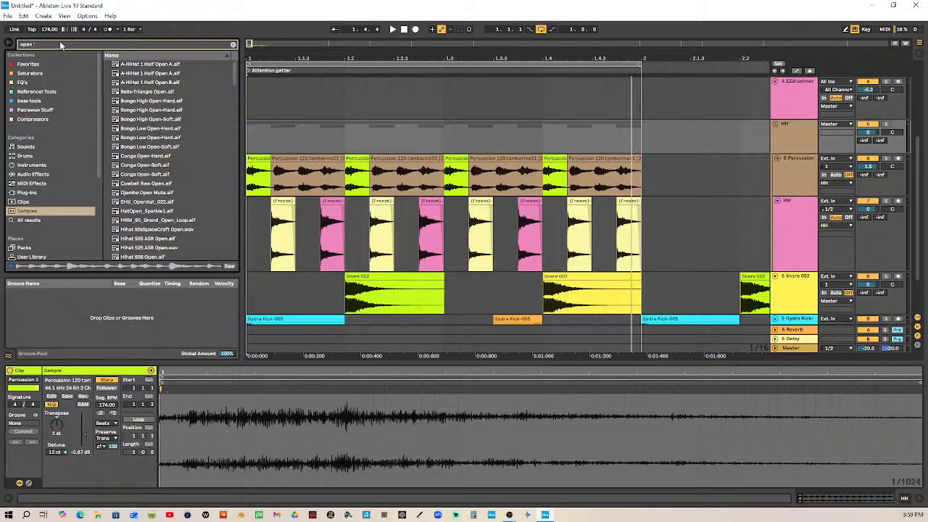
{"action": "type", "text": " hat"}
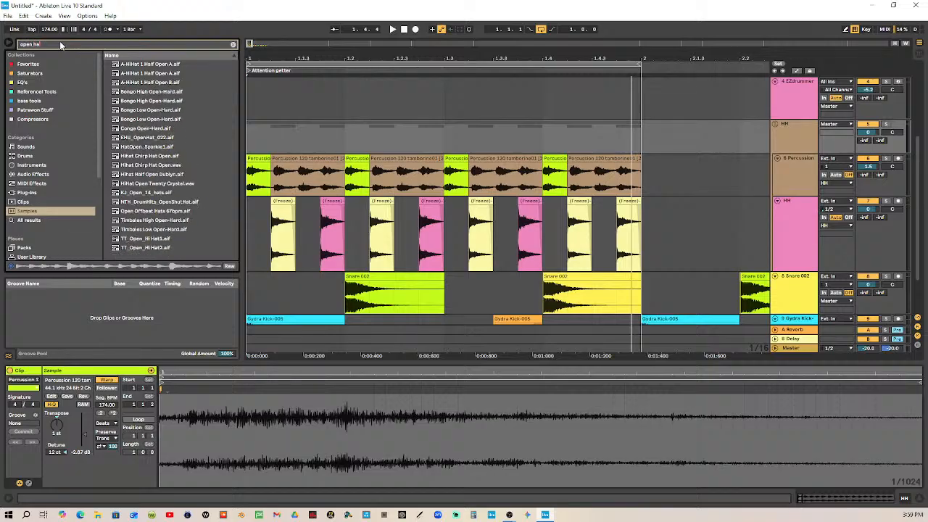
{"action": "left_click", "coordinate": [160, 67]}
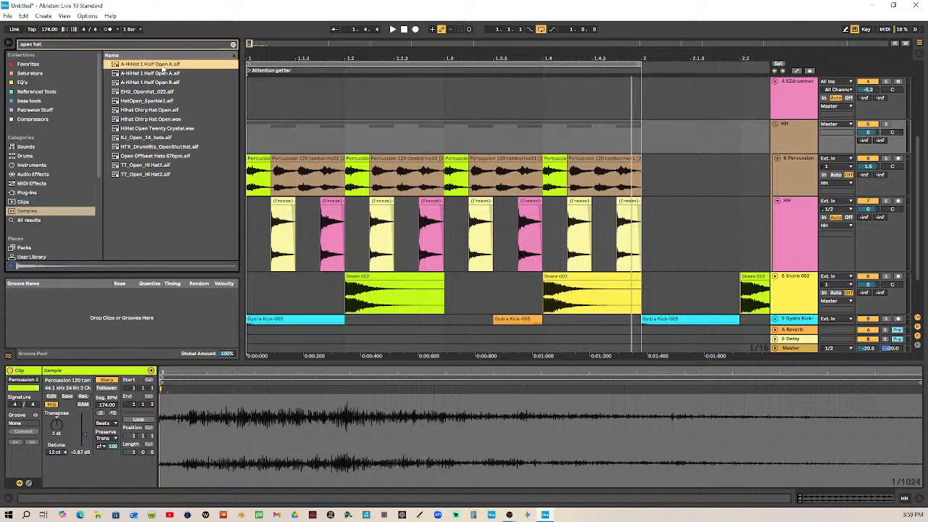
{"action": "key", "text": "Down"}
{"action": "key", "text": "Down"}
{"action": "key", "text": "Down"}
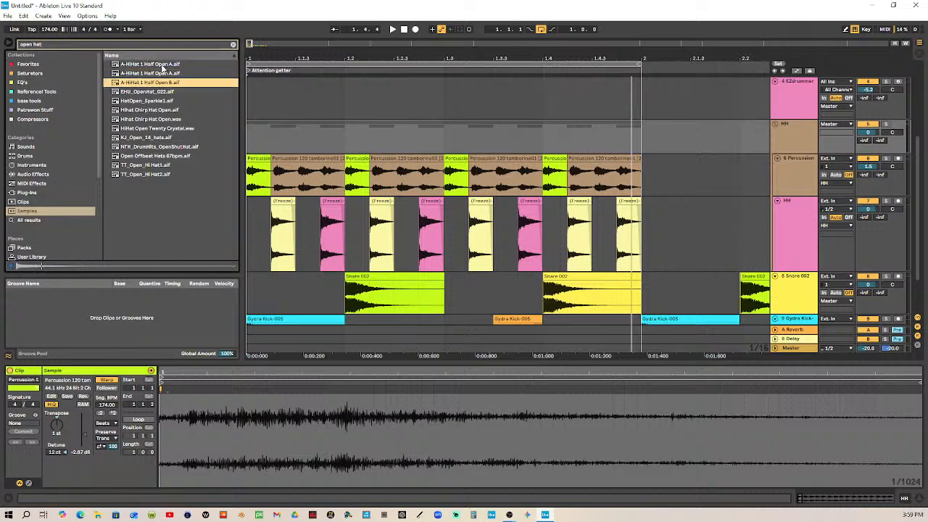
{"action": "key", "text": "Up"}
{"action": "key", "text": "Up"}
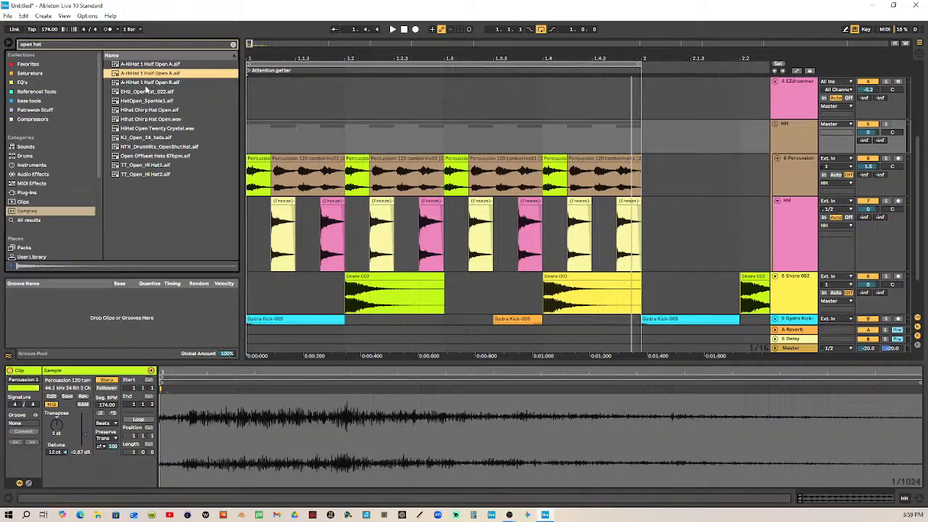
Add an audio track above the tambourine track in the HH group and place A-HiHat 1 Half Open A.aif at the bar's start
{"action": "left_click_drag", "start_coordinate": [143, 78], "coordinate": [307, 138]}
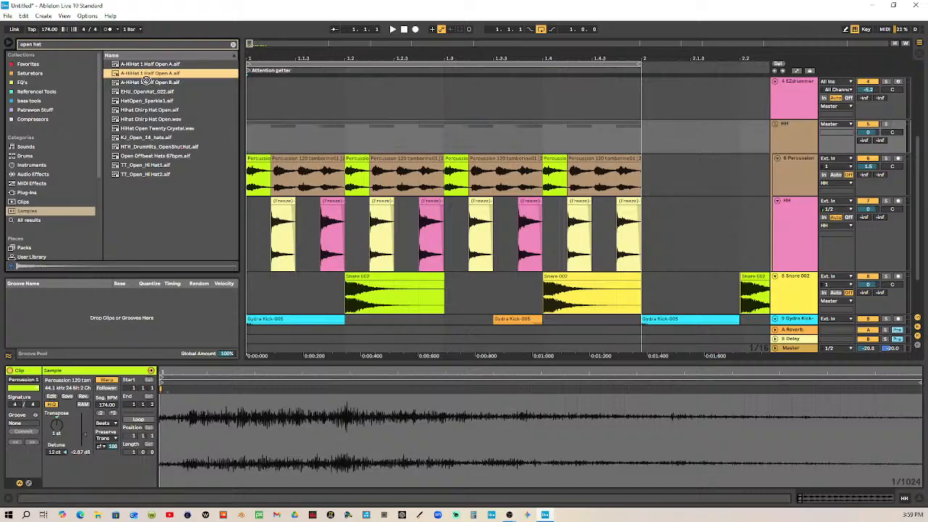
{"action": "left_click", "coordinate": [792, 166]}
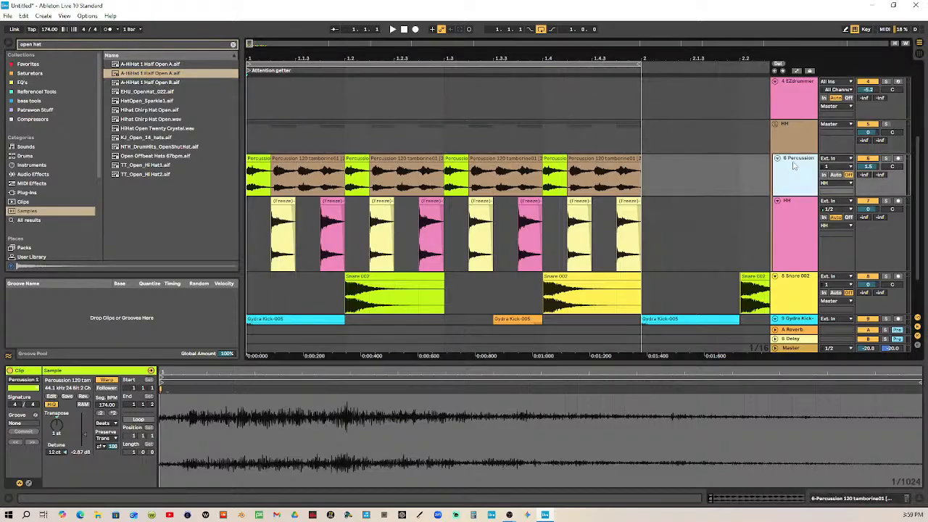
{"action": "left_click", "coordinate": [792, 149]}
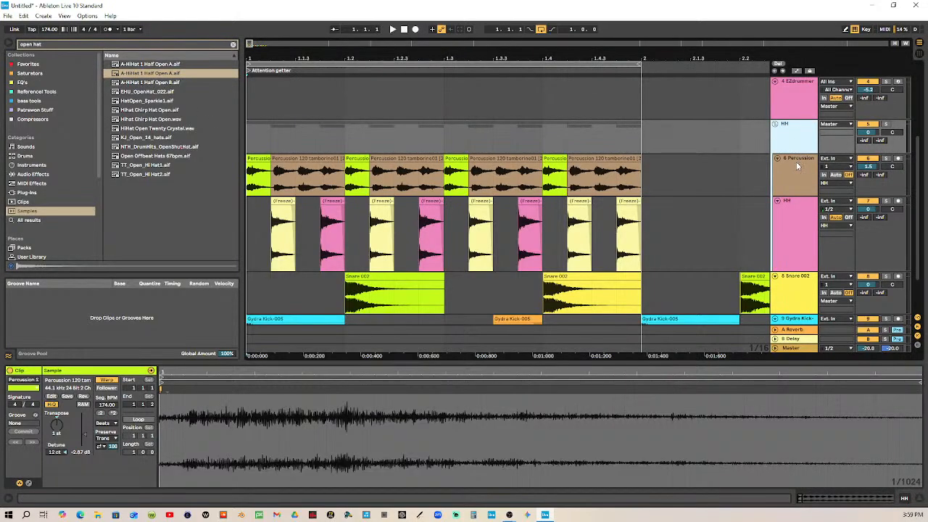
{"action": "key", "text": "ctrl+t"}
{"action": "left_click_drag", "start_coordinate": [795, 290], "coordinate": [793, 166]}
{"action": "mouse_move", "coordinate": [150, 73]}
{"action": "left_mouse_down"}
{"action": "mouse_move", "coordinate": [239, 145]}
{"action": "mouse_move", "coordinate": [297, 174]}
{"action": "mouse_move", "coordinate": [254, 174]}
{"action": "left_mouse_up"}
Shorten the open hat clip to one beat with a fade-out and move it to start at 1.1.2
{"action": "right_click", "coordinate": [522, 164]}
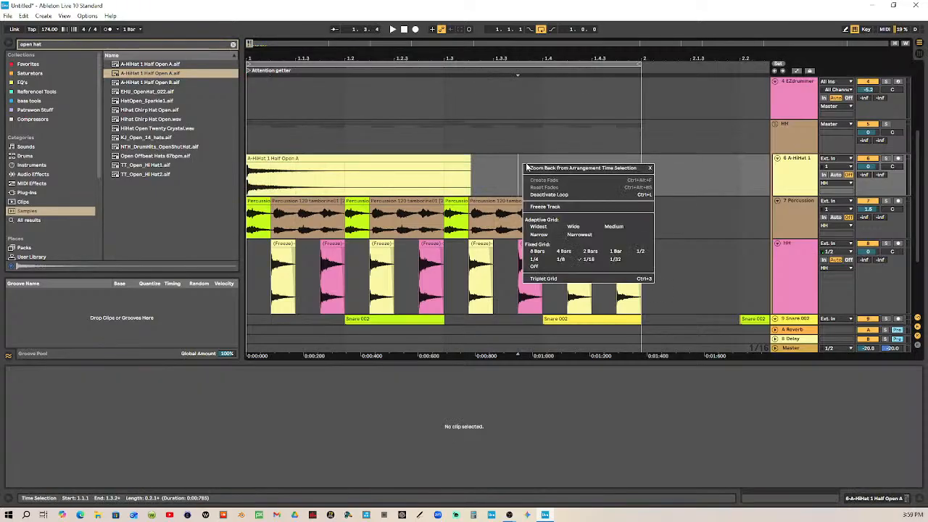
{"action": "left_click", "coordinate": [571, 260]}
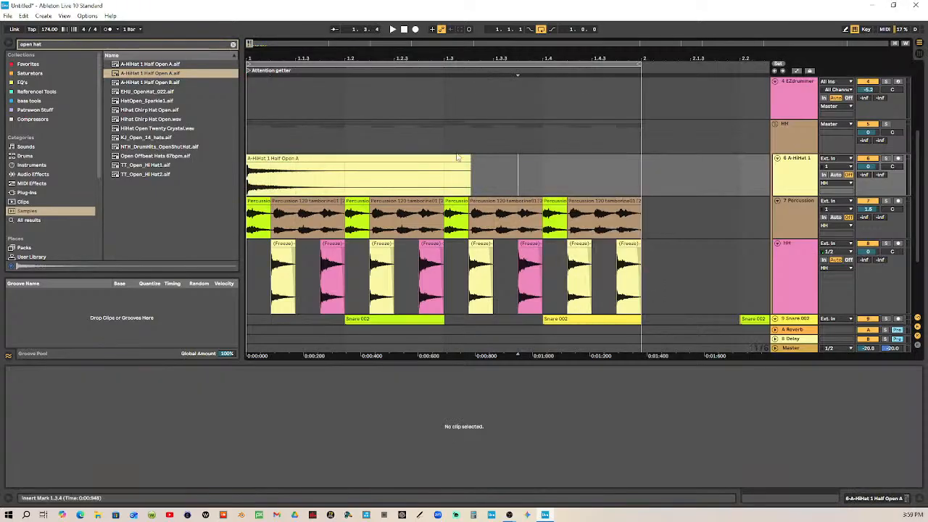
{"action": "left_click_drag", "start_coordinate": [469, 159], "coordinate": [314, 165]}
{"action": "right_click", "coordinate": [449, 172]}
{"action": "left_click", "coordinate": [511, 269]}
Set the fixed grid to 1/32 and move the open hat clip one thirty-second note earlier
{"action": "right_click", "coordinate": [476, 169]}
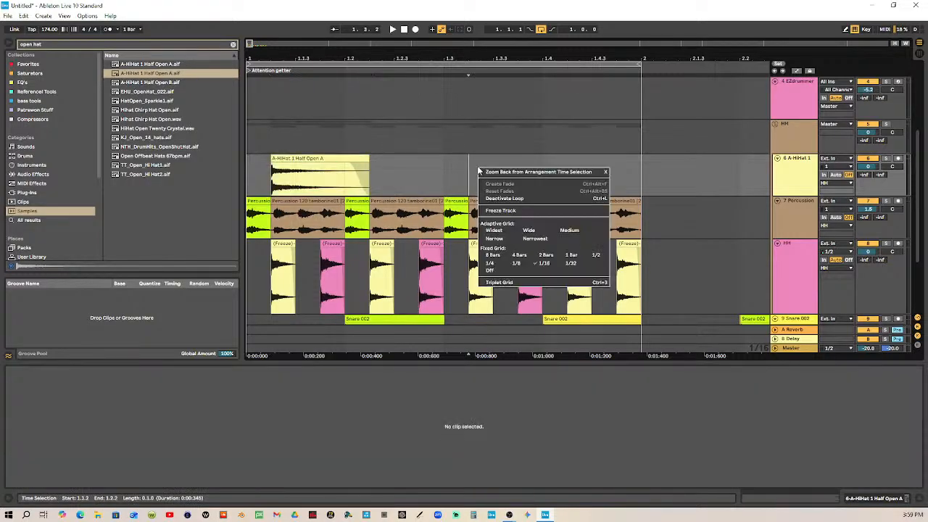
{"action": "left_click", "coordinate": [281, 54]}
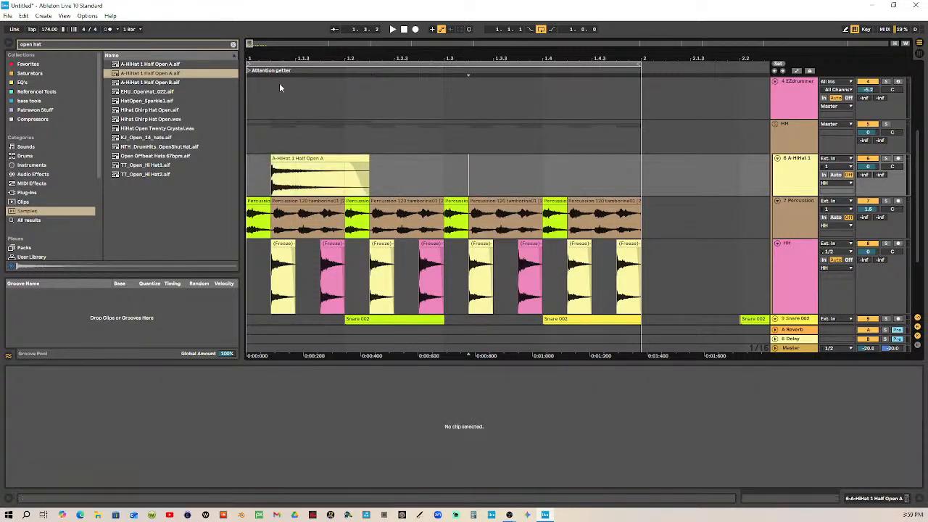
{"action": "left_click_drag", "start_coordinate": [298, 56], "coordinate": [379, 58]}
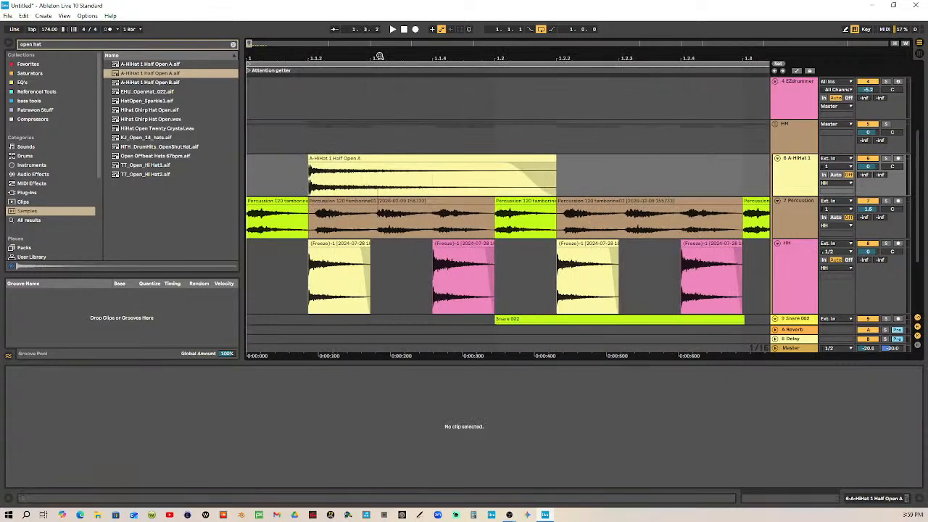
{"action": "left_click", "coordinate": [345, 166]}
{"action": "left_click_drag", "start_coordinate": [343, 165], "coordinate": [518, 181]}
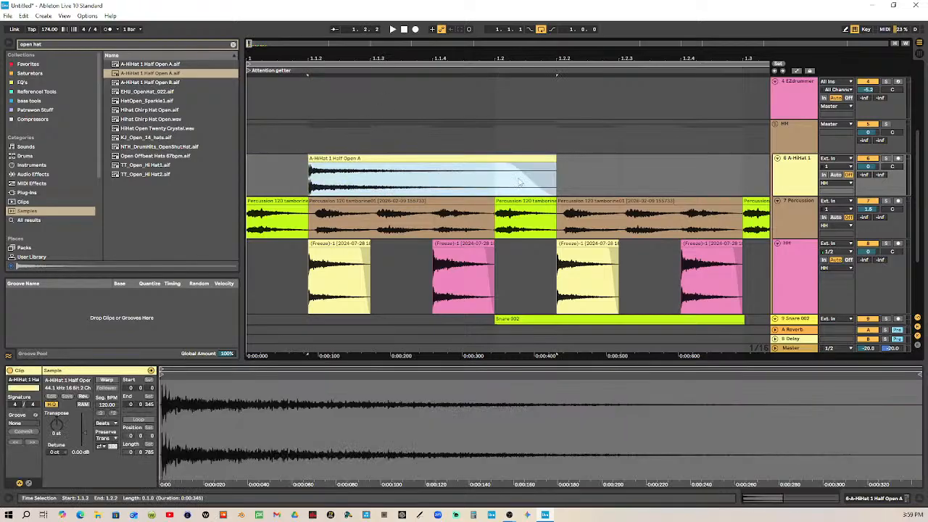
{"action": "right_click", "coordinate": [601, 164]}
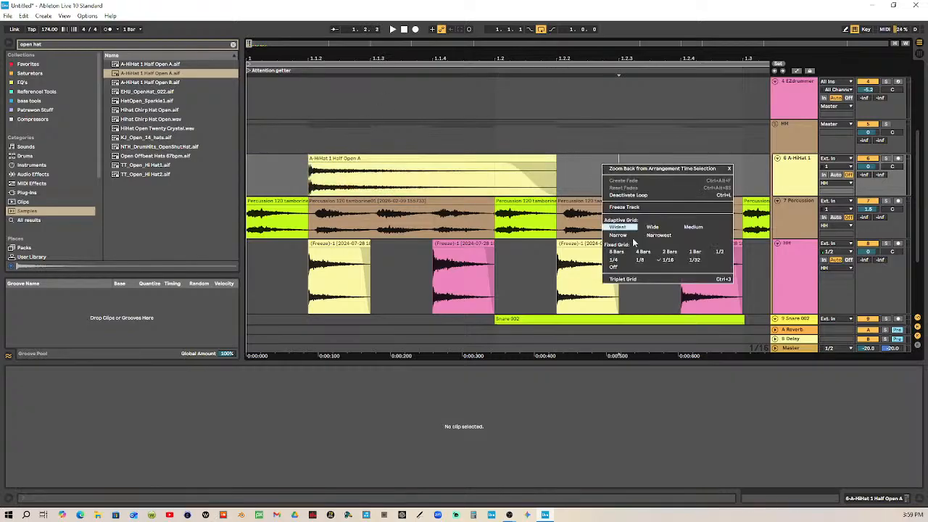
{"action": "left_click", "coordinate": [689, 263]}
{"action": "left_click_drag", "start_coordinate": [389, 166], "coordinate": [369, 166]}
{"action": "left_click_drag", "start_coordinate": [409, 58], "coordinate": [324, 40]}
Audition the loop with the shifted open hat
{"action": "left_click", "coordinate": [404, 30]}
{"action": "left_click", "coordinate": [393, 30]}
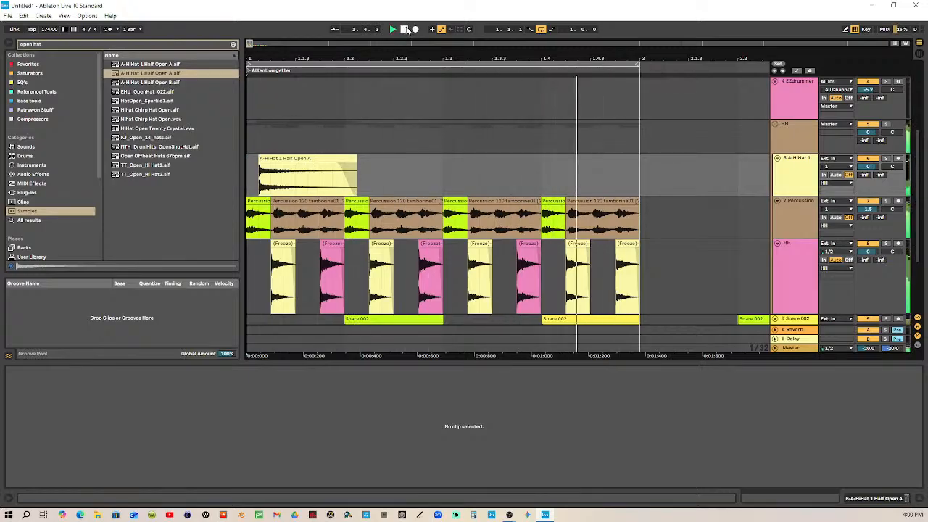
{"action": "left_click", "coordinate": [406, 30]}
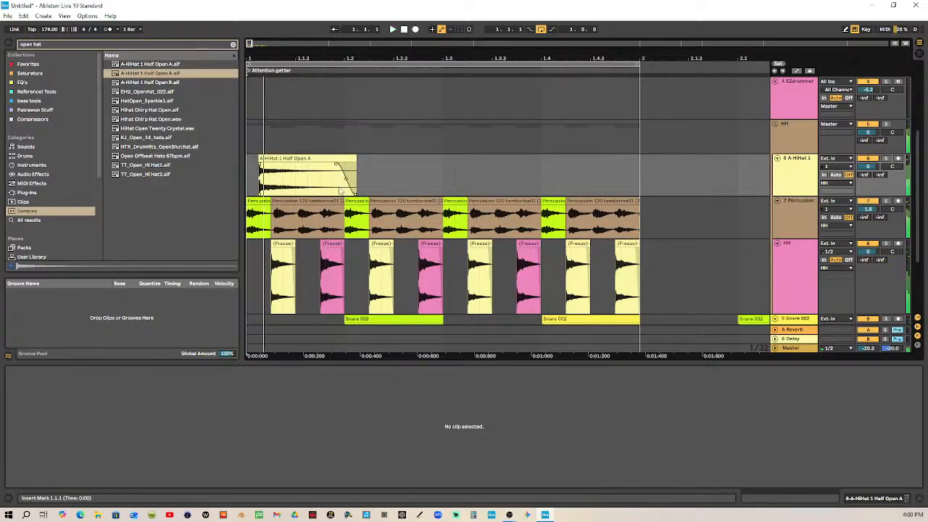
Copy the open hat clip to one thirty-second note after 1.4 and play the loop
{"action": "left_click", "coordinate": [297, 161]}
{"action": "left_click_drag", "start_coordinate": [297, 161], "coordinate": [591, 185]}
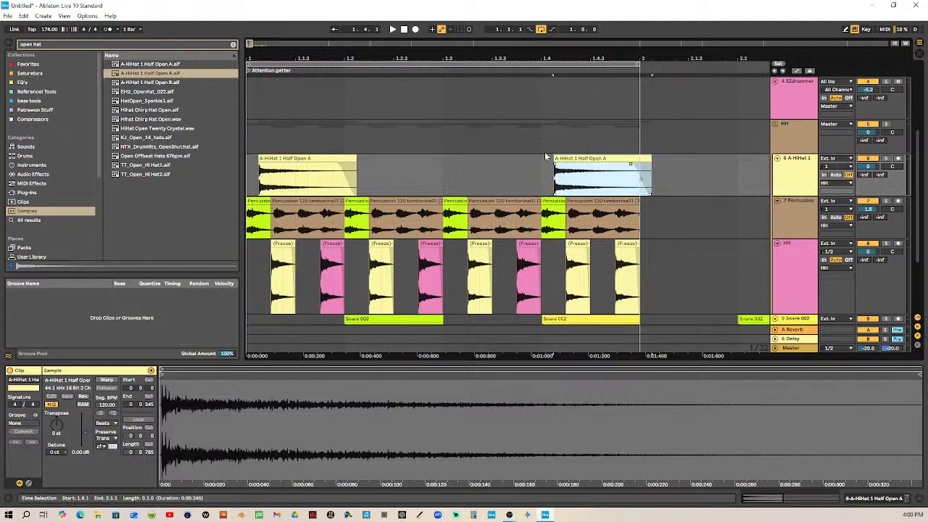
{"action": "left_click", "coordinate": [390, 30]}
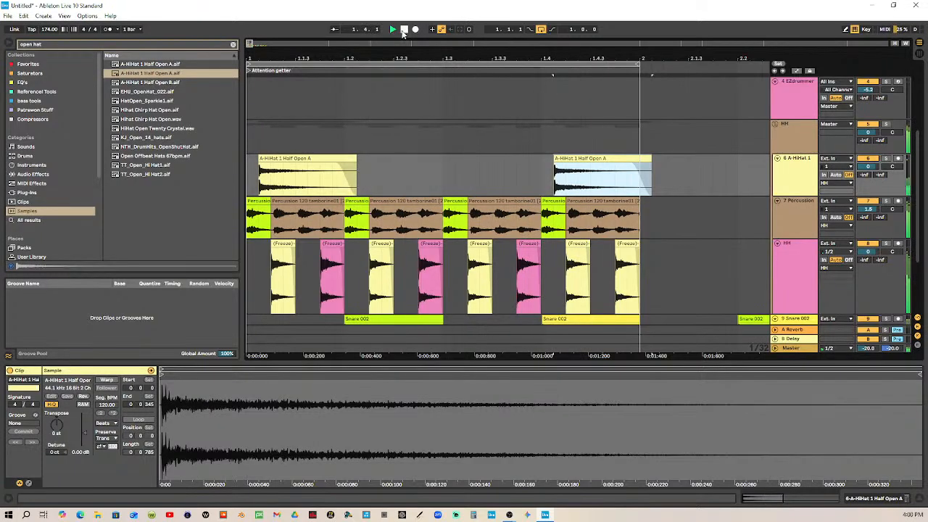
Try the first open hat clip one thirty-second note after 1.2 and audition the loop
{"action": "left_click", "coordinate": [404, 29]}
{"action": "left_click_drag", "start_coordinate": [297, 158], "coordinate": [397, 177]}
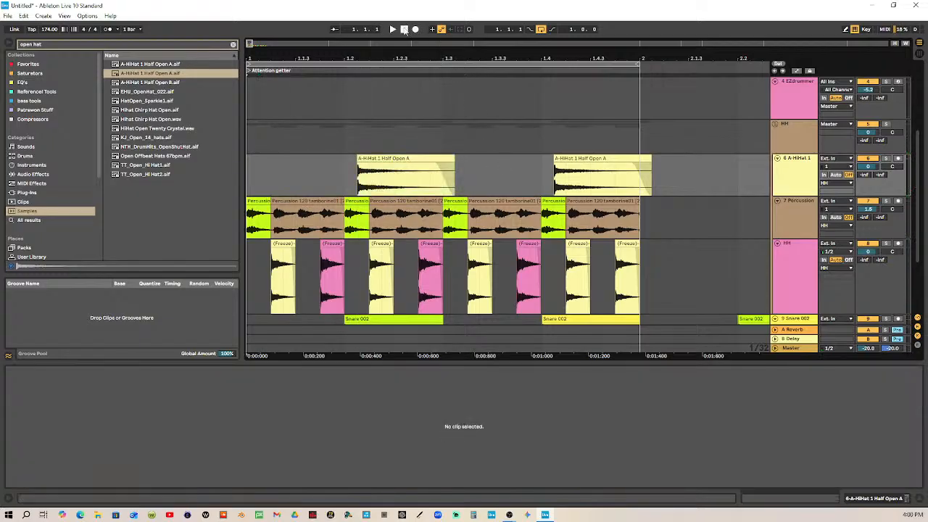
{"action": "left_click", "coordinate": [392, 29]}
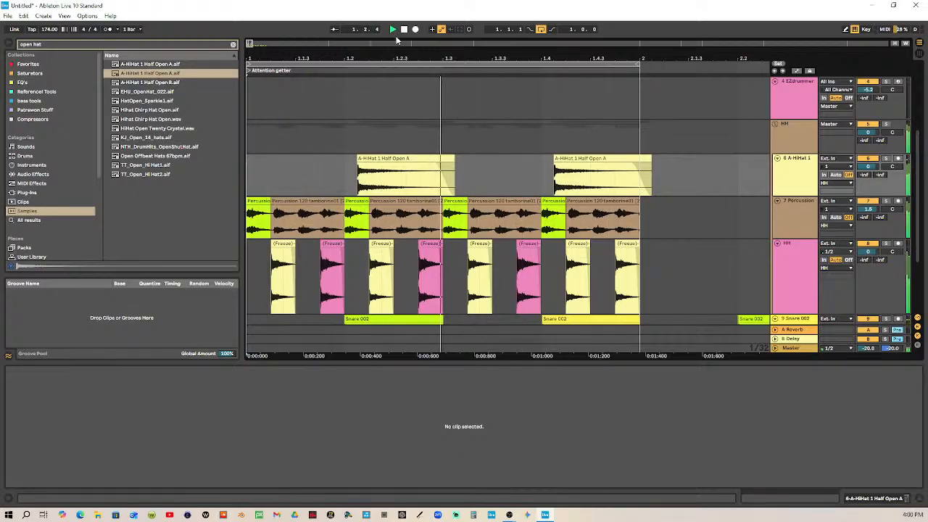
{"action": "left_click", "coordinate": [404, 30]}
Try the first open hat clip one thirty-second note after 1.1.3 and audition the loop
{"action": "left_click_drag", "start_coordinate": [385, 157], "coordinate": [344, 160]}
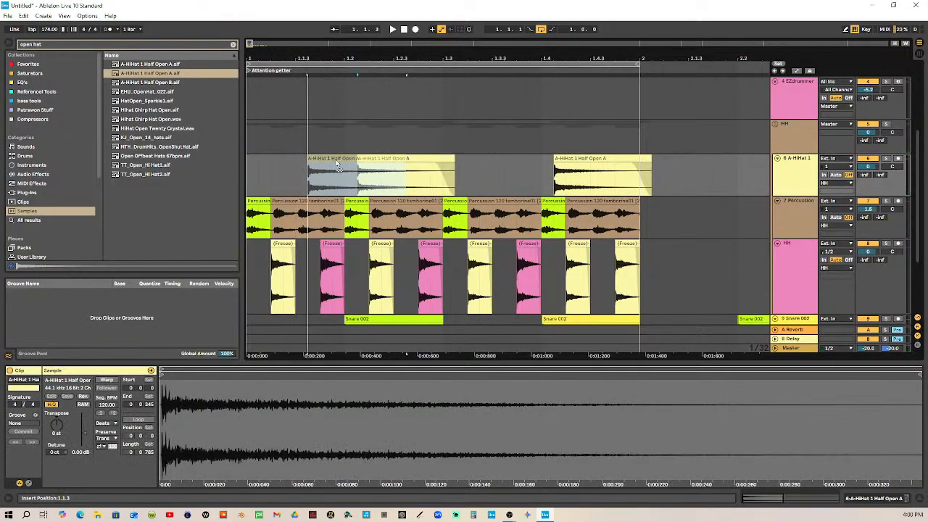
{"action": "left_click", "coordinate": [405, 30]}
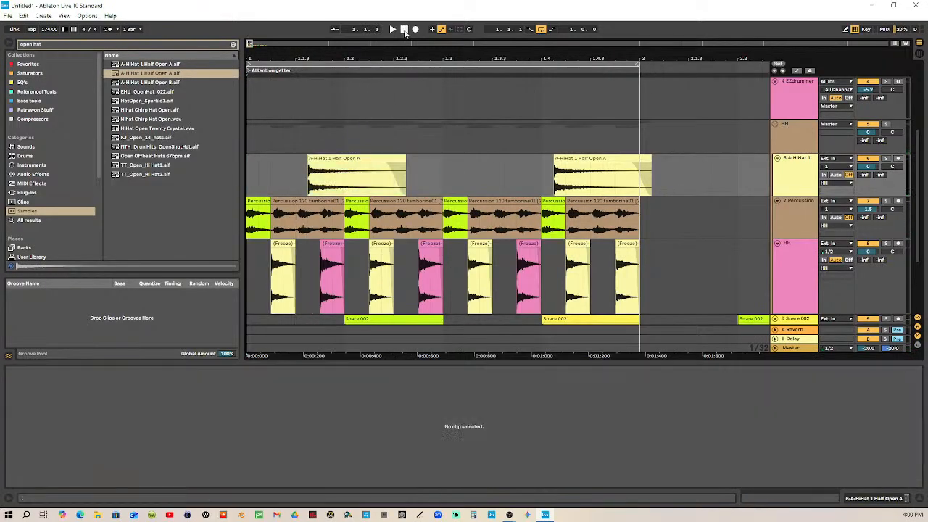
{"action": "left_click", "coordinate": [393, 30]}
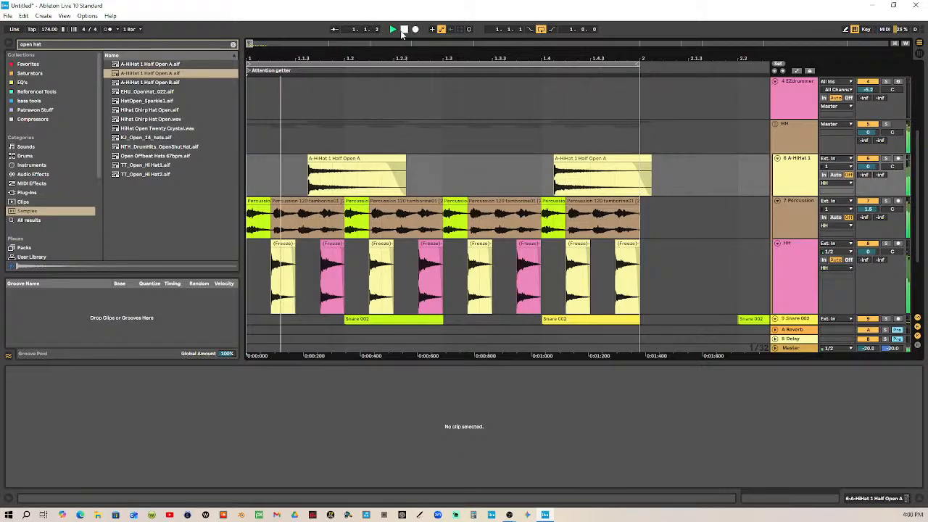
{"action": "left_click", "coordinate": [405, 31]}
Move the first open hat clip to the start of bar 1, play the loop, and duplicate the clip to 1.2 and 1.3
{"action": "left_click_drag", "start_coordinate": [352, 158], "coordinate": [286, 164]}
{"action": "left_click", "coordinate": [392, 29]}
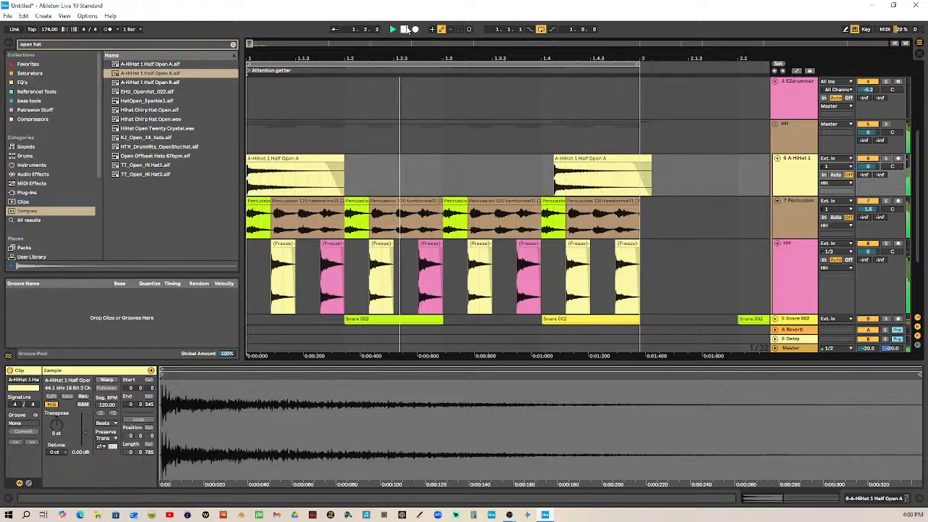
{"action": "left_click", "coordinate": [331, 159]}
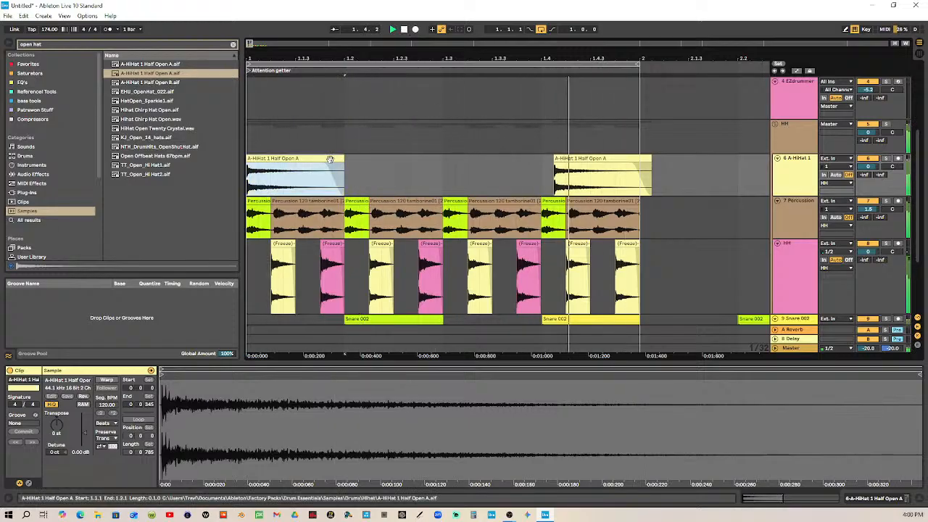
{"action": "key", "text": "ctrl+d"}
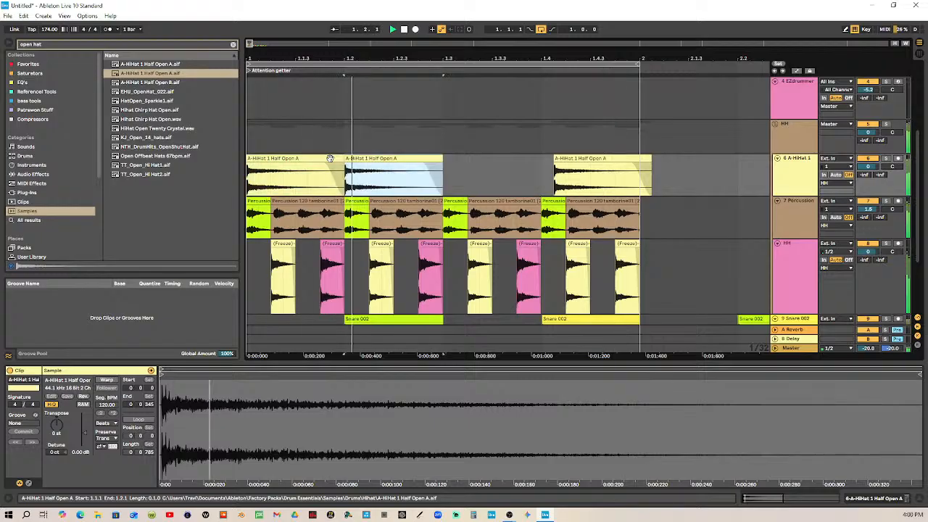
{"action": "key", "text": "ctrl+d"}
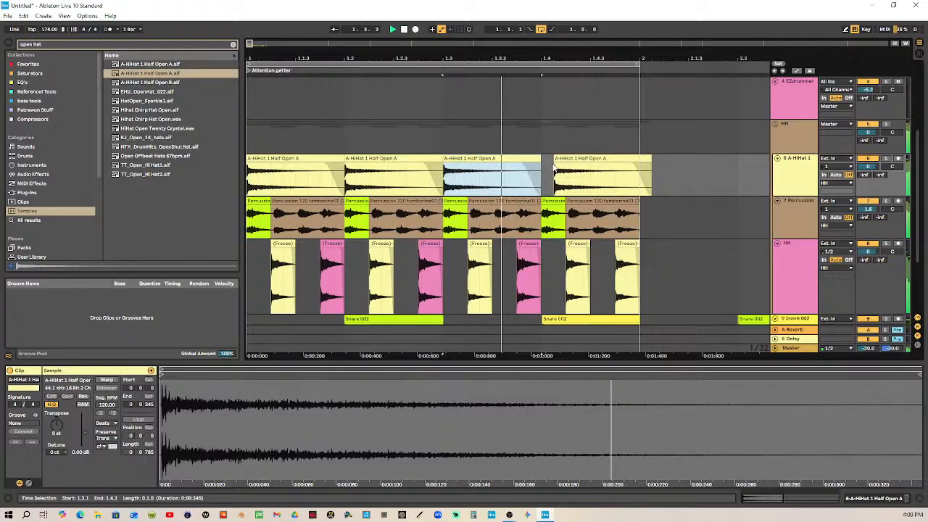
Consolidate the snare track from 1.1.1 to 2.1.1 into one clip and play the loop
{"action": "scroll", "coordinate": [714, 205], "scroll_direction": "down", "scroll_amount": 3}
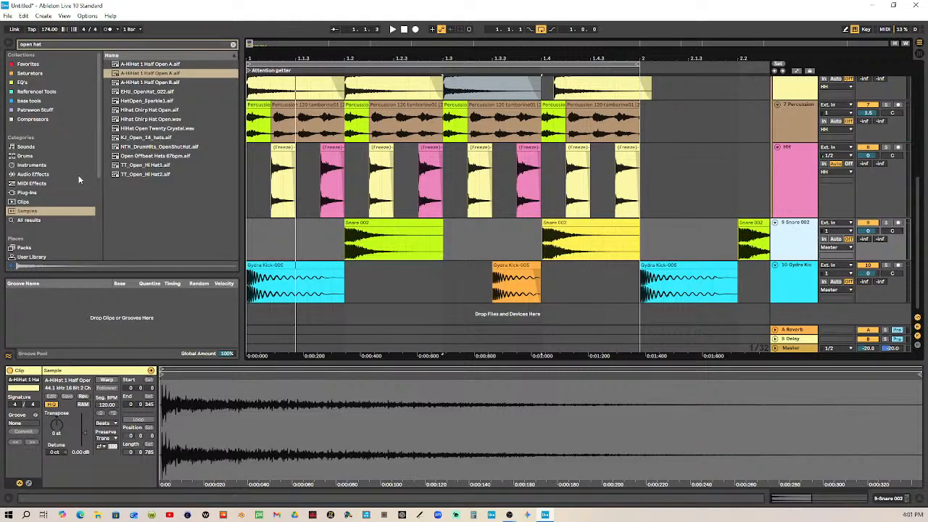
{"action": "left_click", "coordinate": [605, 225]}
{"action": "left_click", "coordinate": [256, 233], "text": "shift"}
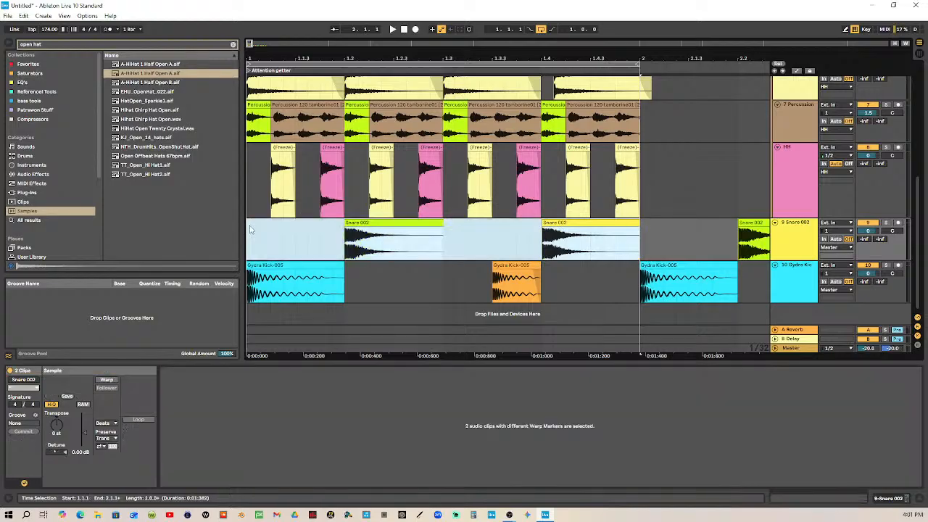
{"action": "key", "text": "ctrl+j"}
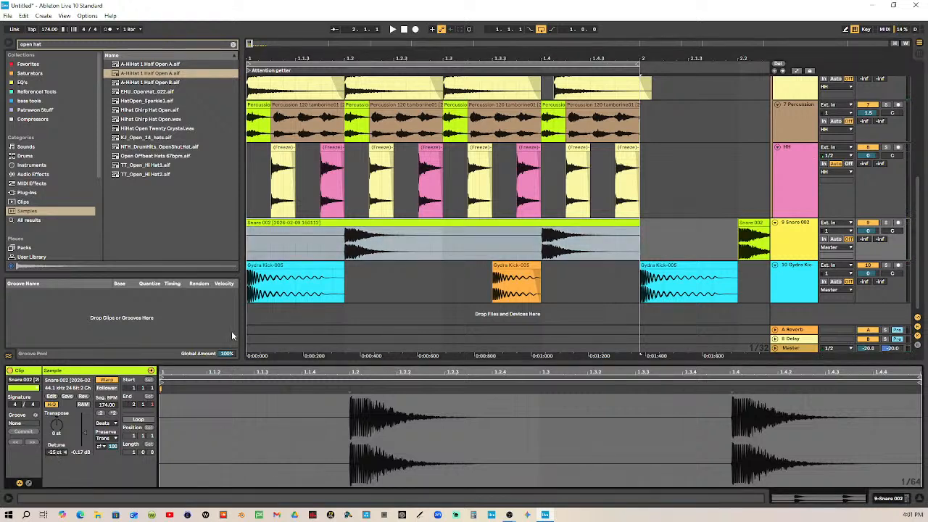
{"action": "left_click", "coordinate": [405, 31]}
{"action": "left_click", "coordinate": [392, 30]}
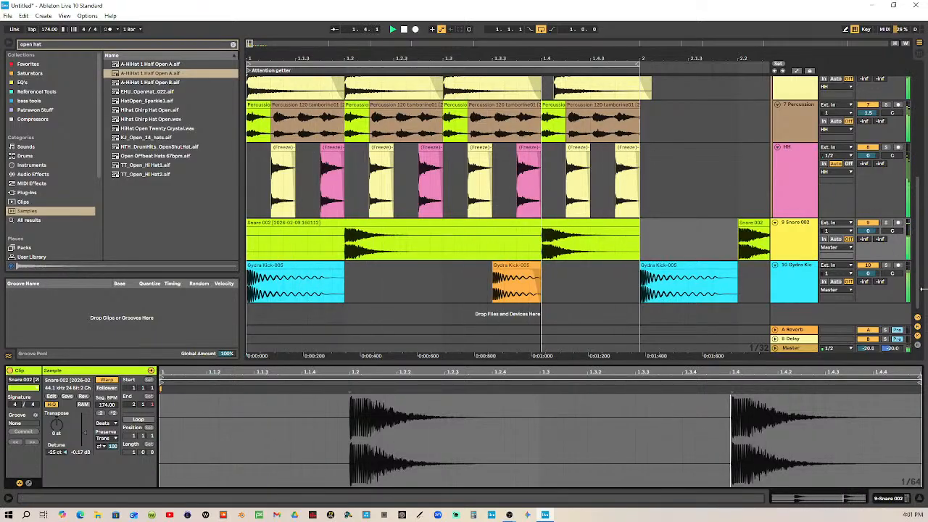
Increase the height of the HH group track in the arrangement
{"action": "scroll", "coordinate": [722, 156], "scroll_direction": "up", "scroll_amount": 3}
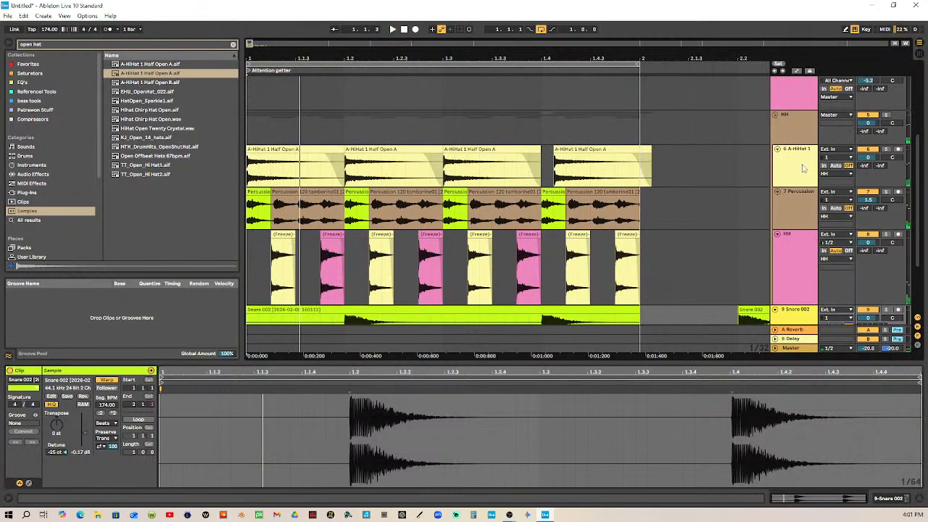
{"action": "left_click", "coordinate": [802, 168]}
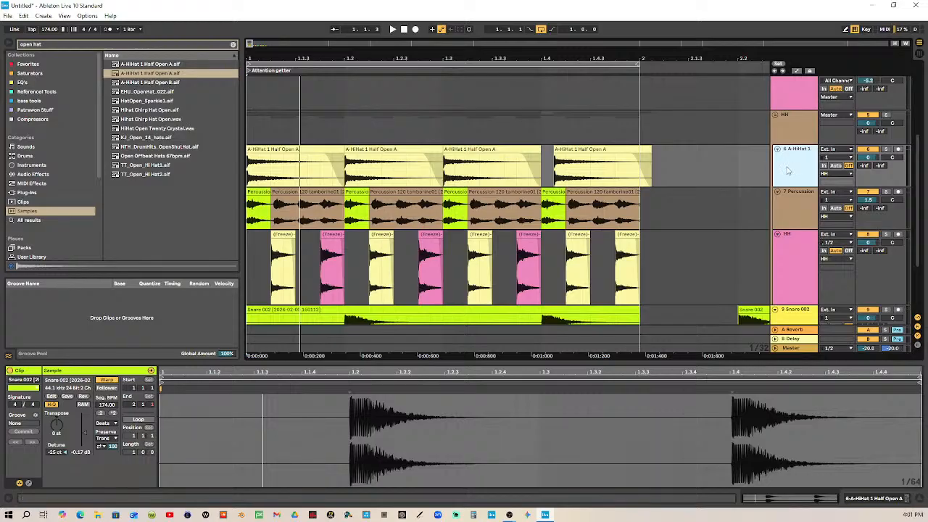
{"action": "left_click", "coordinate": [796, 137]}
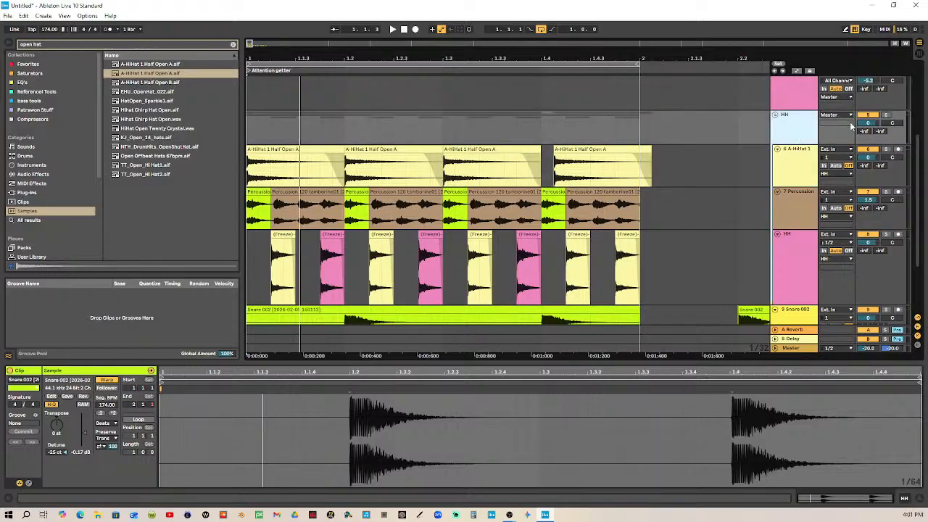
{"action": "left_click", "coordinate": [803, 149]}
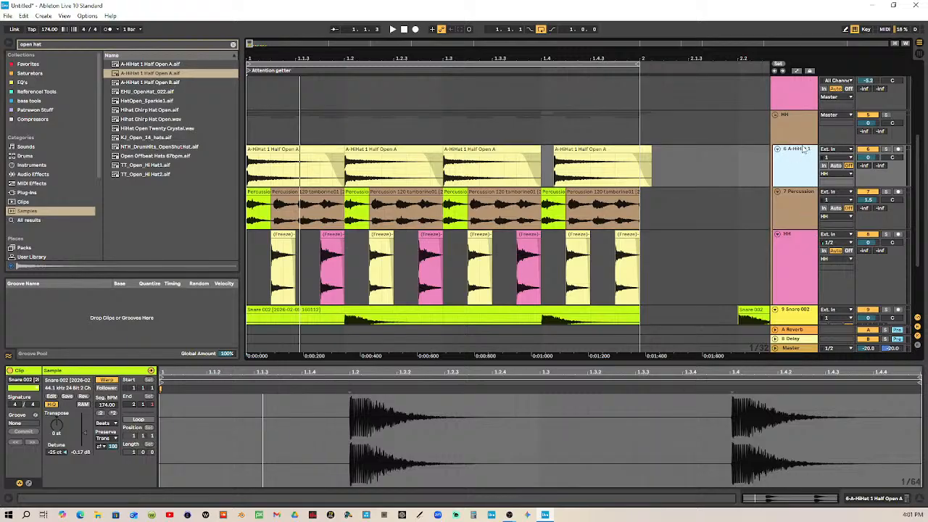
{"action": "left_click_drag", "start_coordinate": [801, 143], "coordinate": [803, 250]}
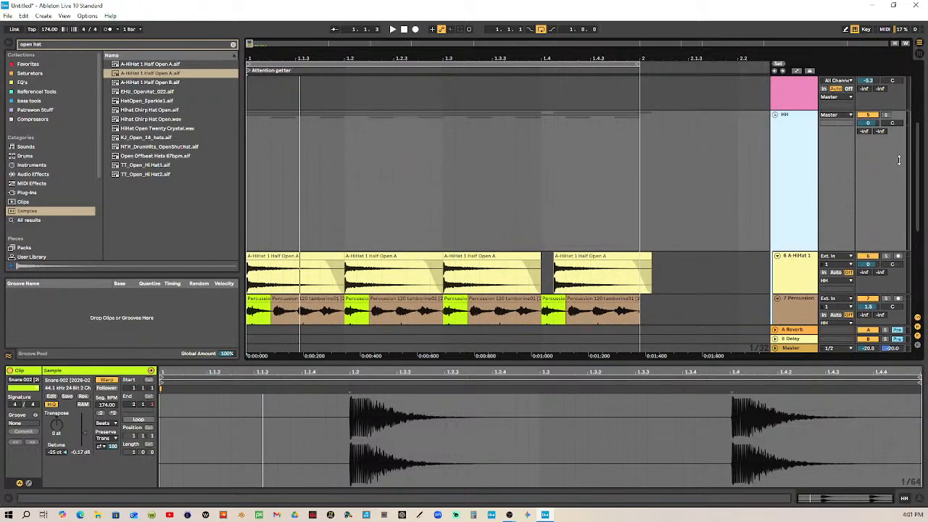
Show the Session View mixer and lower the tambourine percussion track's volume to -3.9 dB while the loop plays
{"action": "left_click", "coordinate": [919, 54]}
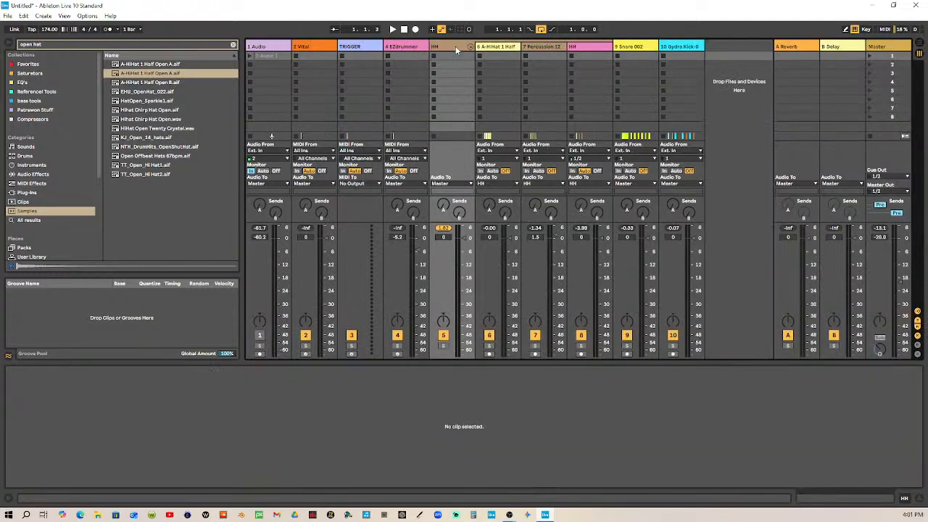
{"action": "left_click", "coordinate": [392, 29]}
{"action": "left_click", "coordinate": [392, 29]}
{"action": "left_click", "coordinate": [403, 29]}
{"action": "left_click", "coordinate": [392, 29]}
{"action": "left_click_drag", "start_coordinate": [554, 240], "coordinate": [554, 247]}
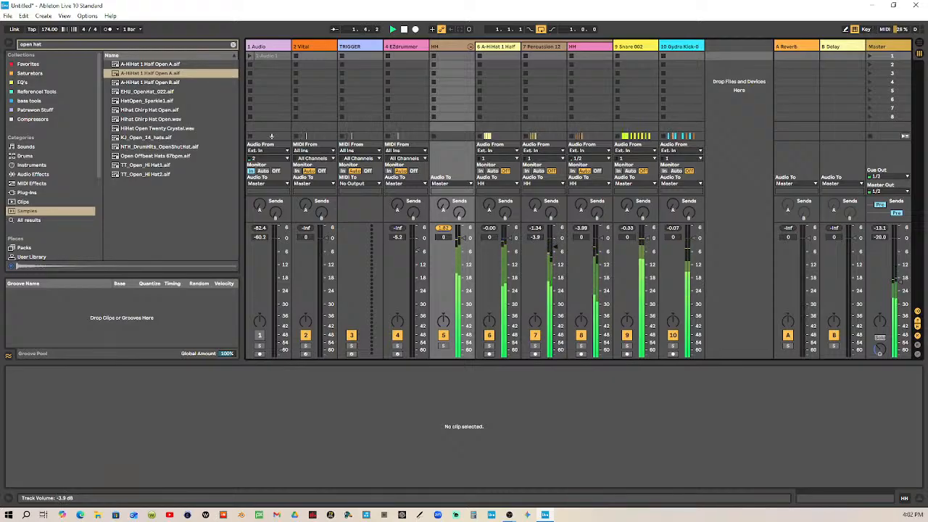
{"action": "key", "text": "space"}
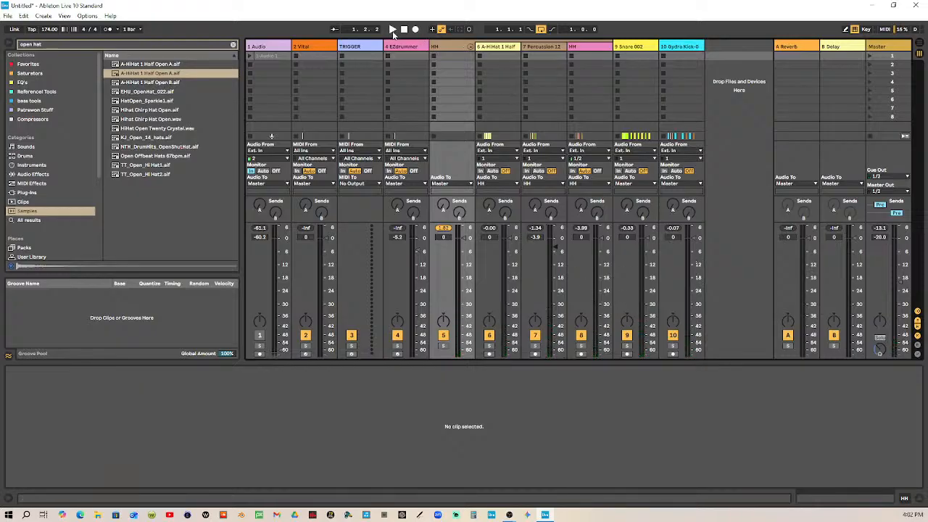
Raise the volume of the HH audio track inside the group to 5.3 dB while the loop plays
{"action": "left_click", "coordinate": [393, 30]}
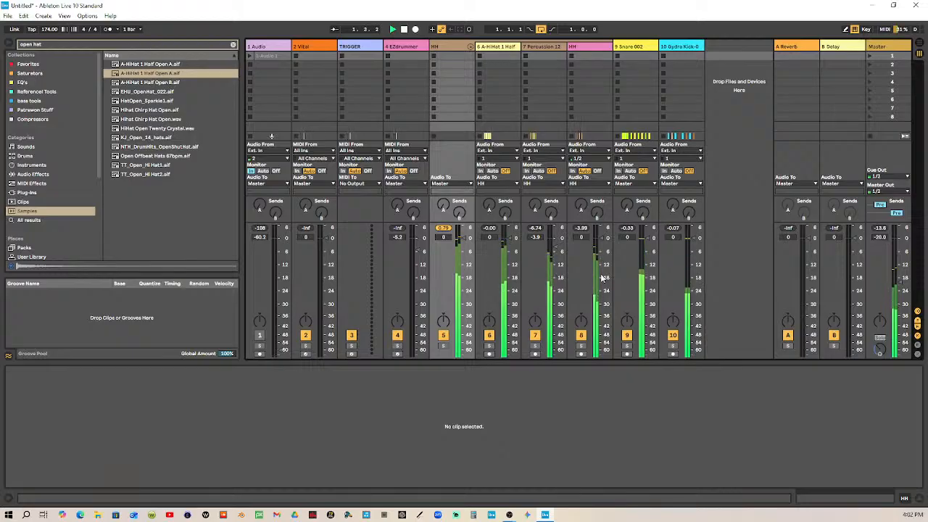
{"action": "left_click_drag", "start_coordinate": [601, 238], "coordinate": [601, 226]}
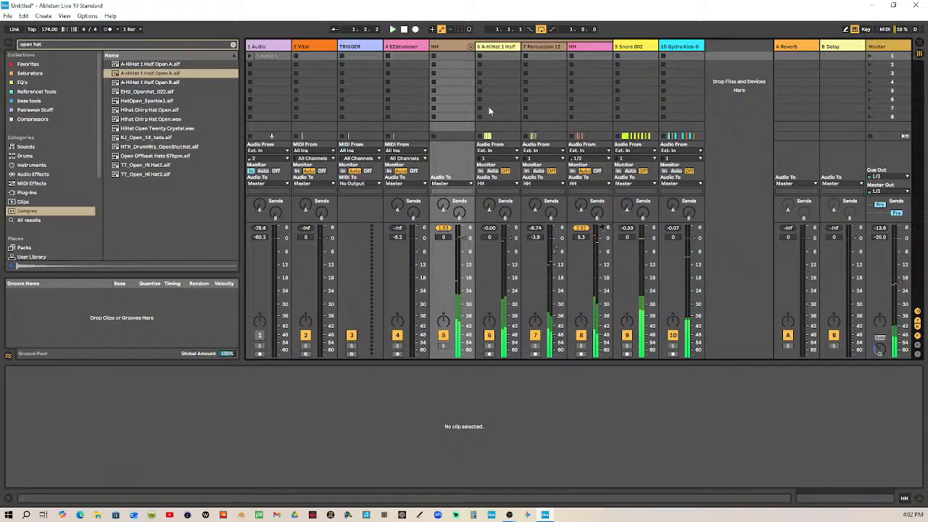
{"action": "left_click", "coordinate": [501, 48]}
{"action": "left_click", "coordinate": [552, 48]}
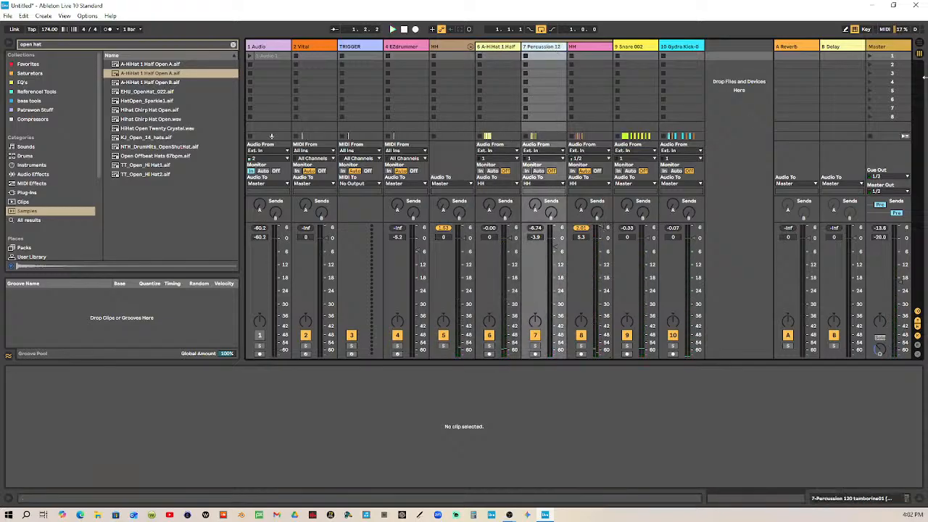
Return to the arrangement and move the sample start of the tambourine clip at 1.1.2 to the onset of its first hit
{"action": "left_click", "coordinate": [920, 45]}
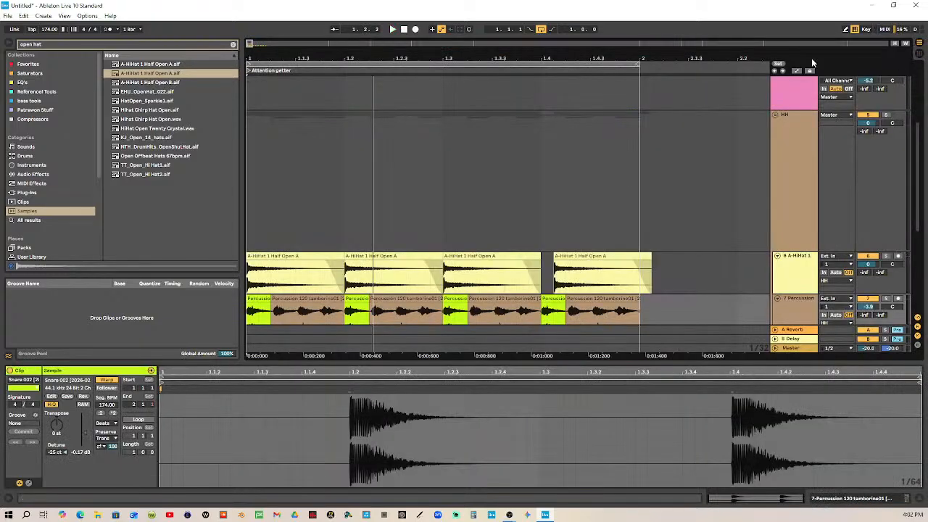
{"action": "left_click", "coordinate": [276, 302]}
{"action": "left_click_drag", "start_coordinate": [265, 51], "coordinate": [266, 157]}
{"action": "double_click", "coordinate": [521, 287]}
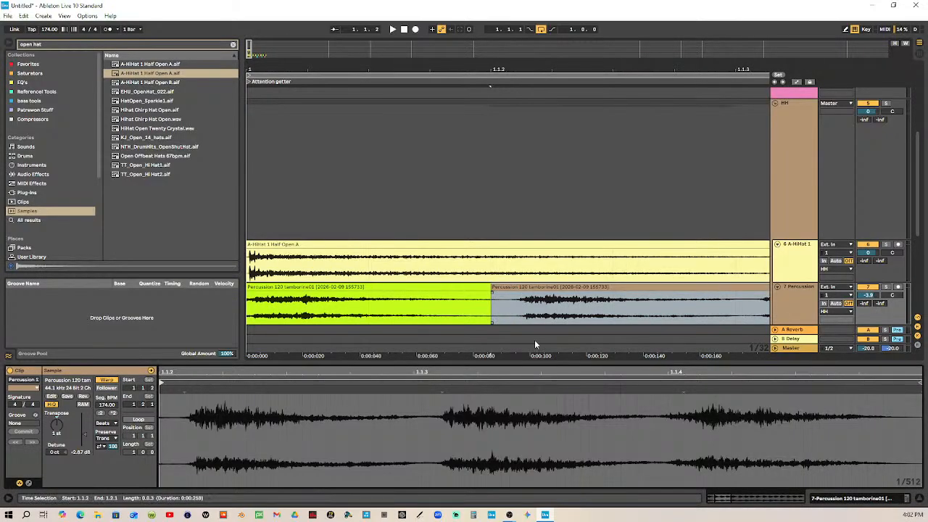
{"action": "left_click_drag", "start_coordinate": [162, 380], "coordinate": [192, 380]}
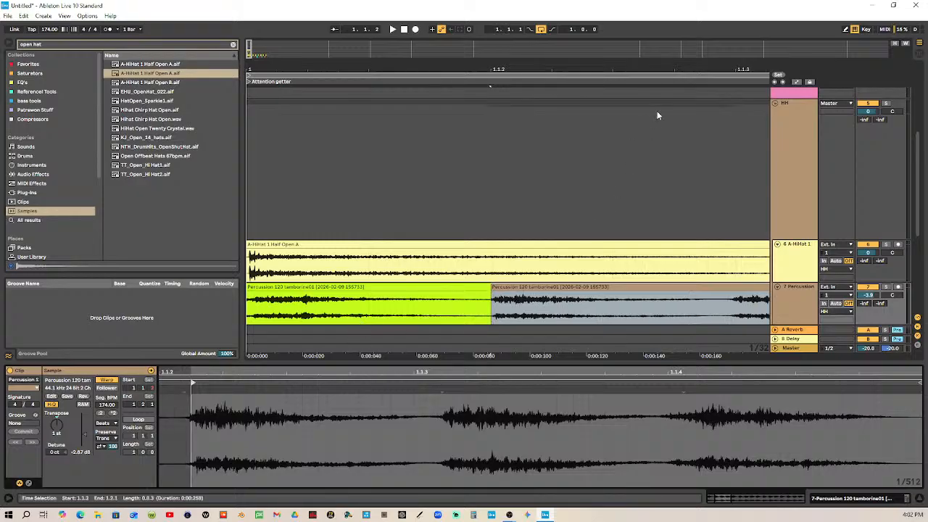
Extend the tambourine clip at 1.1.2 to end at 1.2 and give its end a fade-out
{"action": "left_click_drag", "start_coordinate": [426, 70], "coordinate": [423, 35]}
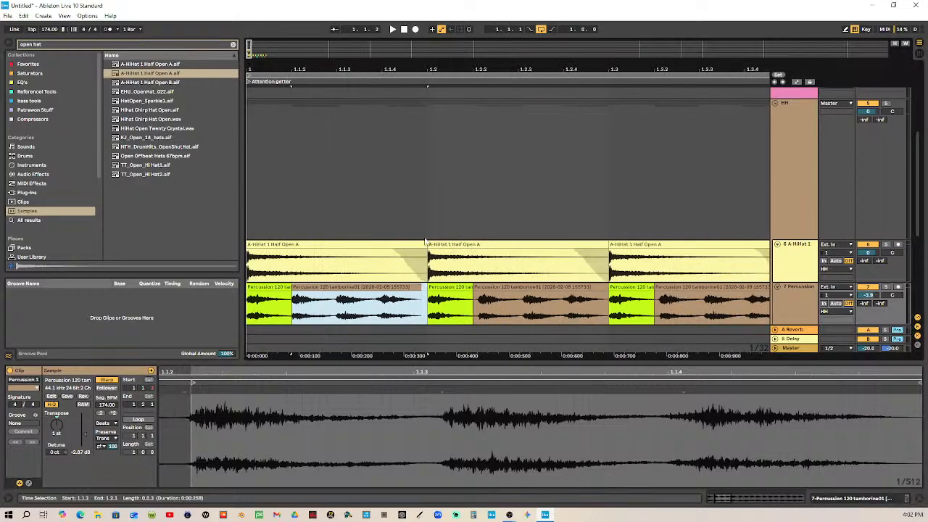
{"action": "mouse_move", "coordinate": [418, 290]}
{"action": "left_mouse_down"}
{"action": "mouse_move", "coordinate": [428, 290]}
{"action": "mouse_move", "coordinate": [407, 292]}
{"action": "left_mouse_up"}
{"action": "left_click", "coordinate": [403, 289]}
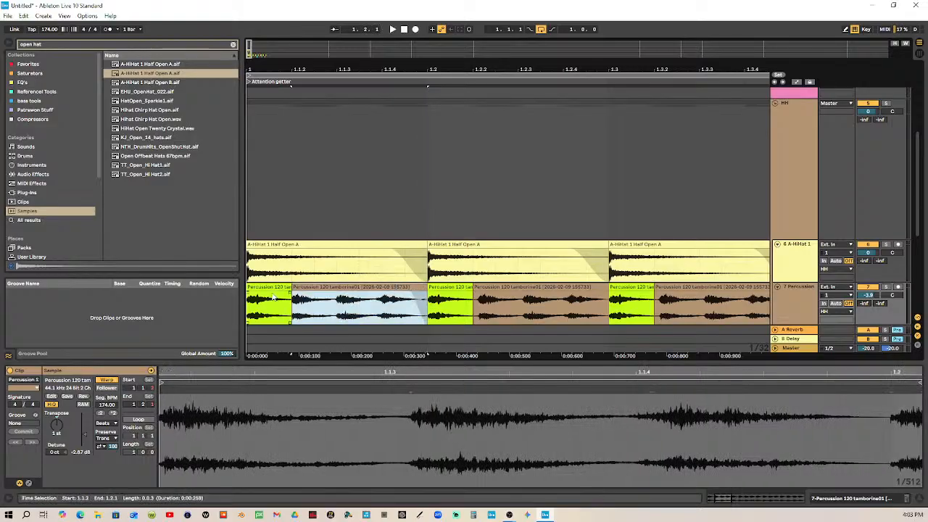
Duplicate the first beat's two tambourine clips three times to fill the bar
{"action": "left_click", "coordinate": [269, 287], "text": "shift"}
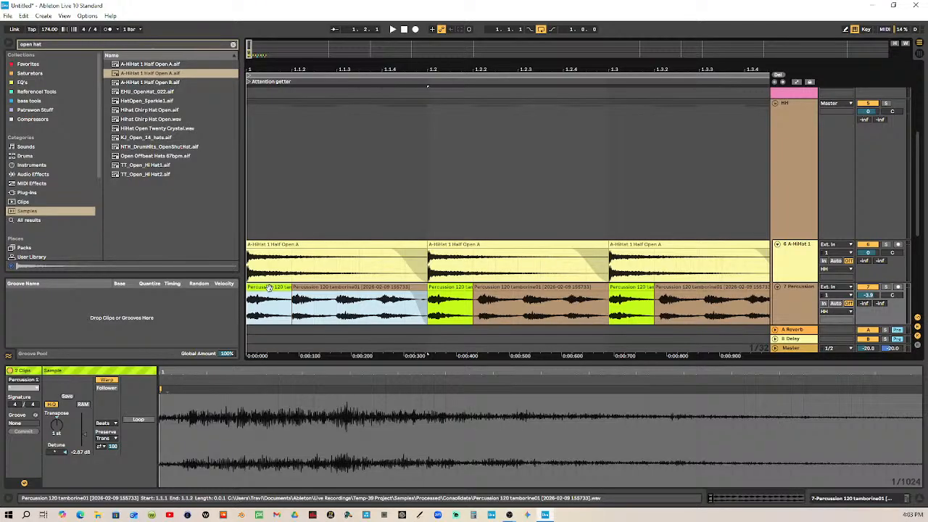
{"action": "key", "text": "ctrl+d"}
{"action": "key", "text": "ctrl+d"}
{"action": "key", "text": "ctrl+d"}
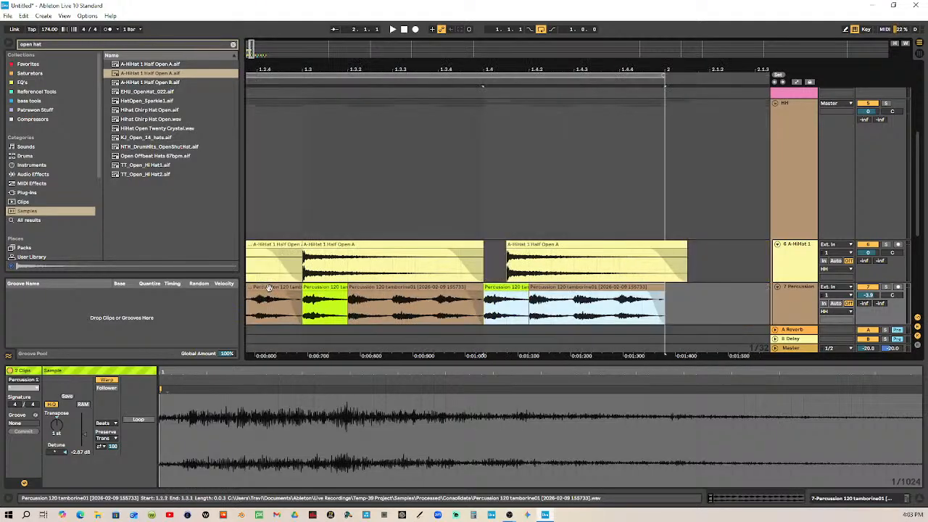
{"action": "left_click_drag", "start_coordinate": [482, 65], "coordinate": [362, 38]}
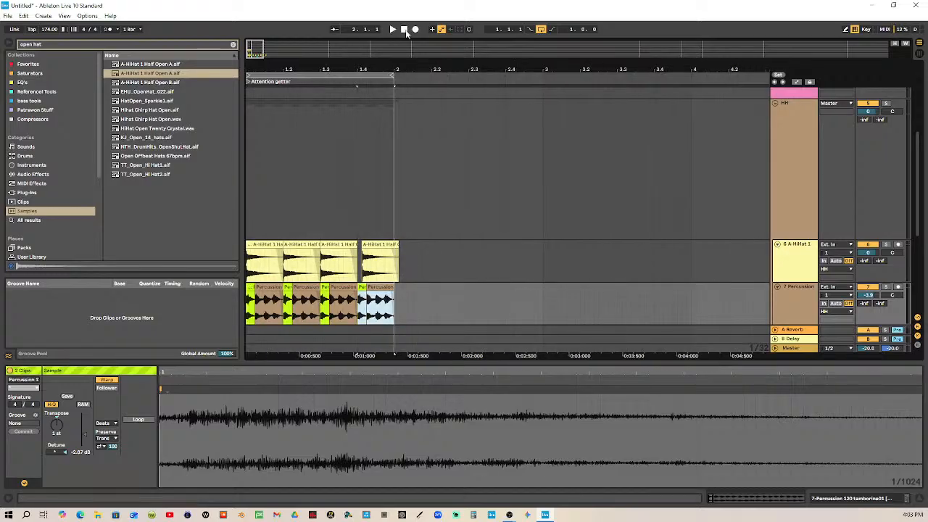
Audition the duplicated tambourines and undo the last two duplications
{"action": "left_click", "coordinate": [403, 29]}
{"action": "left_click", "coordinate": [392, 28]}
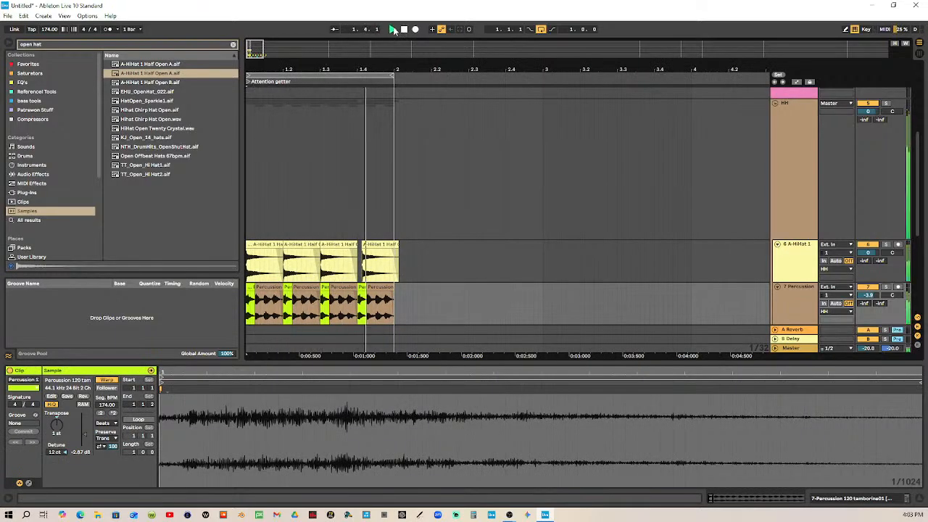
{"action": "left_click", "coordinate": [404, 29]}
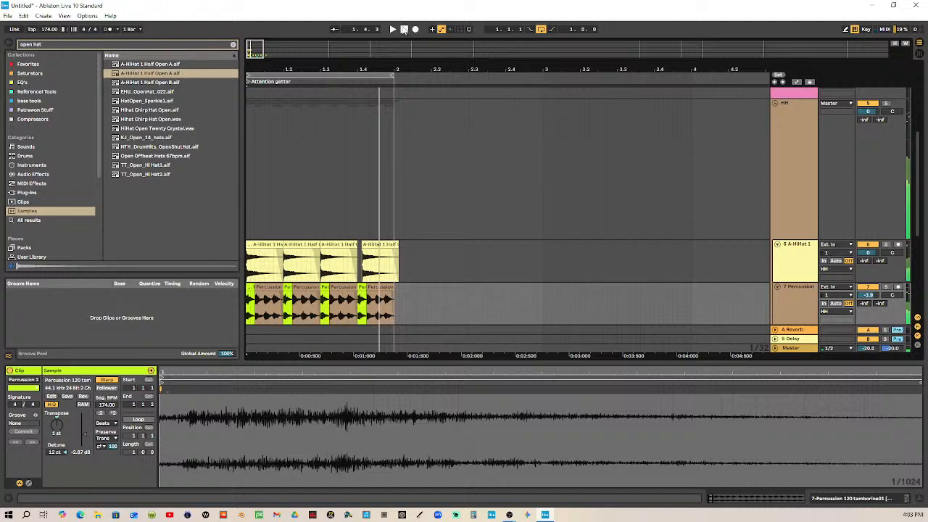
{"action": "key", "text": "ctrl+z"}
{"action": "key", "text": "ctrl+z"}
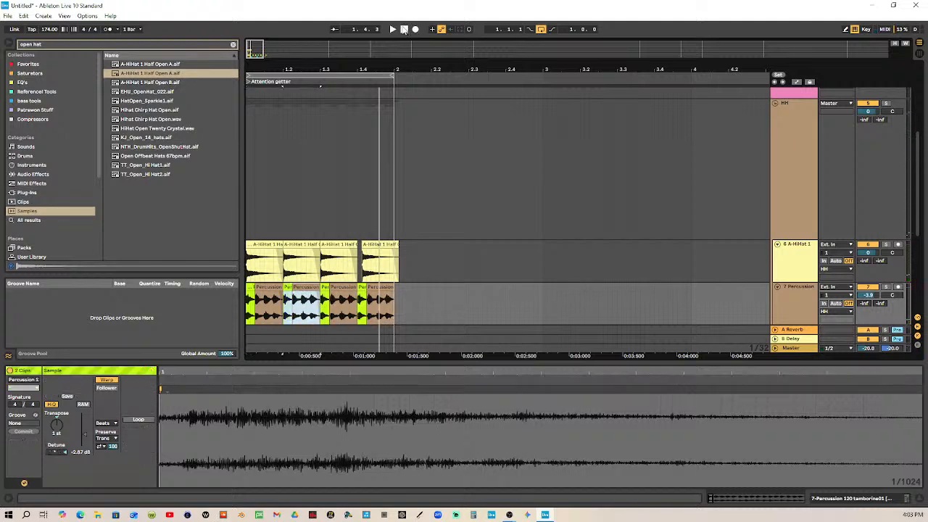
Undo the last tambourine edit and copy the one-sixteenth tambourine clip to 1.1.3 and 1.2.3
{"action": "key", "text": "ctrl+z"}
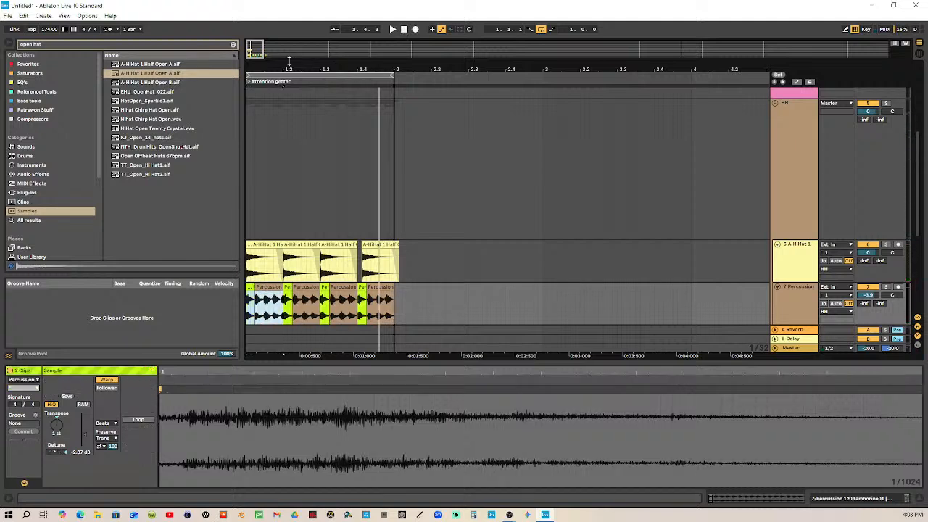
{"action": "left_click_drag", "start_coordinate": [280, 71], "coordinate": [391, 74]}
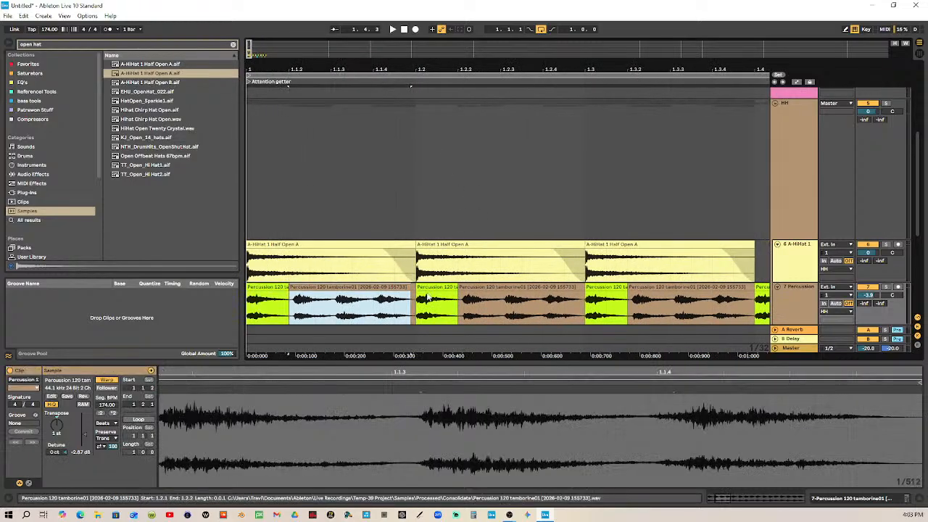
{"action": "left_click", "coordinate": [373, 287]}
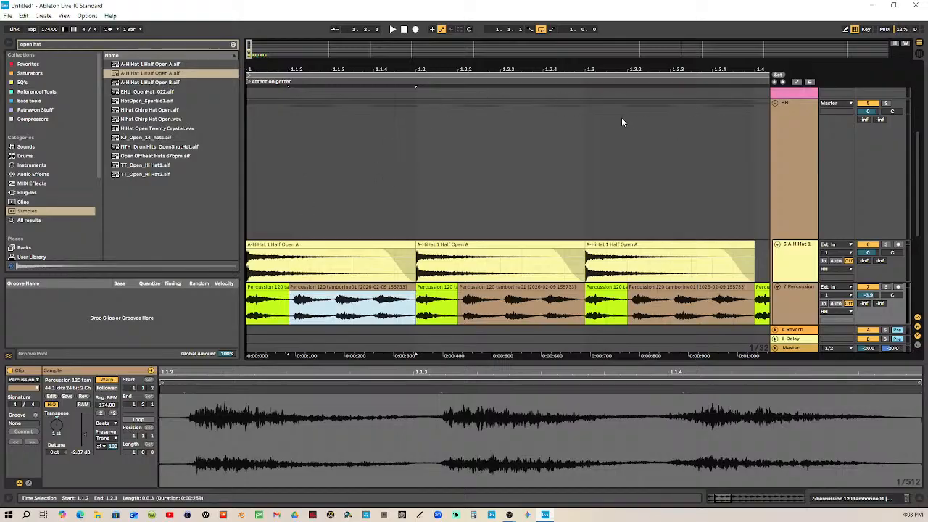
{"action": "left_click", "coordinate": [441, 287]}
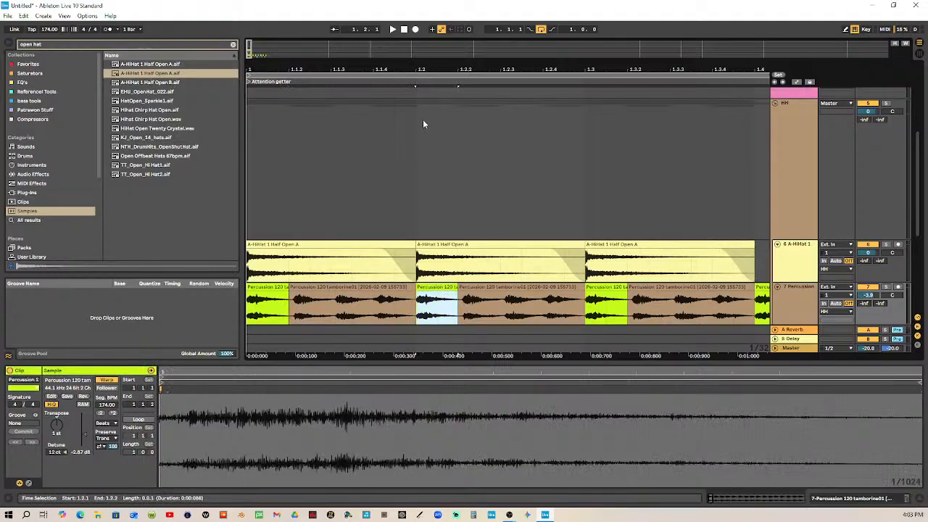
{"action": "left_click_drag", "start_coordinate": [462, 68], "coordinate": [462, 40]}
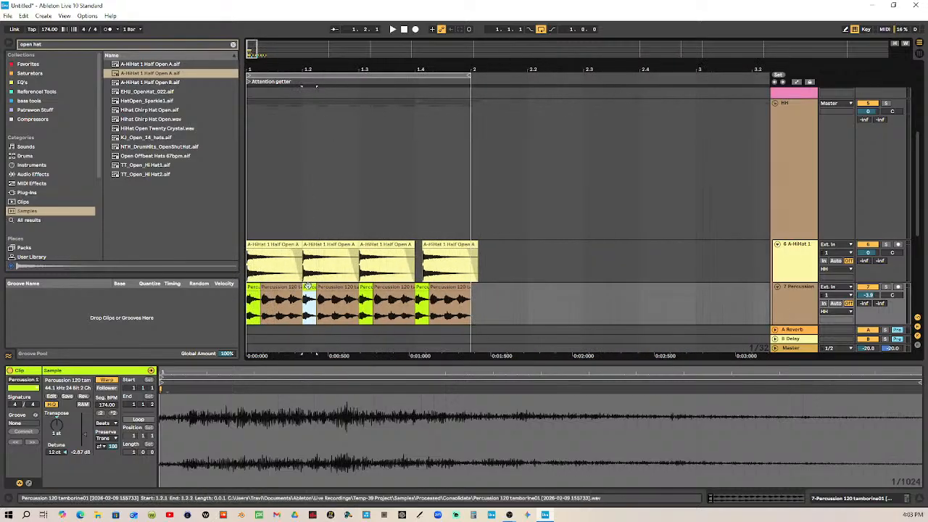
{"action": "left_click_drag", "start_coordinate": [309, 288], "coordinate": [335, 288]}
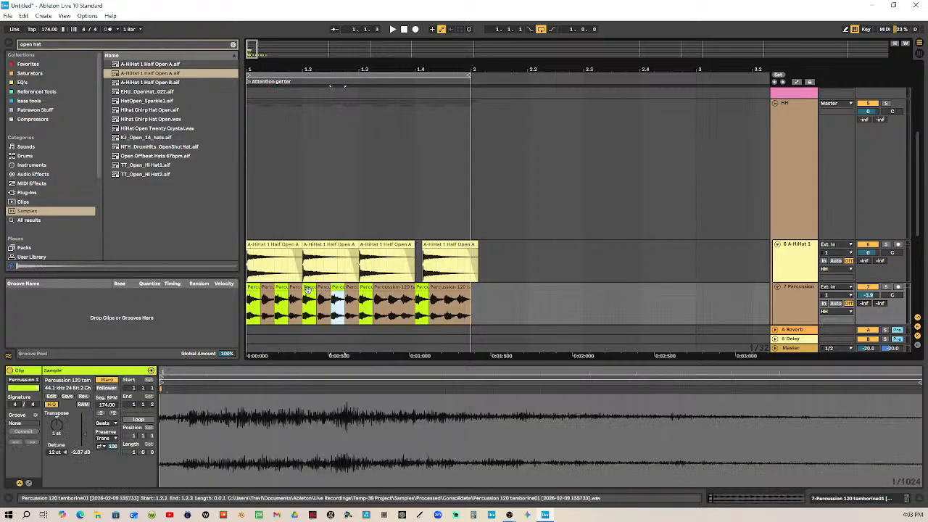
Duplicate the first beat's four tambourine clips three times to fill the bar
{"action": "left_click", "coordinate": [295, 289]}
{"action": "left_click", "coordinate": [251, 288], "text": "shift"}
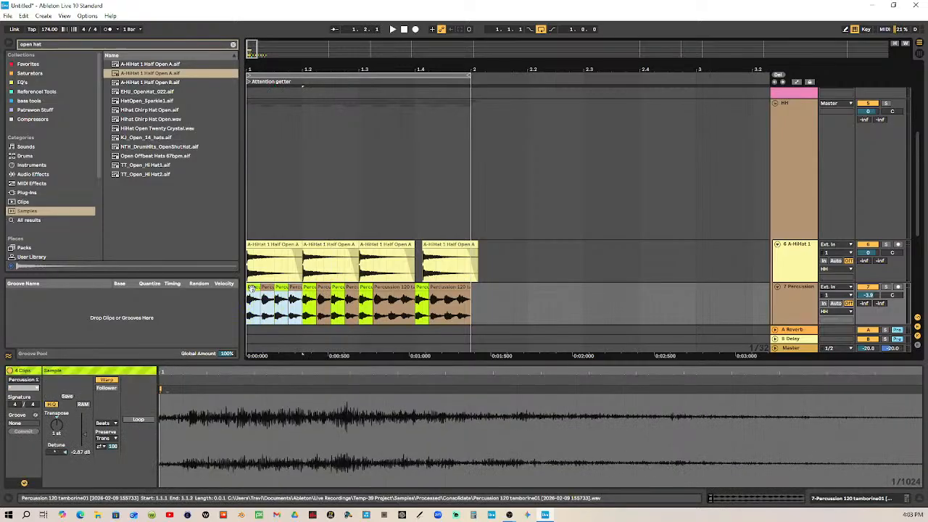
{"action": "key", "text": "ctrl+d"}
{"action": "key", "text": "ctrl+d"}
{"action": "key", "text": "ctrl+d"}
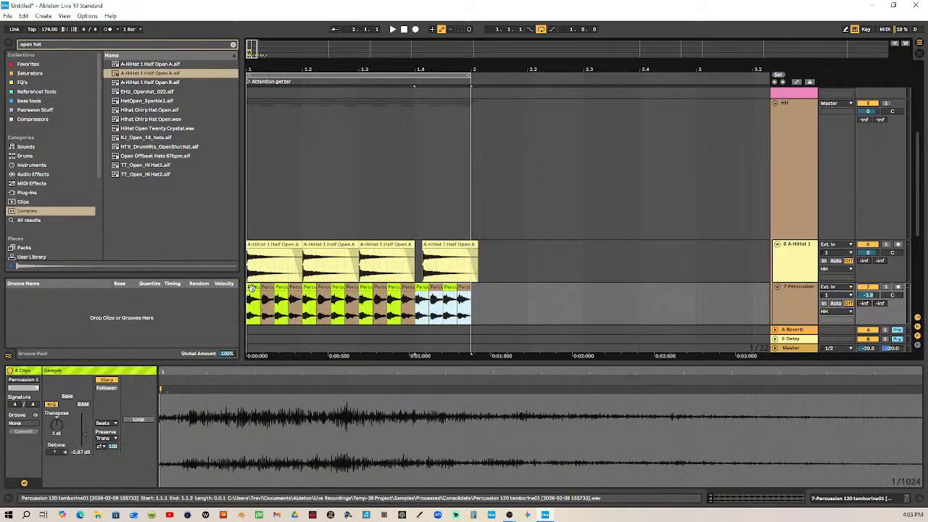
Audition the loop from its start and solo the percussion track to hear the tambourines alone
{"action": "left_click", "coordinate": [404, 29]}
{"action": "left_click", "coordinate": [392, 29]}
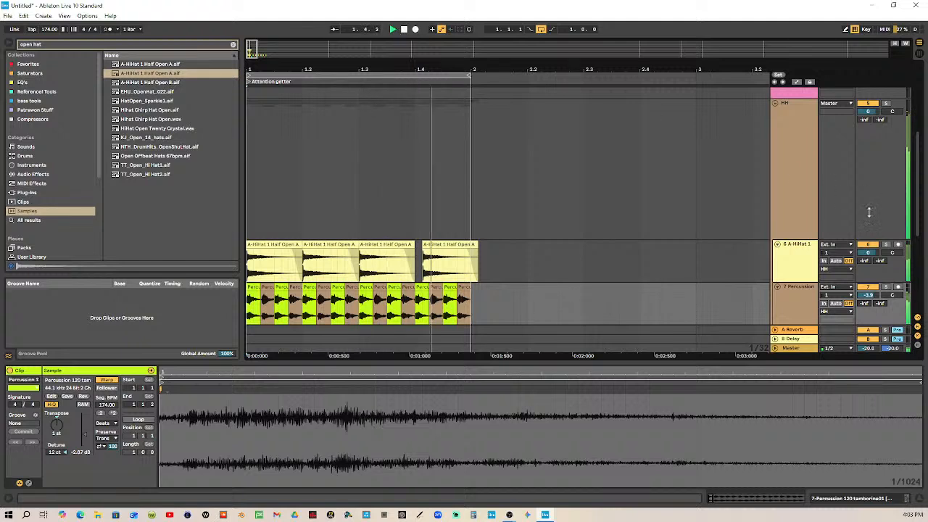
{"action": "left_click", "coordinate": [886, 287]}
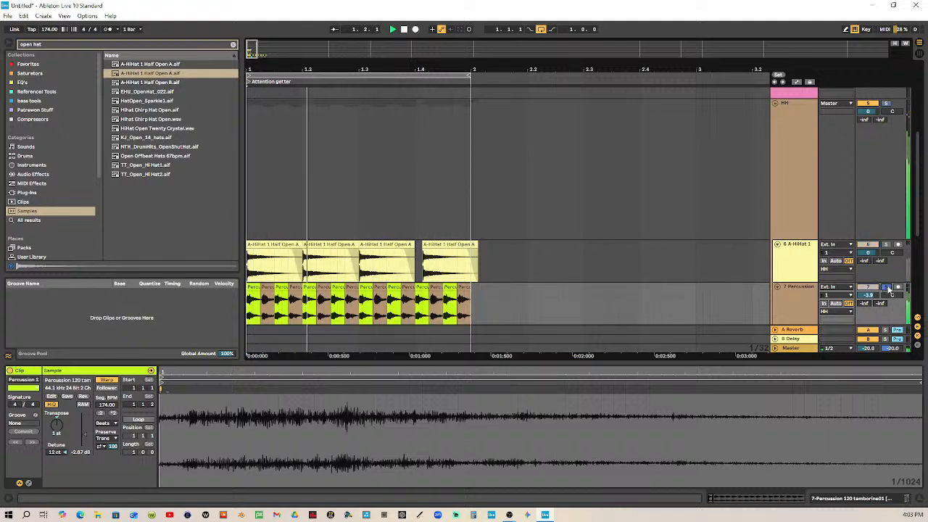
{"action": "key", "text": "space"}
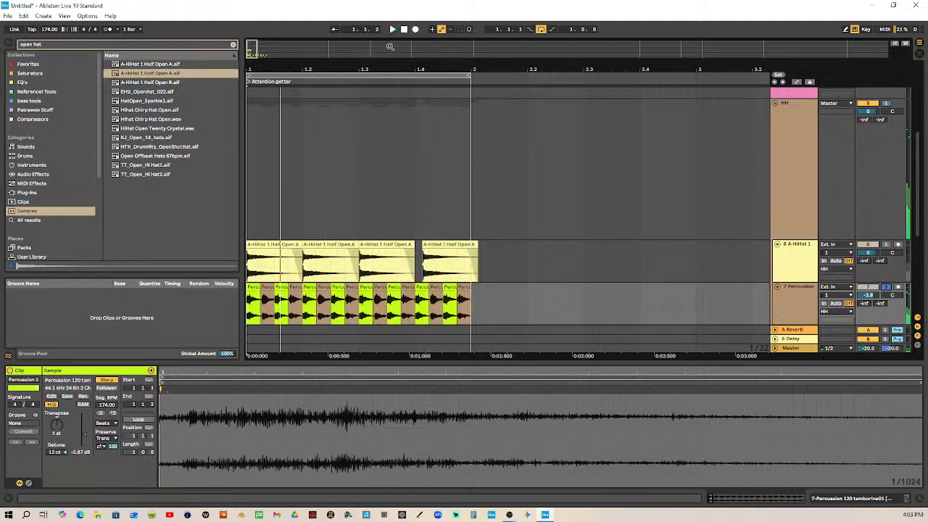
Move the tambourine clip at 1.1.2 to 1.1.3, replacing the clip there
{"action": "left_click", "coordinate": [268, 290]}
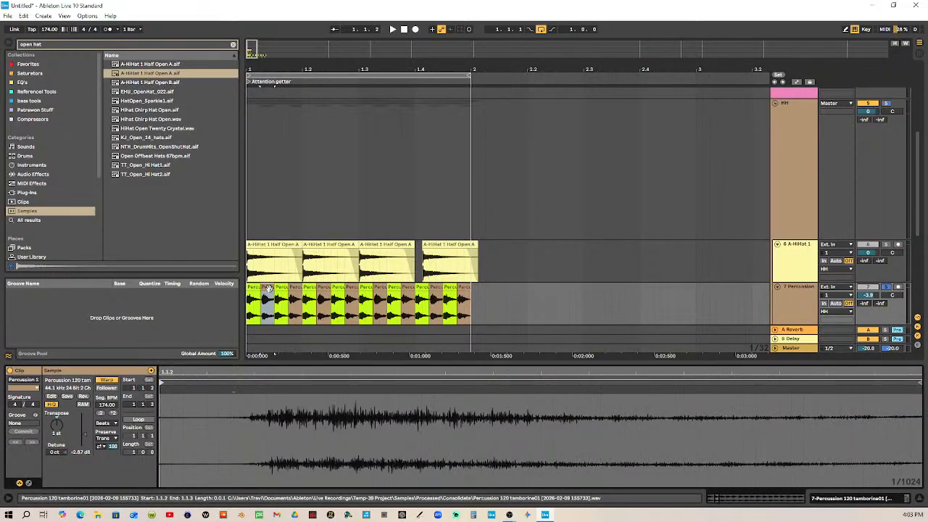
{"action": "left_click", "coordinate": [284, 297]}
{"action": "left_click", "coordinate": [283, 287]}
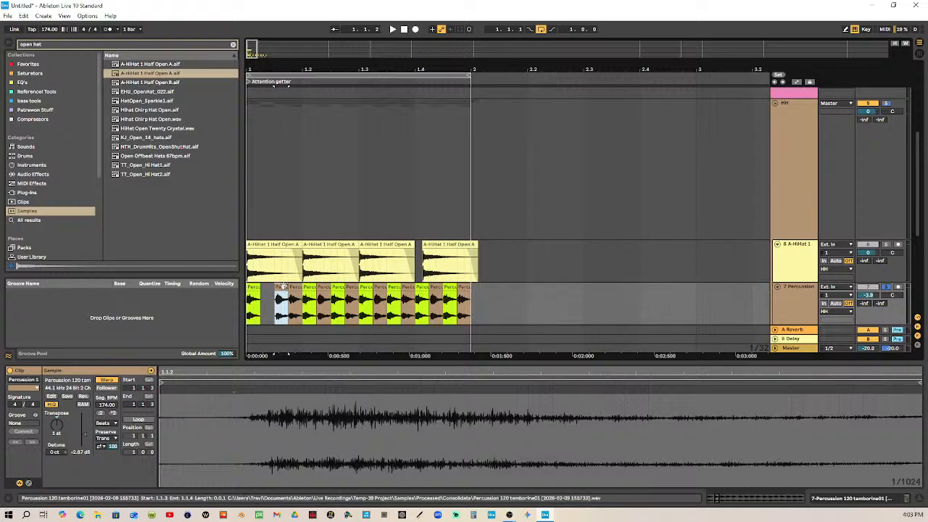
Consolidate the tambourines from 1.1.1 to 1.1.4 into one clip and duplicate it four times
{"action": "left_click", "coordinate": [252, 286], "text": "shift"}
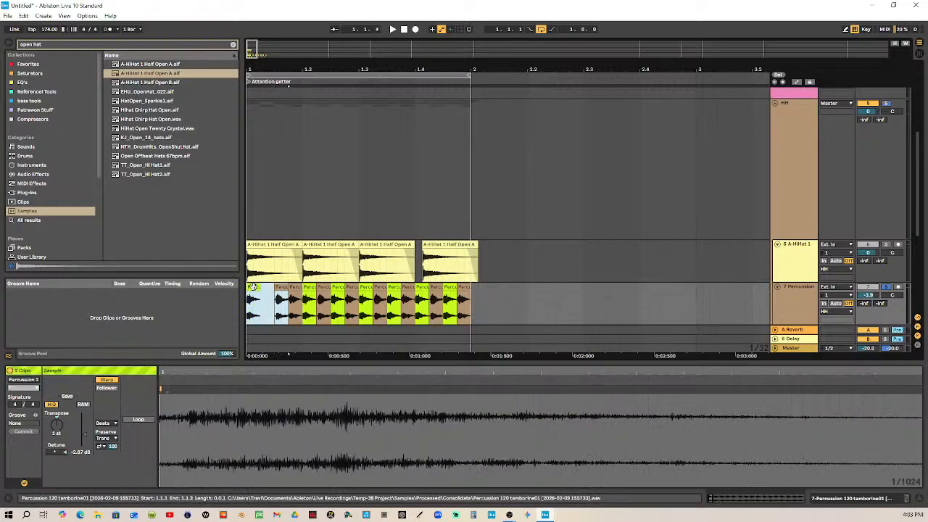
{"action": "key", "text": "ctrl+j"}
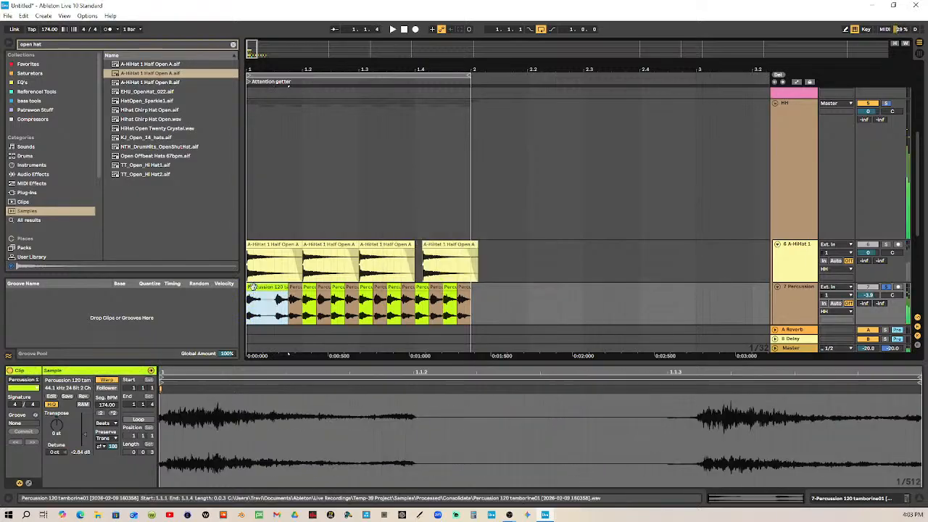
{"action": "key", "text": "ctrl+d"}
{"action": "key", "text": "ctrl+d"}
{"action": "key", "text": "ctrl+d"}
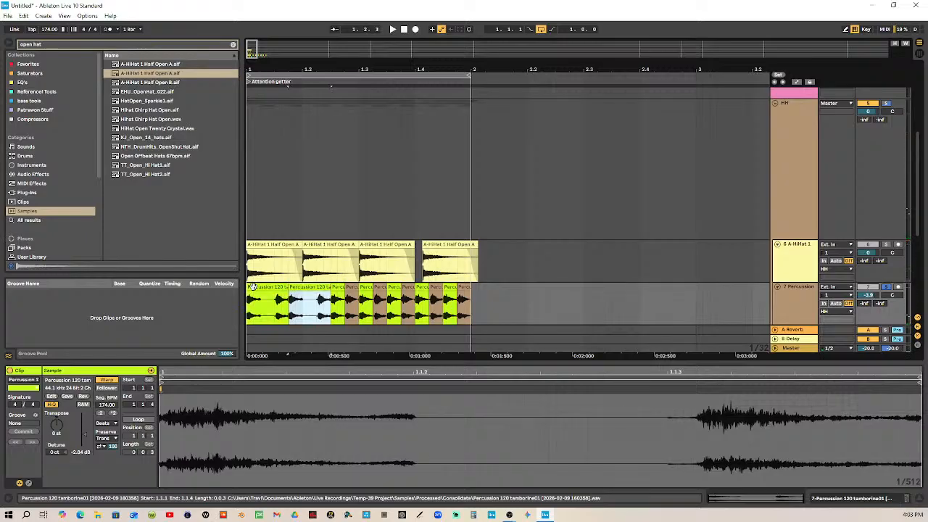
{"action": "key", "text": "ctrl+d"}
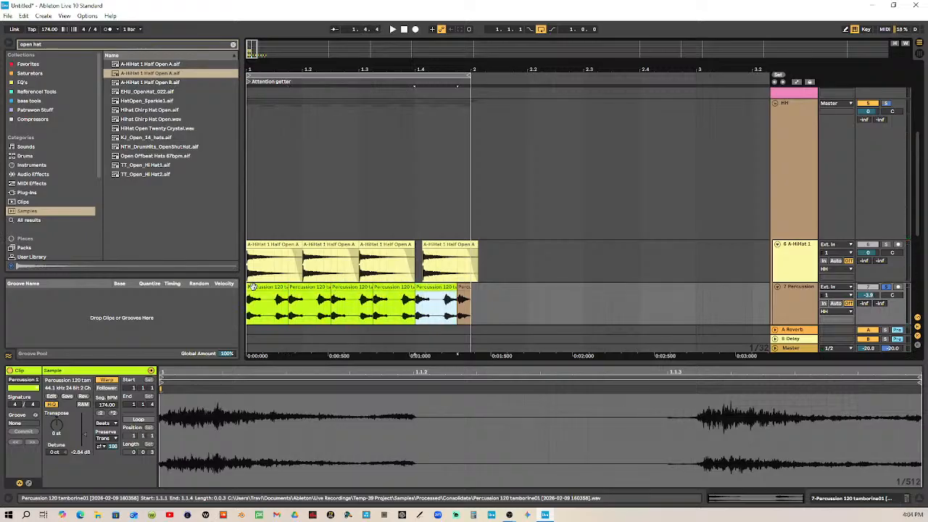
Try starting the second consolidated tambourine clip at 1.2, and undo back to the separate clips before consolidation
{"action": "left_click", "coordinate": [293, 292]}
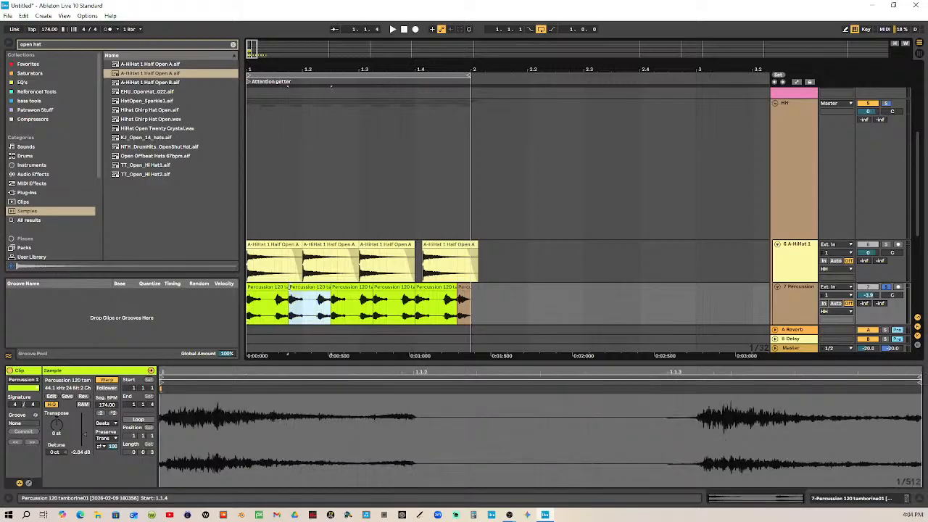
{"action": "left_click", "coordinate": [287, 291]}
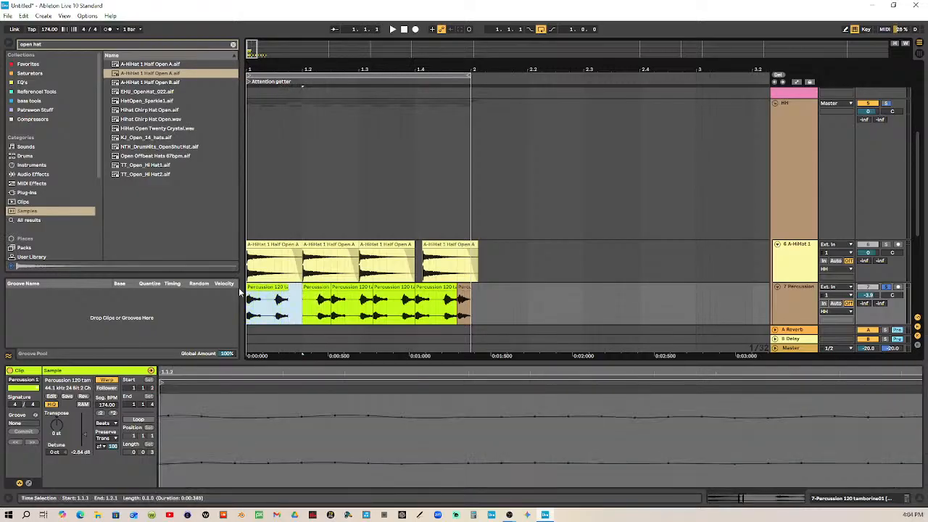
{"action": "left_click_drag", "start_coordinate": [285, 289], "coordinate": [298, 289]}
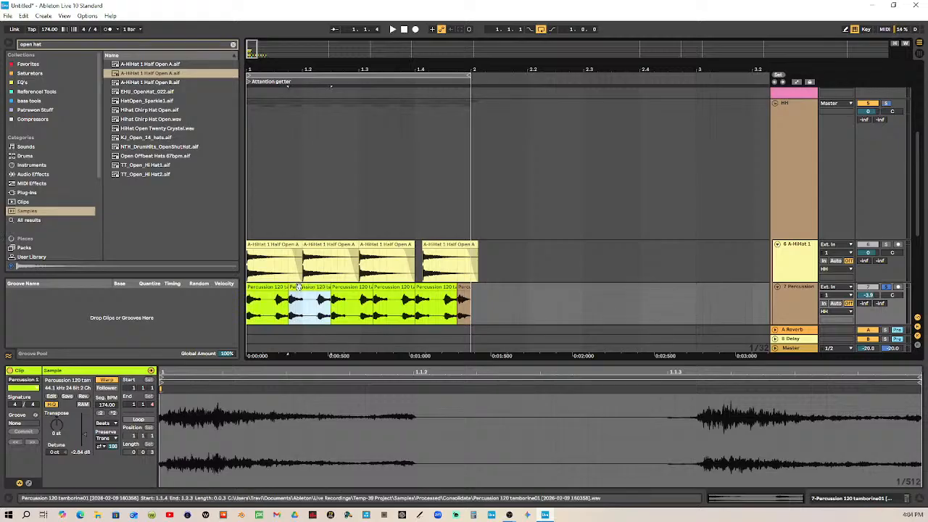
{"action": "key", "text": "ctrl+z"}
{"action": "key", "text": "ctrl+z"}
{"action": "key", "text": "ctrl+z"}
{"action": "key", "text": "ctrl+z"}
{"action": "key", "text": "ctrl+z"}
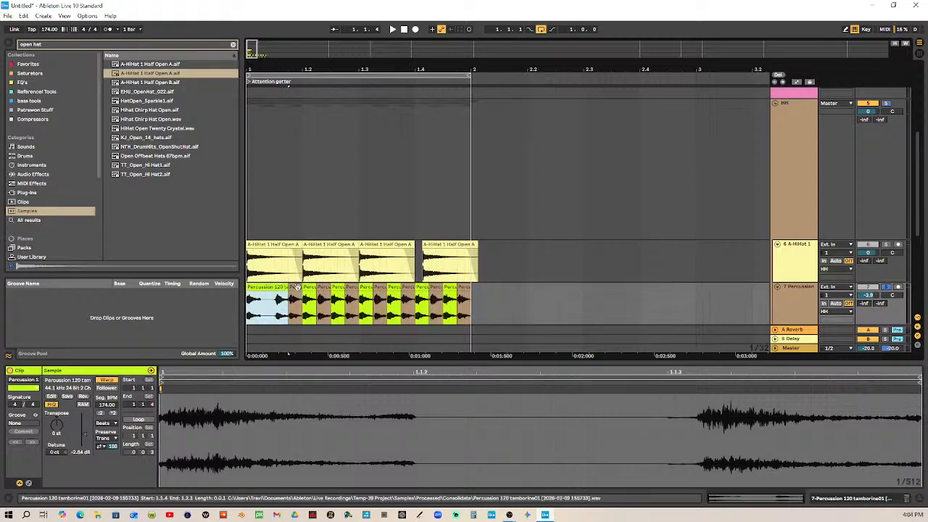
Delete the tambourine clip at 1.1.4
{"action": "left_click", "coordinate": [259, 296]}
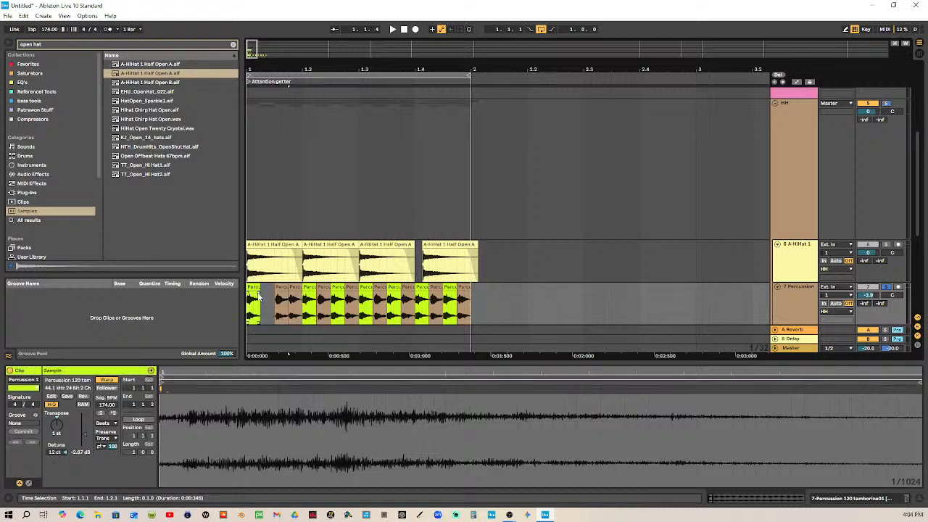
{"action": "left_click", "coordinate": [295, 290]}
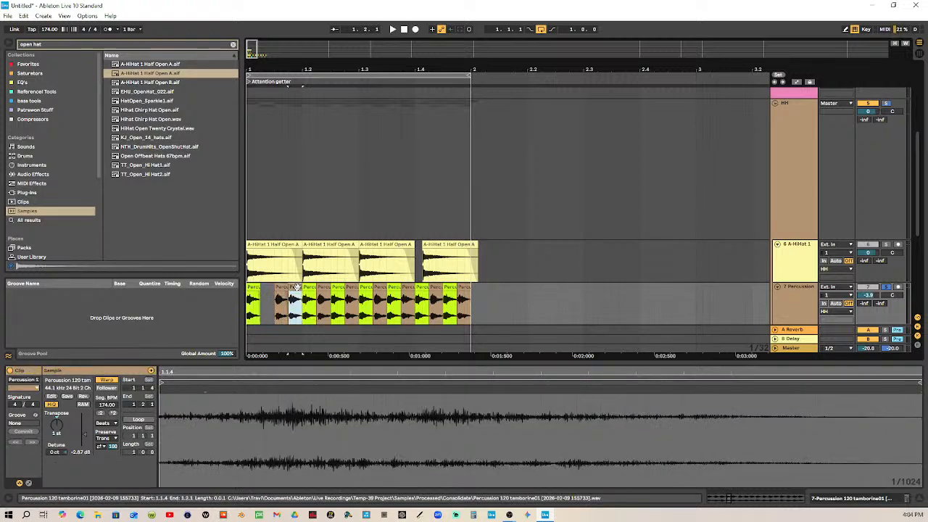
{"action": "key", "text": "Delete"}
Consolidate the tambourines across the whole first beat into one clip and duplicate it three times to fill the bar
{"action": "left_click_drag", "start_coordinate": [297, 289], "coordinate": [240, 290]}
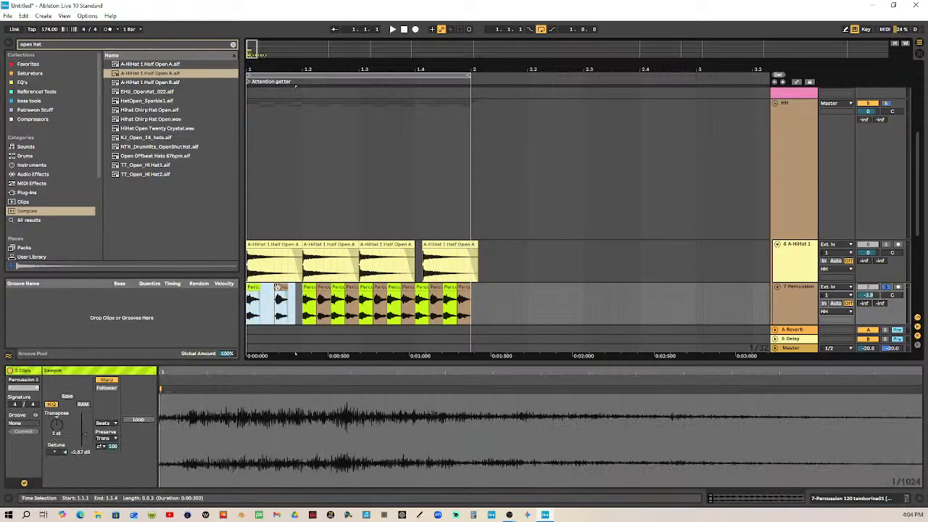
{"action": "left_click", "coordinate": [302, 289], "text": "shift"}
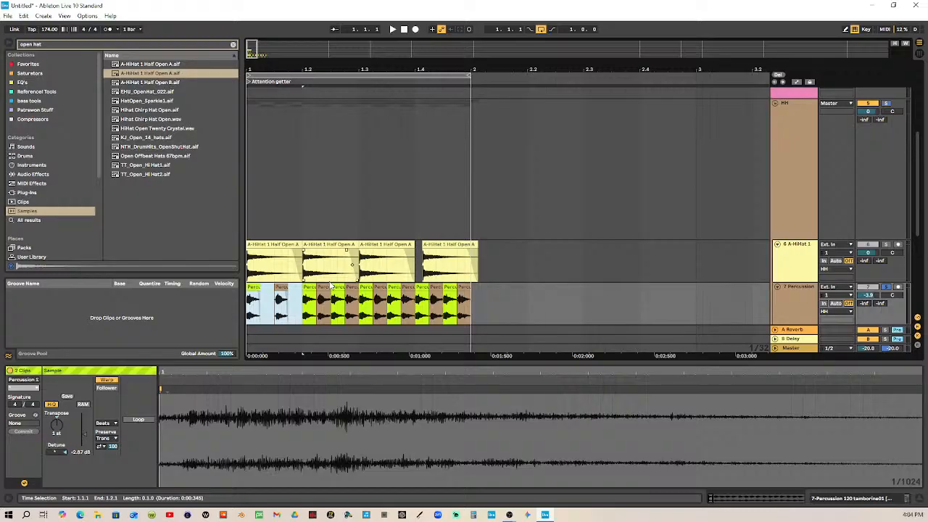
{"action": "key", "text": "ctrl+j"}
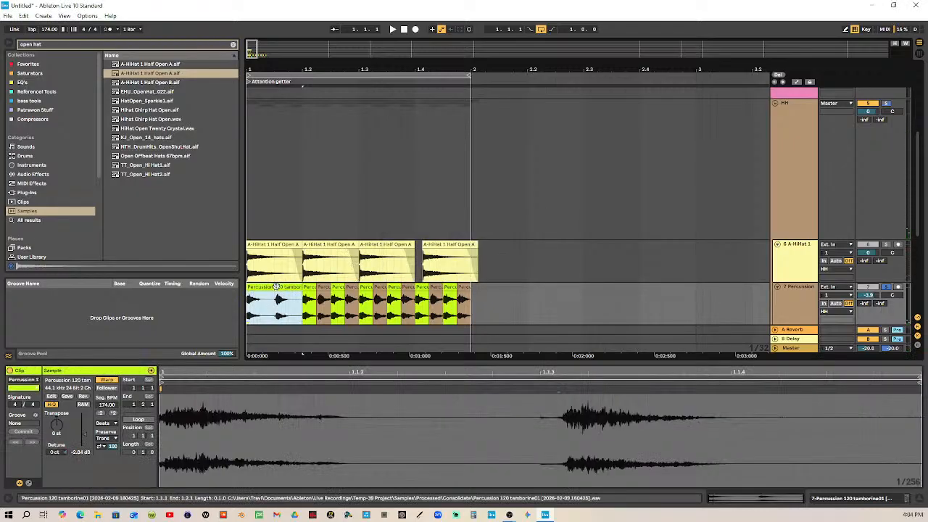
{"action": "key", "text": "ctrl+d"}
{"action": "key", "text": "ctrl+d"}
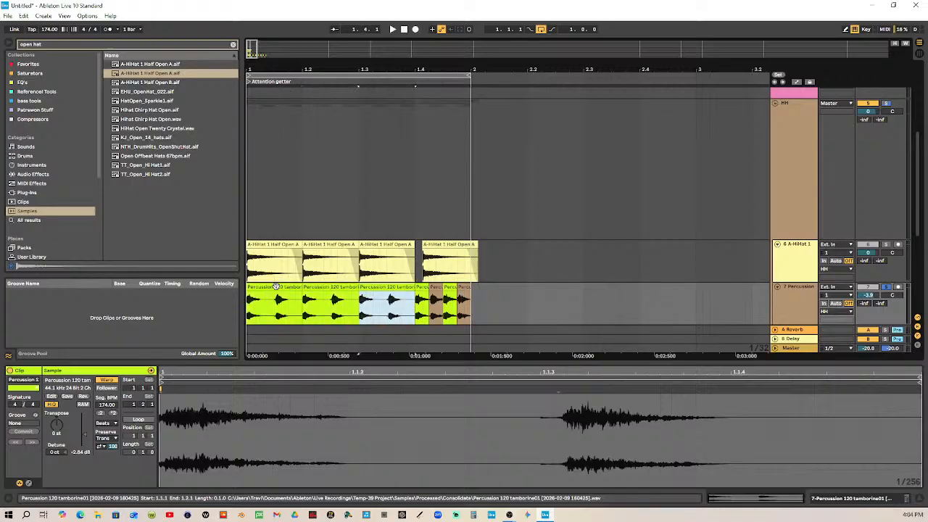
{"action": "key", "text": "ctrl+d"}
Unsolo the percussion track and set its volume to -9.4 dB while the loop plays
{"action": "left_click", "coordinate": [887, 288]}
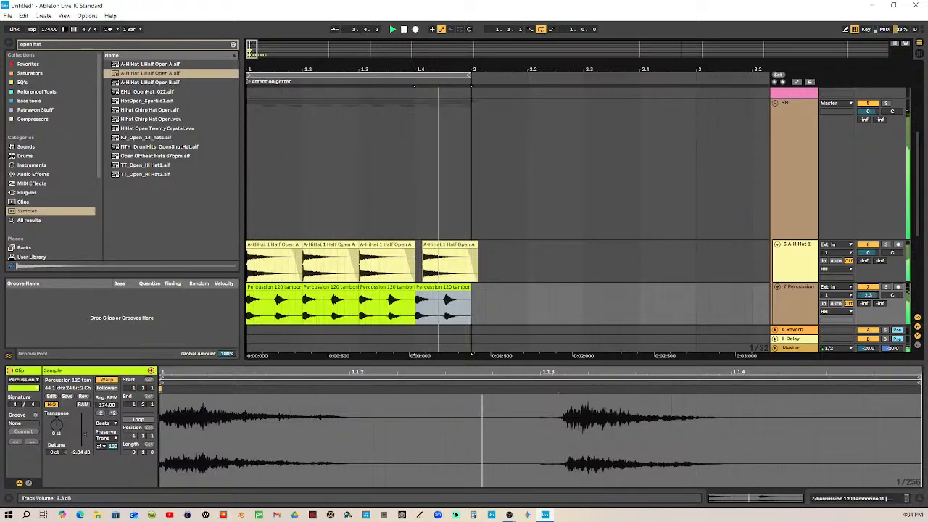
{"action": "left_click_drag", "start_coordinate": [875, 296], "coordinate": [875, 319]}
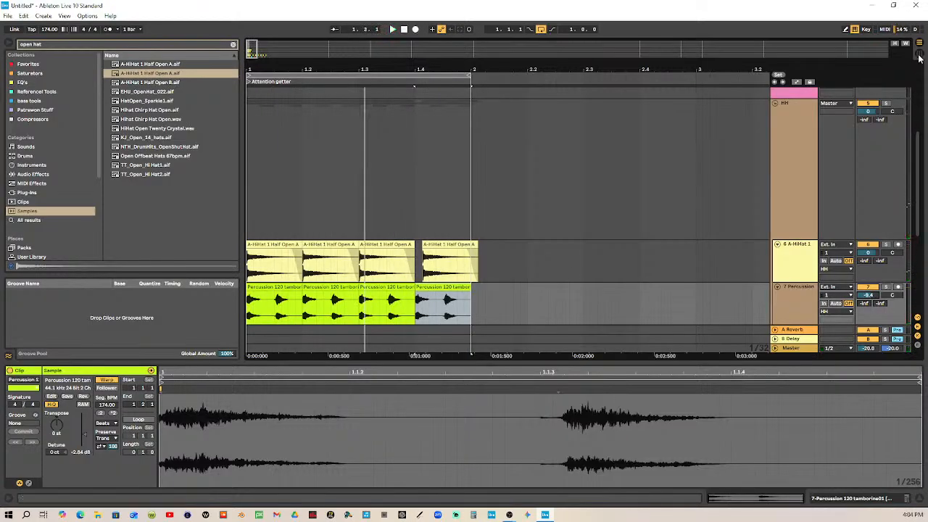
Switch to the Session view mixer, enlarge it, and restart playback from the beginning of the loop
{"action": "key", "text": "Tab"}
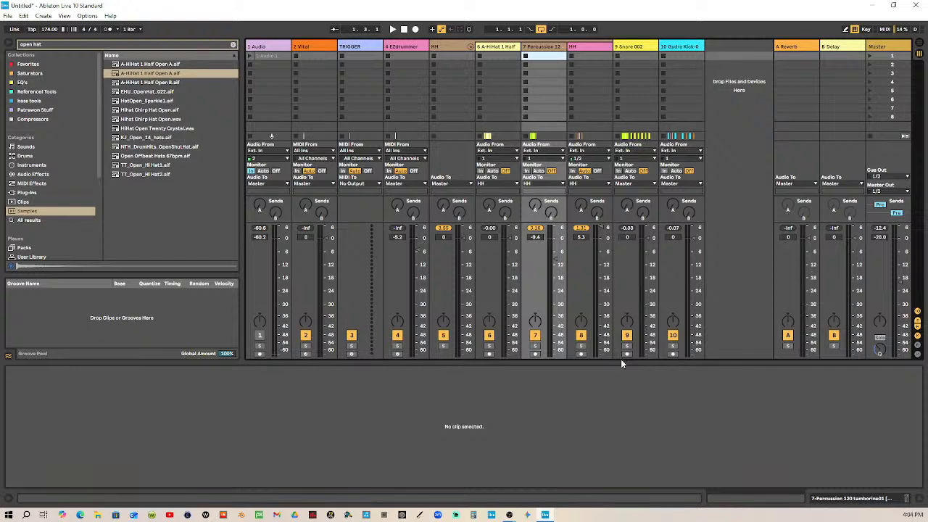
{"action": "left_click_drag", "start_coordinate": [625, 360], "coordinate": [623, 414]}
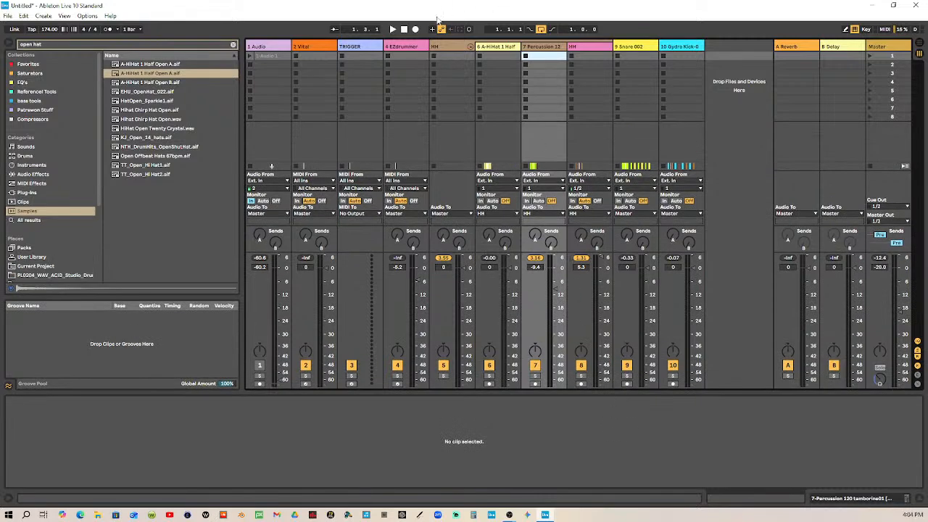
{"action": "left_click", "coordinate": [403, 29]}
{"action": "left_click", "coordinate": [391, 30]}
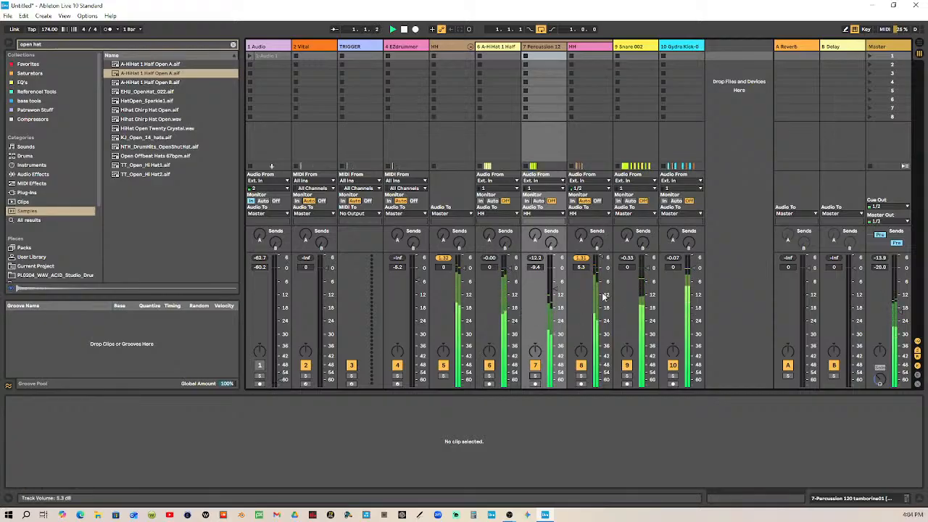
Set the volume of HH track 8 to 3.6 dB and percussion track 7 to -1.5 dB, and stop playback
{"action": "left_click_drag", "start_coordinate": [602, 257], "coordinate": [601, 261]}
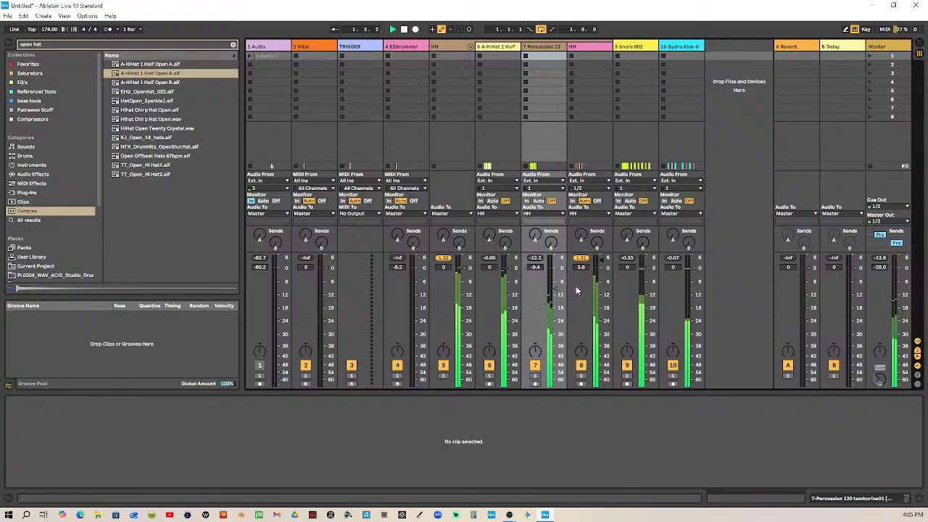
{"action": "left_click_drag", "start_coordinate": [555, 288], "coordinate": [558, 276]}
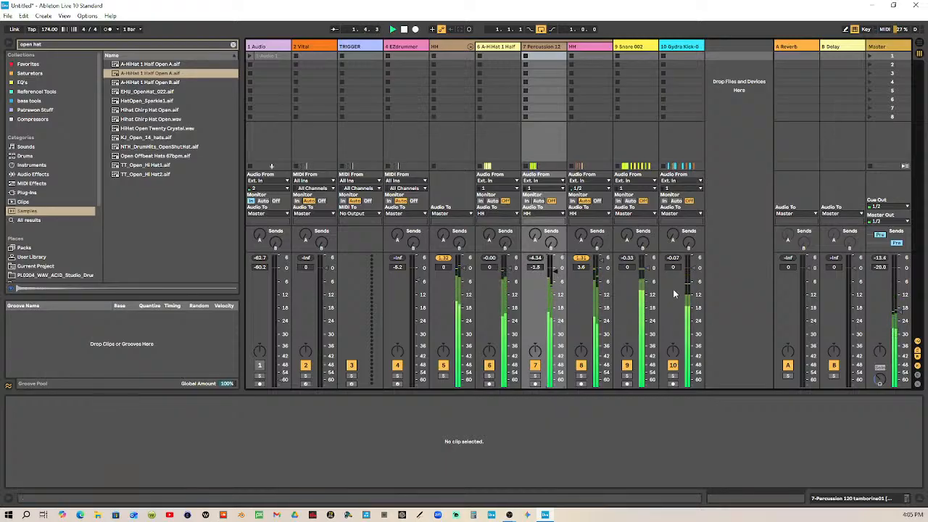
{"action": "key", "text": "space"}
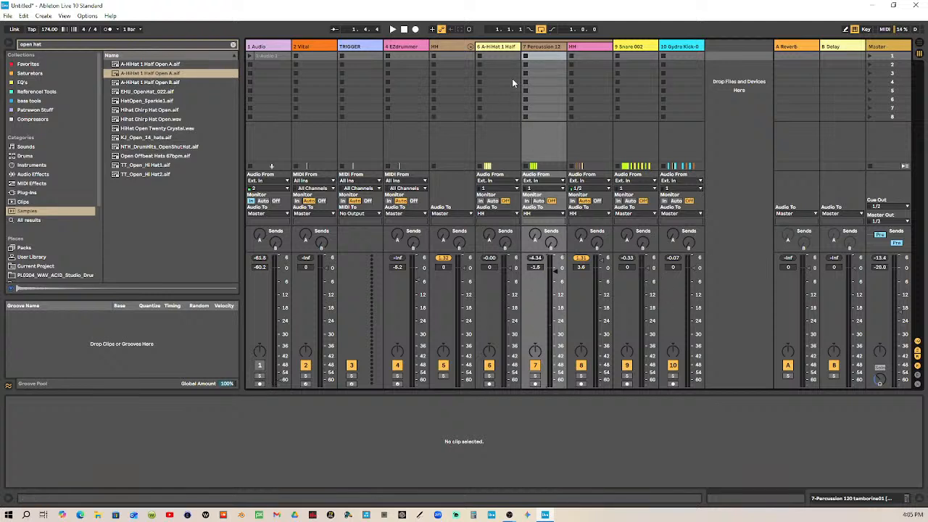
Play the loop, set Snare track 9 to -8.0 dB and kick track 10 to -3.2 dB, and reset the HH group's peak indicator
{"action": "left_click", "coordinate": [395, 30]}
{"action": "left_click_drag", "start_coordinate": [647, 274], "coordinate": [696, 278]}
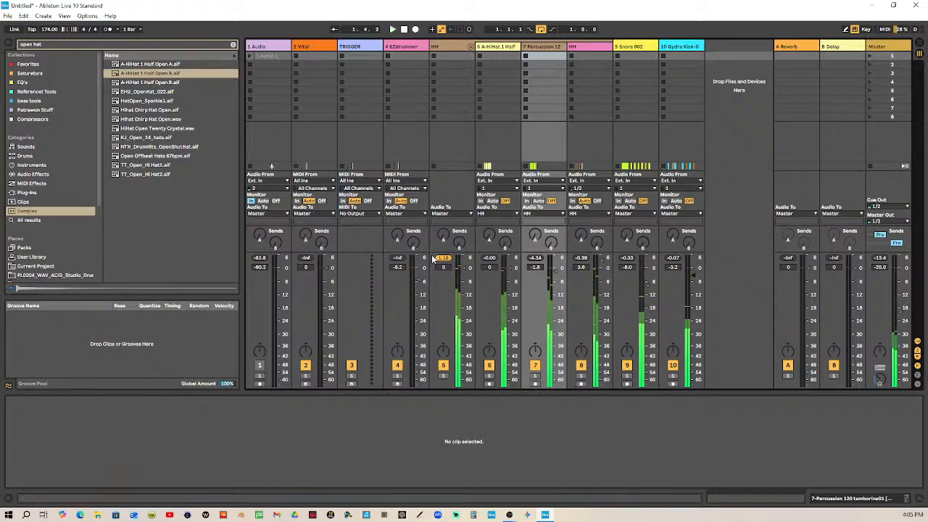
{"action": "left_click", "coordinate": [445, 259]}
Group the HH group, Snare and kick tracks together and duplicate the new group
{"action": "left_click", "coordinate": [456, 46]}
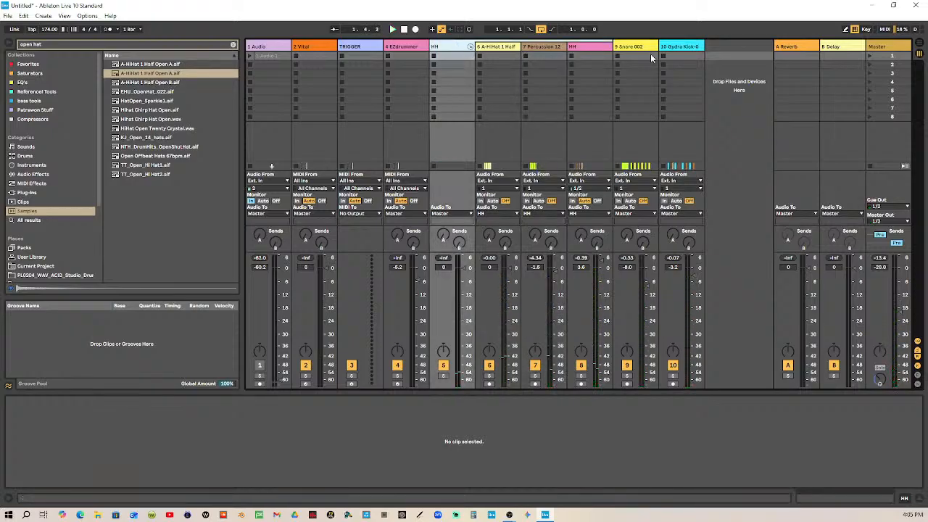
{"action": "left_click", "coordinate": [640, 47]}
{"action": "left_click", "coordinate": [685, 47]}
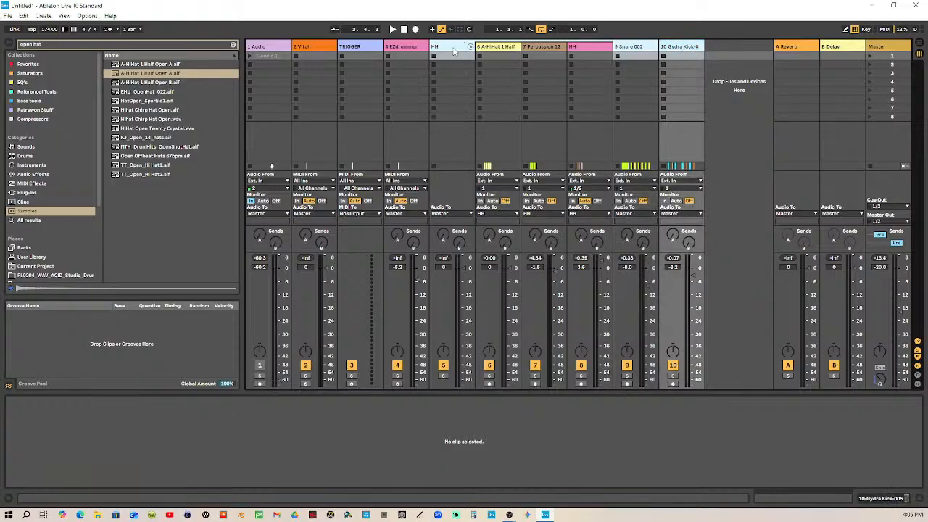
{"action": "key", "text": "ctrl+g"}
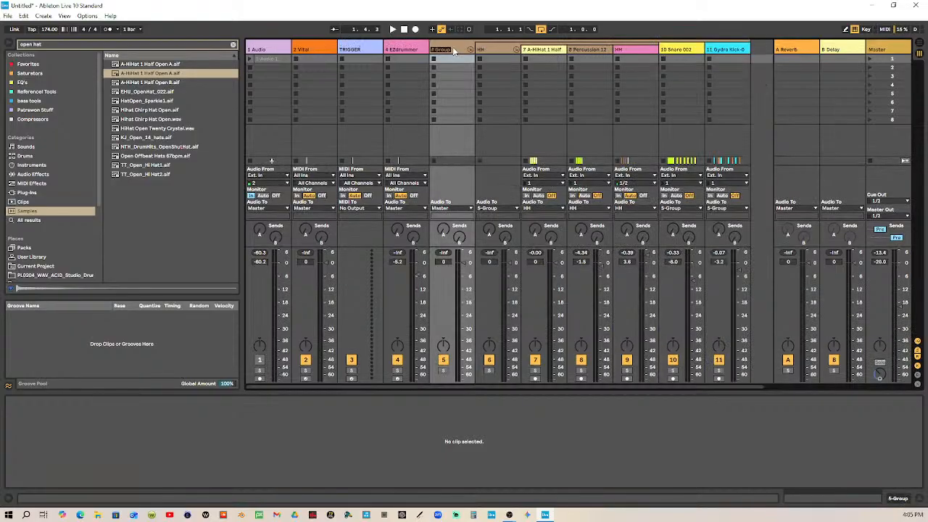
{"action": "key", "text": "ctrl+d"}
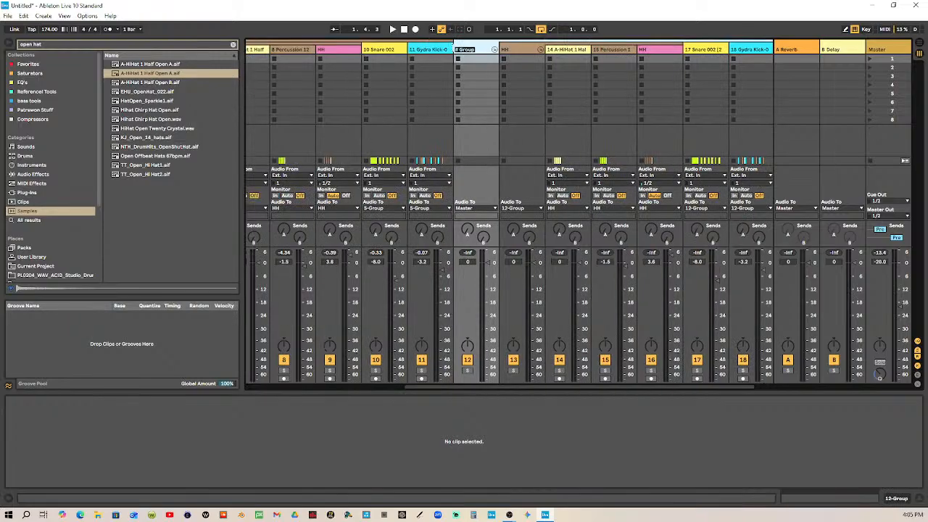
{"action": "key", "text": "ctrl+m"}
{"action": "key", "text": "ctrl+s"}
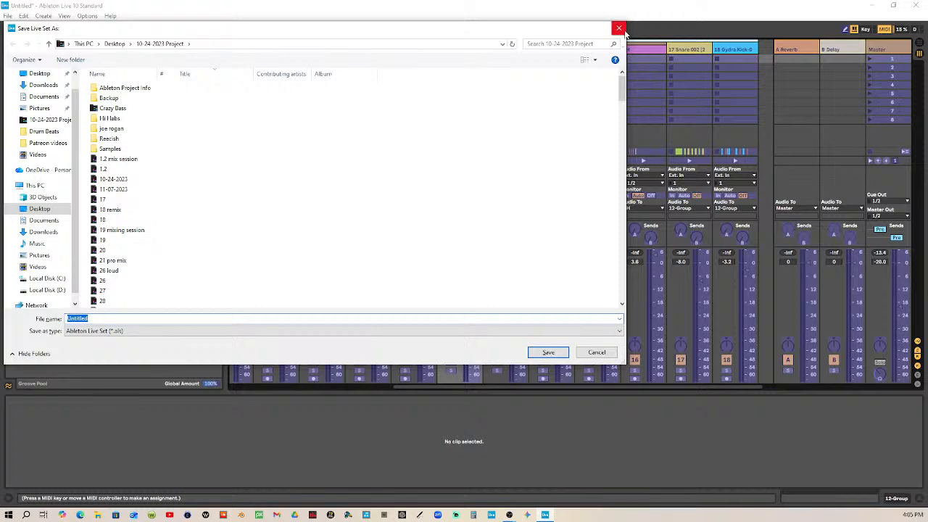
{"action": "left_click", "coordinate": [619, 27]}
{"action": "left_click", "coordinate": [725, 49]}
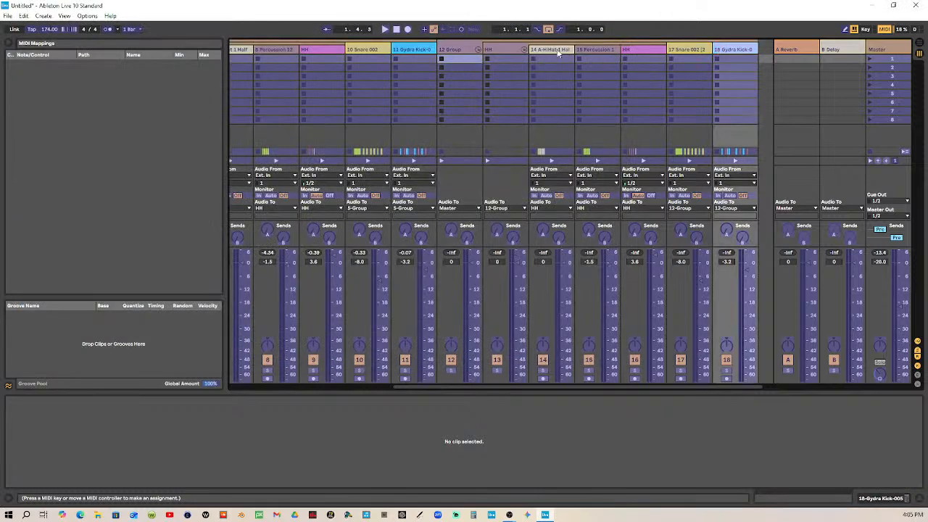
{"action": "left_click", "coordinate": [476, 49]}
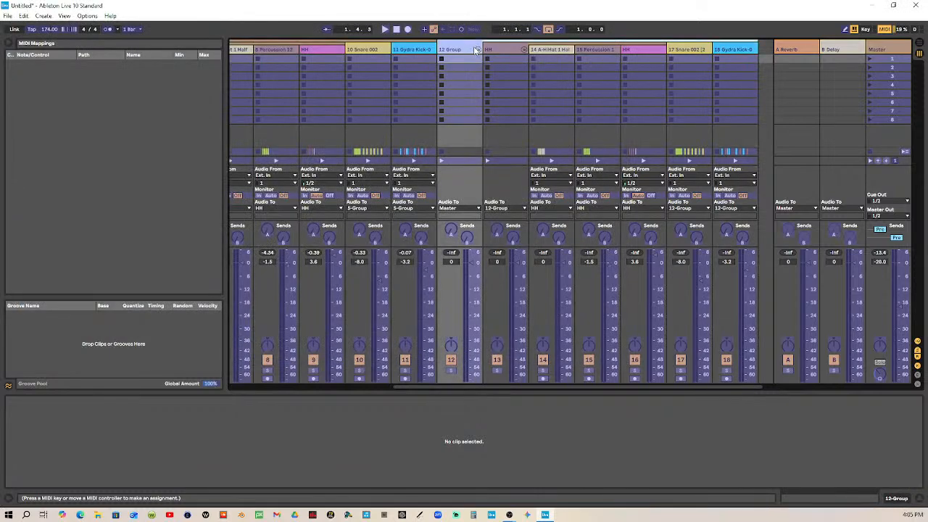
{"action": "left_click", "coordinate": [883, 29]}
Rename the duplicated group, track 12, as DRUMS
{"action": "left_click", "coordinate": [757, 50]}
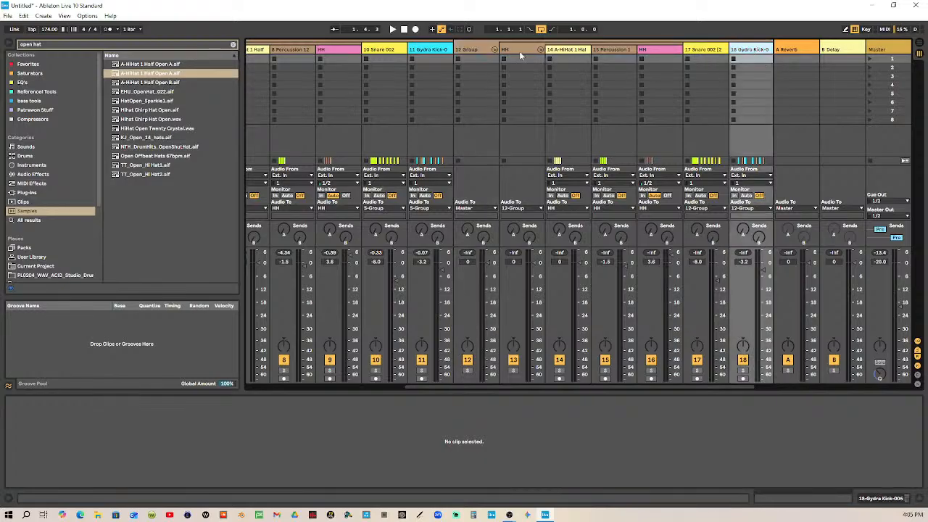
{"action": "left_click", "coordinate": [484, 51]}
{"action": "key", "text": "ctrl+r"}
{"action": "type", "text": "D"}
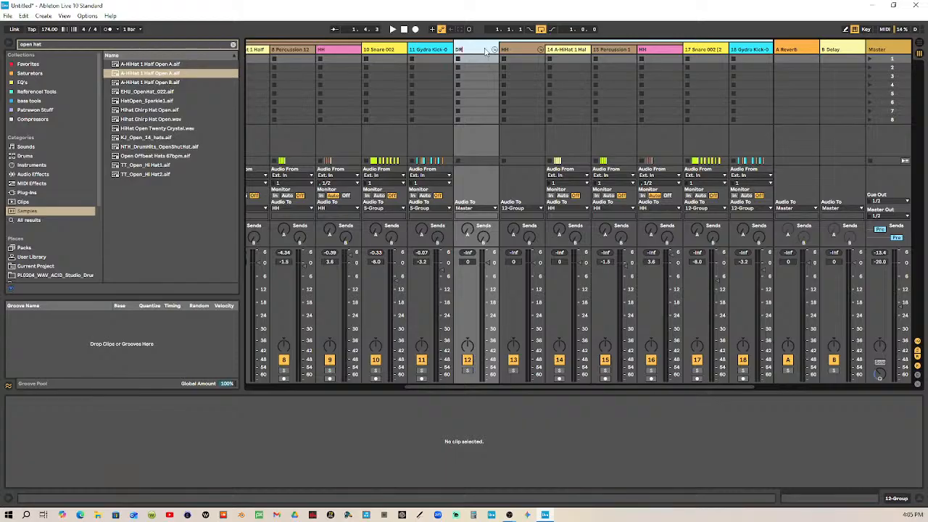
{"action": "type", "text": "RUMS"}
{"action": "key", "text": "Return"}
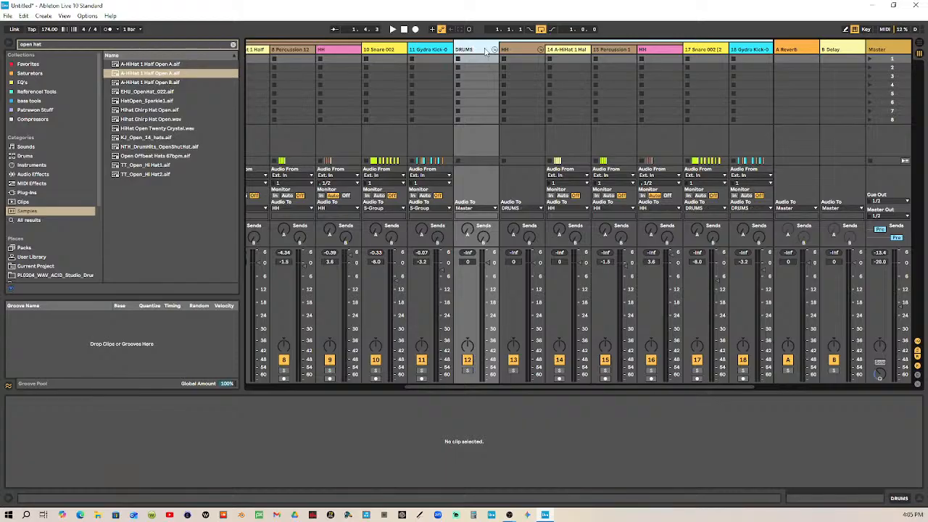
Play the loop to check both groups' levels, and reset the peak indicators of DRUMS and its HH subgroup
{"action": "left_click", "coordinate": [392, 29]}
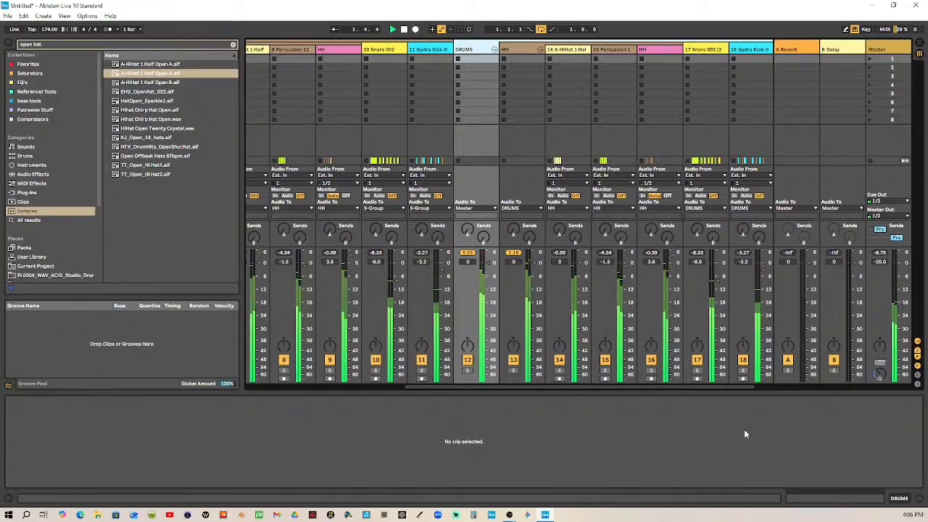
{"action": "left_click", "coordinate": [473, 253]}
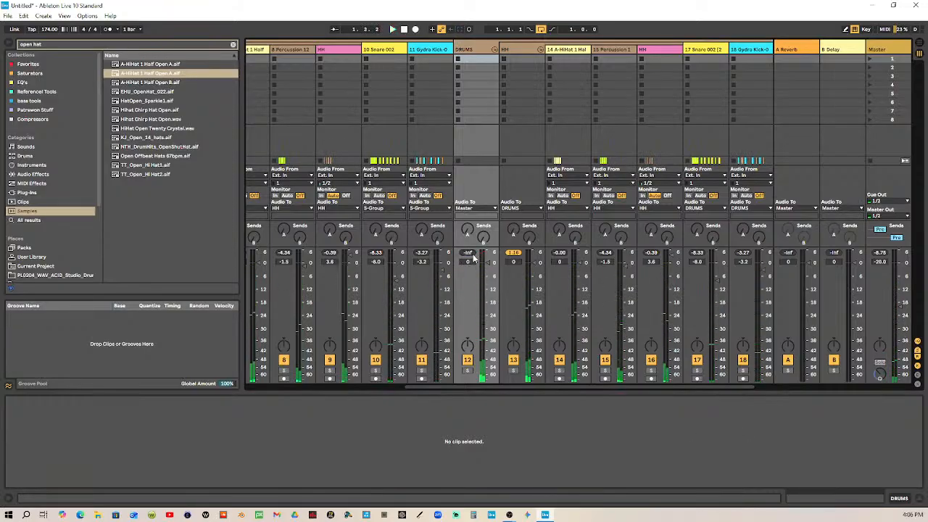
{"action": "left_click", "coordinate": [516, 254]}
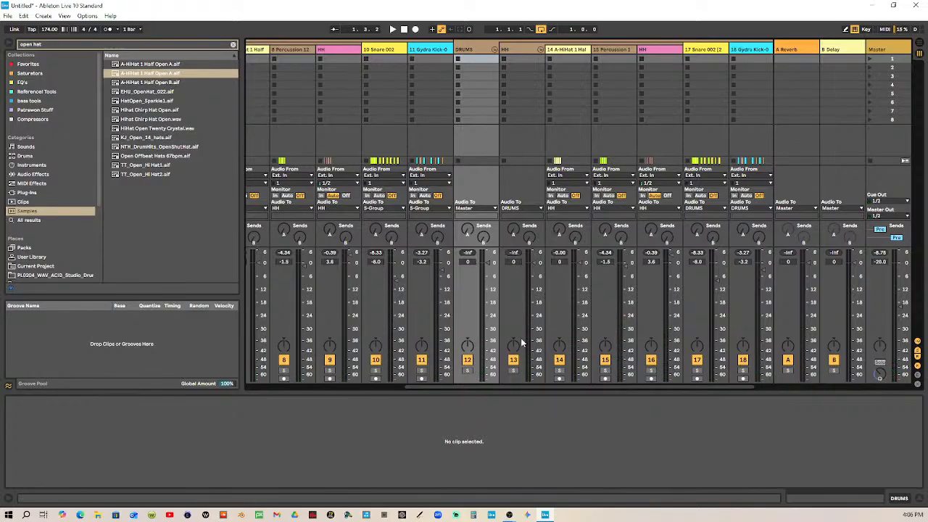
Fold the HH subgroups inside both drum groups and fold the original drum group, track 5
{"action": "left_click_drag", "start_coordinate": [553, 387], "coordinate": [653, 380]}
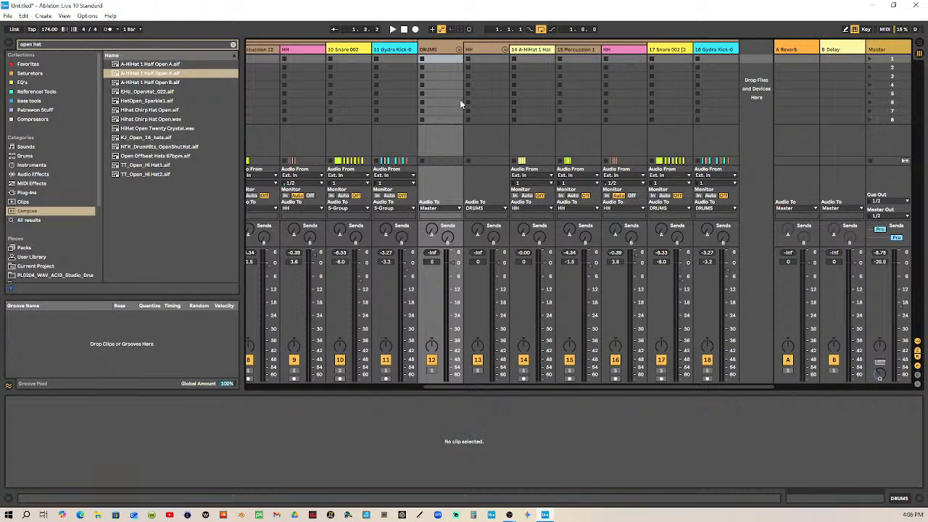
{"action": "left_click", "coordinate": [502, 49]}
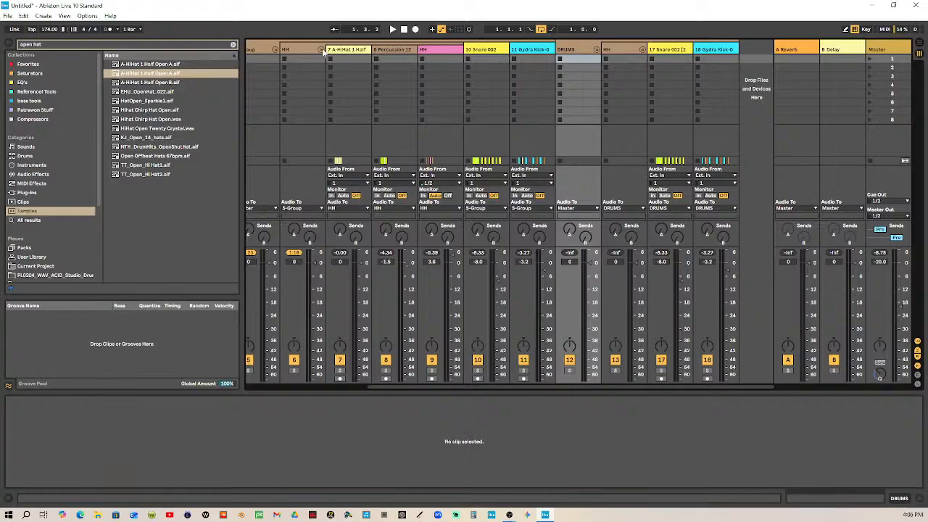
{"action": "left_click", "coordinate": [321, 50]}
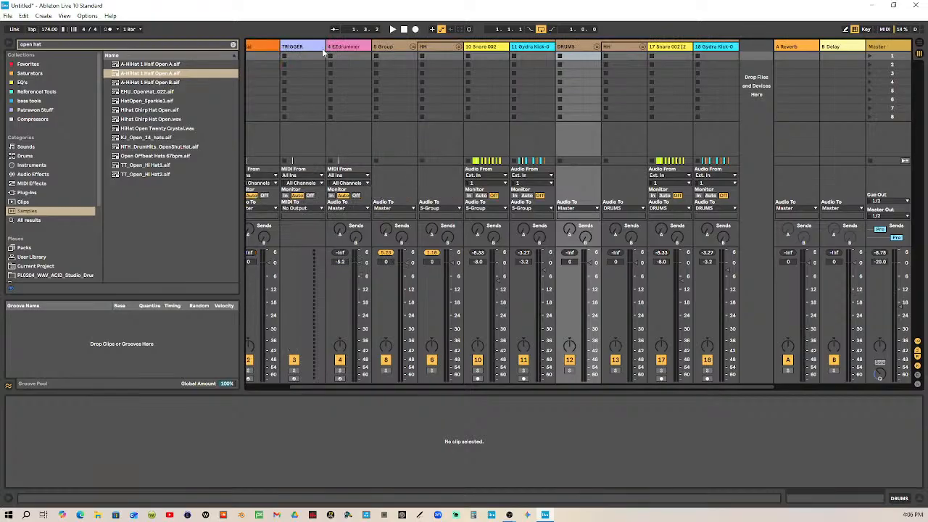
{"action": "left_click", "coordinate": [414, 48]}
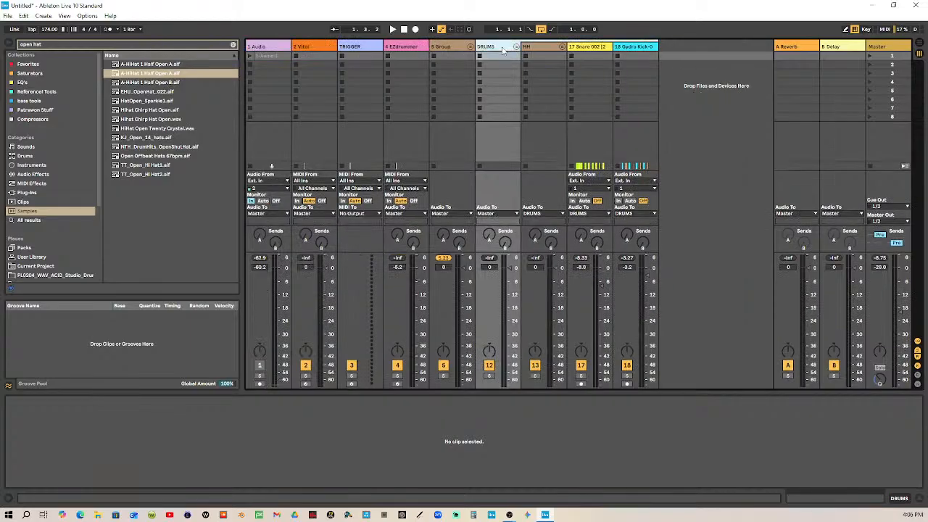
Play the loop, toggling solo on the DRUMS group to compare it against both groups playing together, and stop playback
{"action": "left_click", "coordinate": [467, 48]}
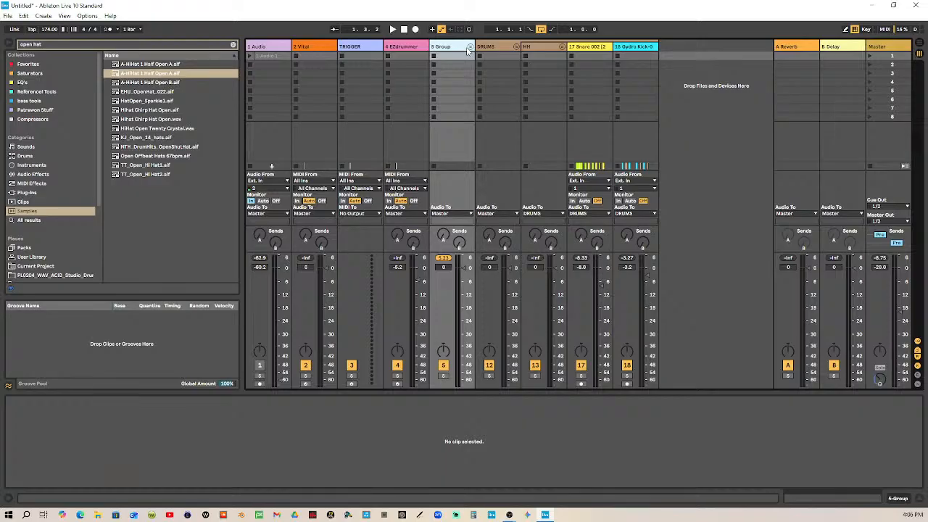
{"action": "left_click", "coordinate": [498, 46]}
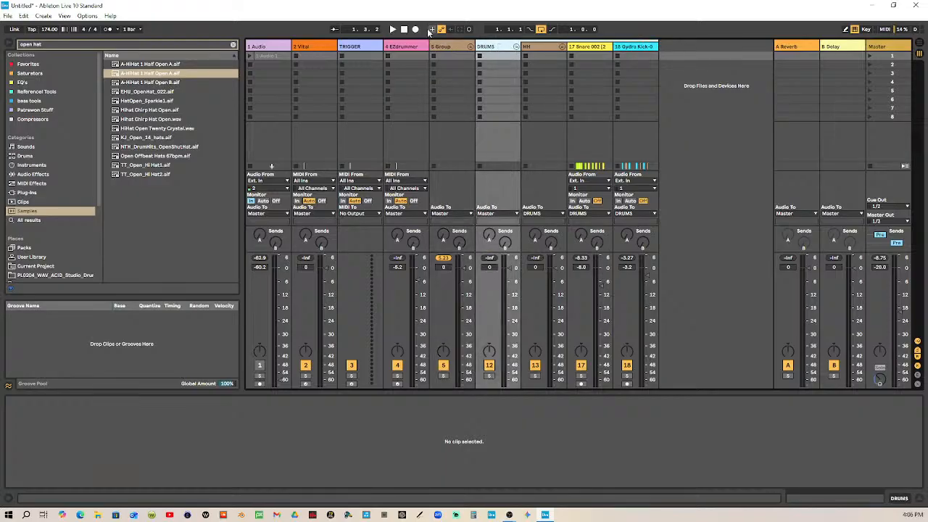
{"action": "left_click", "coordinate": [392, 29]}
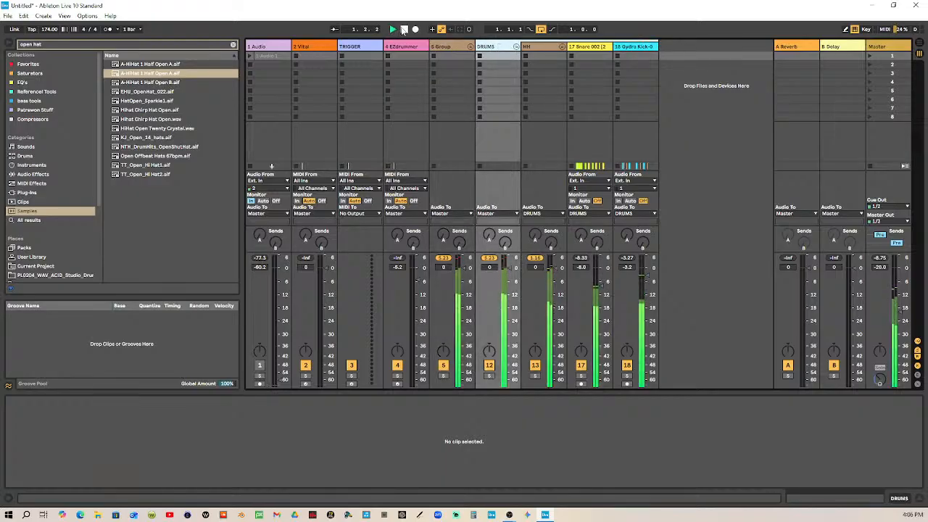
{"action": "left_click", "coordinate": [489, 375]}
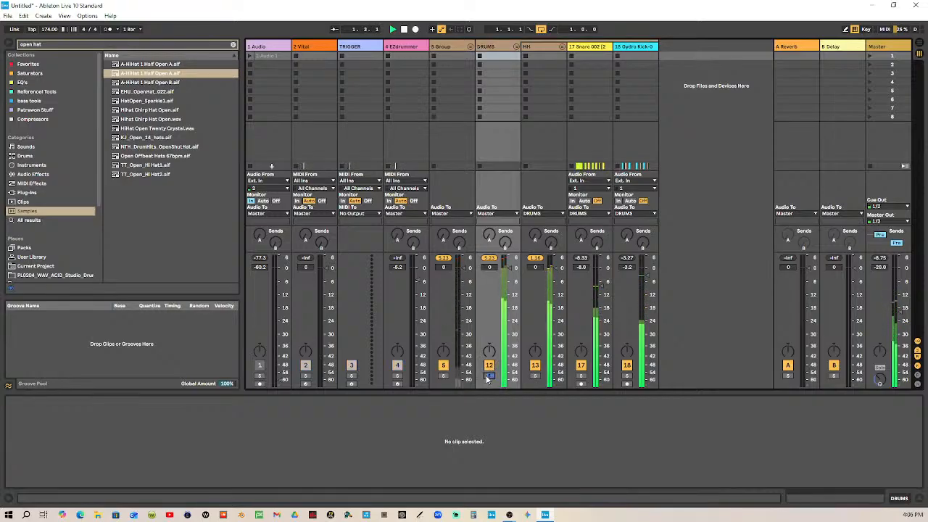
{"action": "left_click", "coordinate": [490, 376]}
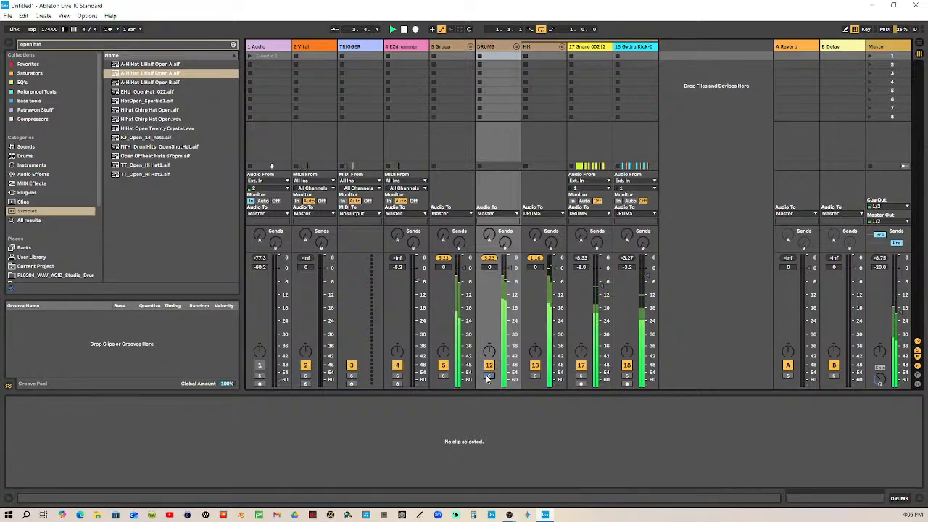
{"action": "key", "text": "space"}
Unfold the HH subgroup inside DRUMS, ungroup DRUMS, and play the loop briefly to hear the result
{"action": "left_click", "coordinate": [561, 46]}
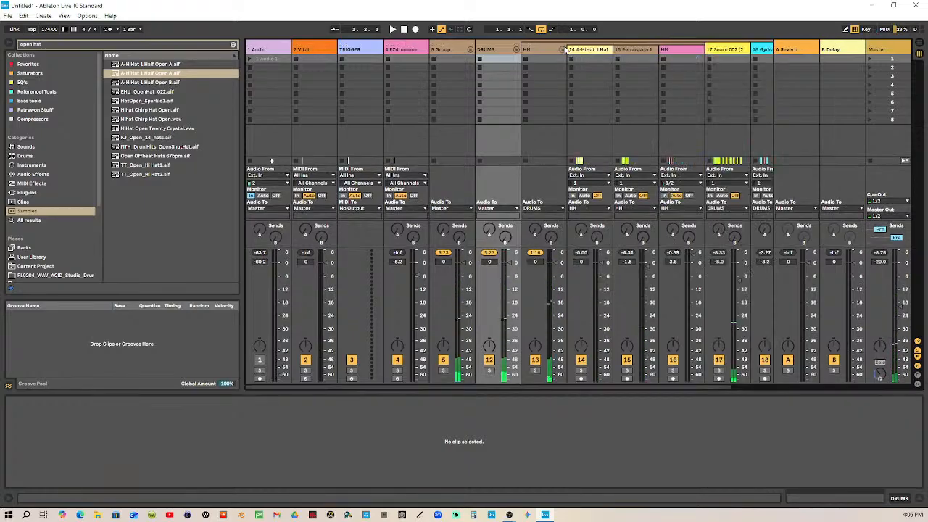
{"action": "left_click", "coordinate": [510, 49]}
{"action": "right_click", "coordinate": [509, 49]}
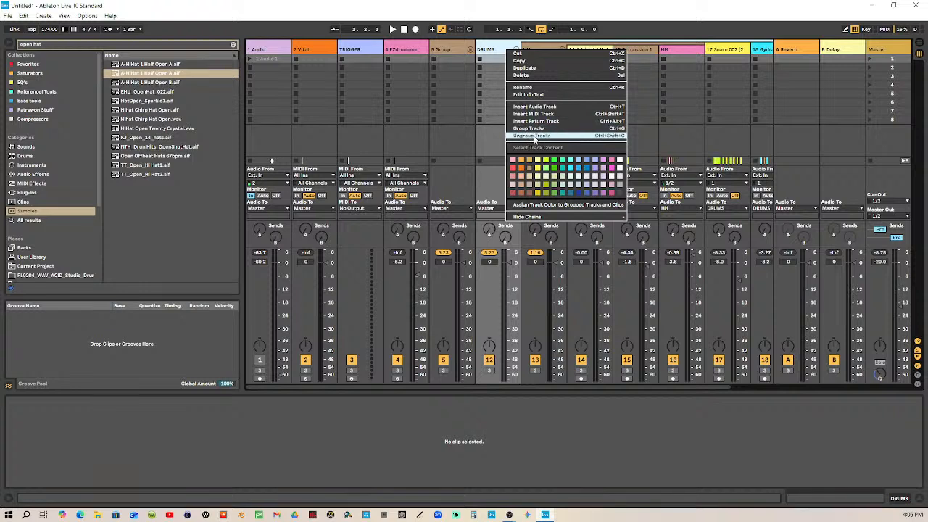
{"action": "left_click", "coordinate": [534, 135]}
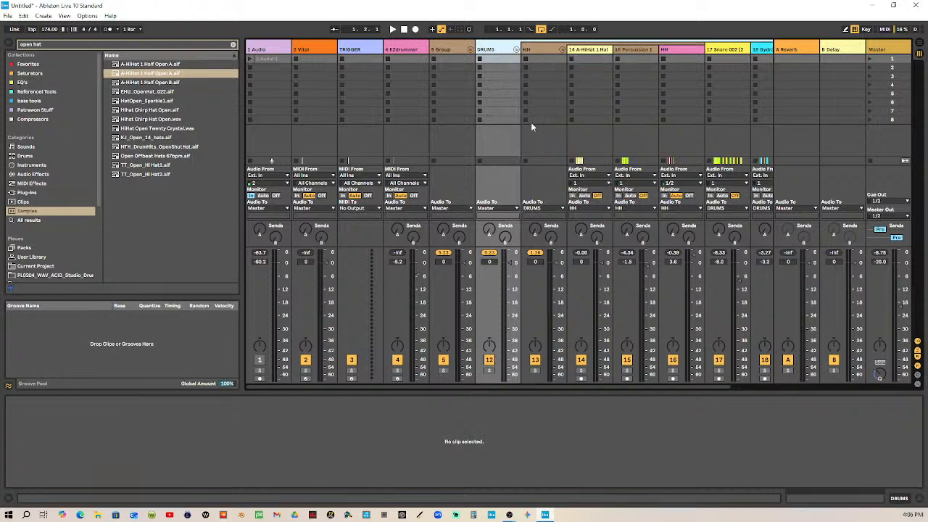
{"action": "left_click", "coordinate": [392, 29]}
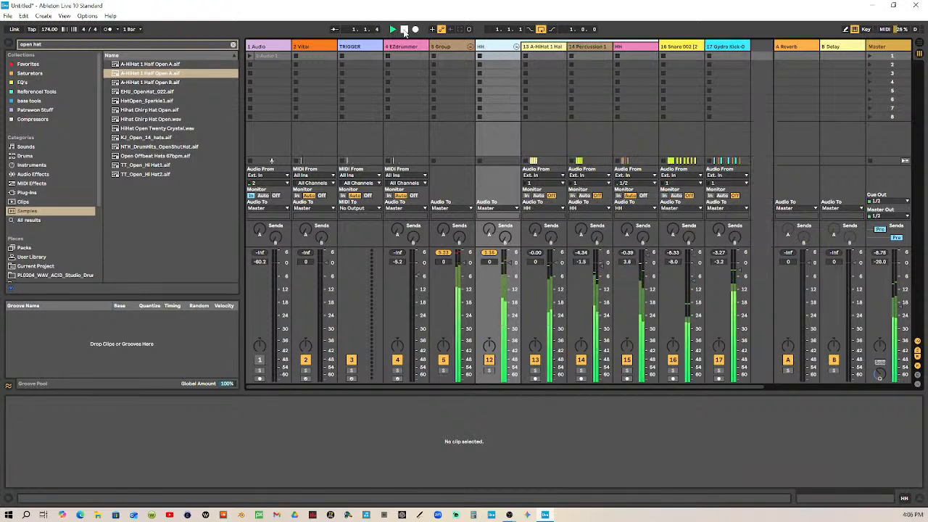
{"action": "left_click", "coordinate": [405, 29]}
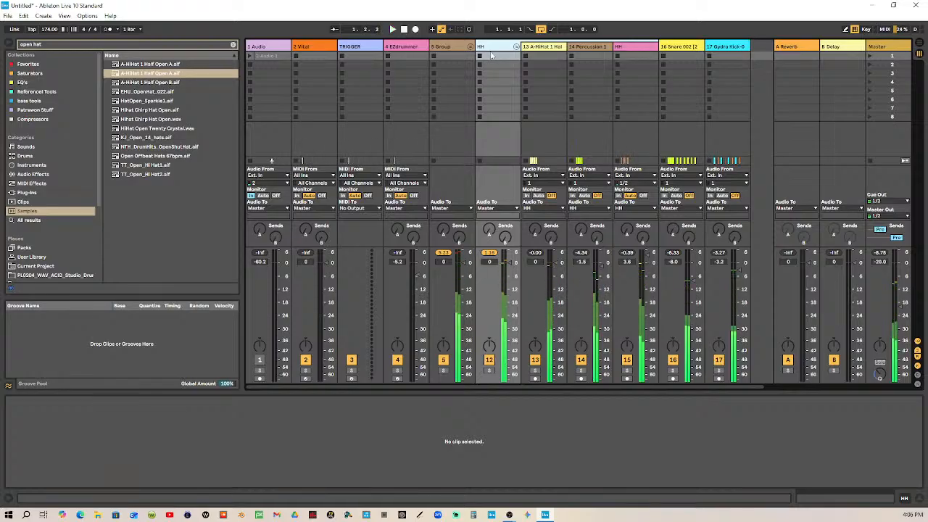
Unfold the original drum group, track 5, to check its tracks, and delete the whole group
{"action": "left_click", "coordinate": [470, 46]}
{"action": "left_click", "coordinate": [470, 46]}
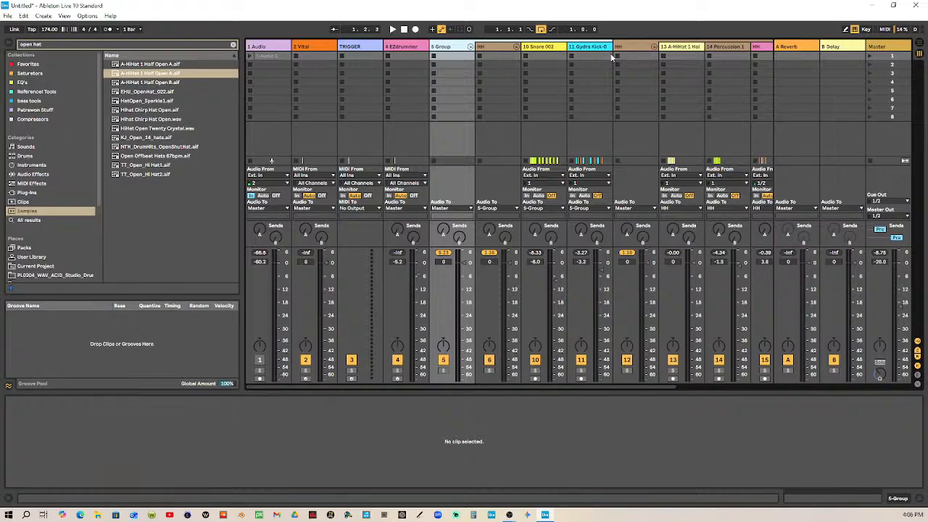
{"action": "left_click", "coordinate": [505, 46]}
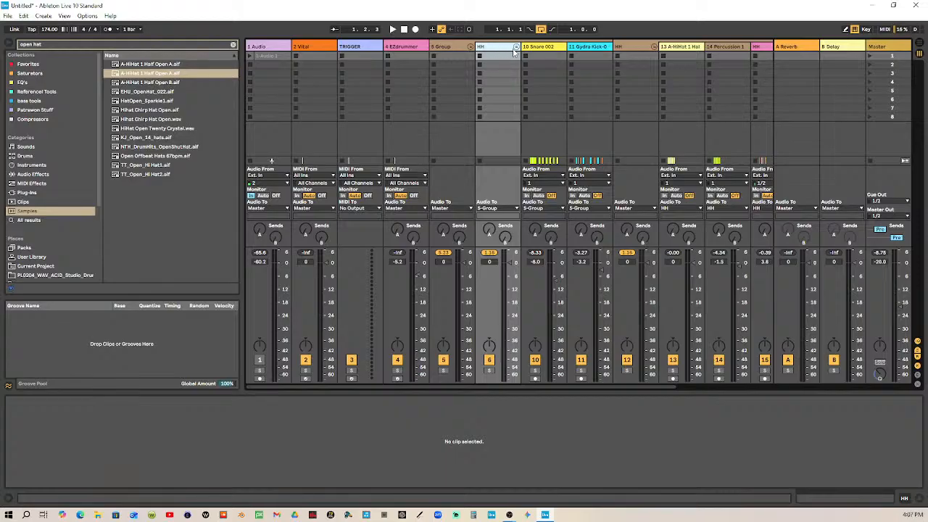
{"action": "left_click", "coordinate": [454, 49]}
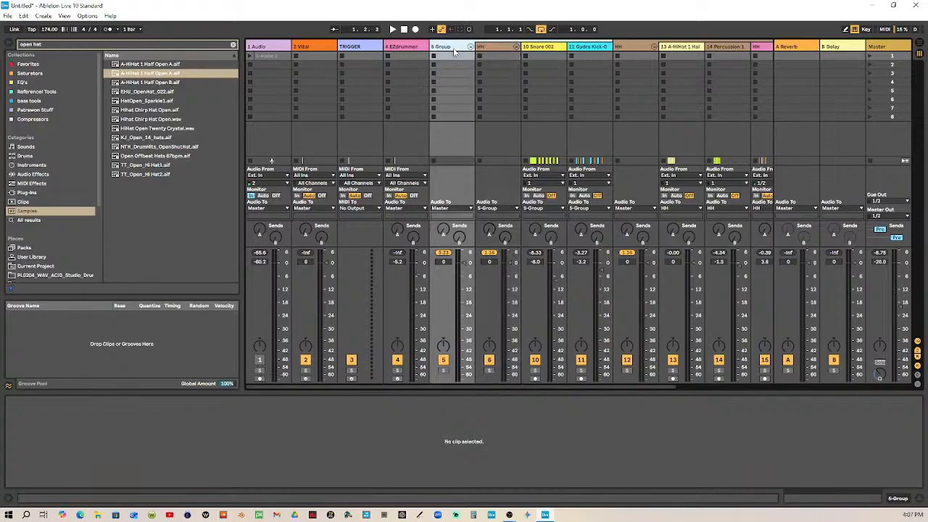
{"action": "key", "text": "Delete"}
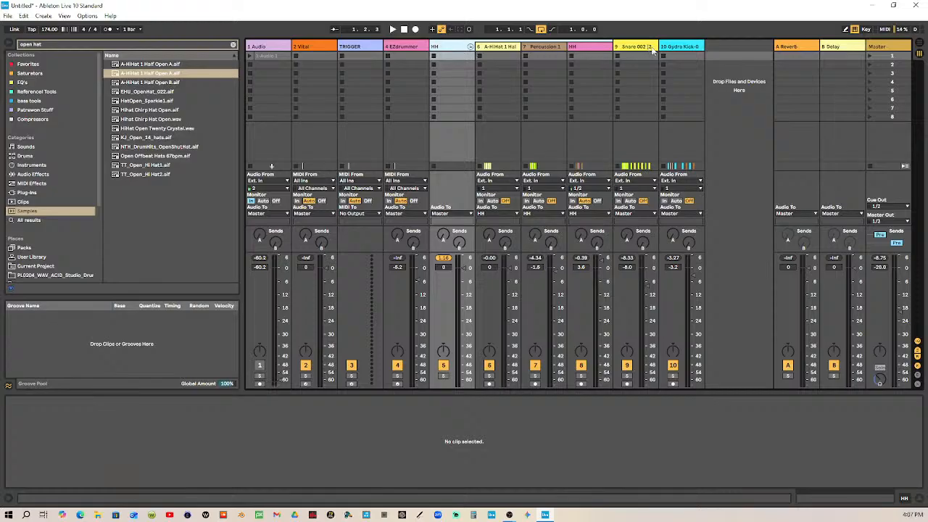
Group the remaining HH group, Snare and kick tracks together and play the loop
{"action": "left_click", "coordinate": [676, 47]}
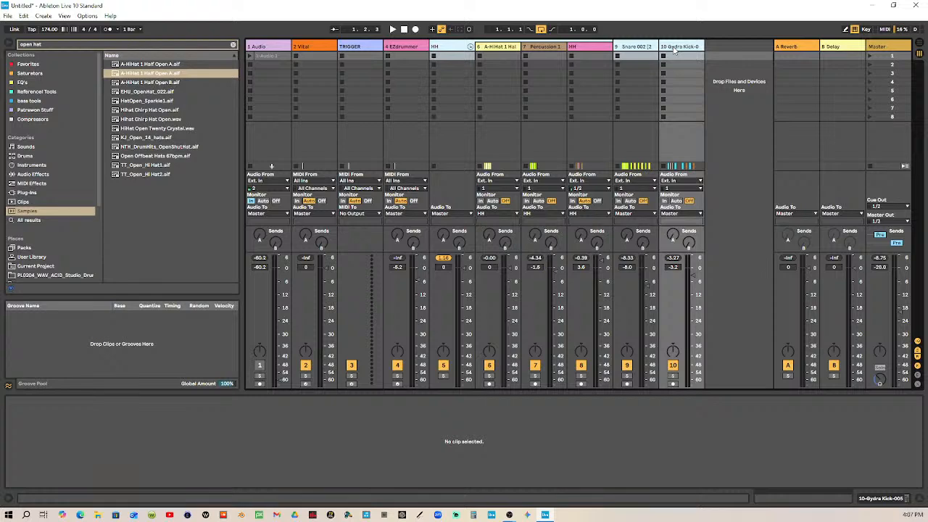
{"action": "key", "text": "ctrl+g"}
{"action": "left_click", "coordinate": [392, 29]}
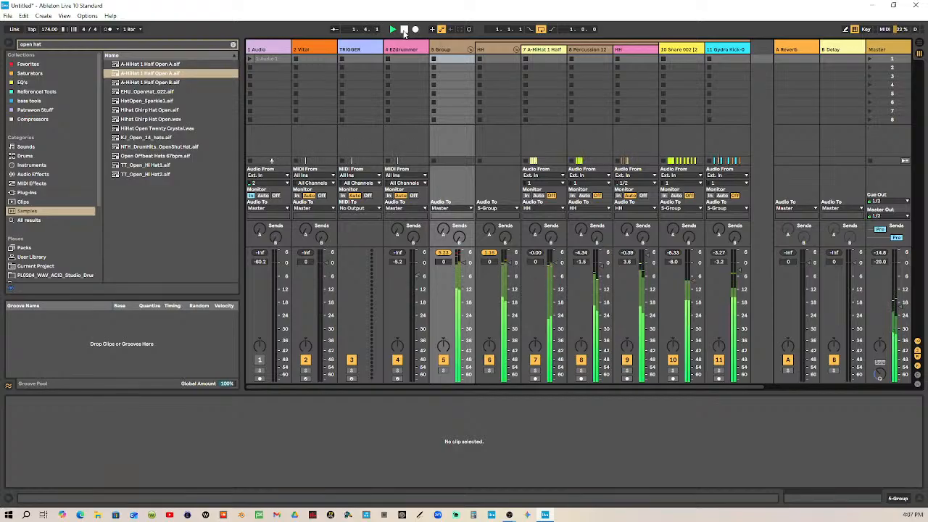
Stop playback and rename the new drum group, track 5, as DRUMDS
{"action": "left_click", "coordinate": [454, 49]}
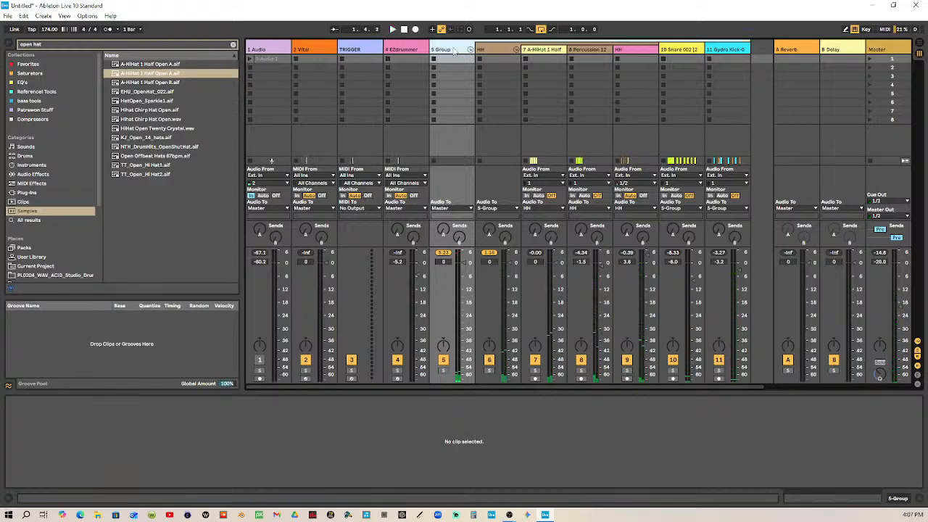
{"action": "key", "text": "ctrl+r"}
{"action": "type", "text": "DR"}
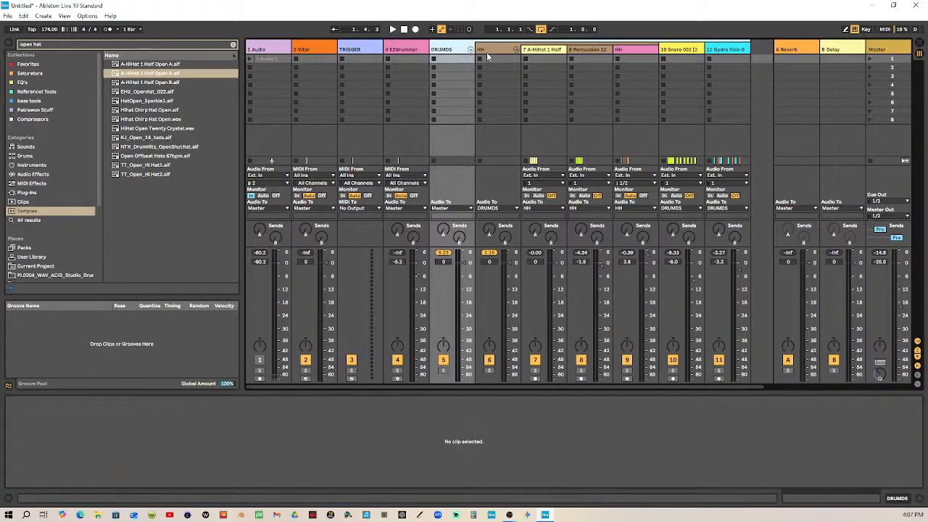
Fold the HH subgroup, lower its volume to -inf and reset the peak indicators of DRUMDS and HH
{"action": "left_click", "coordinate": [515, 49]}
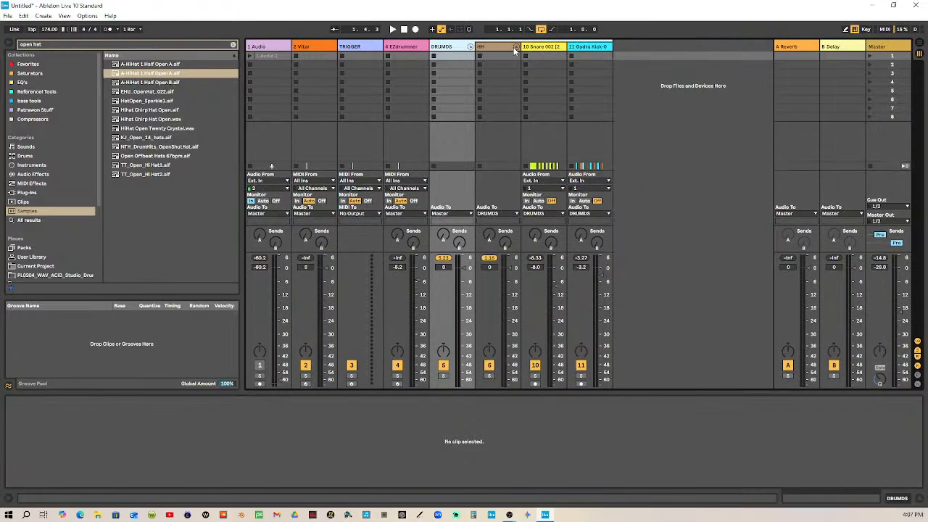
{"action": "left_click_drag", "start_coordinate": [510, 268], "coordinate": [510, 386]}
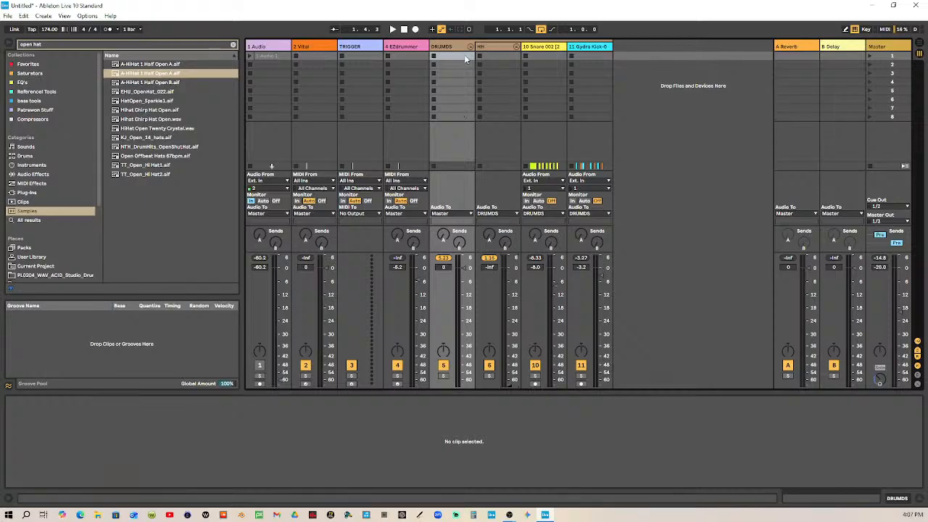
{"action": "left_click", "coordinate": [459, 50]}
{"action": "left_click", "coordinate": [443, 259]}
{"action": "left_click", "coordinate": [487, 258]}
Play the loop with the Snare and kick tracks selected and raise both volumes, the kick to 0.7 dB and the snare to -4.1 dB
{"action": "left_click", "coordinate": [549, 49]}
{"action": "left_click", "coordinate": [587, 49]}
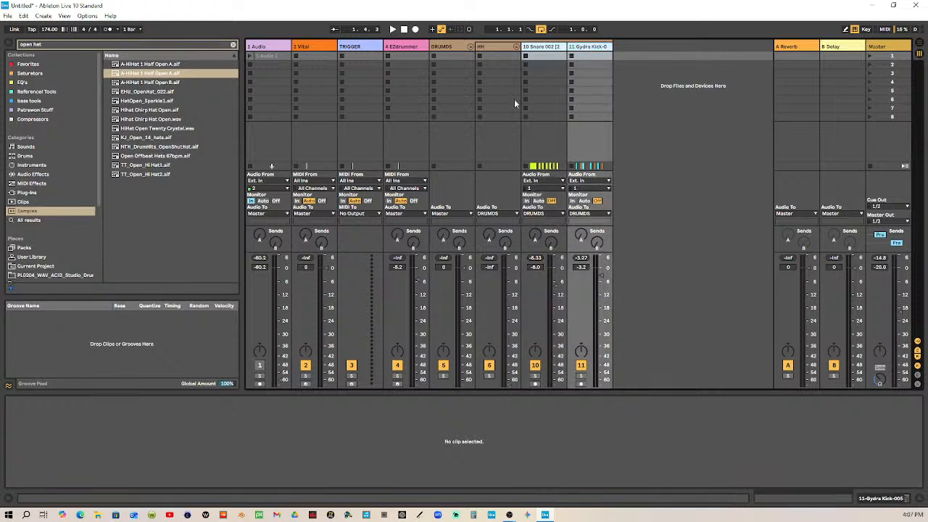
{"action": "left_click", "coordinate": [392, 29]}
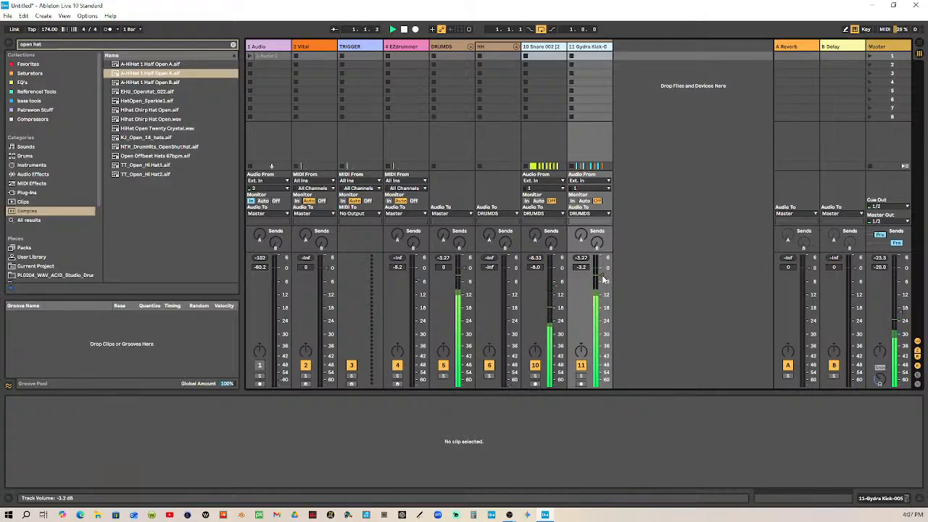
{"action": "left_click_drag", "start_coordinate": [601, 281], "coordinate": [599, 270]}
{"action": "left_click_drag", "start_coordinate": [600, 269], "coordinate": [600, 266]}
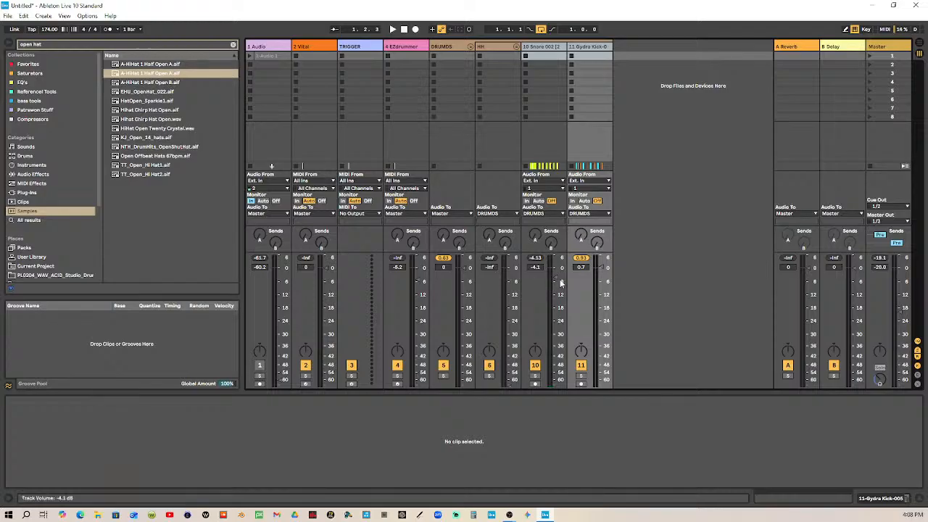
Lower only the Snare track to -inf, play the loop and bring its volume back up to -3.7 dB
{"action": "left_click", "coordinate": [551, 147]}
{"action": "left_click_drag", "start_coordinate": [555, 278], "coordinate": [555, 387]}
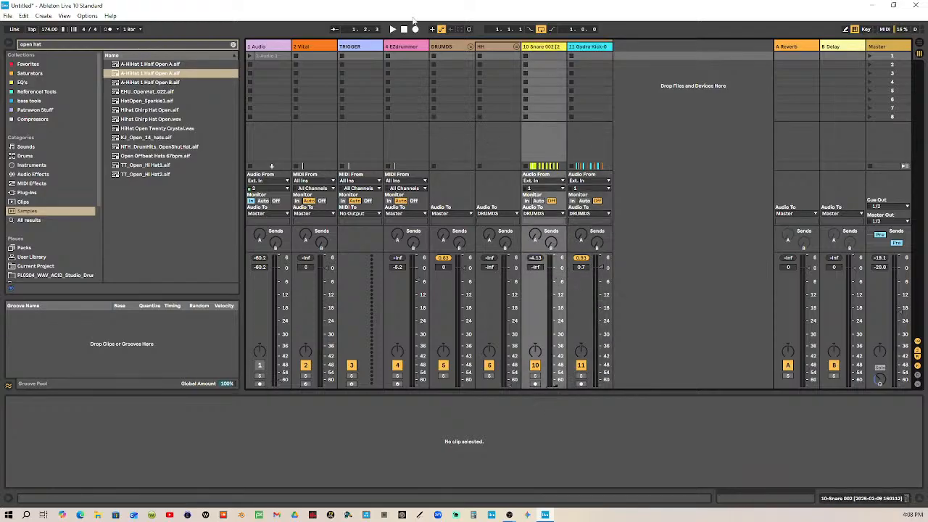
{"action": "left_click", "coordinate": [392, 30]}
{"action": "left_click_drag", "start_coordinate": [555, 381], "coordinate": [556, 282]}
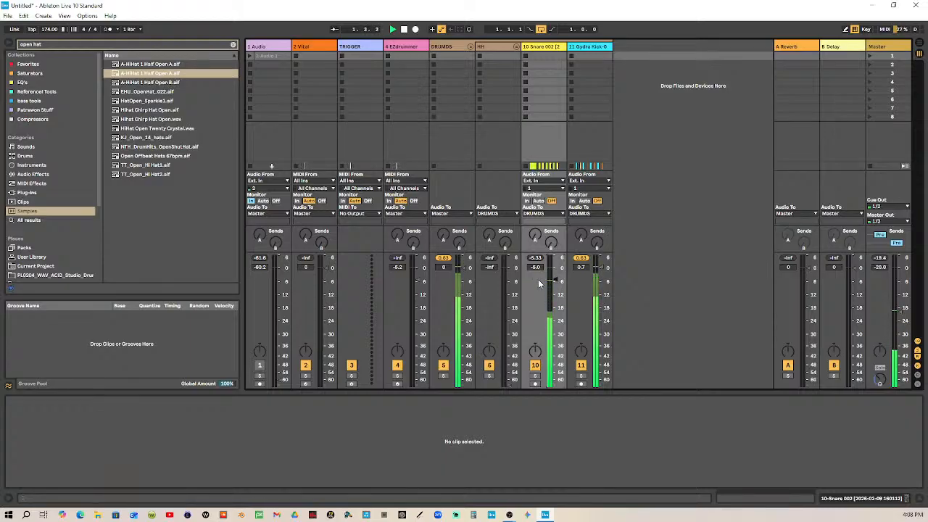
{"action": "left_click_drag", "start_coordinate": [555, 282], "coordinate": [555, 277]}
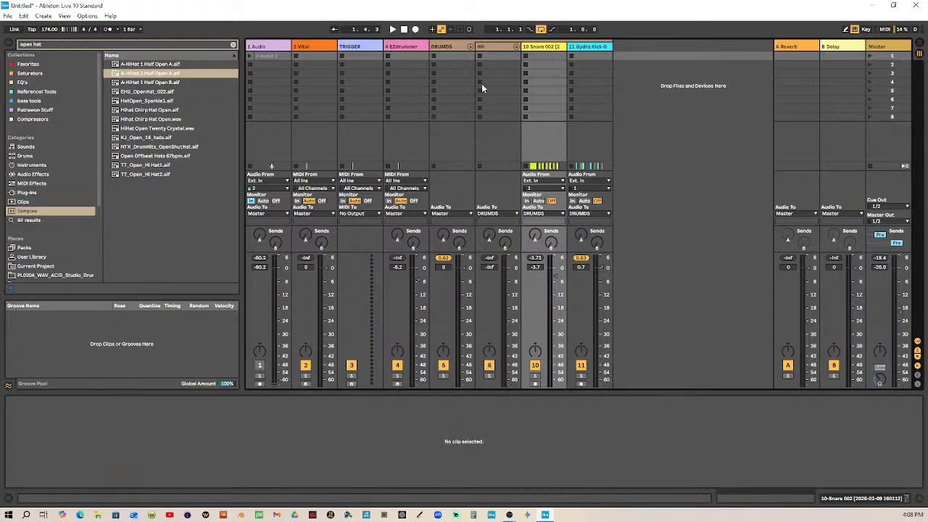
Show the DRUMDS group's effect chain, then raise the HH group's volume to -5.6 dB while the loop plays
{"action": "left_click", "coordinate": [461, 46]}
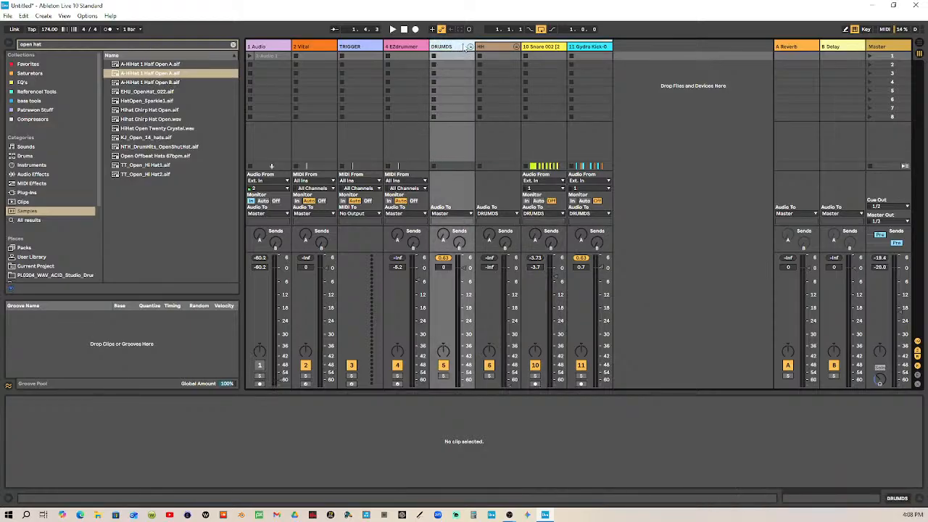
{"action": "double_click", "coordinate": [458, 46]}
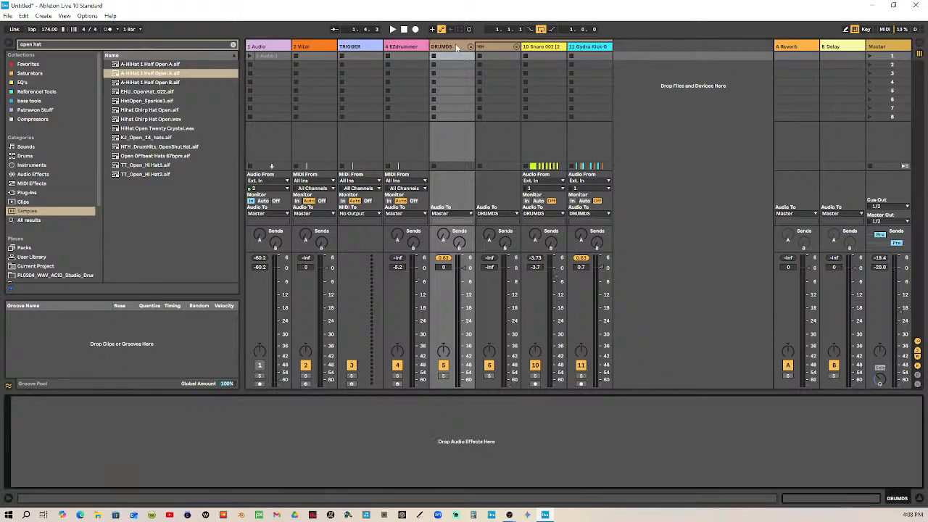
{"action": "left_click", "coordinate": [502, 45]}
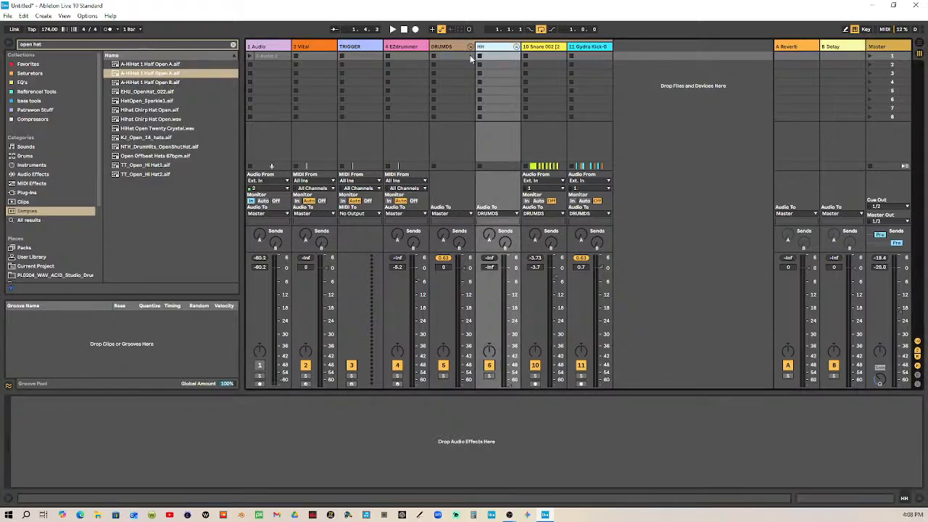
{"action": "left_click", "coordinate": [443, 47]}
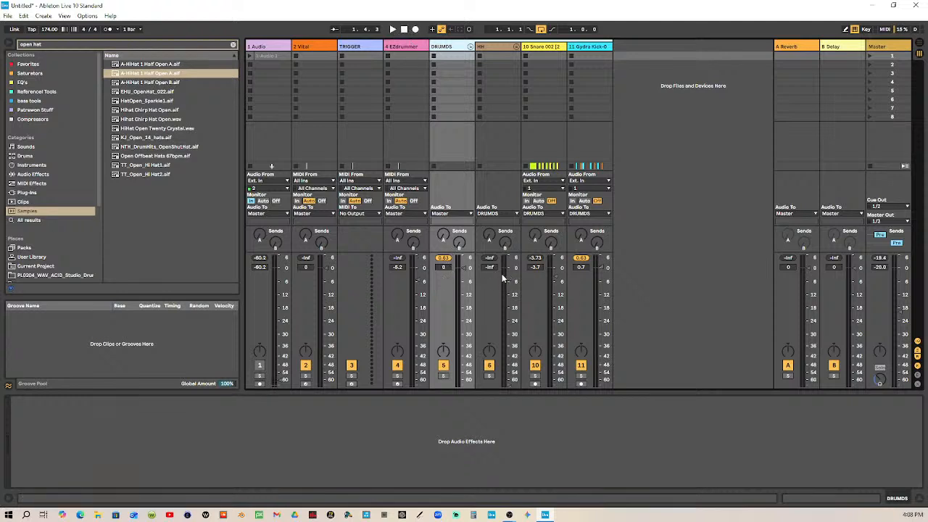
{"action": "left_click", "coordinate": [392, 29]}
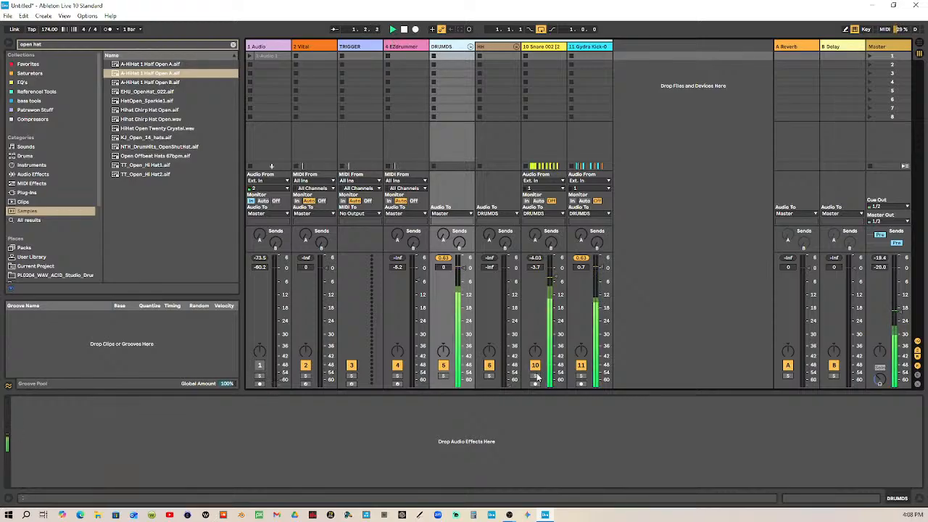
{"action": "left_click_drag", "start_coordinate": [508, 386], "coordinate": [509, 281]}
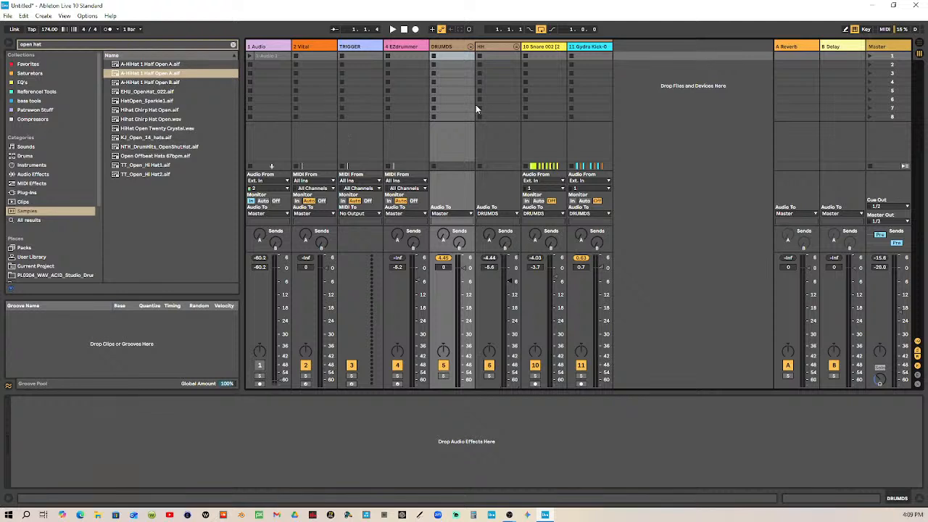
Compare the loop with the HH group muted and unmuted, resetting the DRUMDS peak indicator before listening
{"action": "left_click", "coordinate": [489, 366]}
{"action": "left_click", "coordinate": [444, 258]}
{"action": "left_click", "coordinate": [392, 30]}
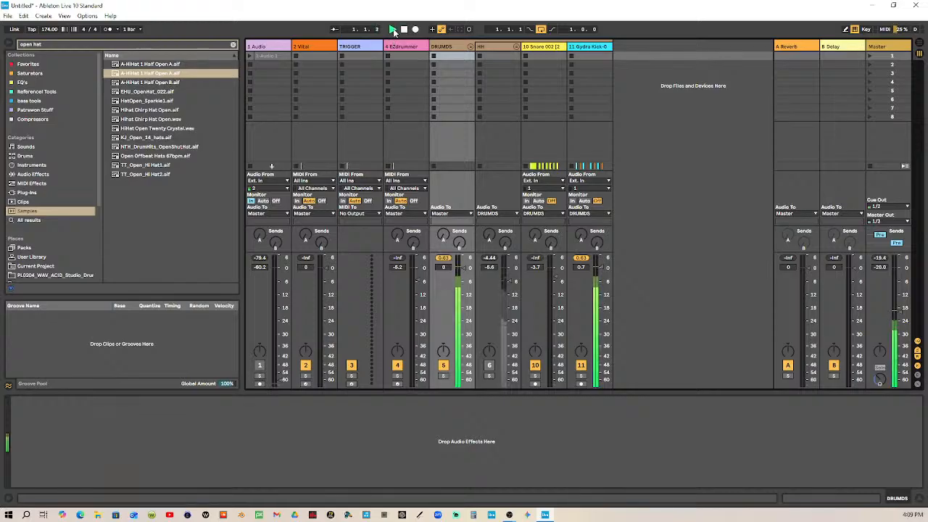
{"action": "key", "text": "space"}
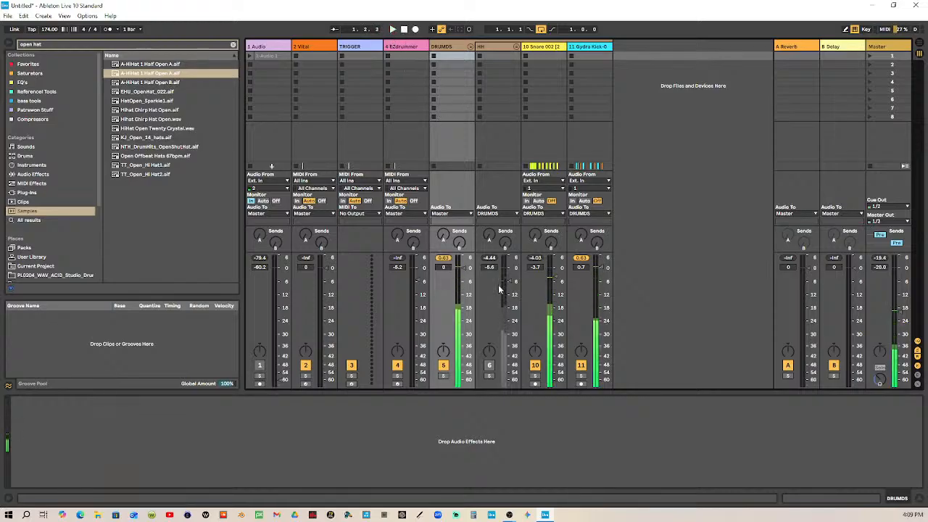
{"action": "left_click", "coordinate": [489, 365]}
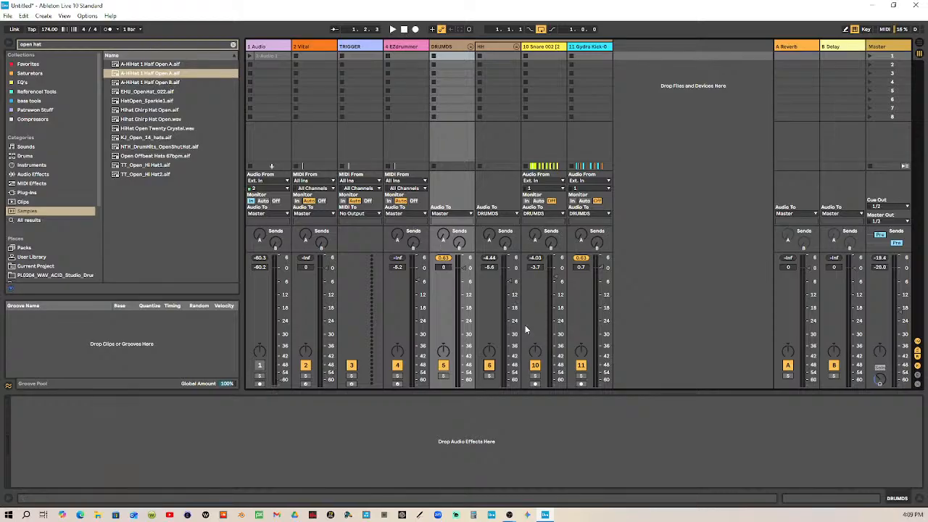
{"action": "left_click", "coordinate": [392, 29]}
Select the HH group, switch the browser to the Favorites collection and clear the "open hat" search
{"action": "left_click", "coordinate": [498, 48]}
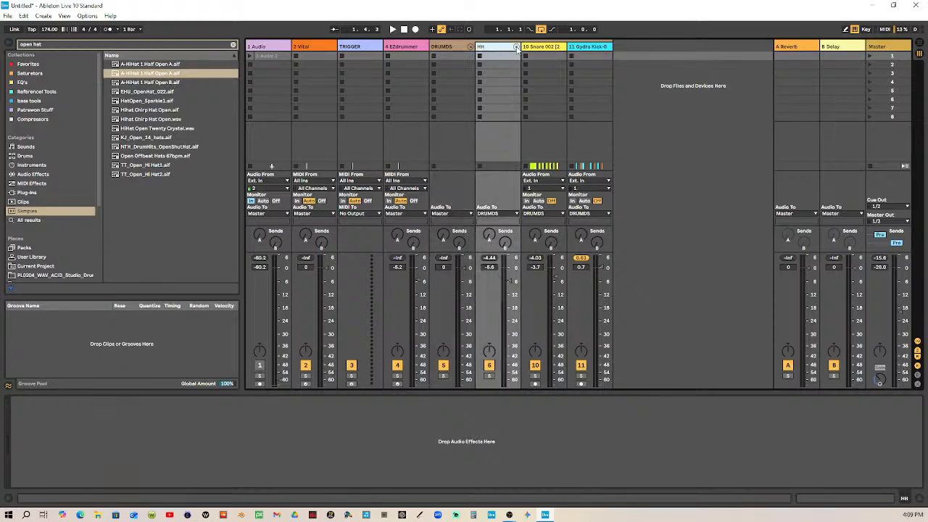
{"action": "left_click", "coordinate": [516, 47]}
{"action": "left_click", "coordinate": [515, 49]}
{"action": "left_click", "coordinate": [36, 85]}
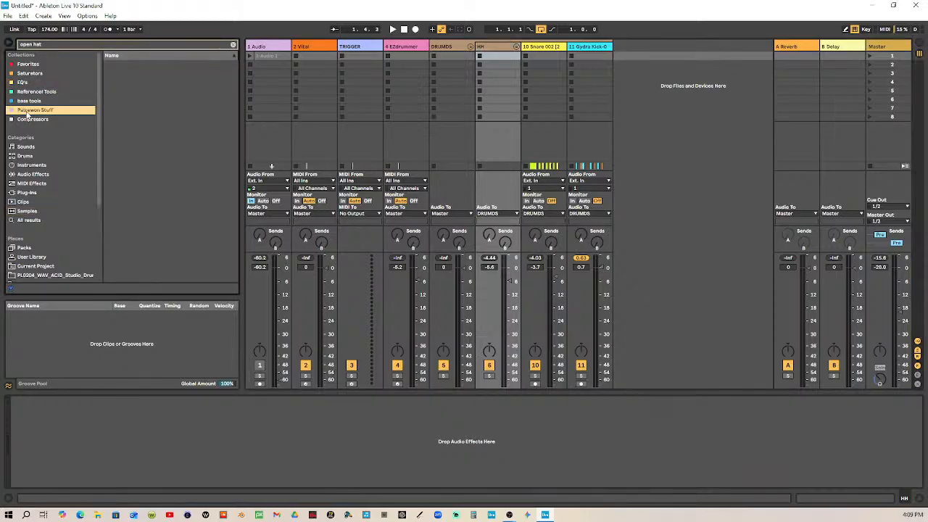
{"action": "left_click", "coordinate": [27, 111]}
{"action": "left_click", "coordinate": [28, 175]}
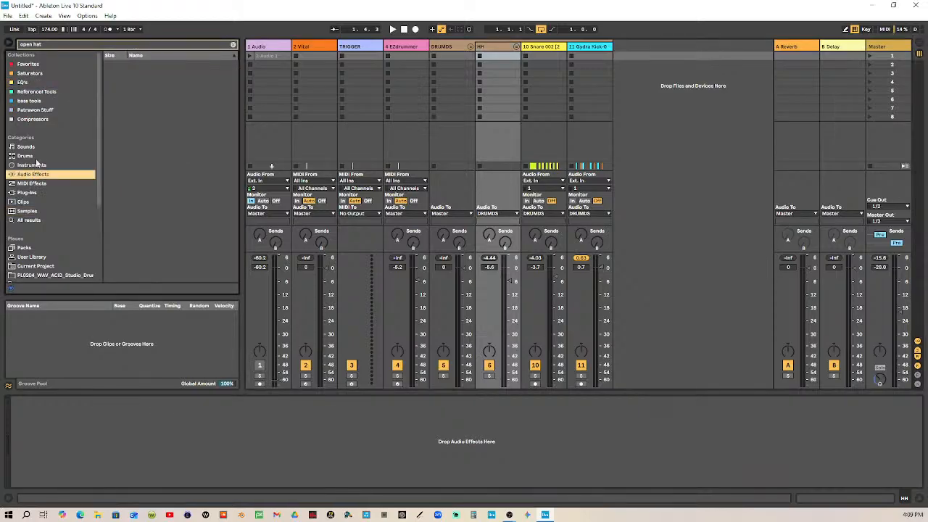
{"action": "left_click", "coordinate": [35, 110]}
{"action": "left_click", "coordinate": [36, 91]}
{"action": "left_click", "coordinate": [37, 74]}
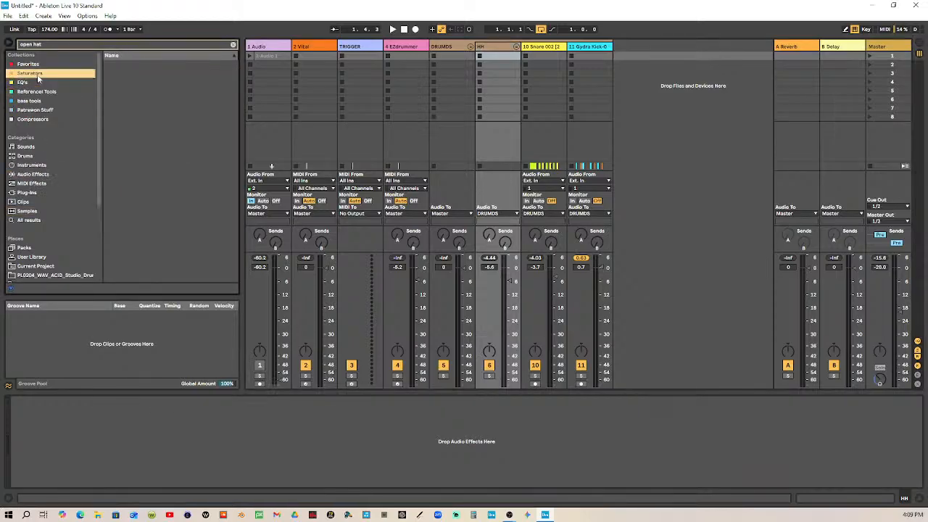
{"action": "left_click", "coordinate": [39, 64]}
{"action": "left_click", "coordinate": [233, 46]}
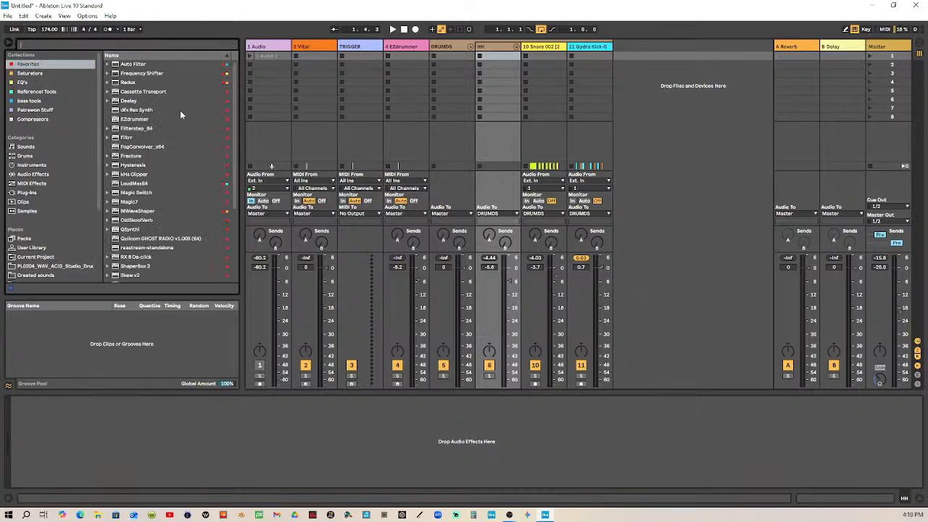
Add the Compressor audio effect to the HH group and select the device
{"action": "left_click", "coordinate": [46, 176]}
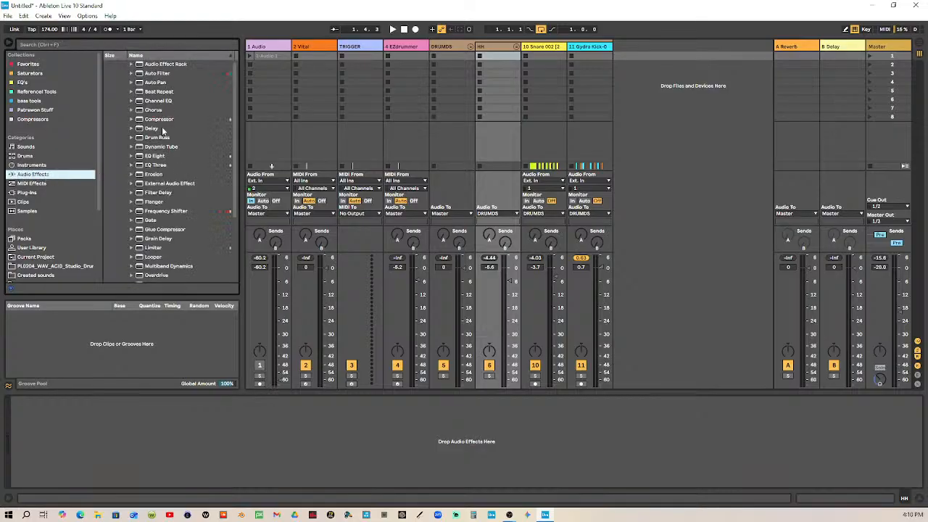
{"action": "left_click_drag", "start_coordinate": [160, 122], "coordinate": [497, 46]}
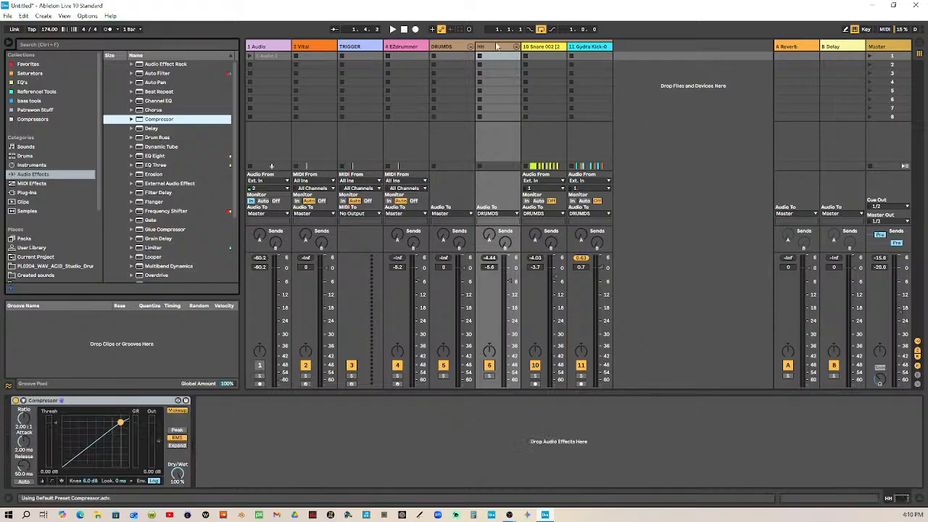
{"action": "left_click", "coordinate": [135, 402]}
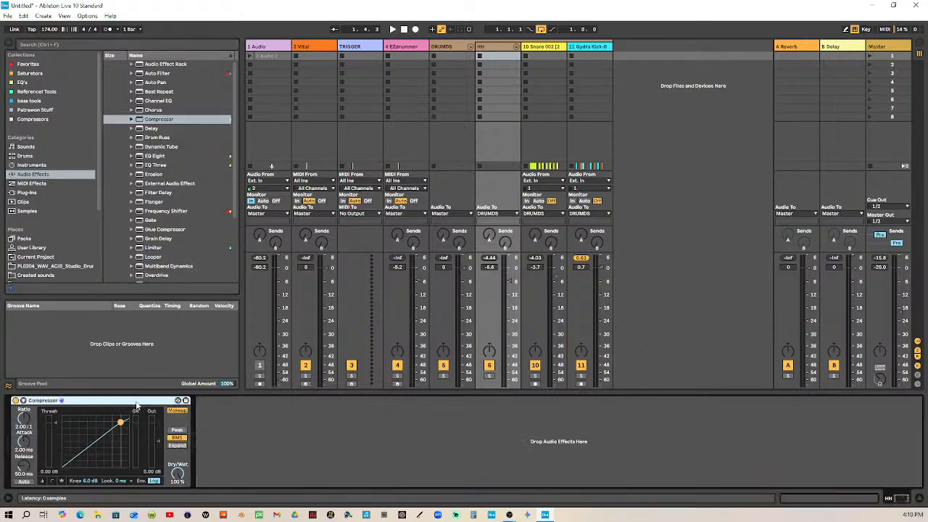
{"action": "key", "text": "ctrl+d"}
Check the Snare track's effects and rename the Gydra kick track, track 11, as Kick-005
{"action": "left_click", "coordinate": [550, 50]}
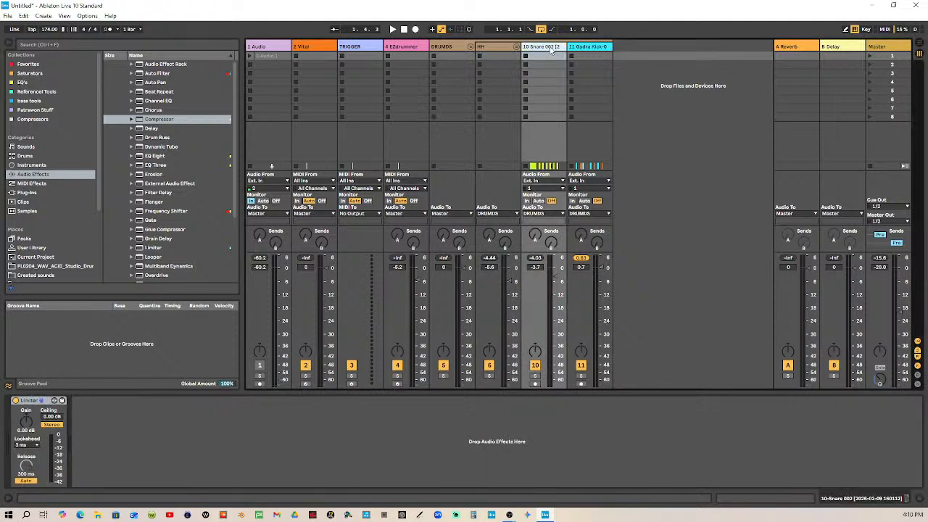
{"action": "left_click", "coordinate": [601, 48]}
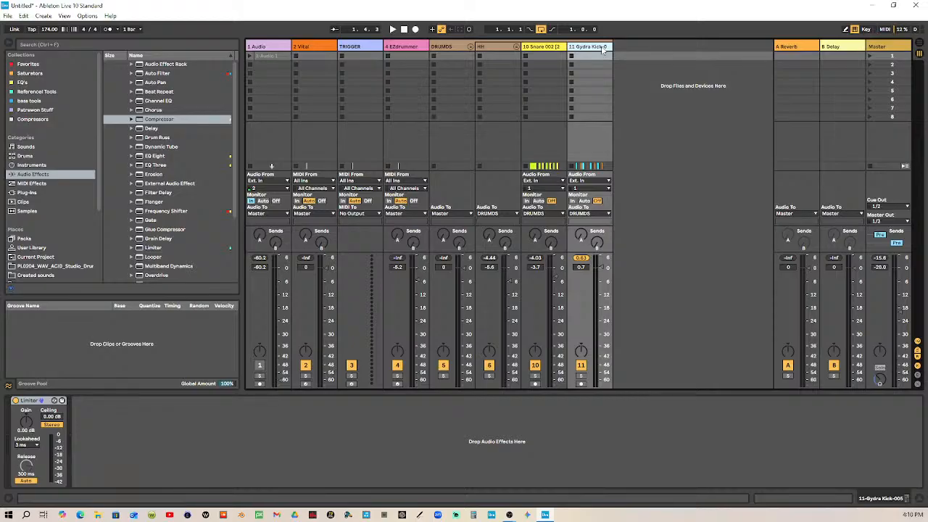
{"action": "key", "text": "ctrl+r"}
{"action": "left_click", "coordinate": [602, 48]}
{"action": "key", "text": "BackSpace"}
{"action": "key", "text": "BackSpace"}
{"action": "key", "text": "BackSpace"}
{"action": "key", "text": "BackSpace"}
{"action": "key", "text": "BackSpace"}
{"action": "key", "text": "BackSpace"}
{"action": "key", "text": "BackSpace"}
{"action": "key", "text": "Return"}
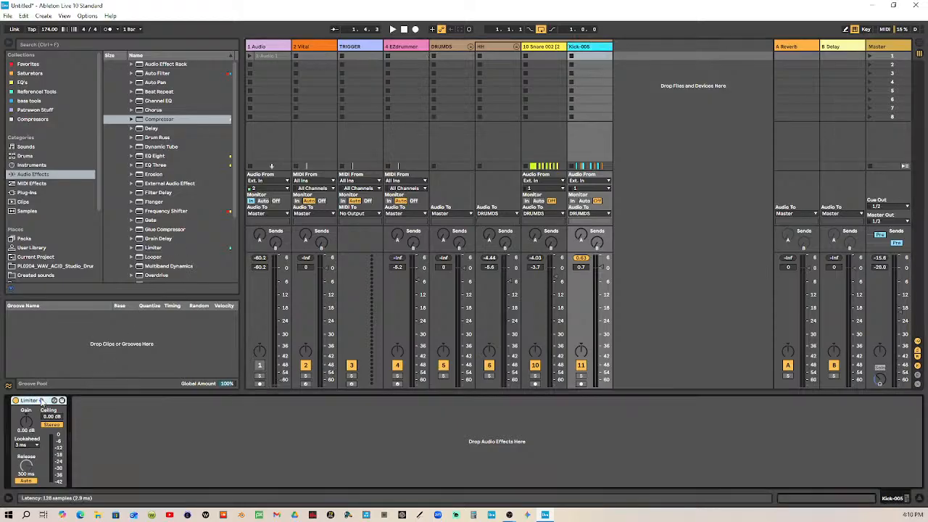
Delete the Limiter from the Kick-005 and Snare tracks and check the DRUMDS group's effect chain
{"action": "key", "text": "Delete"}
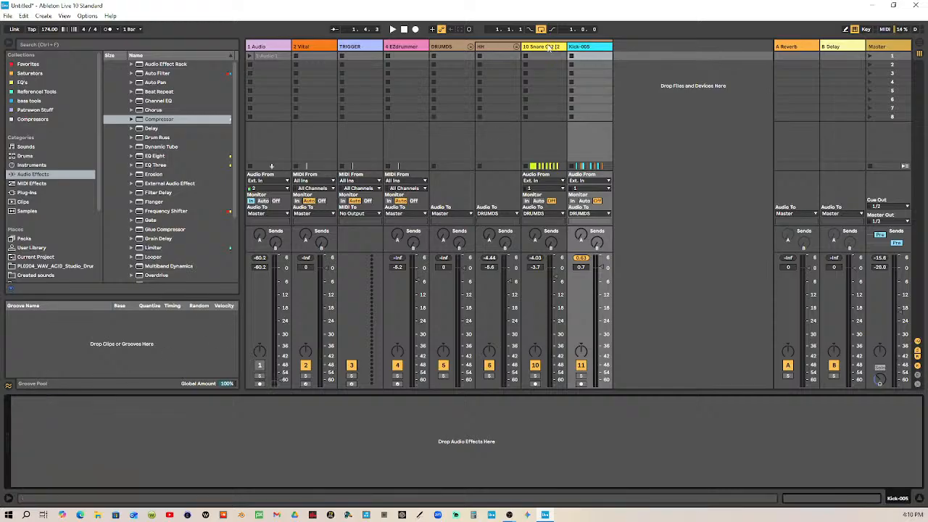
{"action": "left_click", "coordinate": [548, 47]}
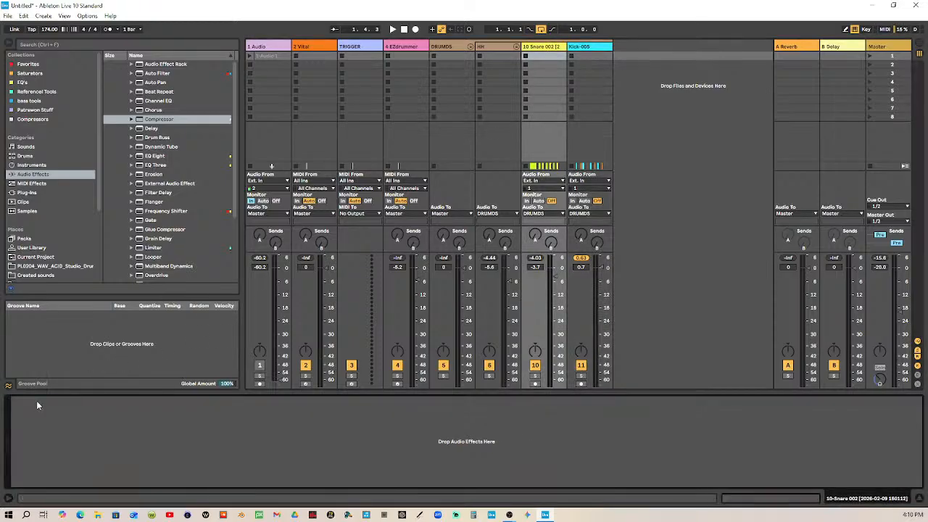
{"action": "left_click", "coordinate": [454, 47]}
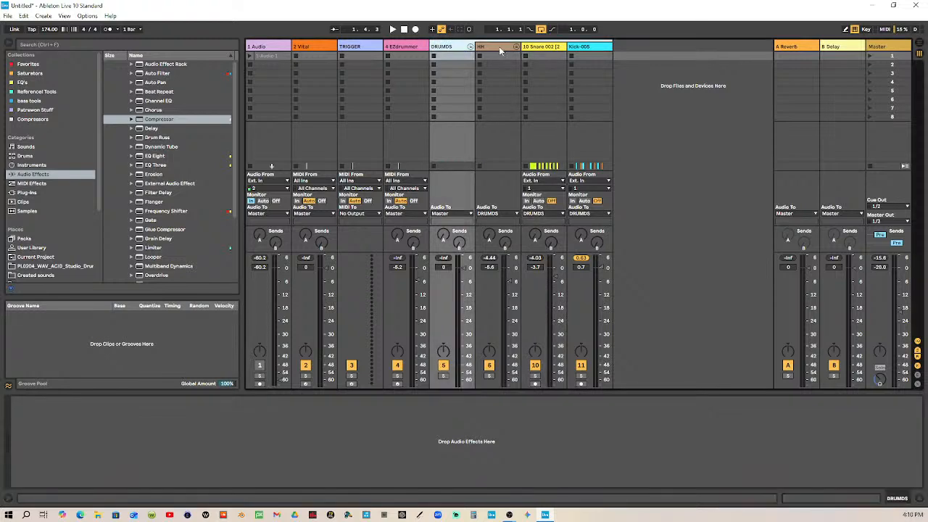
Unfold the HH subgroup and delete the Limiter from the A-HiHat 1 Half track and the effect from the Percussion 12 track
{"action": "left_click", "coordinate": [516, 47]}
{"action": "left_click", "coordinate": [540, 49]}
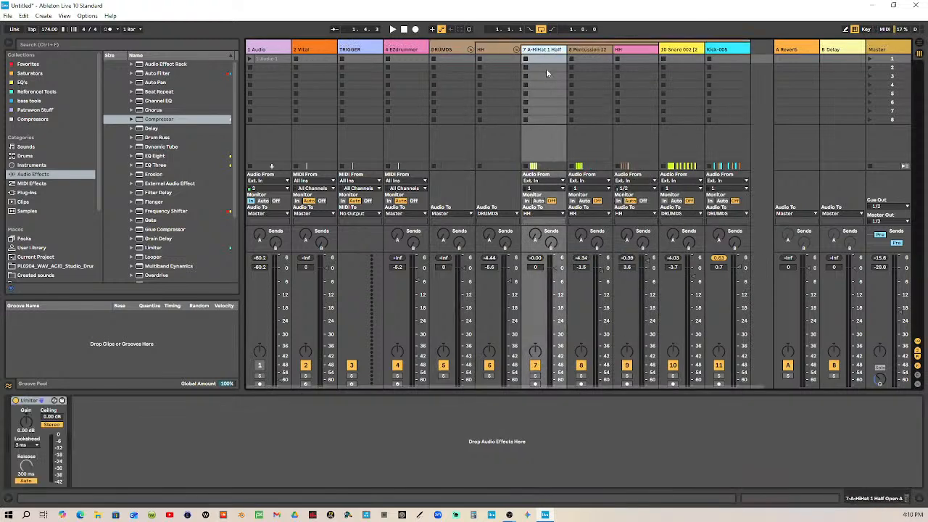
{"action": "left_click", "coordinate": [43, 402]}
{"action": "key", "text": "Delete"}
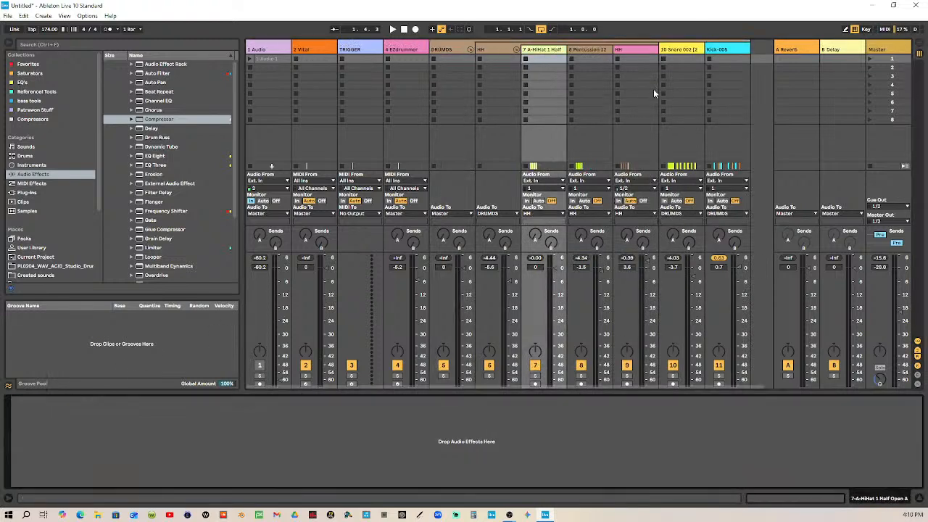
{"action": "left_click", "coordinate": [593, 64]}
{"action": "left_click", "coordinate": [23, 413]}
{"action": "key", "text": "Delete"}
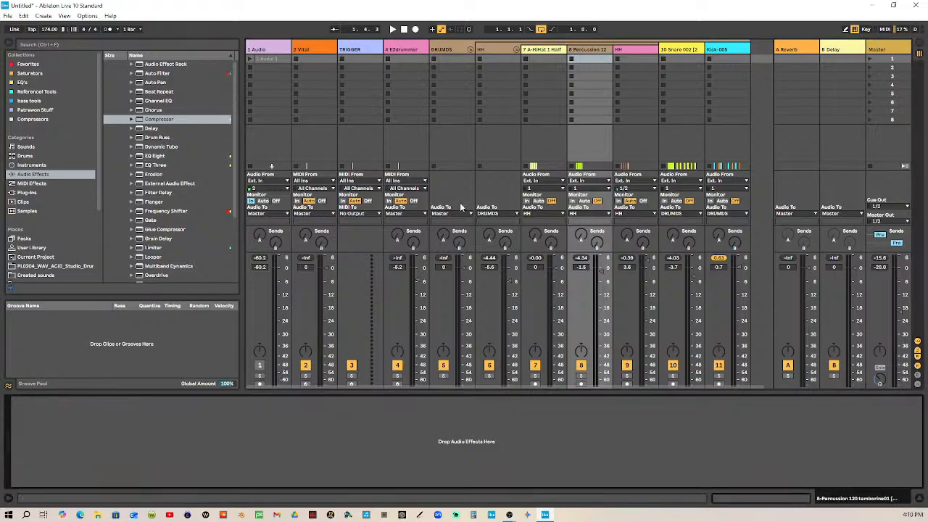
Delete the Limiter from the HH audio track inside the HH subgroup and fold the subgroup
{"action": "left_click", "coordinate": [630, 57]}
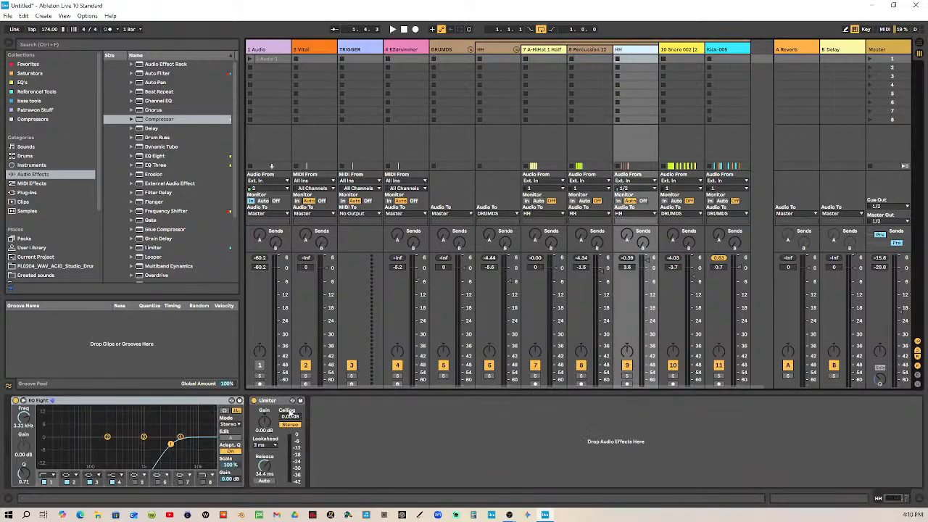
{"action": "left_click", "coordinate": [285, 405]}
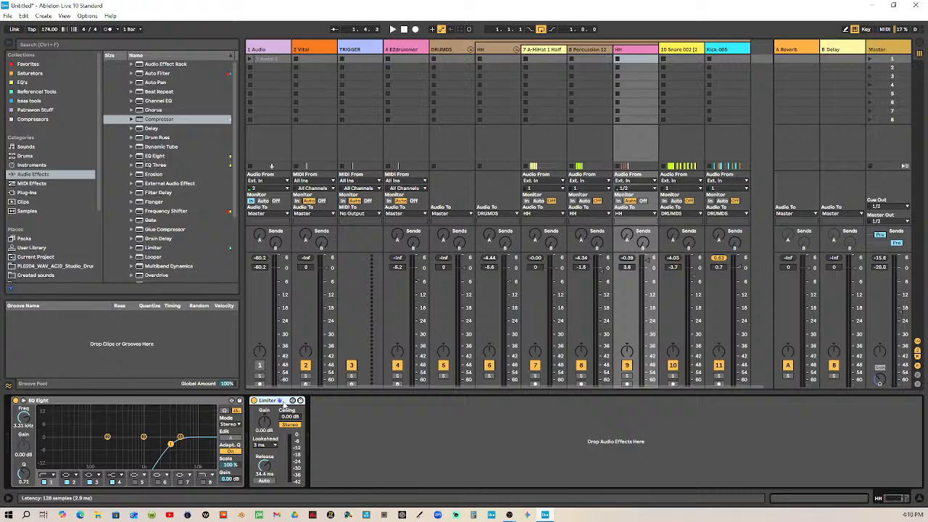
{"action": "key", "text": "Delete"}
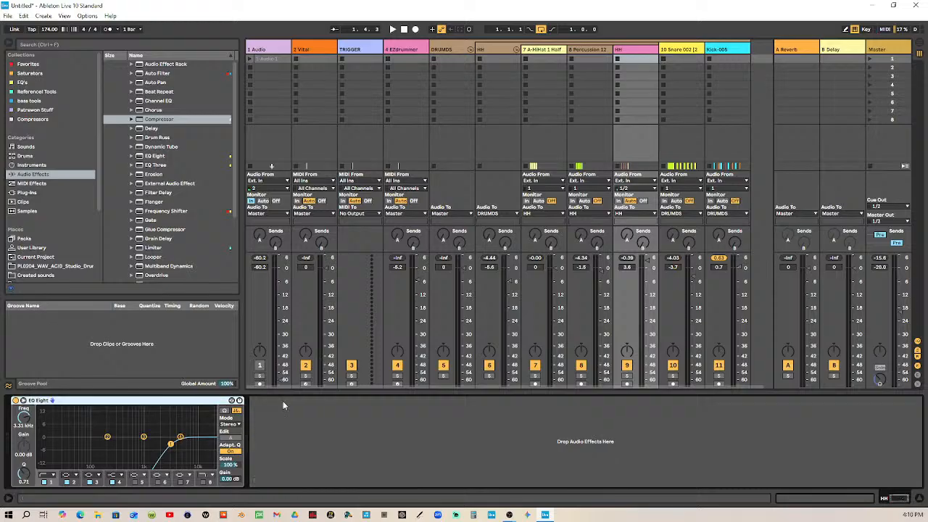
{"action": "left_click", "coordinate": [515, 49]}
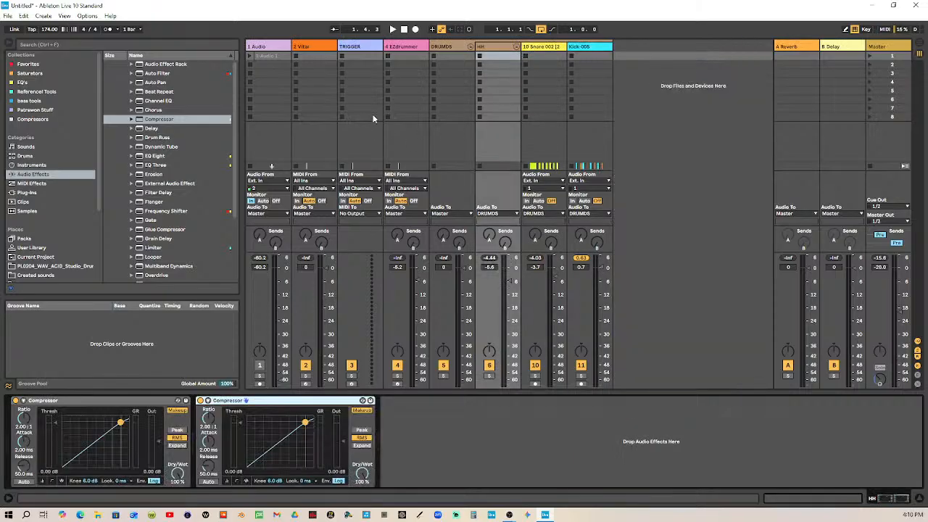
Enable sidechain on the HH group's first Compressor with Kick-005 as its audio source and set it to Peak mode
{"action": "left_click", "coordinate": [392, 29]}
{"action": "left_click", "coordinate": [23, 401]}
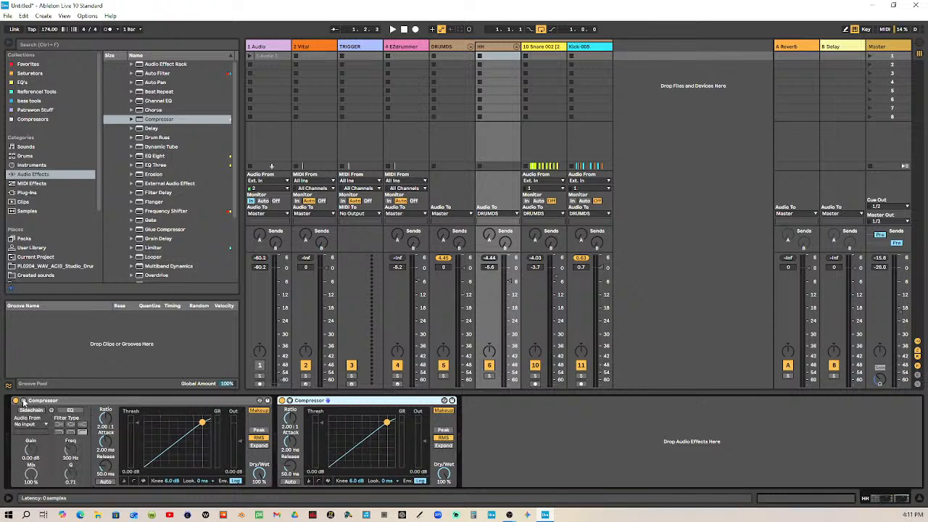
{"action": "left_click", "coordinate": [31, 410]}
{"action": "left_click", "coordinate": [46, 425]}
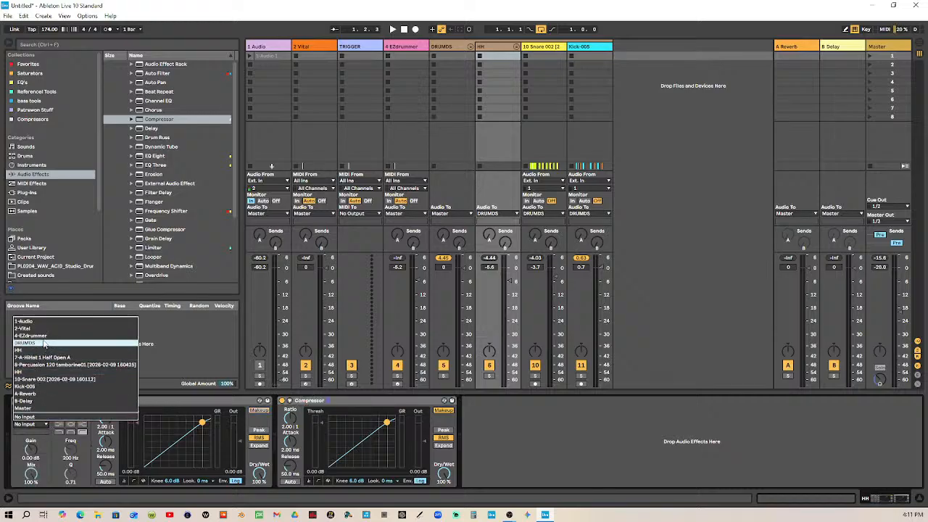
{"action": "left_click", "coordinate": [40, 387]}
{"action": "left_click", "coordinate": [259, 429]}
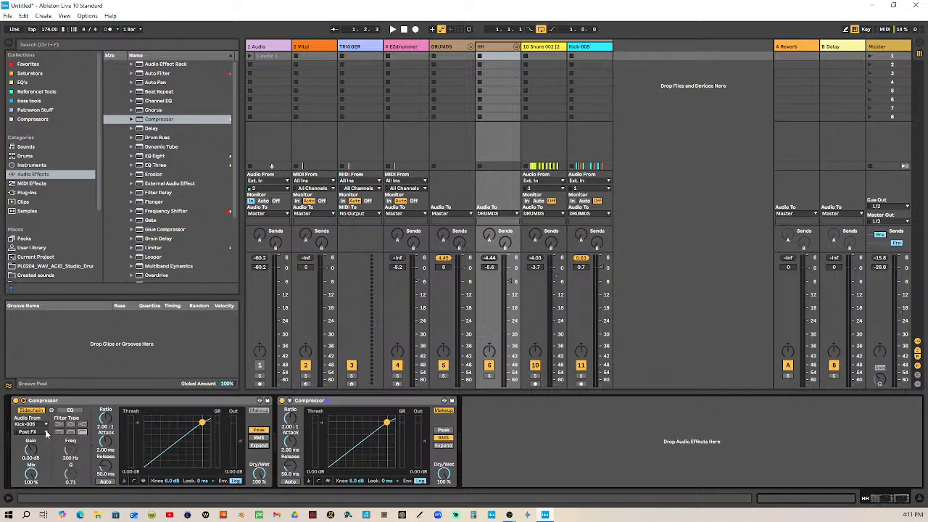
Enable sidechain on the HH group's second Compressor with 10-Snare 002 as its audio source and set it to Peak mode
{"action": "left_click", "coordinate": [290, 402]}
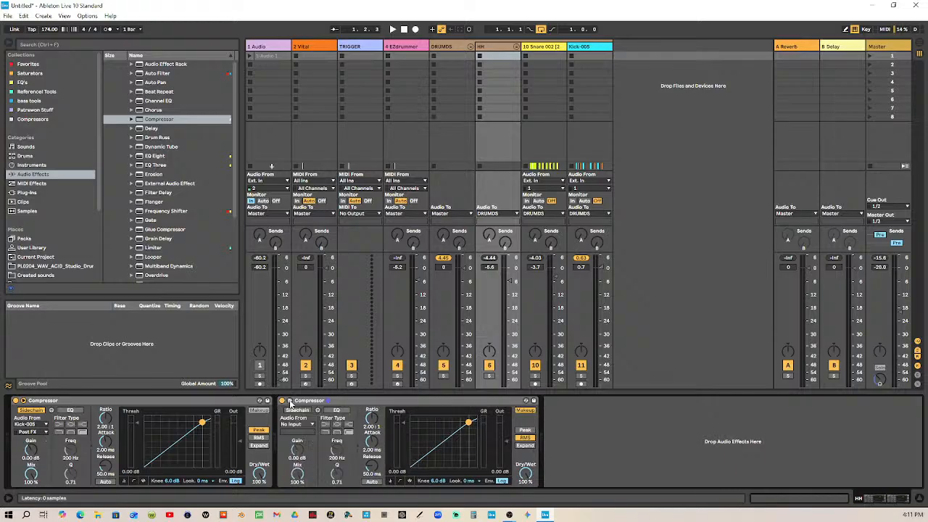
{"action": "left_click", "coordinate": [311, 425]}
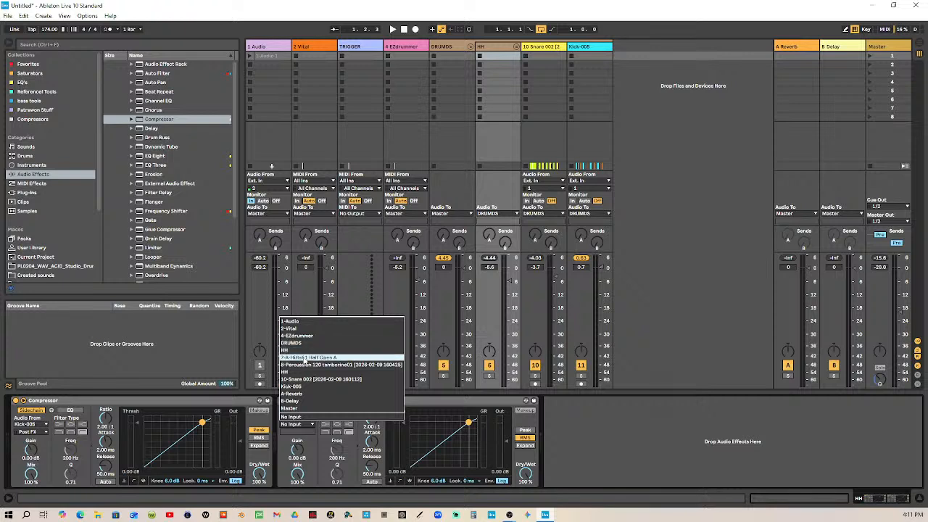
{"action": "left_click", "coordinate": [323, 379]}
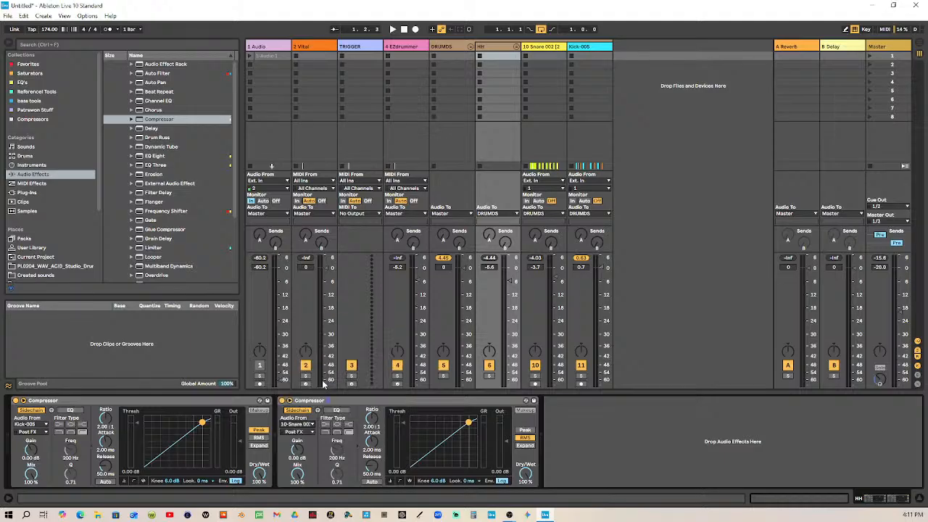
{"action": "left_click", "coordinate": [528, 429]}
Set both HH group Compressors to a ratio of Inf:1 and an attack of 0.01 ms
{"action": "left_click_drag", "start_coordinate": [103, 422], "coordinate": [103, 410]}
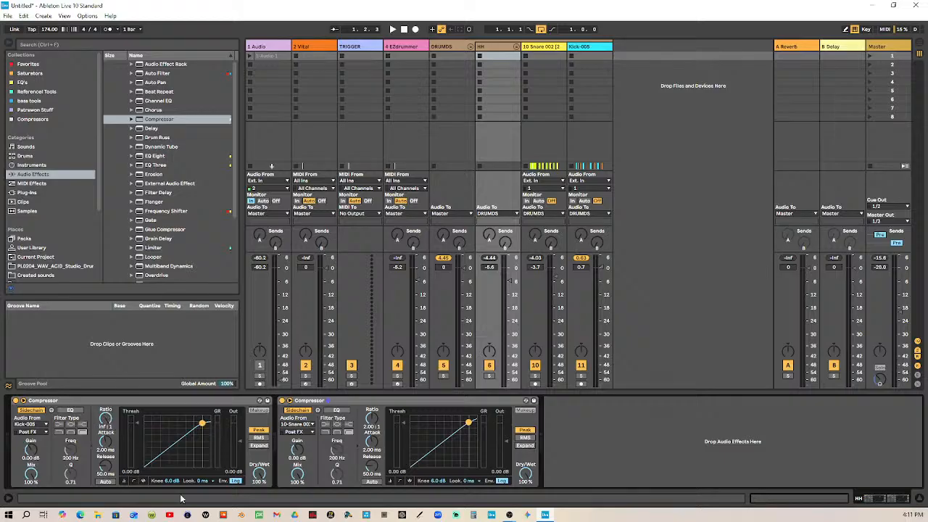
{"action": "left_click_drag", "start_coordinate": [371, 419], "coordinate": [371, 406]}
{"action": "left_click_drag", "start_coordinate": [374, 453], "coordinate": [374, 486]}
{"action": "left_click_drag", "start_coordinate": [106, 440], "coordinate": [106, 475]}
Play the loop, reset the DRUMDS group's peak read-out and replay to check its peak level
{"action": "left_click", "coordinate": [392, 29]}
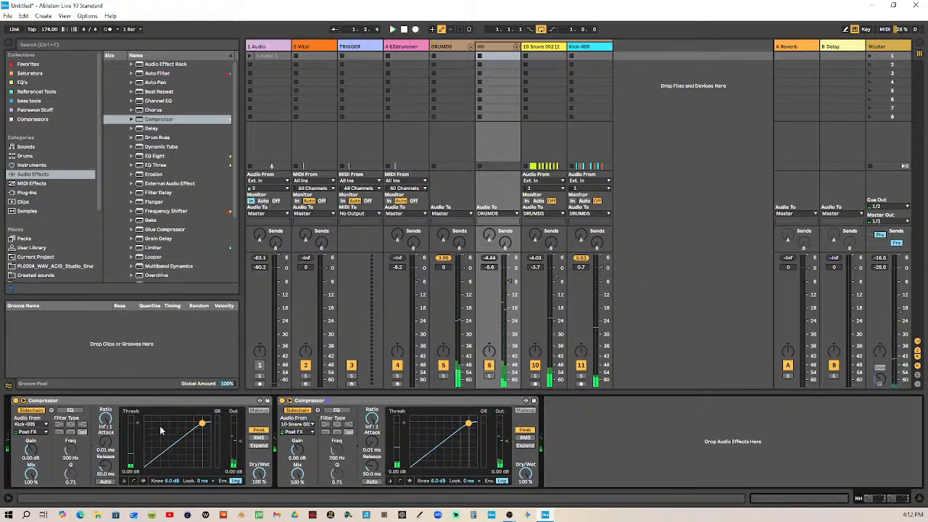
{"action": "left_click", "coordinate": [448, 260]}
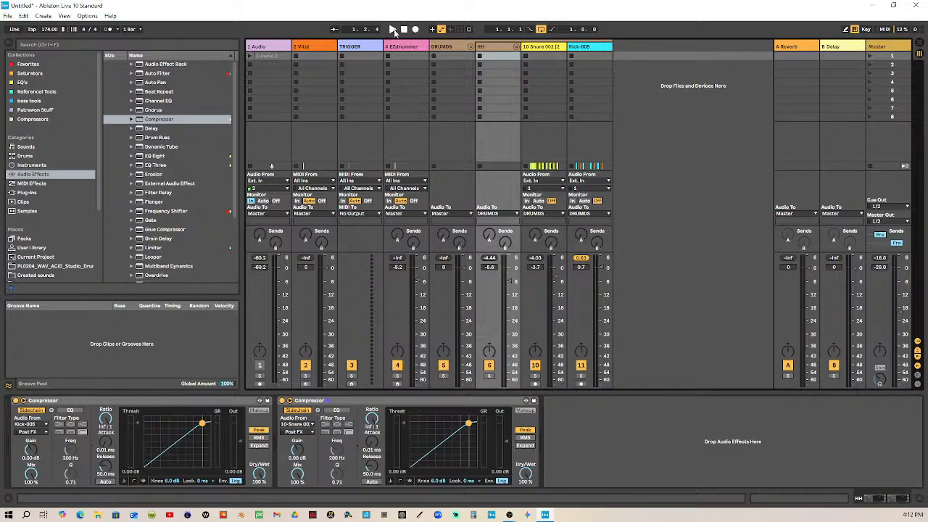
{"action": "left_click", "coordinate": [393, 30]}
{"action": "left_click", "coordinate": [403, 30]}
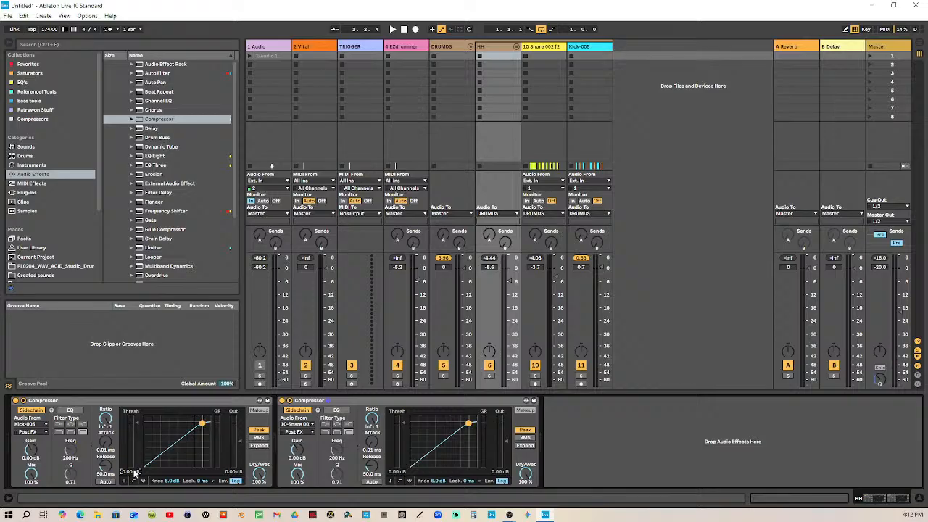
Set both sidechain Compressors' thresholds to -2.50 dB and replay the loop to check the DRUMDS peak level
{"action": "left_click_drag", "start_coordinate": [134, 472], "coordinate": [134, 472]}
{"action": "left_click", "coordinate": [235, 481]}
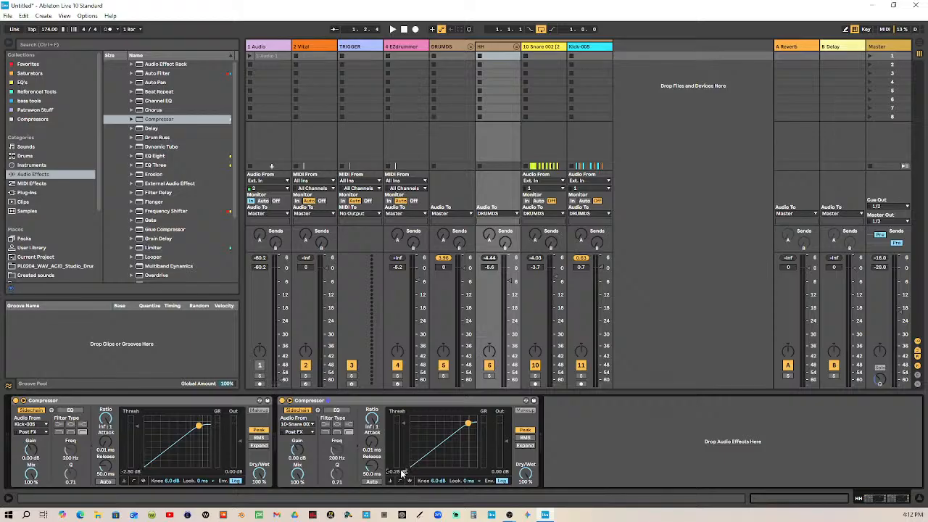
{"action": "left_click_drag", "start_coordinate": [400, 469], "coordinate": [400, 470]}
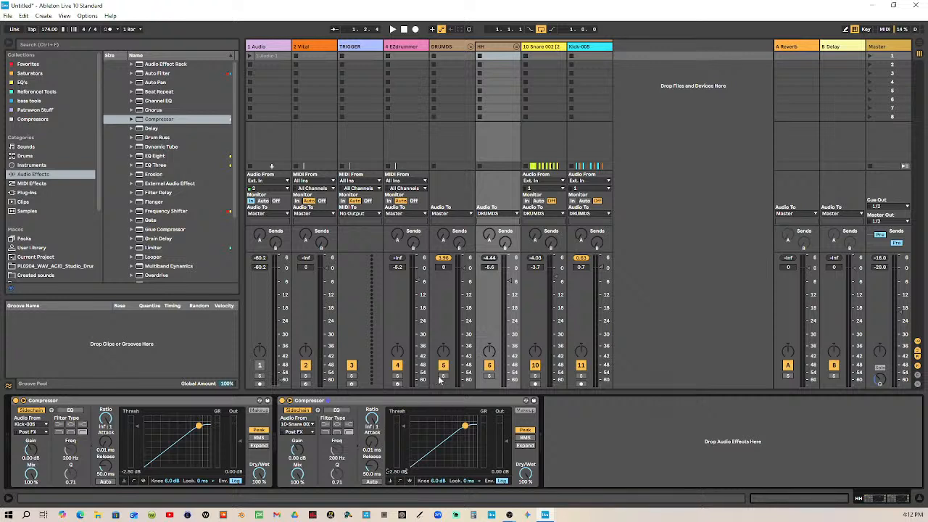
{"action": "left_click", "coordinate": [444, 258]}
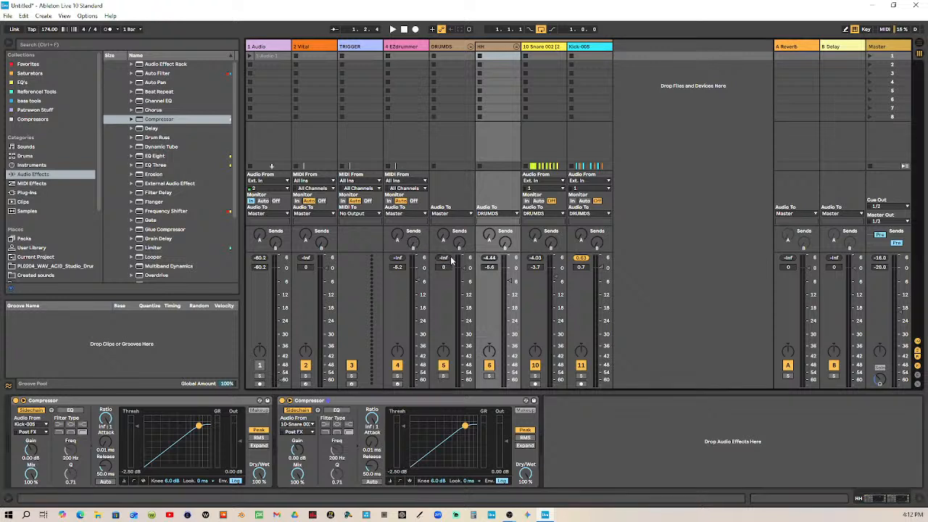
{"action": "left_click", "coordinate": [393, 30]}
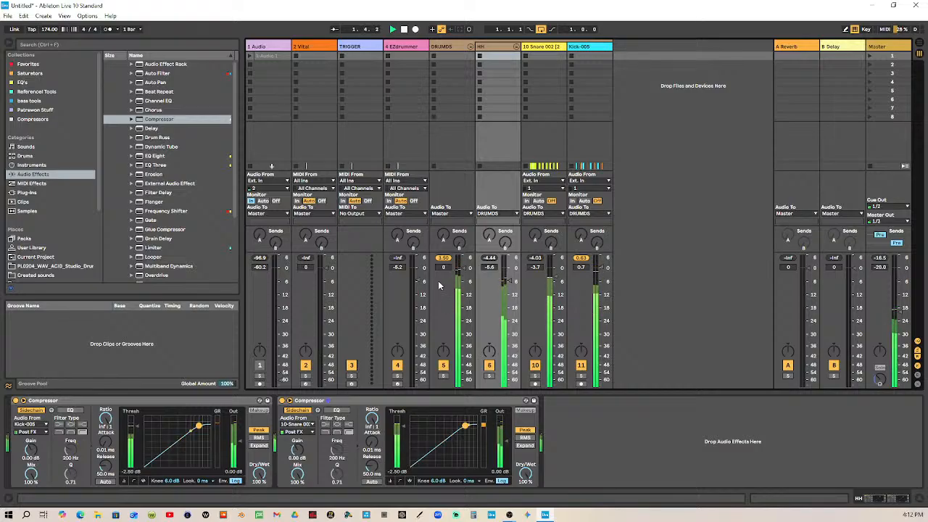
{"action": "left_click", "coordinate": [443, 259]}
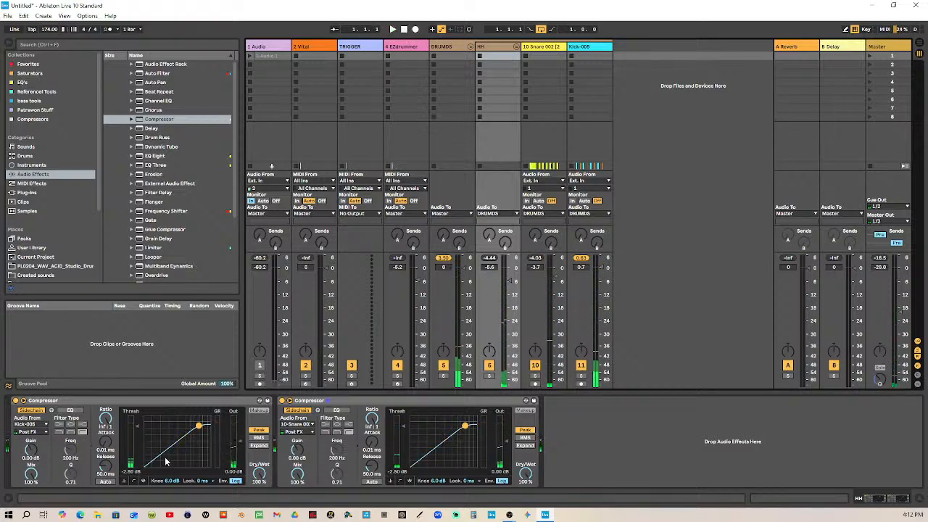
{"action": "key", "text": "space"}
Set both sidechain Compressors' thresholds to -5 dB and play the loop to check the DRUMDS peak level
{"action": "type", "text": "-"}
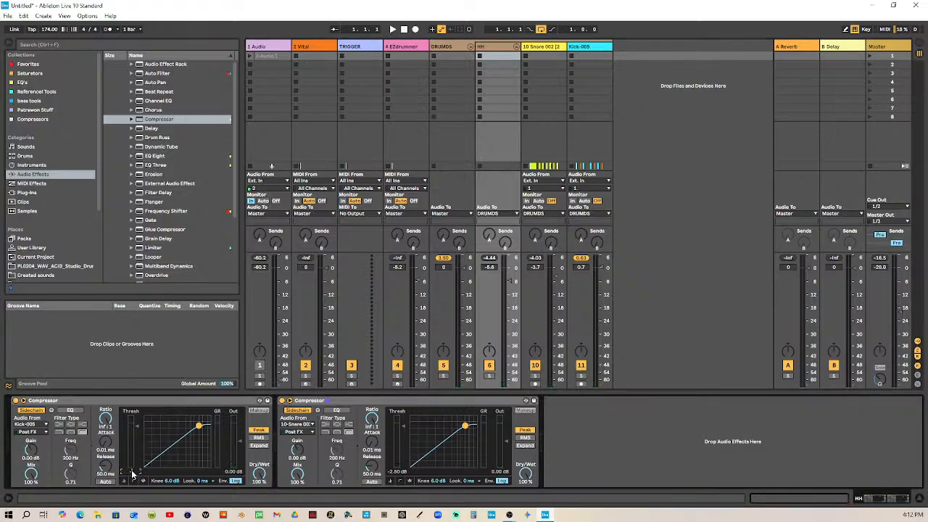
{"action": "type", "text": "5"}
{"action": "key", "text": "Return"}
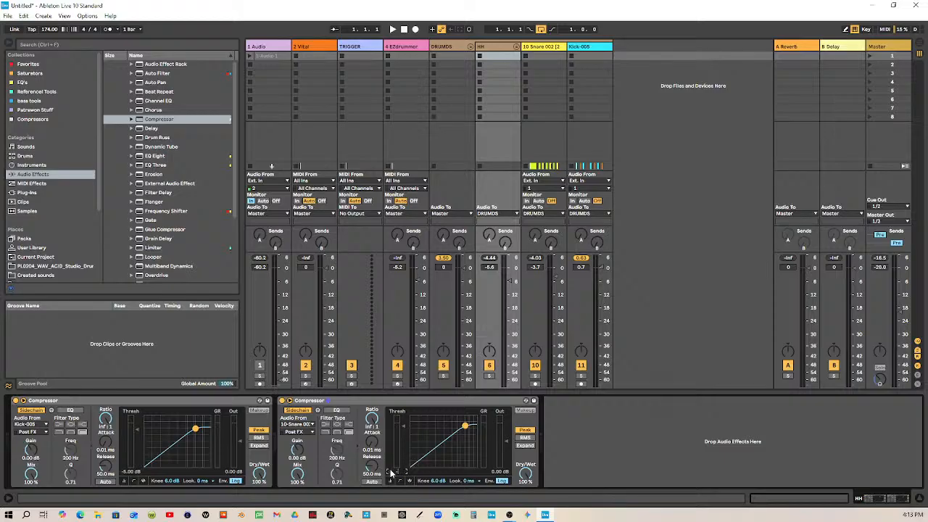
{"action": "key", "text": "Return"}
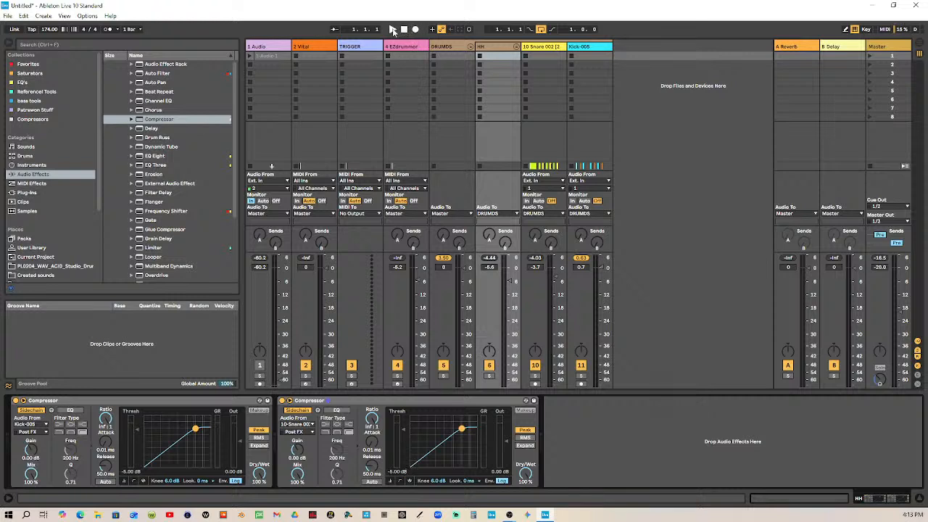
{"action": "left_click", "coordinate": [392, 29]}
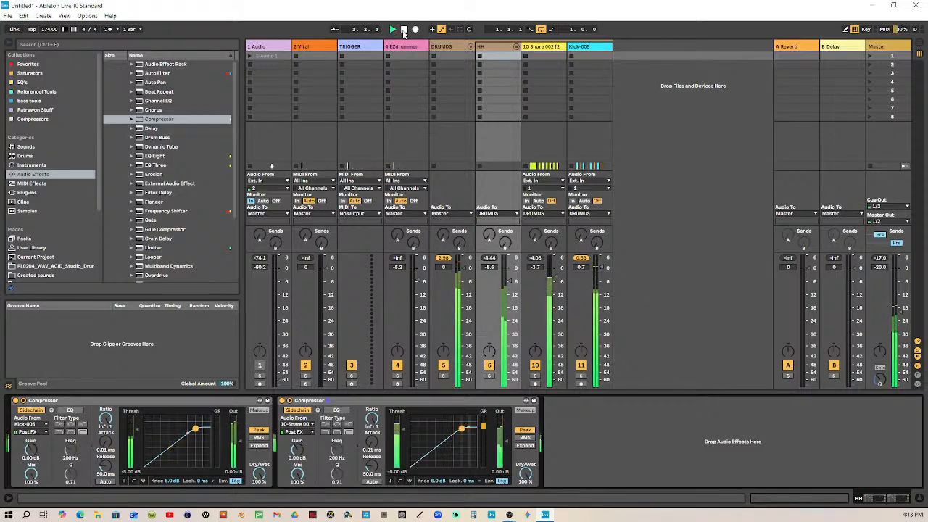
{"action": "key", "text": "space"}
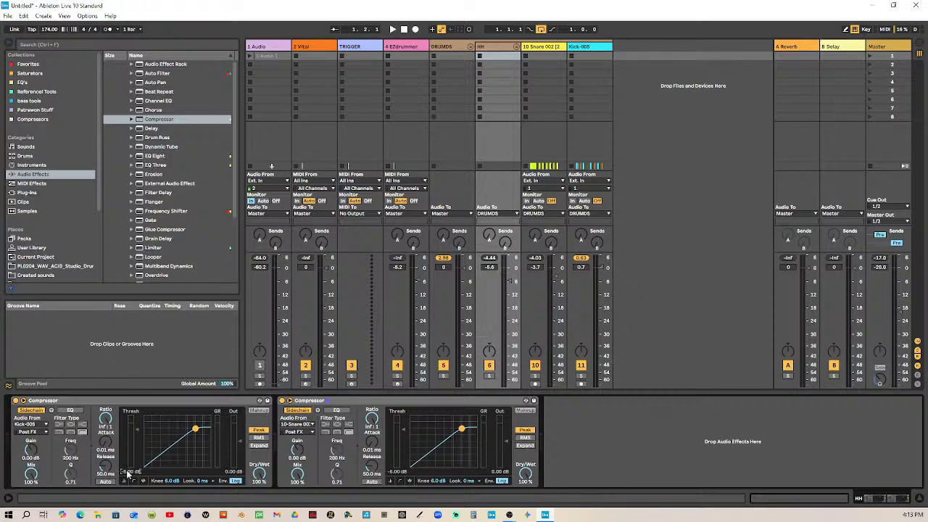
Set the thresholds of both sidechain Compressors on the HH group to -7 dB and audition the loop
{"action": "key", "text": "Return"}
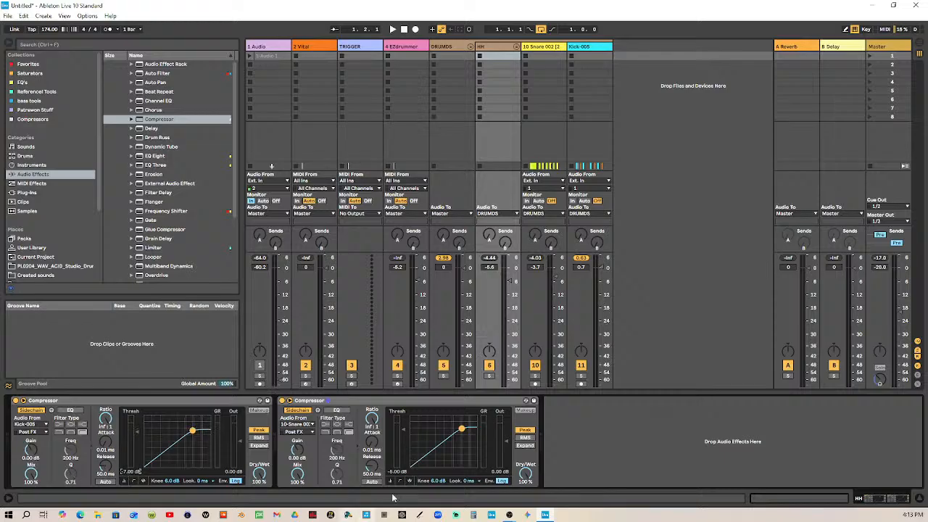
{"action": "type", "text": "-"}
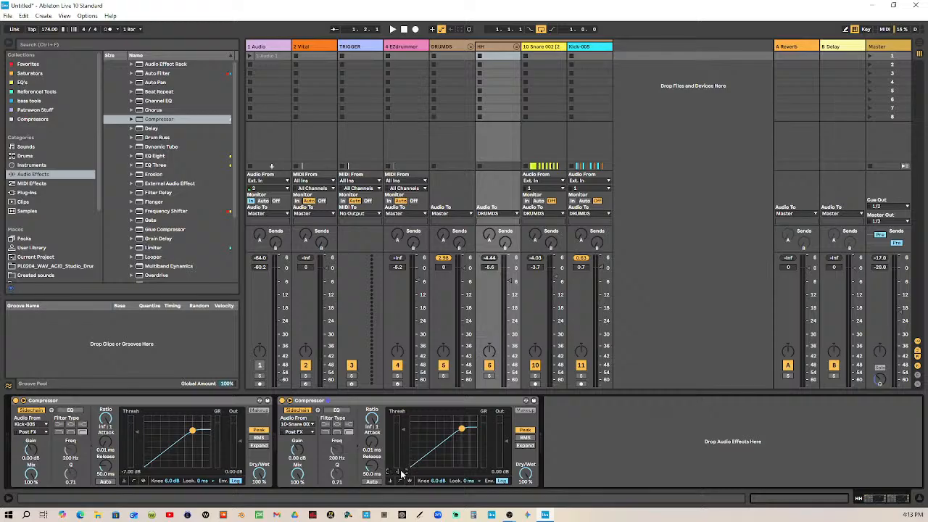
{"action": "type", "text": "7"}
{"action": "key", "text": "Return"}
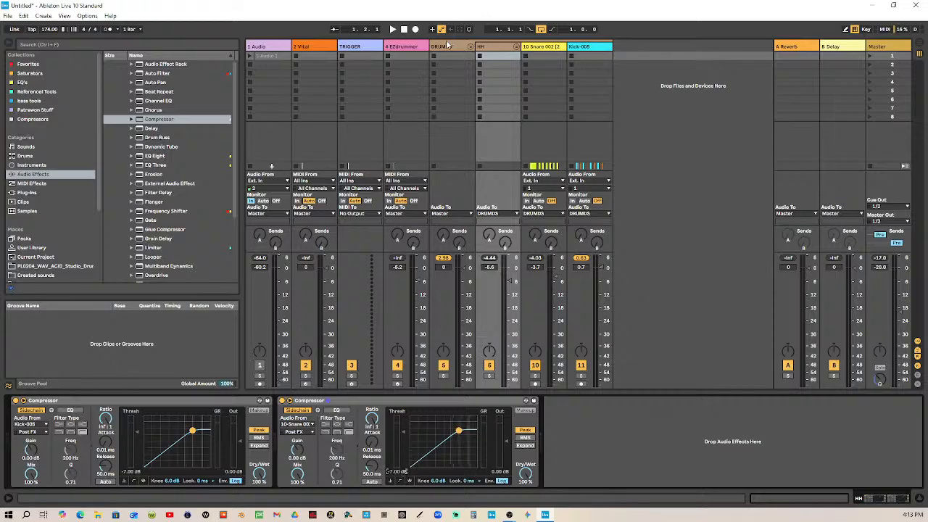
{"action": "left_click", "coordinate": [392, 29]}
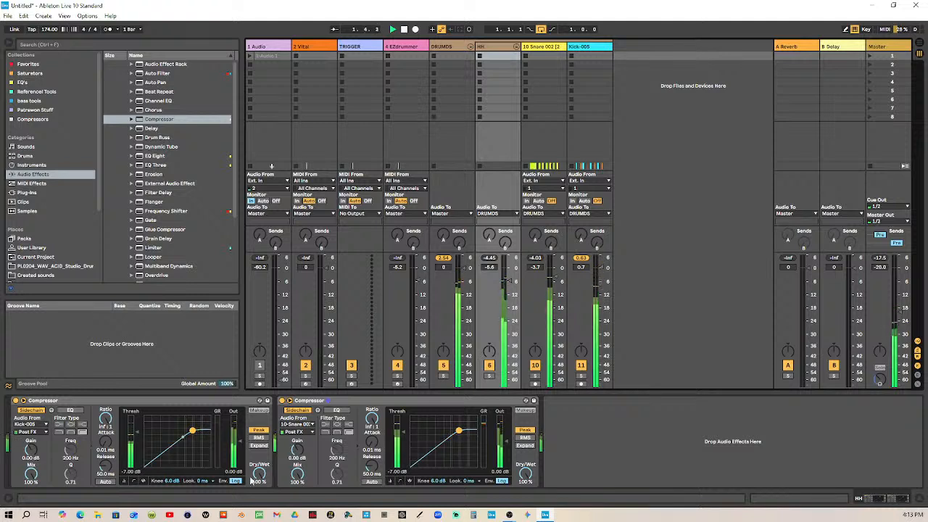
{"action": "key", "text": "space"}
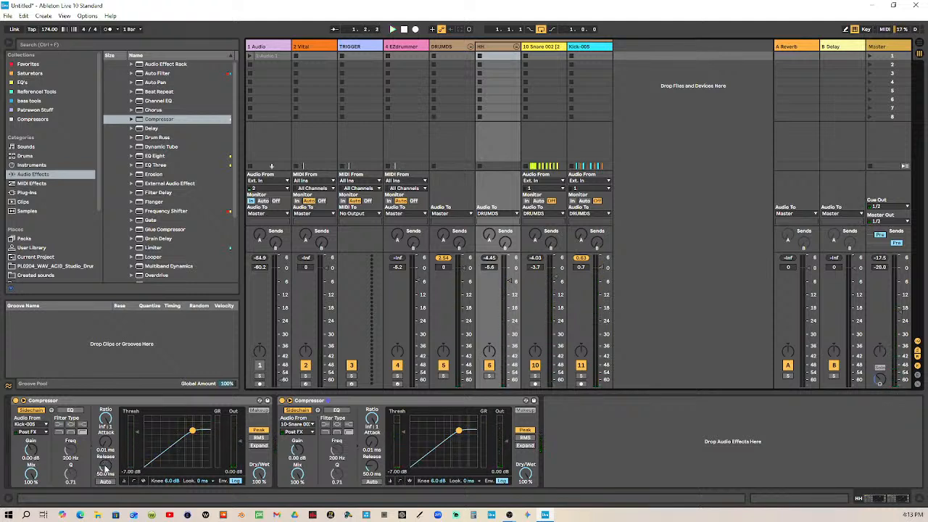
Set the kick-keyed Compressor's release to 1.00 ms and threshold to -12.8 dB while checking the DRUMDS peak level during playback
{"action": "left_click_drag", "start_coordinate": [105, 470], "coordinate": [109, 506]}
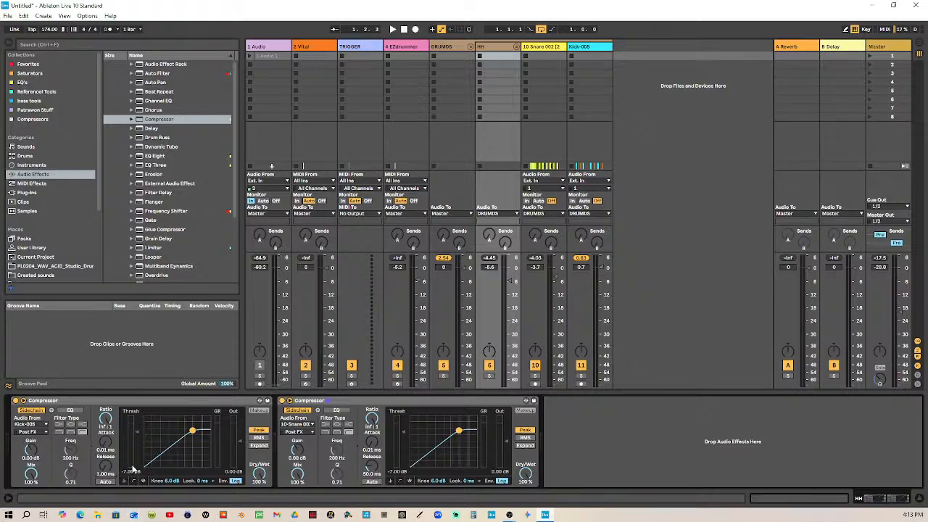
{"action": "left_click", "coordinate": [393, 30]}
{"action": "left_click_drag", "start_coordinate": [137, 432], "coordinate": [137, 439]}
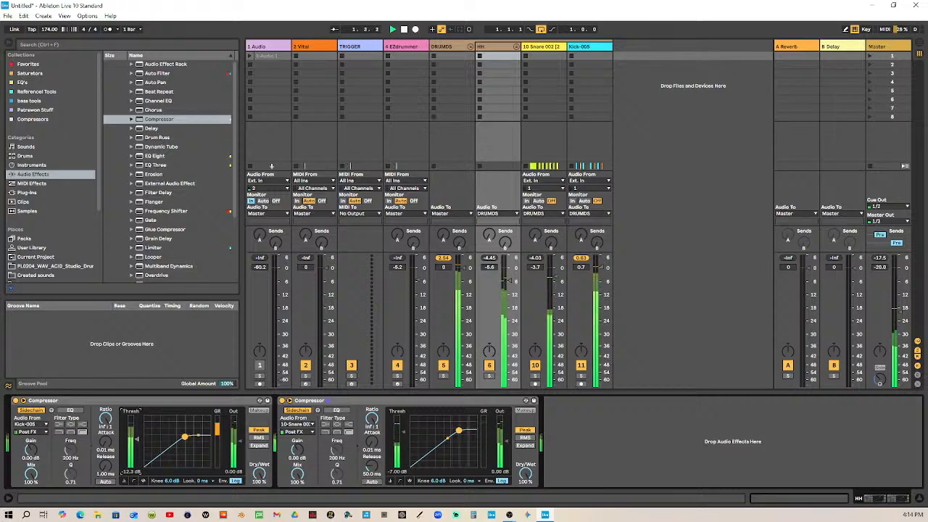
{"action": "left_click", "coordinate": [449, 258]}
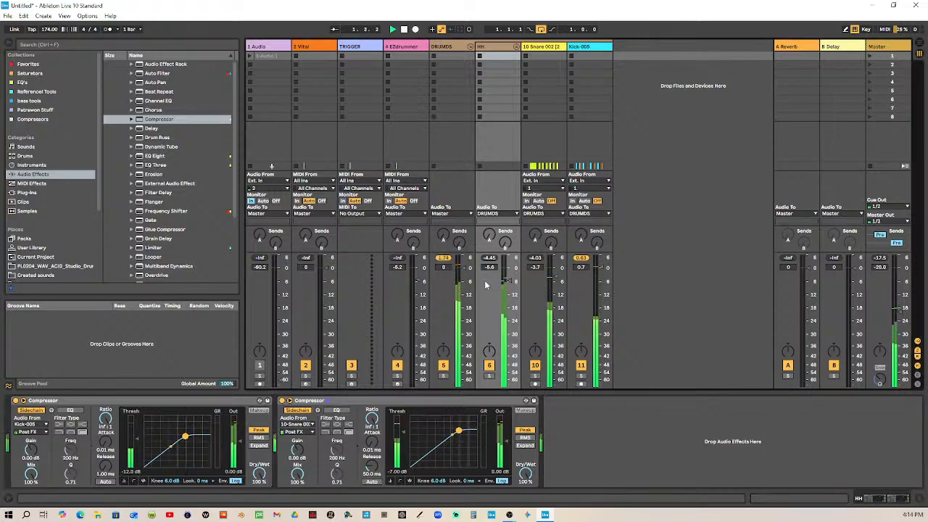
{"action": "key", "text": "space"}
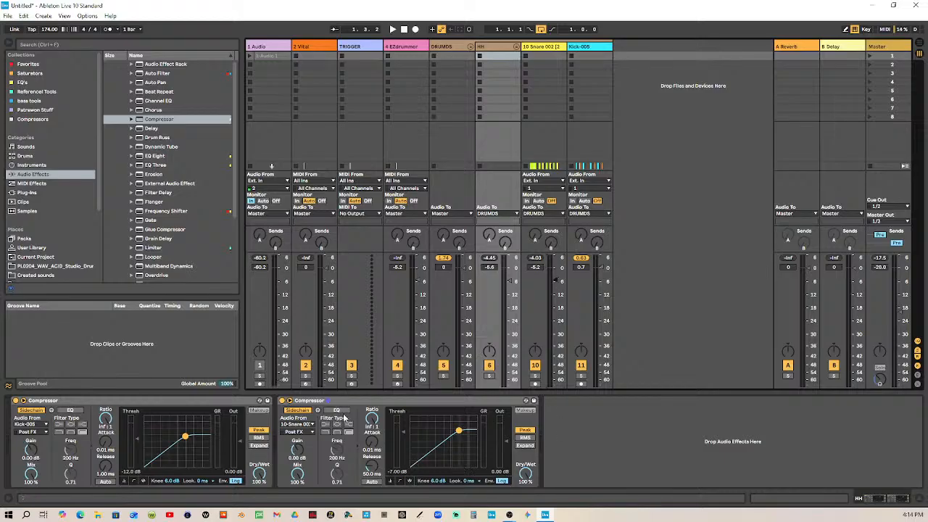
Set Kick-005's volume to 0 dB and the Snare's to -6.0 dB, leave the snare-keyed Compressor's threshold at -7.00 dB, and replay the loop
{"action": "double_click", "coordinate": [588, 268]}
{"action": "mouse_move", "coordinate": [403, 429]}
{"action": "left_mouse_down"}
{"action": "mouse_move", "coordinate": [403, 444]}
{"action": "mouse_move", "coordinate": [404, 427]}
{"action": "left_mouse_up"}
{"action": "left_click_drag", "start_coordinate": [405, 466], "coordinate": [405, 471]}
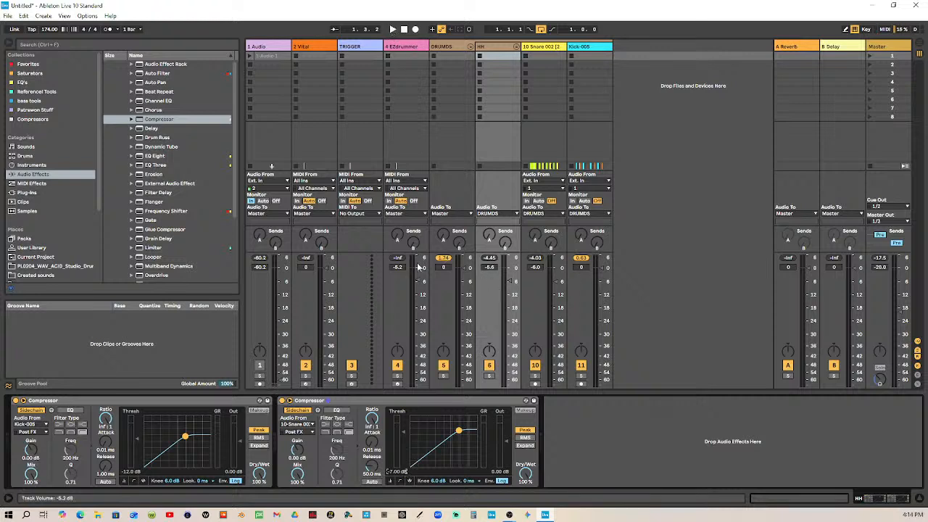
{"action": "left_click", "coordinate": [392, 30]}
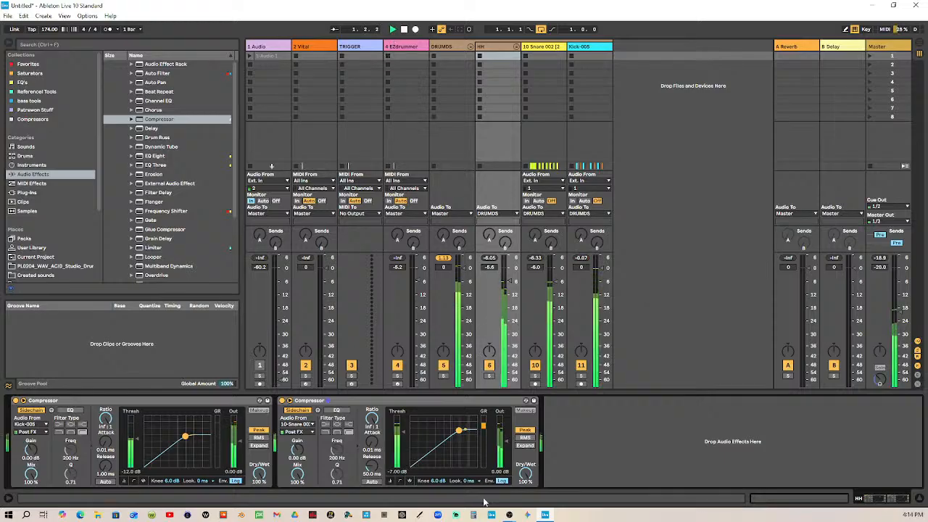
Set the snare-keyed Compressor on the HH group to a -14.6 dB threshold and a 1.00 ms release
{"action": "left_click_drag", "start_coordinate": [407, 435], "coordinate": [407, 449]}
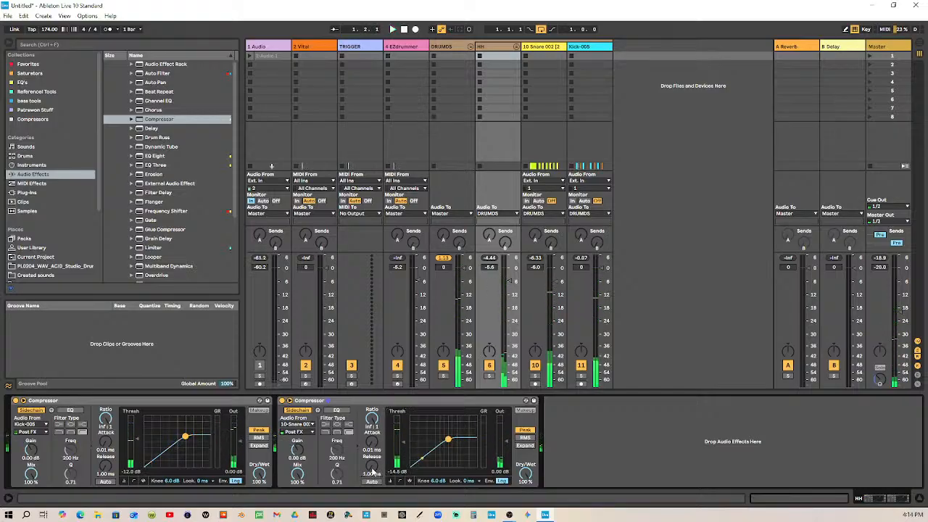
{"action": "left_click_drag", "start_coordinate": [373, 472], "coordinate": [373, 435]}
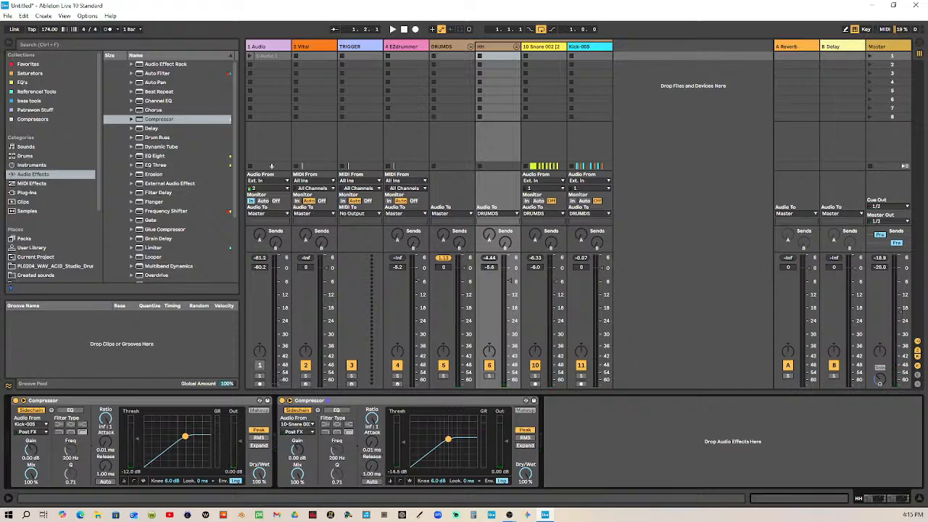
{"action": "left_click_drag", "start_coordinate": [371, 466], "coordinate": [372, 460]}
Audition release settings of the HH sidechain Compressors, using 92.1 ms on the kick-keyed one and 1.00 ms on the snare-keyed one
{"action": "left_click", "coordinate": [392, 29]}
{"action": "mouse_move", "coordinate": [372, 466]}
{"action": "left_mouse_down"}
{"action": "mouse_move", "coordinate": [372, 428]}
{"action": "mouse_move", "coordinate": [372, 471]}
{"action": "left_mouse_up"}
{"action": "key", "text": "space"}
{"action": "left_click", "coordinate": [391, 30]}
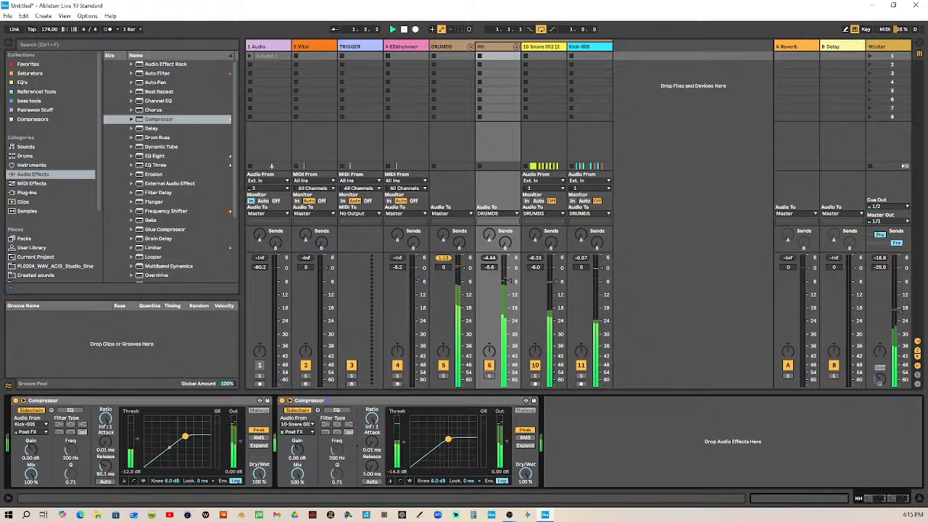
{"action": "key", "text": "space"}
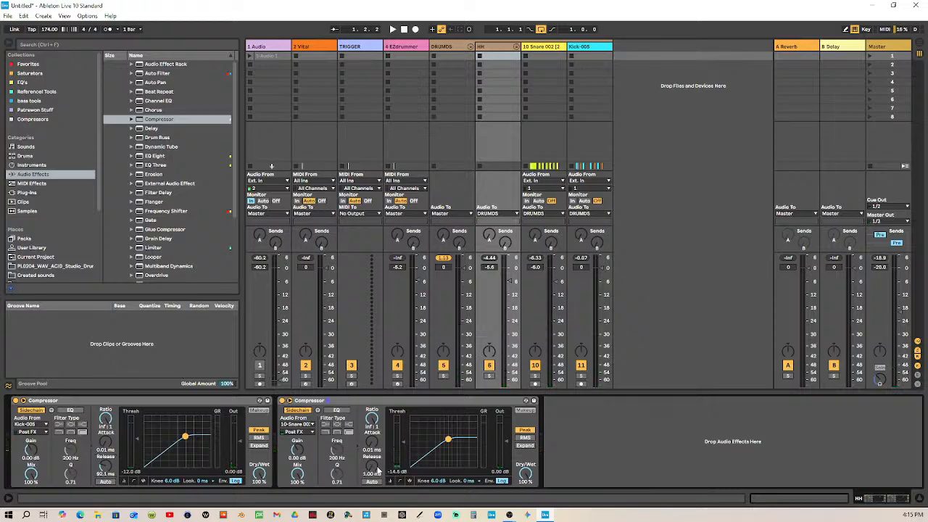
{"action": "mouse_move", "coordinate": [378, 472]}
{"action": "left_mouse_down"}
{"action": "mouse_move", "coordinate": [377, 435]}
{"action": "mouse_move", "coordinate": [379, 473]}
{"action": "left_mouse_up"}
{"action": "left_click", "coordinate": [391, 30]}
{"action": "mouse_move", "coordinate": [378, 472]}
{"action": "left_mouse_down"}
{"action": "mouse_move", "coordinate": [378, 439]}
{"action": "mouse_move", "coordinate": [377, 473]}
{"action": "left_mouse_up"}
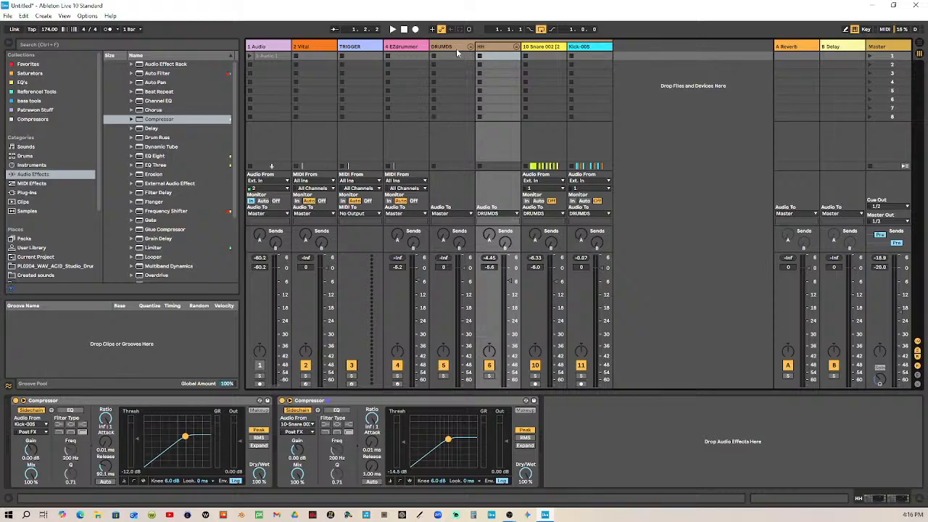
Search the Favorites collection for "wave" and add the Wave Breaker limiter to the DRUMDS group
{"action": "left_click", "coordinate": [455, 48]}
{"action": "left_click", "coordinate": [66, 43]}
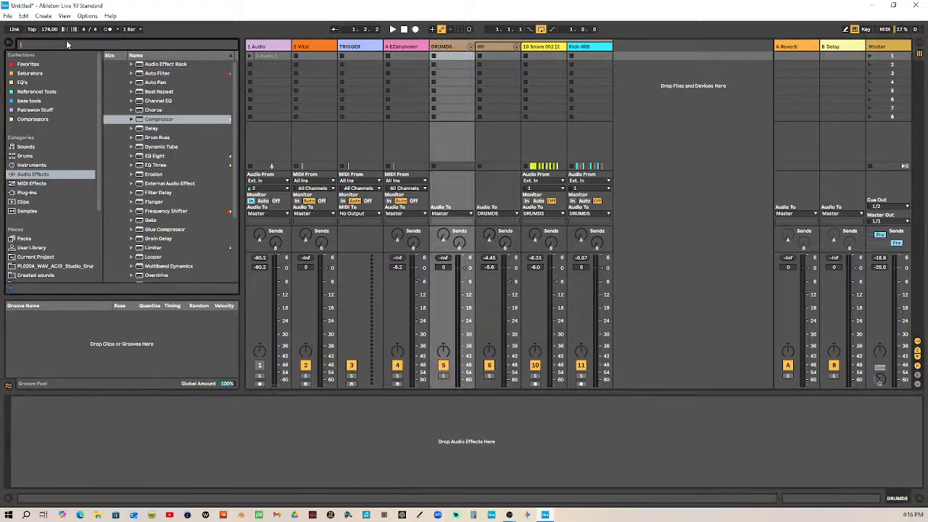
{"action": "type", "text": "wave"}
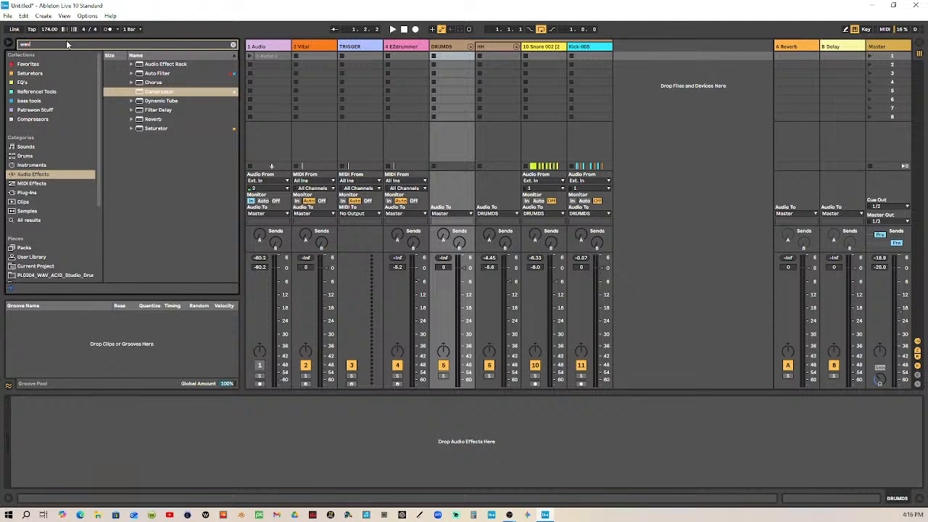
{"action": "left_click", "coordinate": [62, 64]}
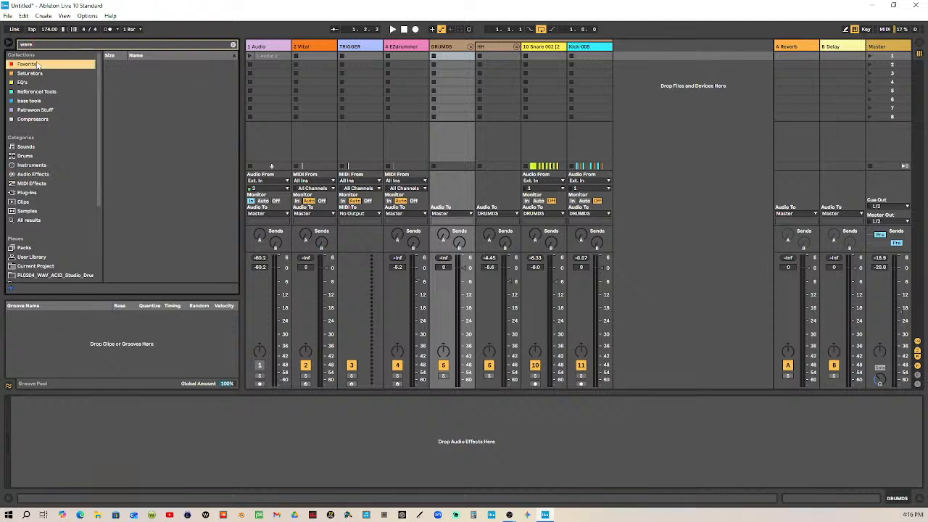
{"action": "left_click", "coordinate": [137, 92]}
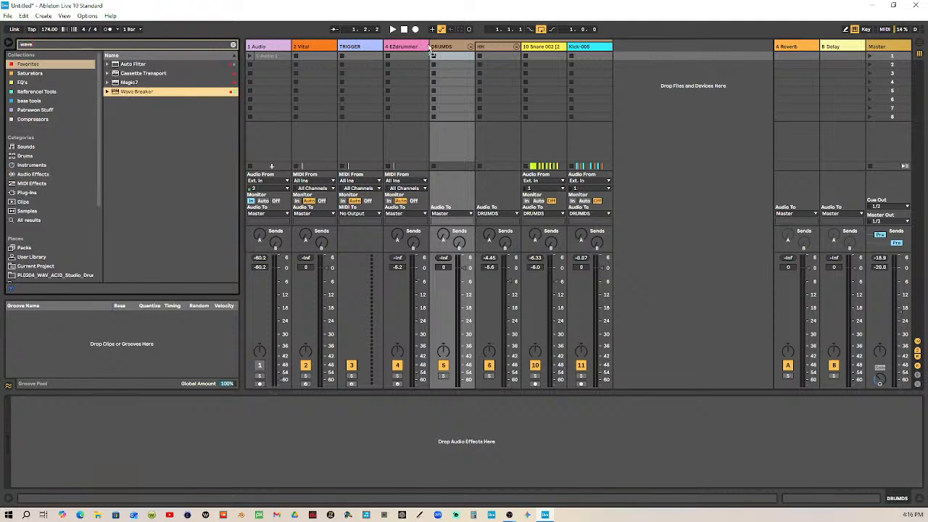
{"action": "left_click_drag", "start_coordinate": [453, 51], "coordinate": [453, 52]}
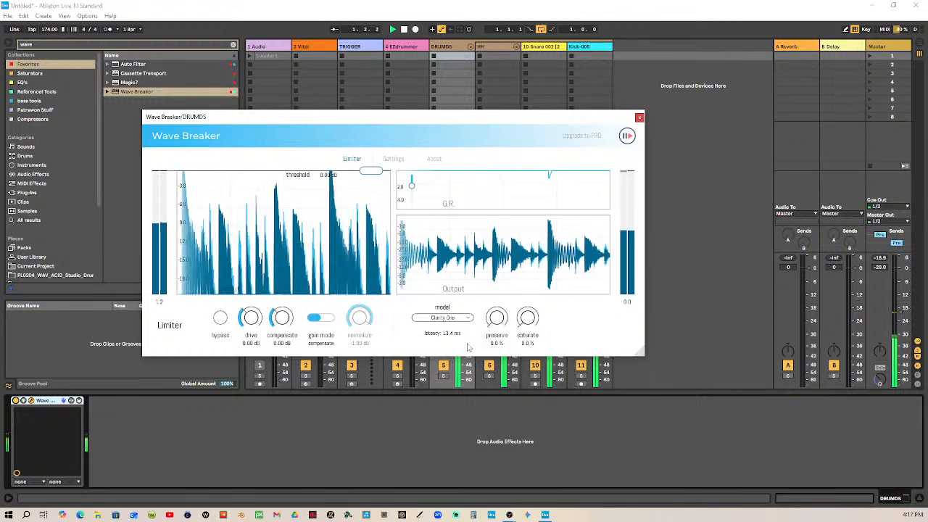
Compare the drums with Wave Breaker turned off and on during playback, stop the loop, and close the limiter's window
{"action": "left_click", "coordinate": [15, 402]}
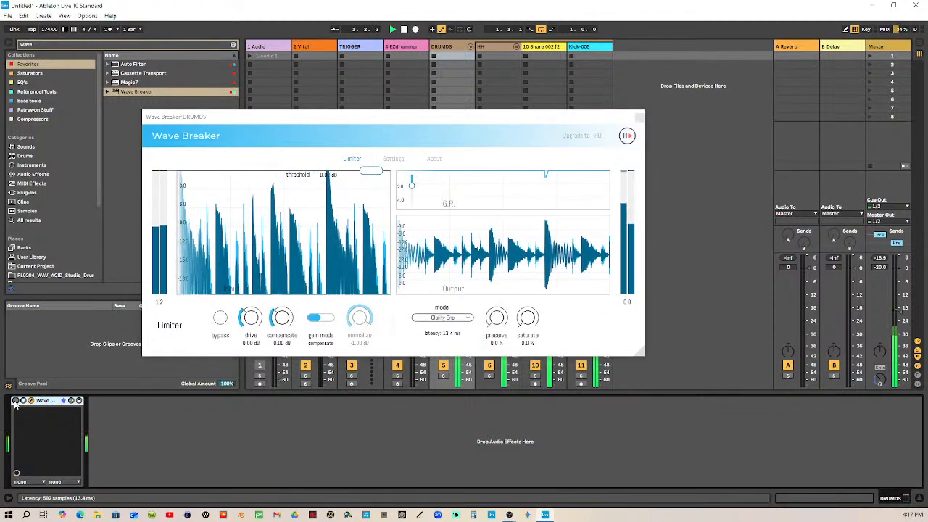
{"action": "left_click", "coordinate": [15, 400]}
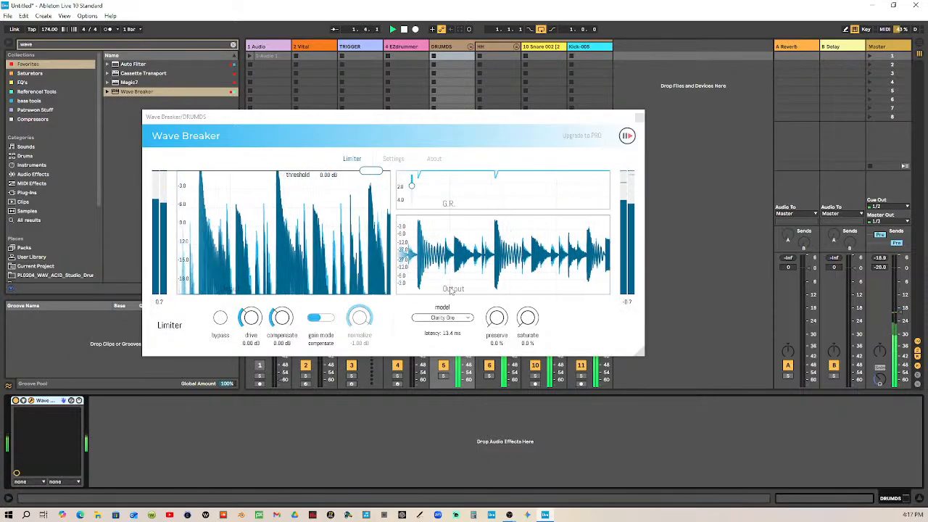
{"action": "key", "text": "space"}
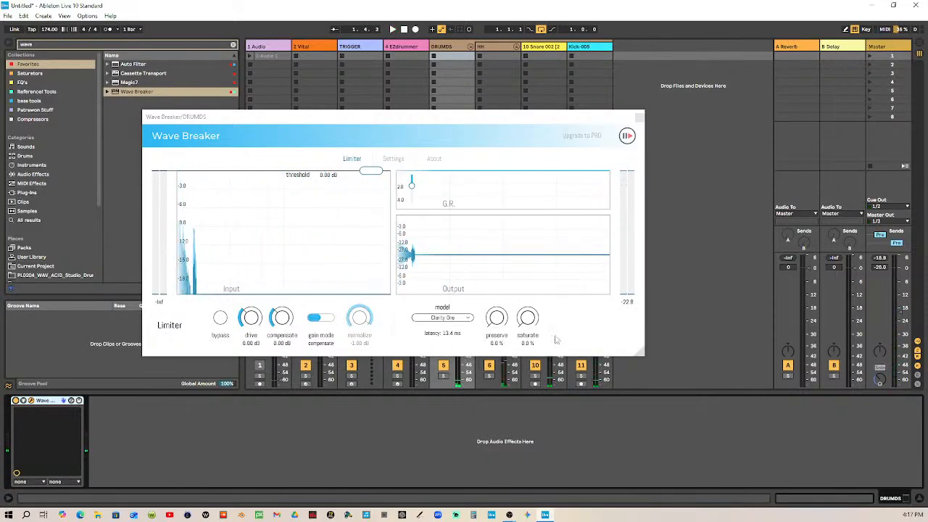
{"action": "left_click_drag", "start_coordinate": [531, 323], "coordinate": [539, 454]}
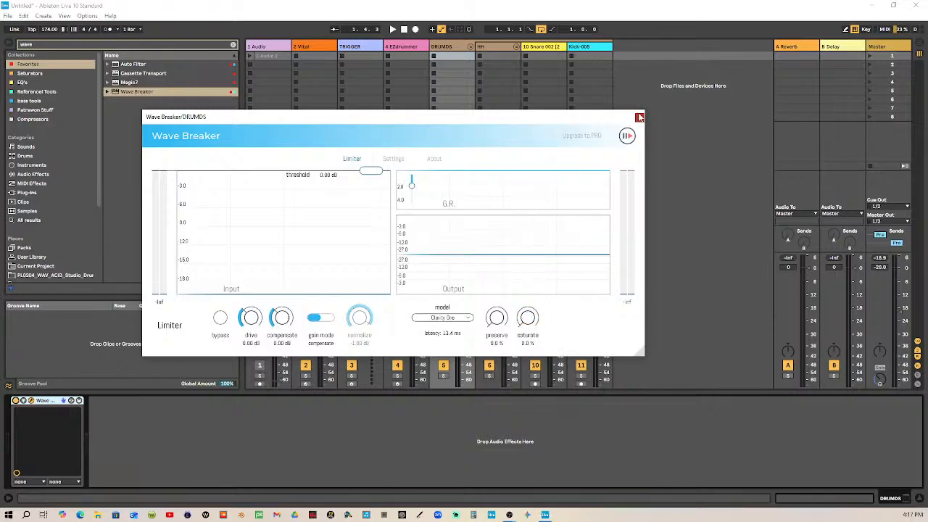
{"action": "left_click", "coordinate": [638, 118]}
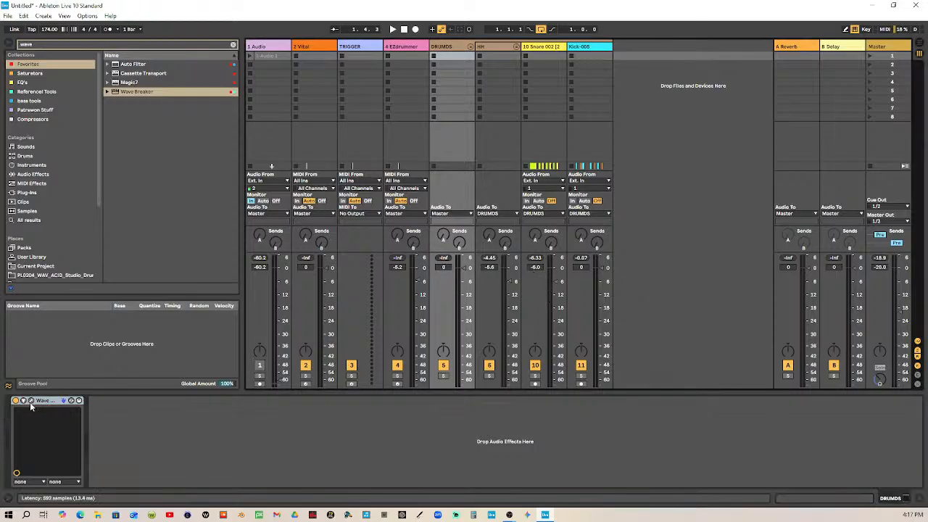
Try raising the Snare to -3.9 dB and the HH group to -3.0 dB during playback, and undo both volume changes
{"action": "left_click", "coordinate": [392, 30]}
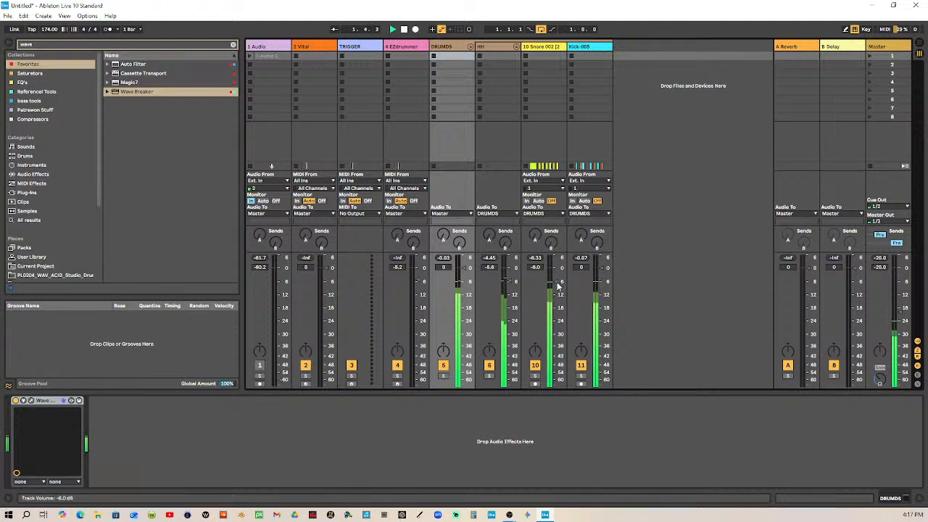
{"action": "left_click_drag", "start_coordinate": [557, 282], "coordinate": [557, 266]}
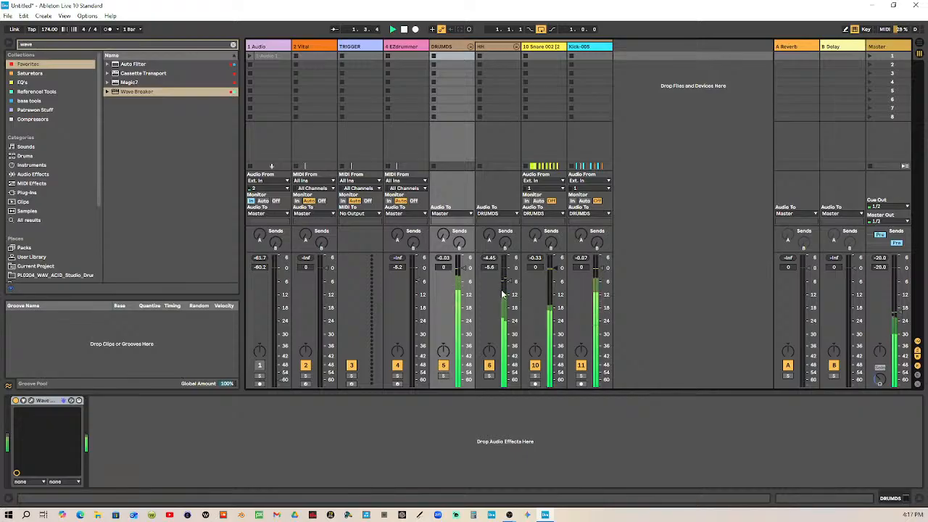
{"action": "left_click_drag", "start_coordinate": [556, 269], "coordinate": [555, 277]}
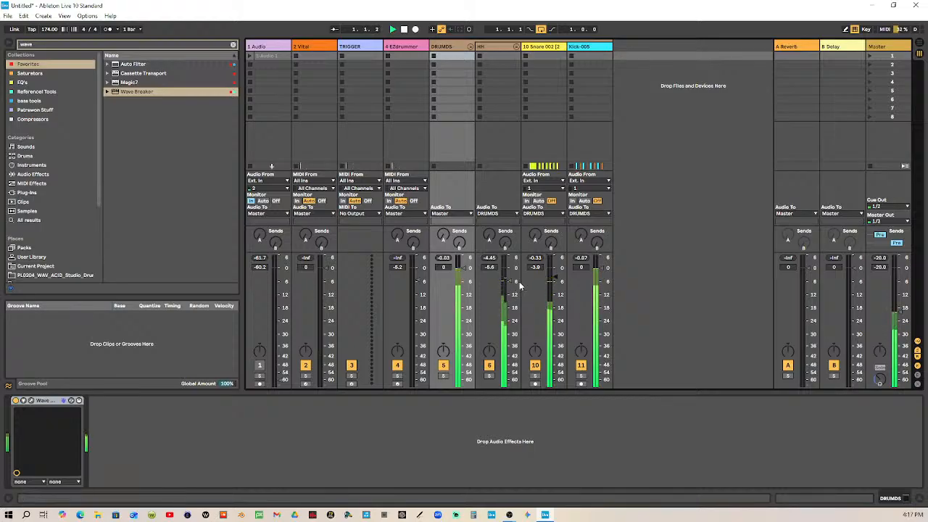
{"action": "left_click_drag", "start_coordinate": [504, 279], "coordinate": [506, 276]}
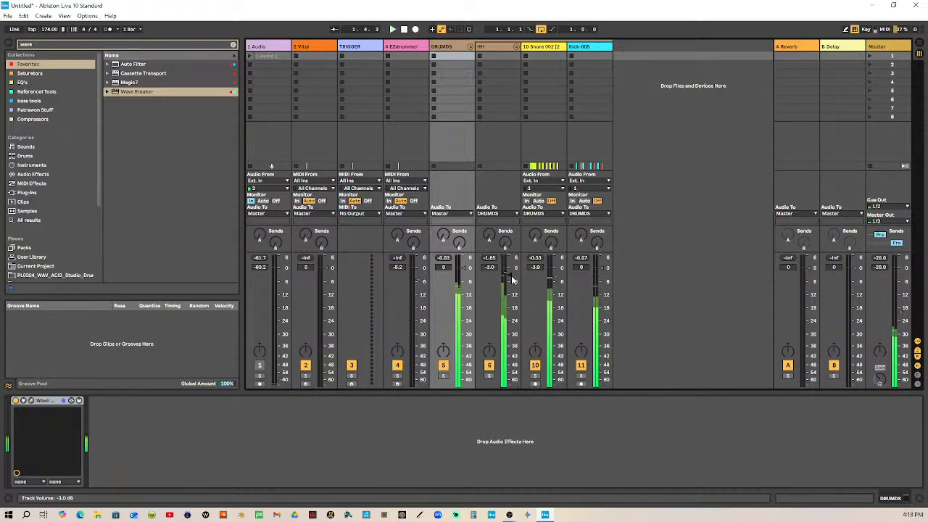
{"action": "key", "text": "ctrl+z"}
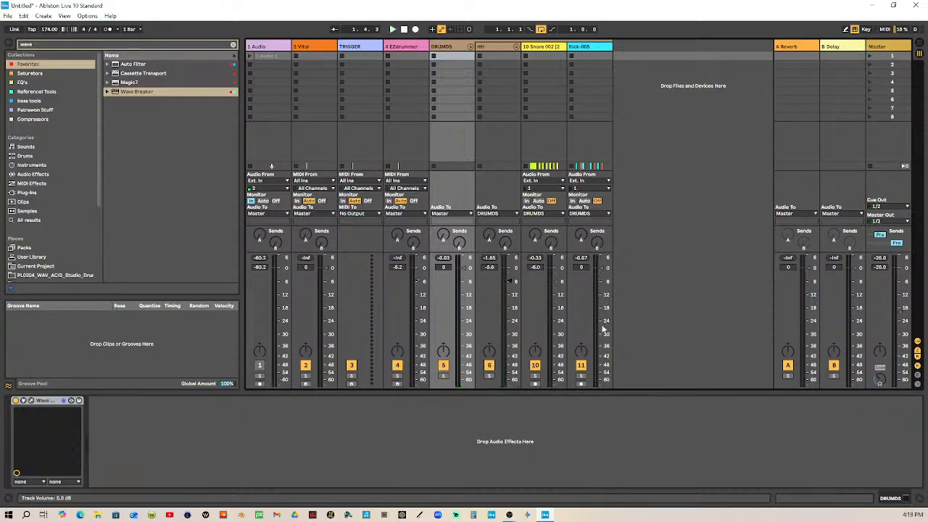
Examine the Wave Breaker limiter on the DRUMDS group and the device chains of the Snare track and HH group
{"action": "left_click", "coordinate": [30, 400]}
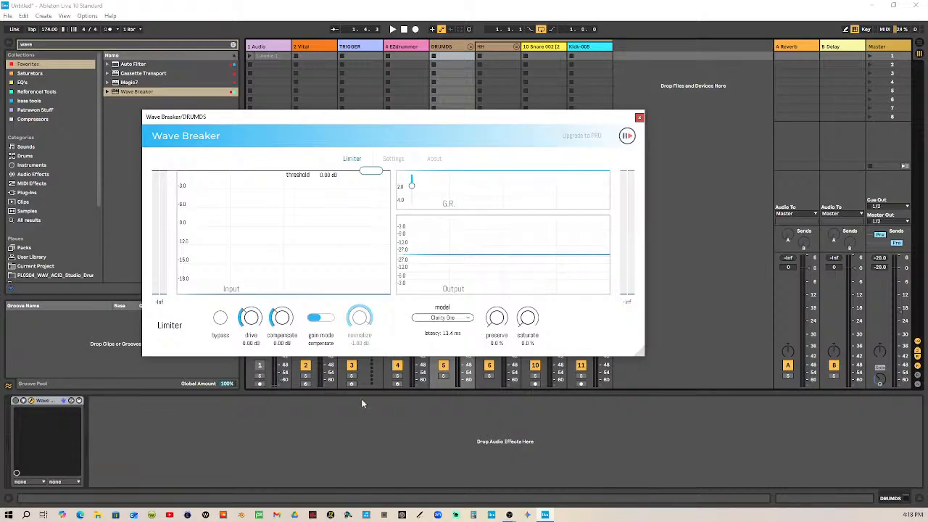
{"action": "left_click", "coordinate": [300, 429]}
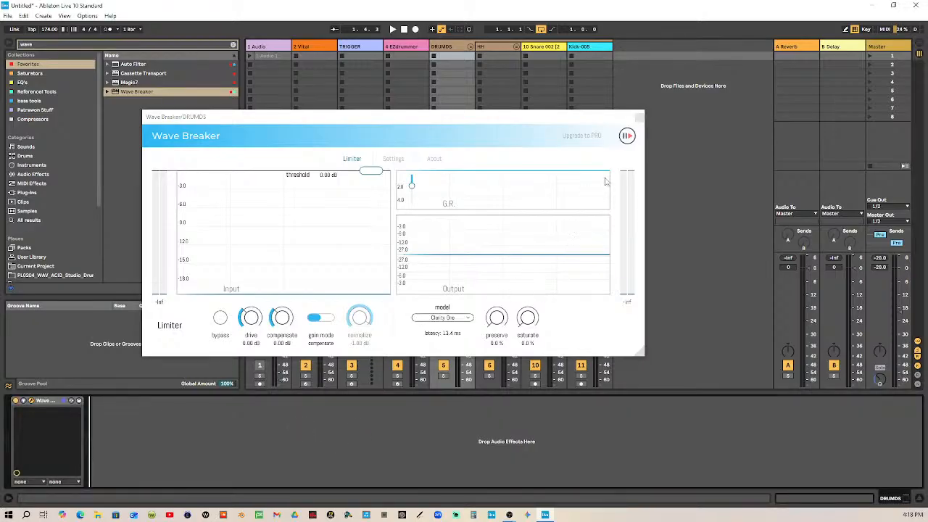
{"action": "left_click", "coordinate": [637, 116]}
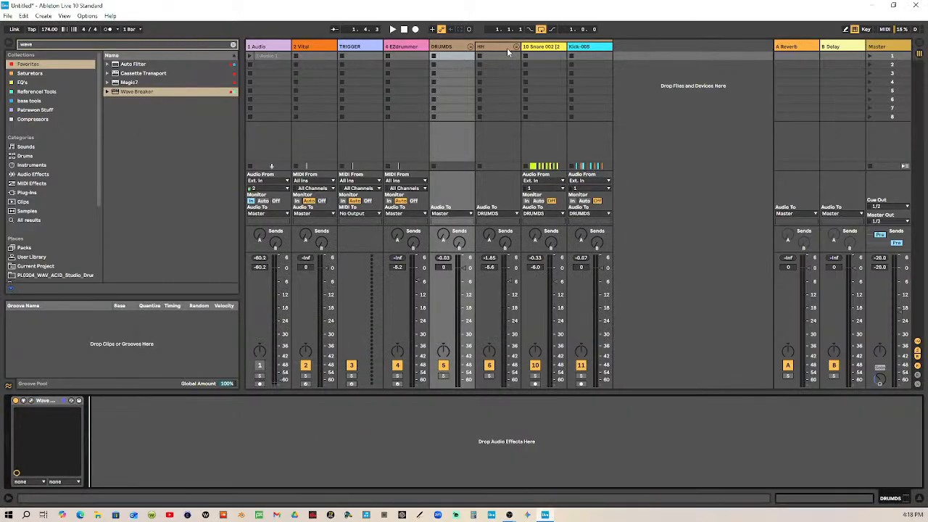
{"action": "left_click", "coordinate": [542, 48]}
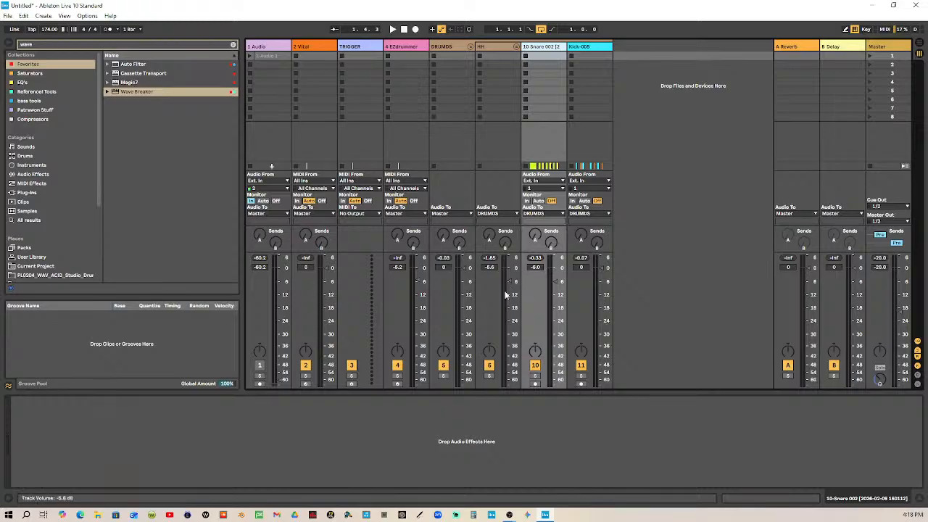
{"action": "left_click", "coordinate": [500, 52]}
{"action": "left_click", "coordinate": [545, 48], "text": "shift"}
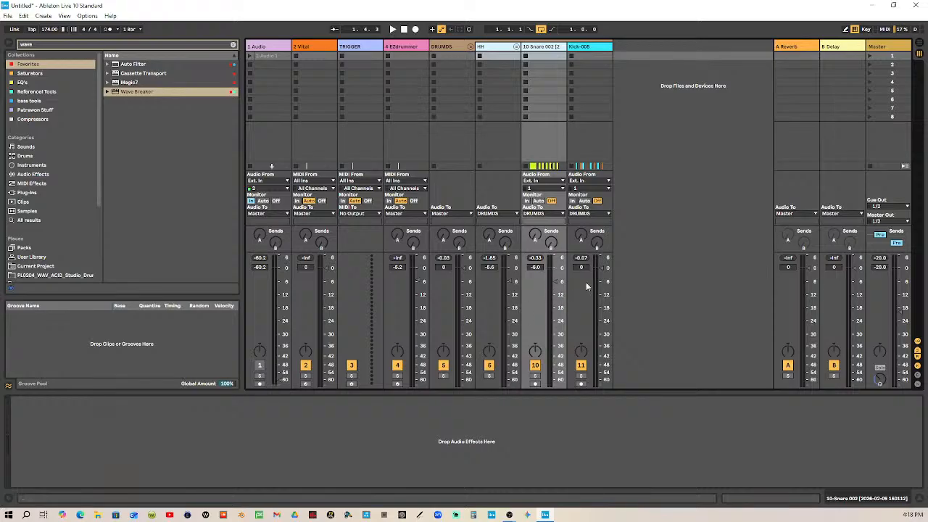
{"action": "left_click", "coordinate": [496, 145]}
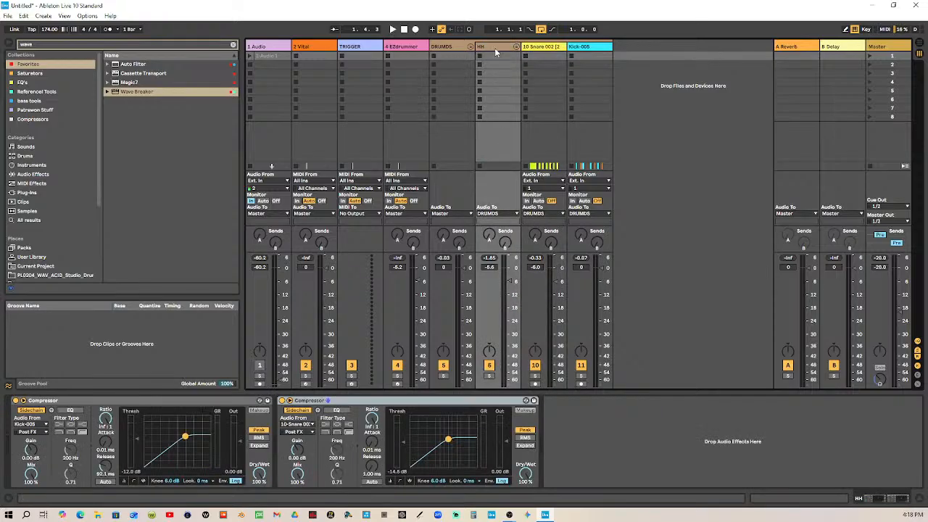
{"action": "left_click", "coordinate": [549, 49]}
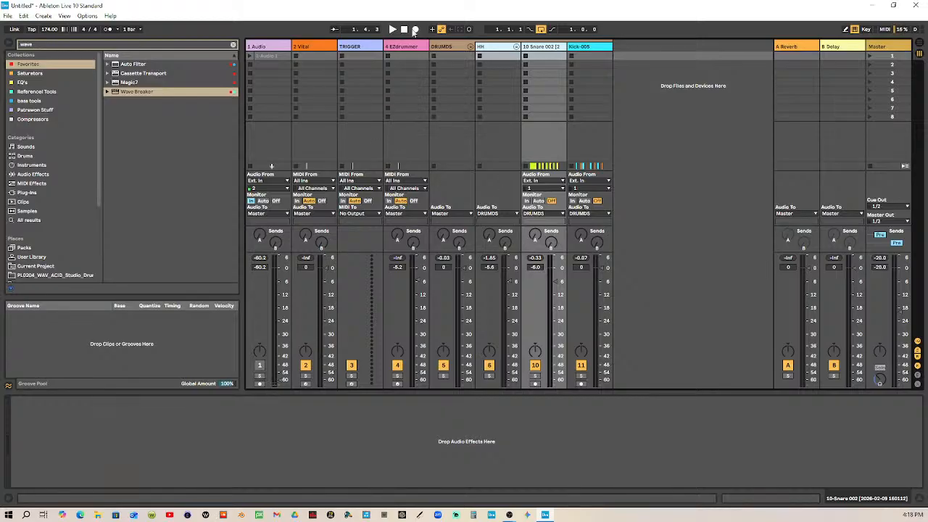
{"action": "left_click", "coordinate": [457, 55]}
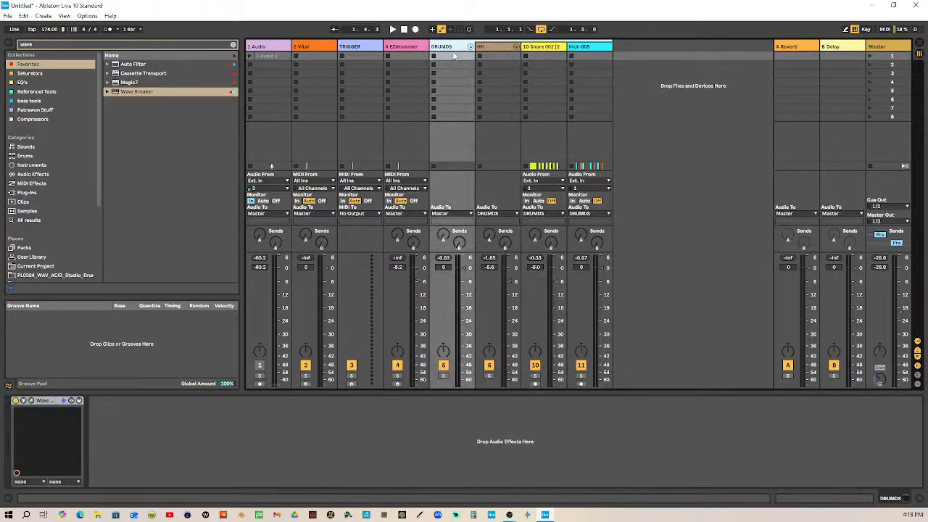
{"action": "left_click", "coordinate": [31, 400]}
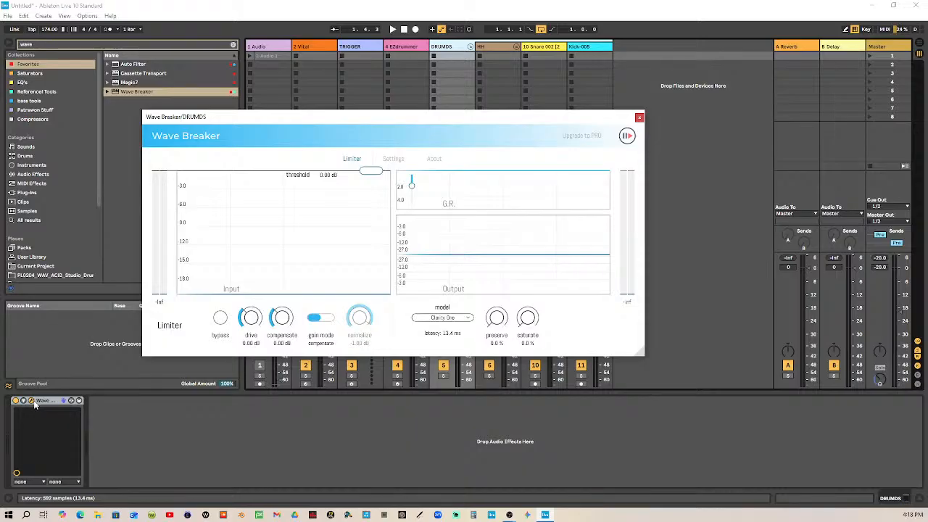
{"action": "left_click", "coordinate": [32, 401]}
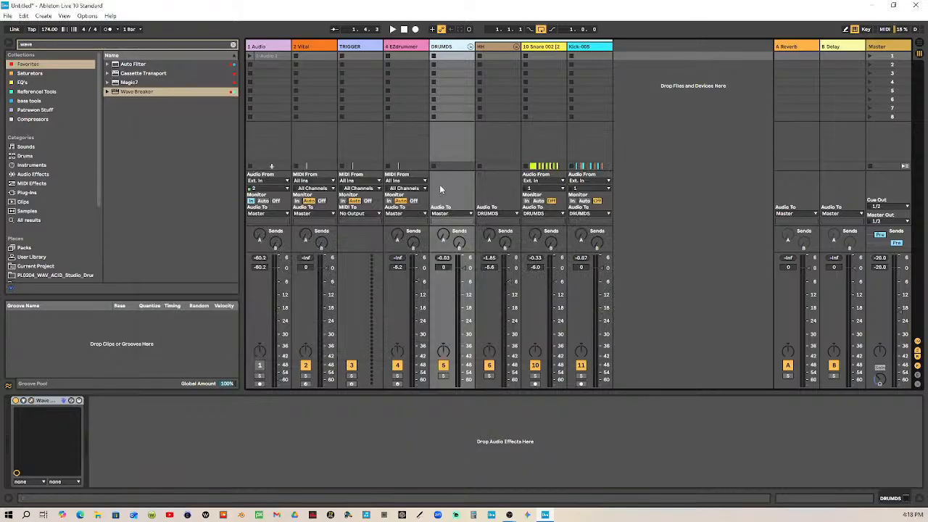
Play the loop, raise the HH group to -3.0 dB and the Snare to -3.4 dB together, and show the HH group's Compressors
{"action": "left_click", "coordinate": [392, 29]}
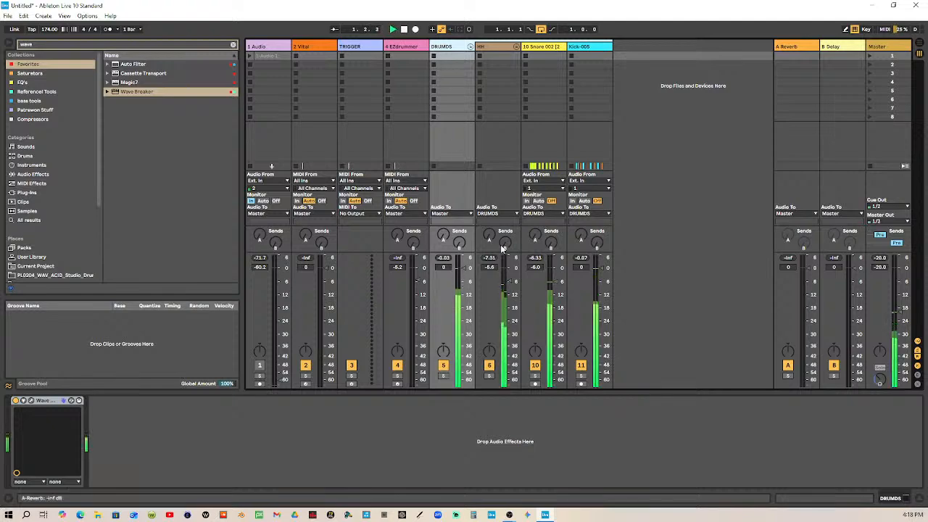
{"action": "left_click", "coordinate": [506, 53]}
{"action": "left_click", "coordinate": [558, 286]}
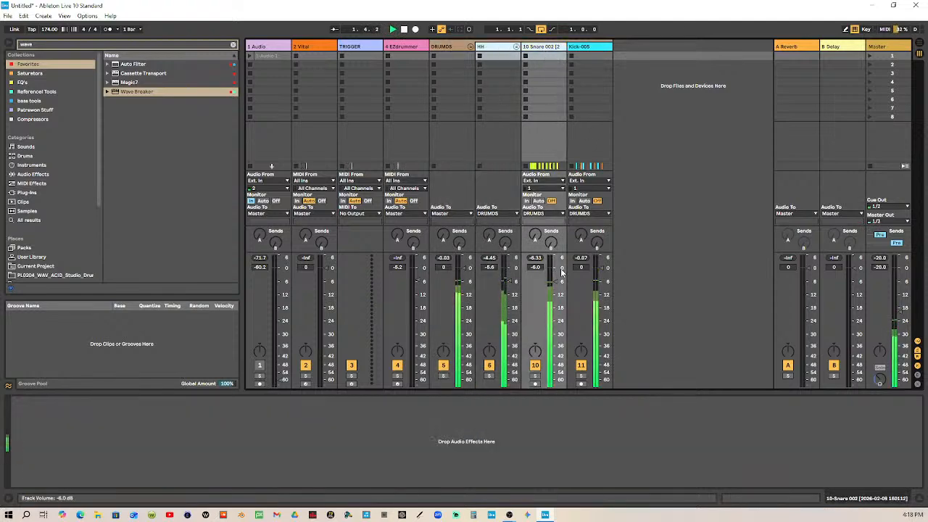
{"action": "left_click_drag", "start_coordinate": [558, 286], "coordinate": [558, 280]}
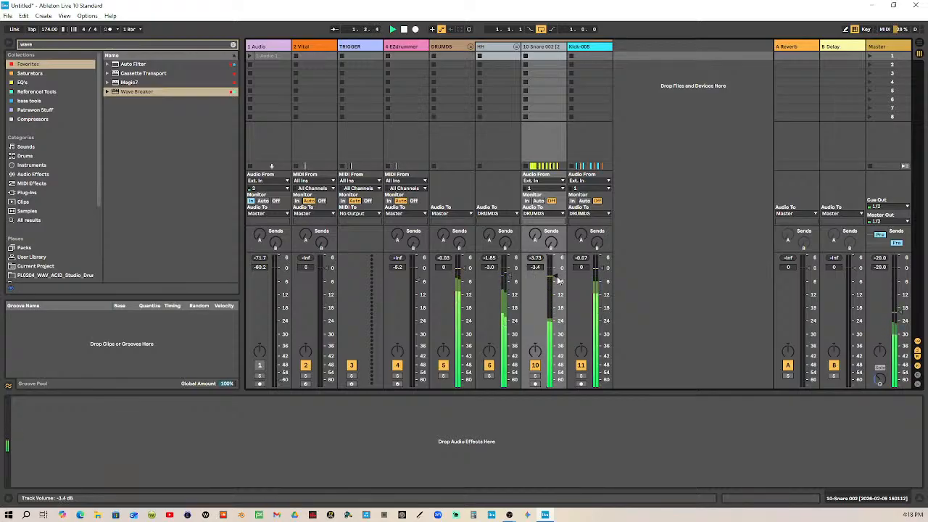
{"action": "left_click", "coordinate": [586, 49]}
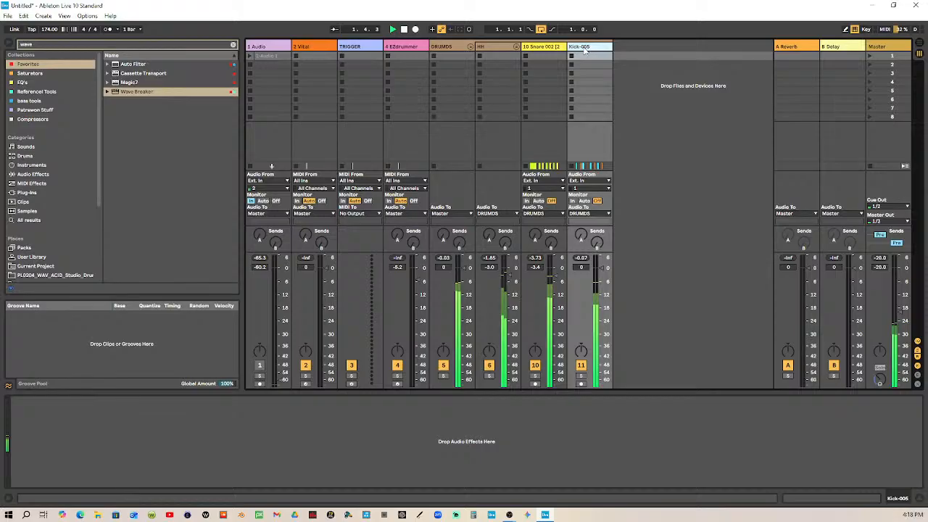
{"action": "left_click", "coordinate": [496, 47]}
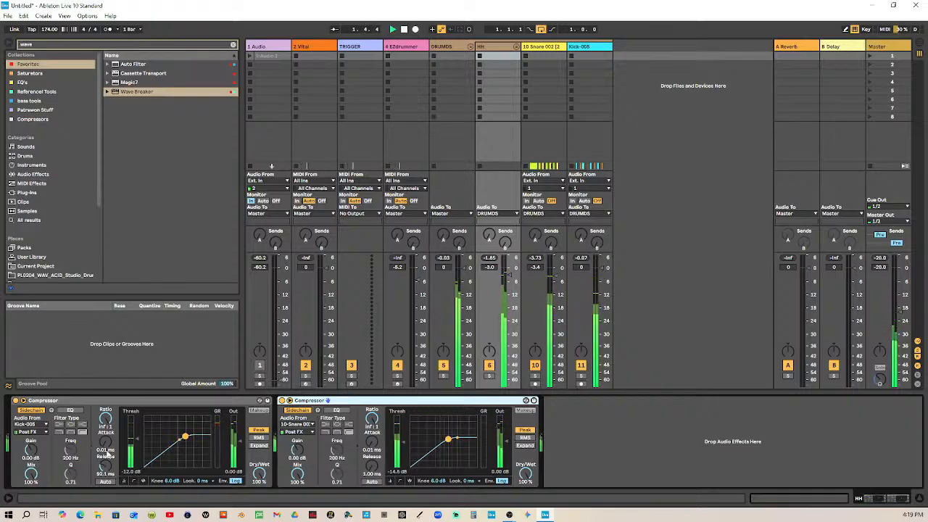
Lengthen the releases of the HH group's Compressors to 129 ms for the kick sidechain and 106 ms for the snare sidechain
{"action": "left_click_drag", "start_coordinate": [107, 467], "coordinate": [107, 450]}
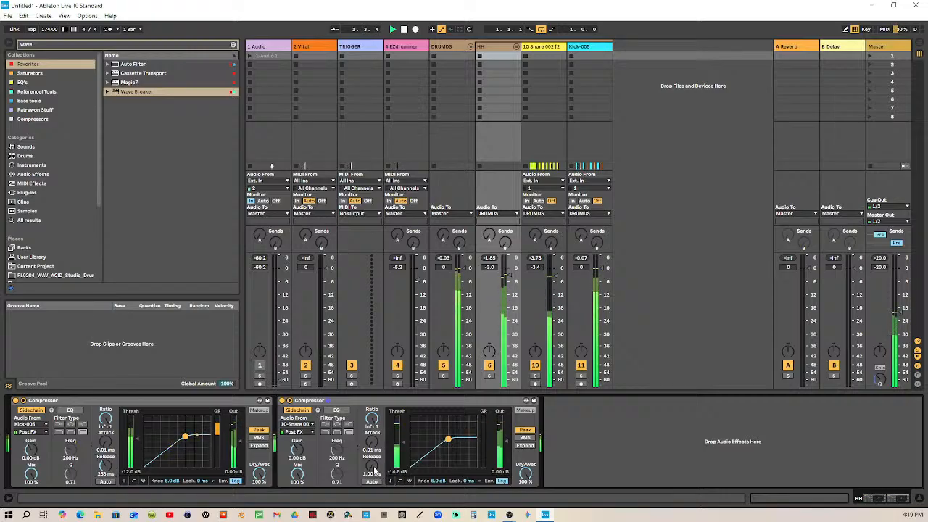
{"action": "left_click_drag", "start_coordinate": [372, 466], "coordinate": [372, 431]}
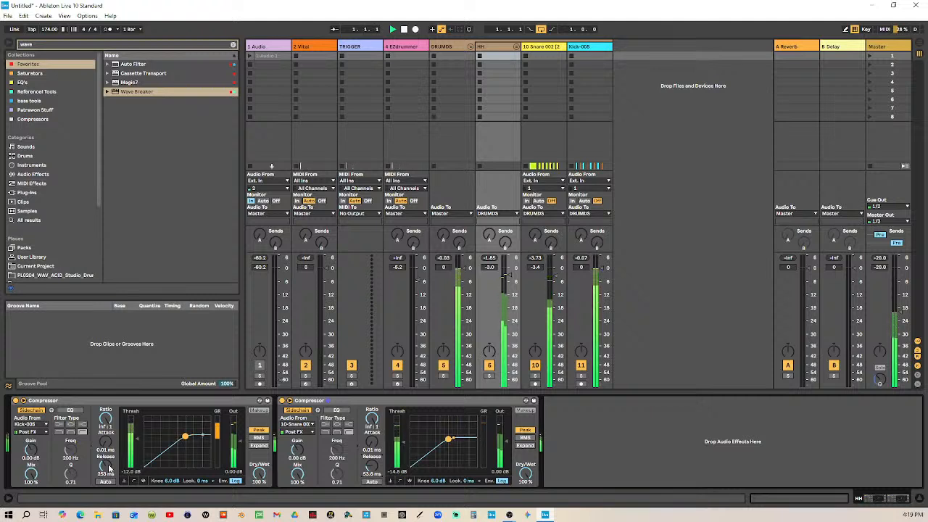
{"action": "left_click_drag", "start_coordinate": [108, 467], "coordinate": [107, 474]}
{"action": "left_click_drag", "start_coordinate": [371, 467], "coordinate": [372, 460]}
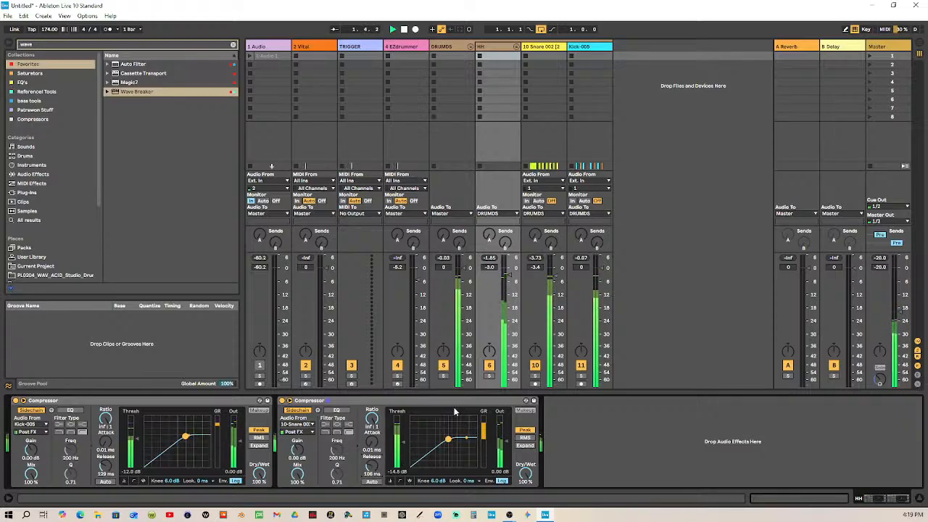
Return to the Arrangement, reduce the Snare 002 track's height, and duplicate the track with its clips
{"action": "key", "text": "Tab"}
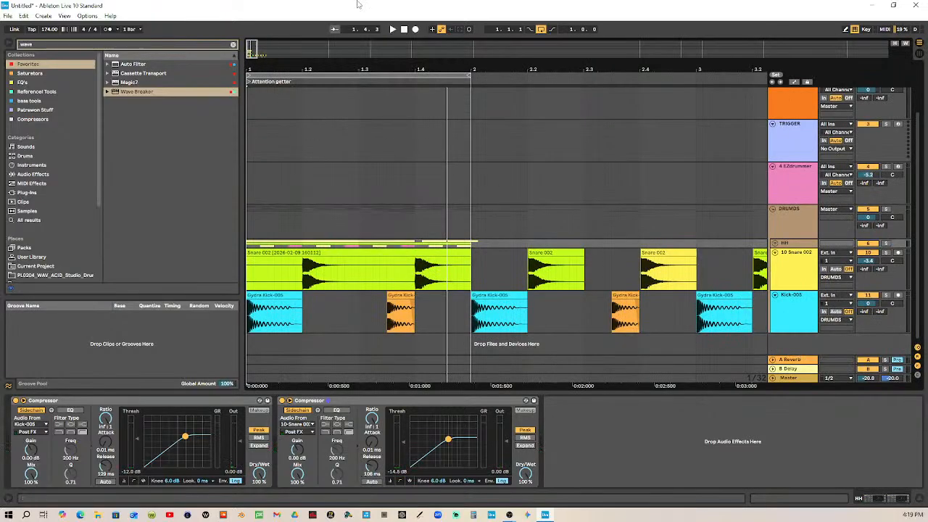
{"action": "left_click", "coordinate": [774, 253]}
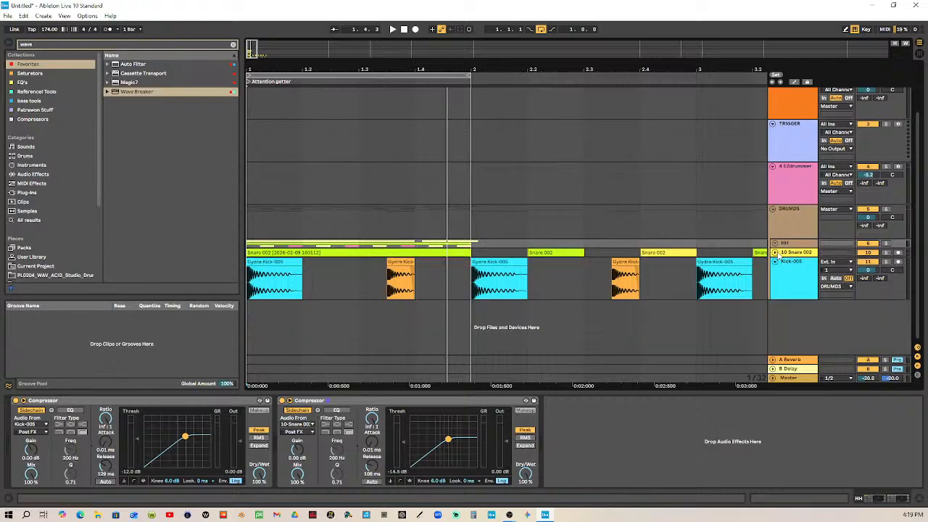
{"action": "left_click", "coordinate": [774, 262]}
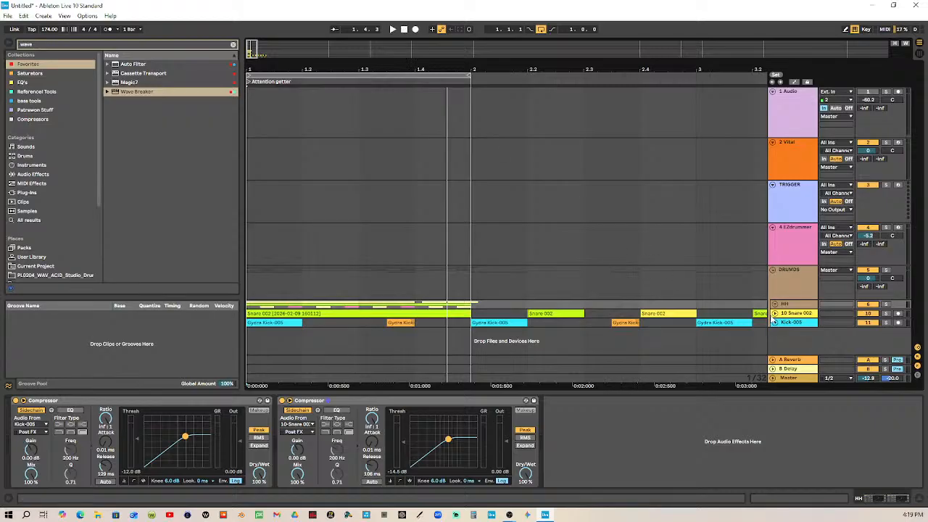
{"action": "left_click", "coordinate": [774, 313]}
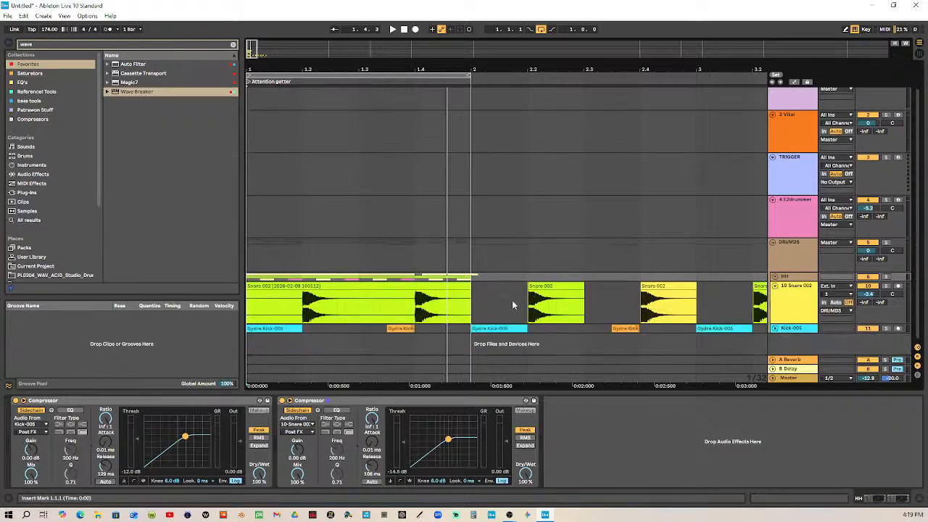
{"action": "left_click_drag", "start_coordinate": [804, 324], "coordinate": [811, 310]}
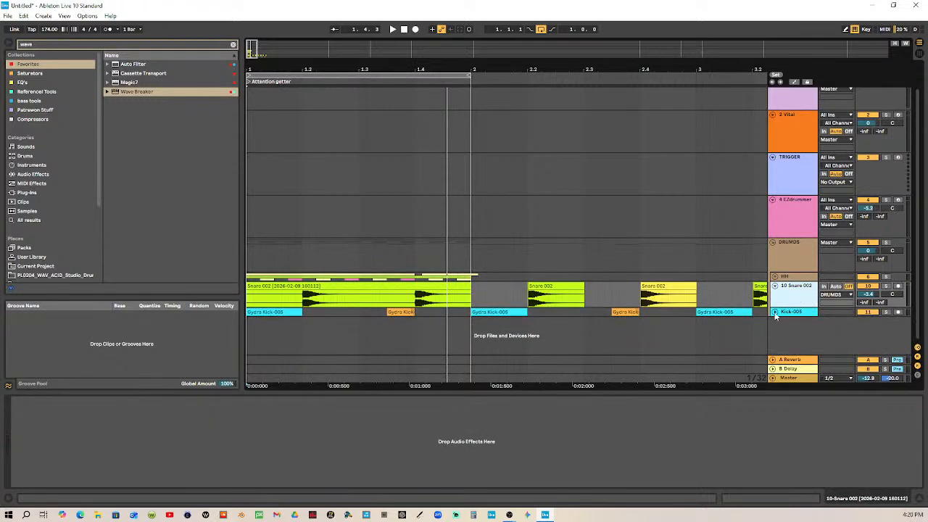
{"action": "left_click", "coordinate": [774, 312]}
{"action": "scroll", "coordinate": [783, 284], "scroll_direction": "down", "scroll_amount": 1}
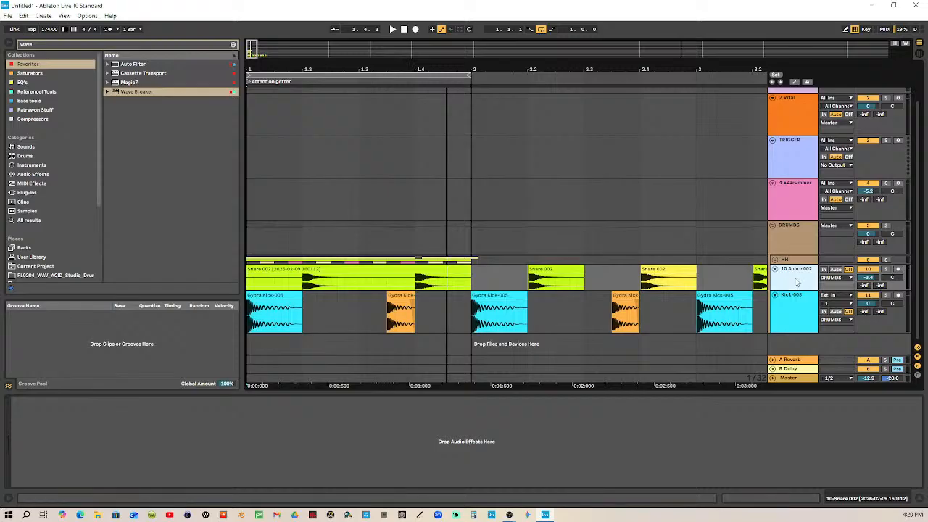
{"action": "key", "text": "ctrl+d"}
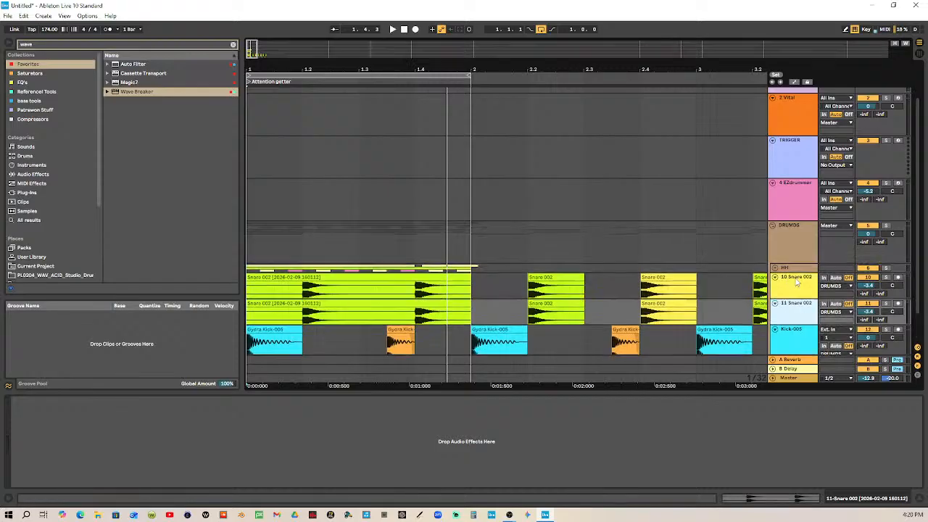
Split the long clip on the duplicated Snare track at 1.4.1 to isolate its second hit
{"action": "left_click", "coordinate": [387, 305]}
{"action": "left_click_drag", "start_coordinate": [416, 316], "coordinate": [473, 319]}
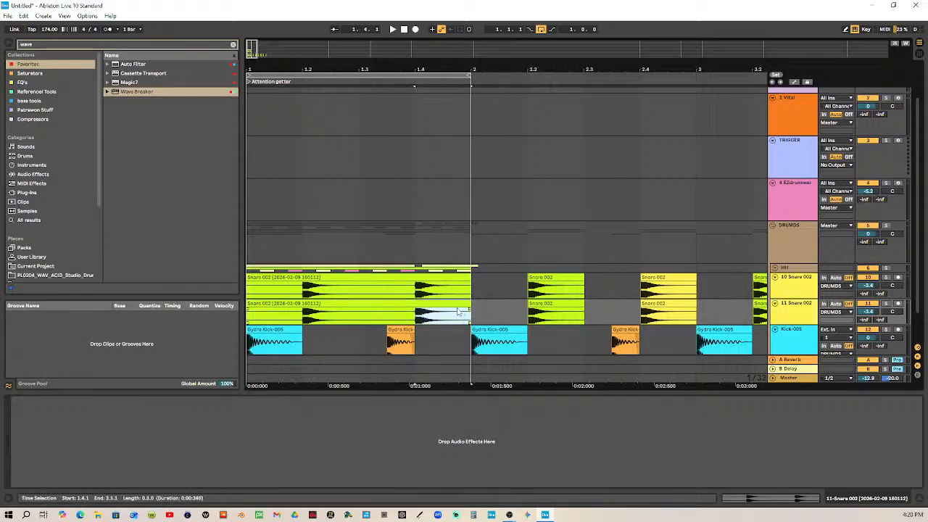
{"action": "key", "text": "ctrl+e"}
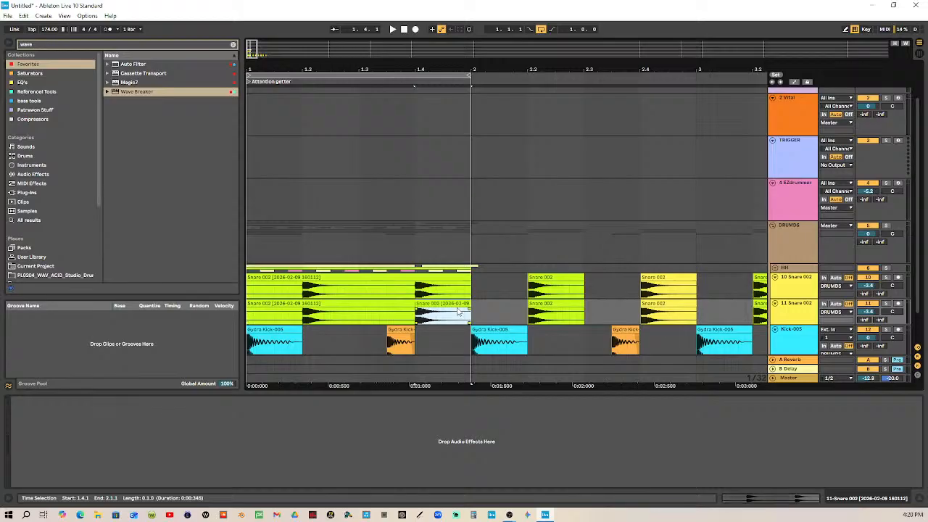
Color the duplicated Snare track bright green and assign the track color to its clips
{"action": "right_click", "coordinate": [792, 319]}
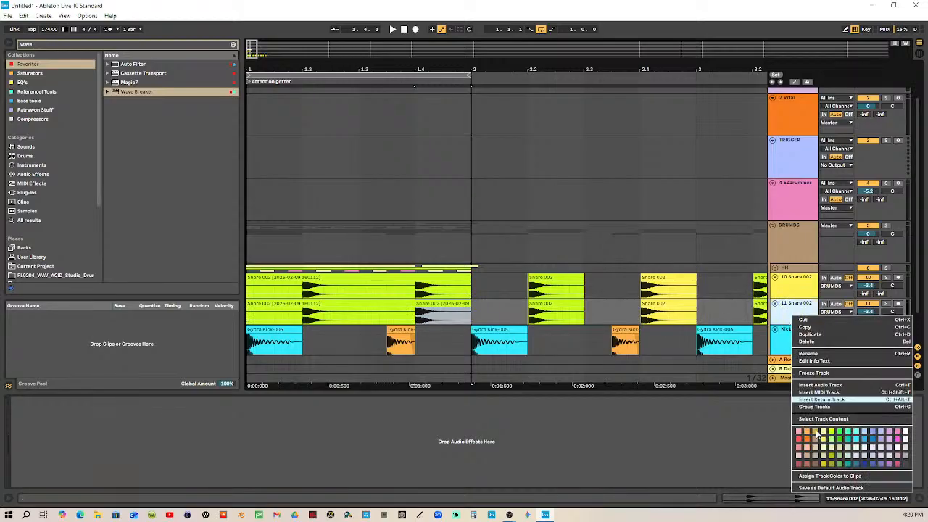
{"action": "left_click", "coordinate": [846, 431]}
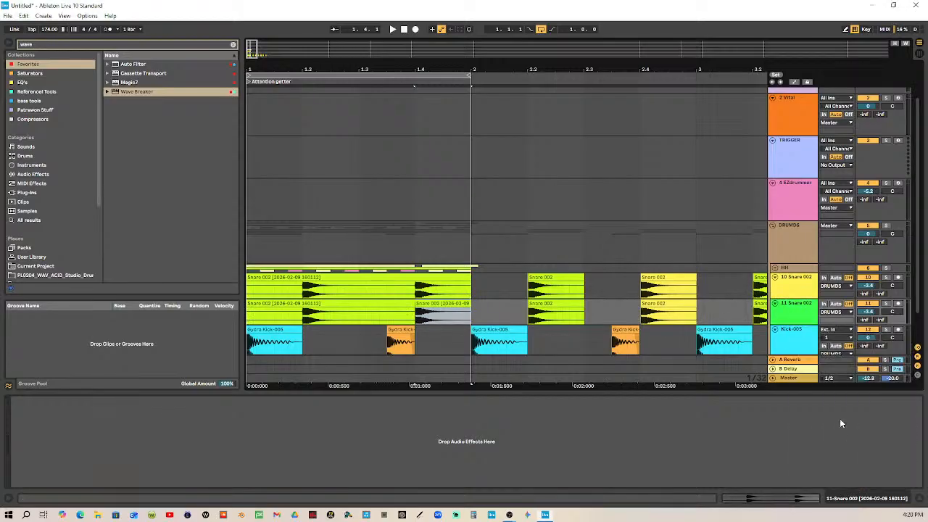
{"action": "right_click", "coordinate": [794, 317]}
{"action": "left_click", "coordinate": [799, 477]}
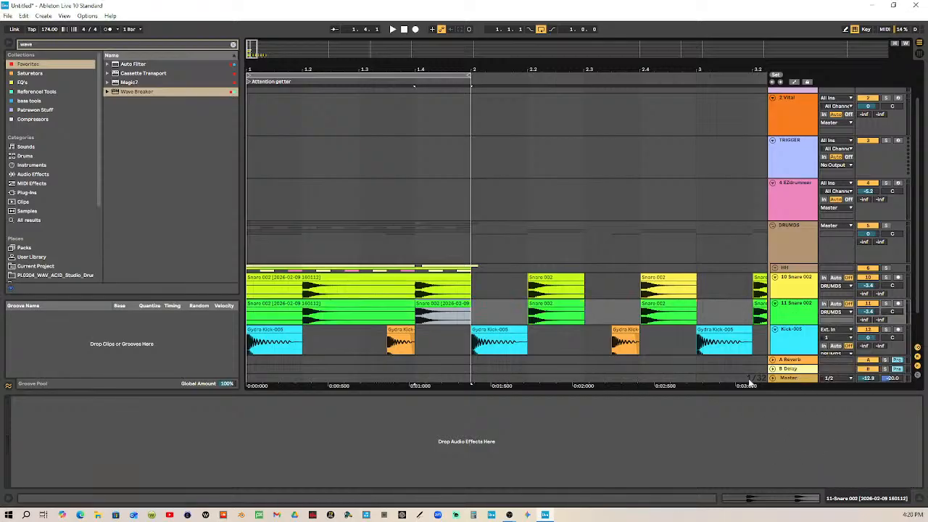
Delete the section before the isolated hit on the duplicated track and the bar 2 clips on both Snare tracks
{"action": "left_click", "coordinate": [395, 304]}
{"action": "key", "text": "Delete"}
{"action": "left_click", "coordinate": [545, 306]}
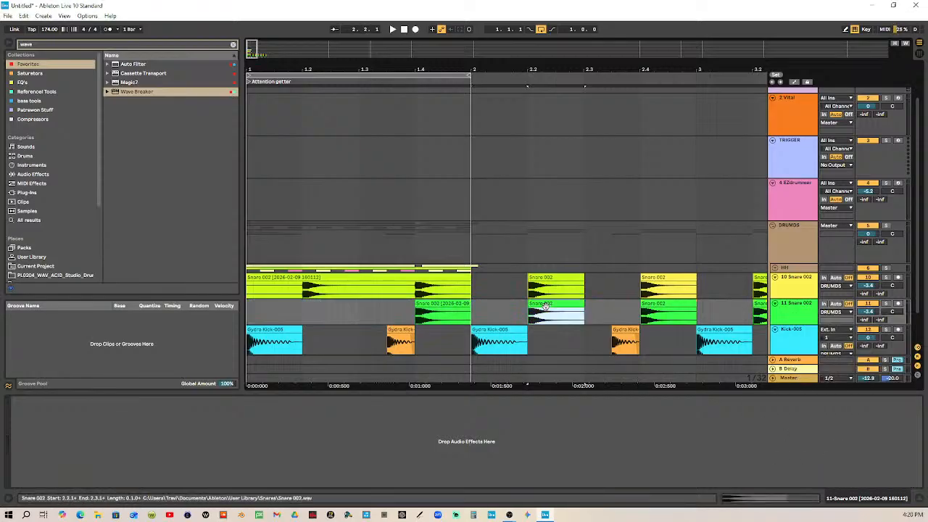
{"action": "left_click_drag", "start_coordinate": [527, 266], "coordinate": [709, 314]}
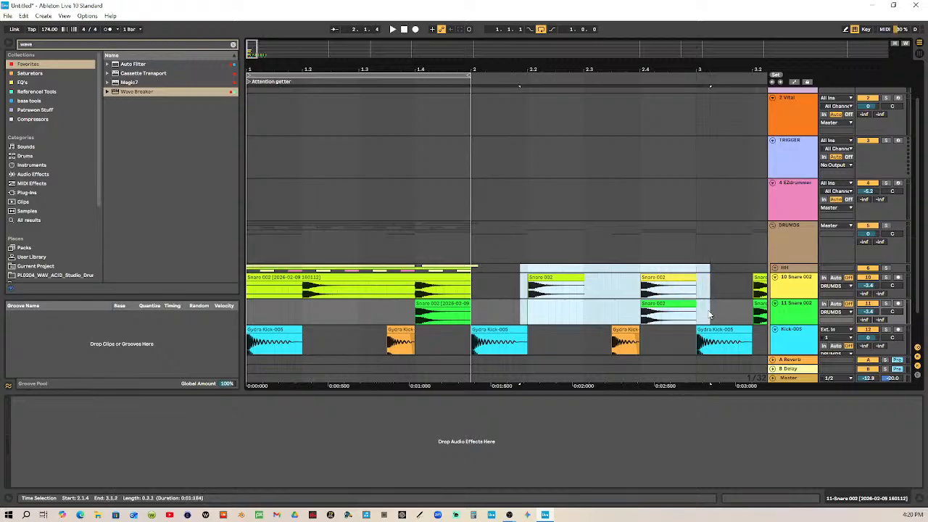
{"action": "key", "text": "Delete"}
Delete the remaining snare and kick clips from bar 2 onward
{"action": "left_click_drag", "start_coordinate": [702, 67], "coordinate": [468, 70]}
{"action": "left_click_drag", "start_coordinate": [447, 284], "coordinate": [707, 341]}
{"action": "key", "text": "Delete"}
{"action": "mouse_move", "coordinate": [361, 312]}
{"action": "left_mouse_down"}
{"action": "mouse_move", "coordinate": [491, 351]}
{"action": "mouse_move", "coordinate": [355, 318]}
{"action": "left_mouse_up"}
{"action": "key", "text": "Delete"}
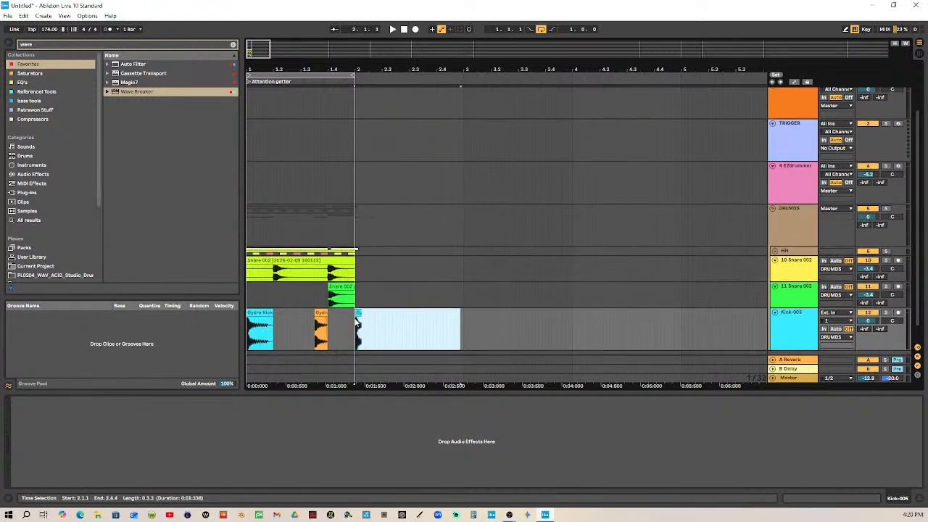
Expand the HH group for reference and move the isolated snare hit to one thirty-second note after beat 1.2
{"action": "left_click_drag", "start_coordinate": [281, 67], "coordinate": [319, 92]}
{"action": "left_click_drag", "start_coordinate": [462, 286], "coordinate": [371, 304]}
{"action": "left_click", "coordinate": [774, 252]}
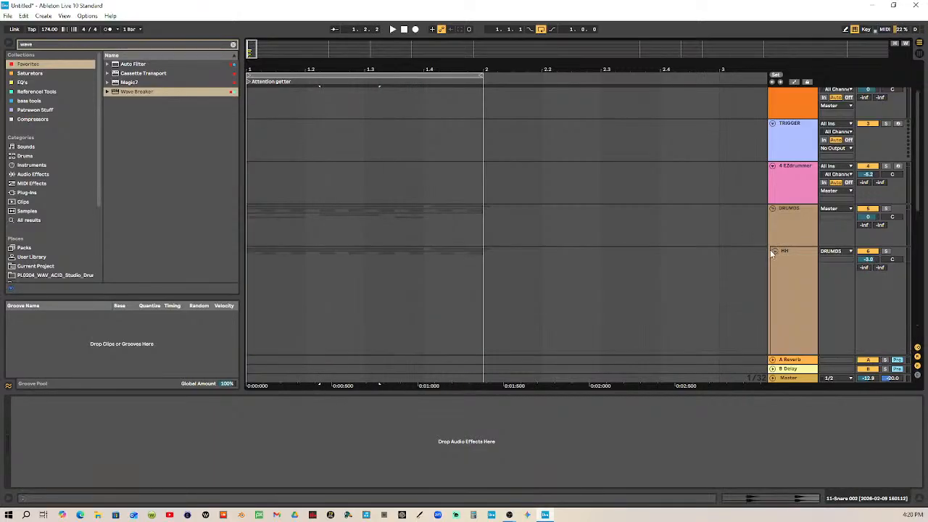
{"action": "scroll", "coordinate": [560, 291], "scroll_direction": "down", "scroll_amount": 1}
{"action": "scroll", "coordinate": [560, 294], "scroll_direction": "down", "scroll_amount": 5}
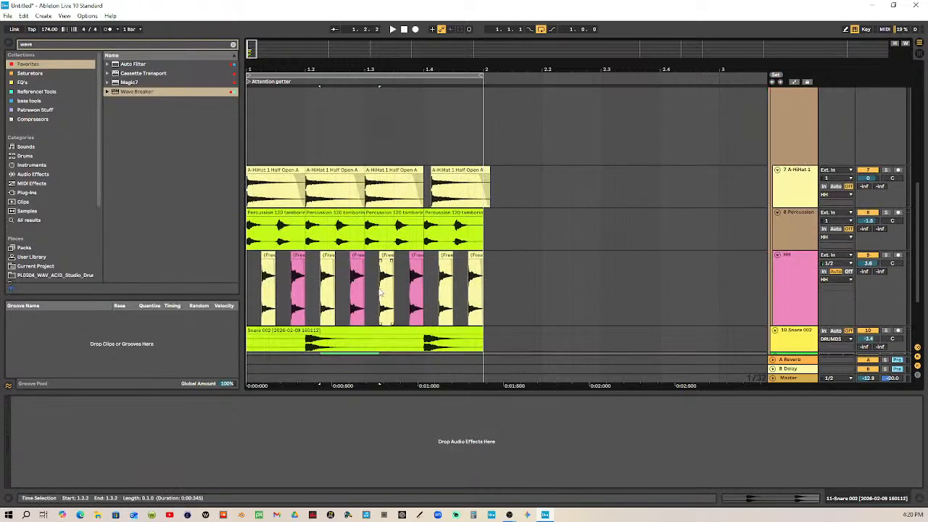
{"action": "left_click_drag", "start_coordinate": [301, 70], "coordinate": [371, 123]}
{"action": "mouse_move", "coordinate": [464, 272]}
{"action": "left_mouse_down"}
{"action": "mouse_move", "coordinate": [424, 277]}
{"action": "mouse_move", "coordinate": [474, 280]}
{"action": "mouse_move", "coordinate": [449, 279]}
{"action": "left_mouse_up"}
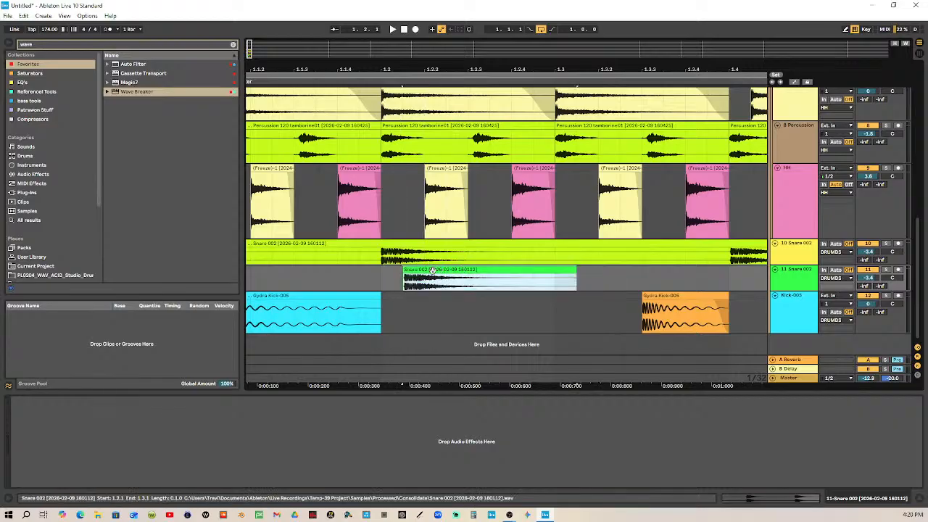
Enlarge the duplicated Snare track and add a long fade-in to its clip to soften the hit's attack
{"action": "left_click_drag", "start_coordinate": [418, 275], "coordinate": [575, 277]}
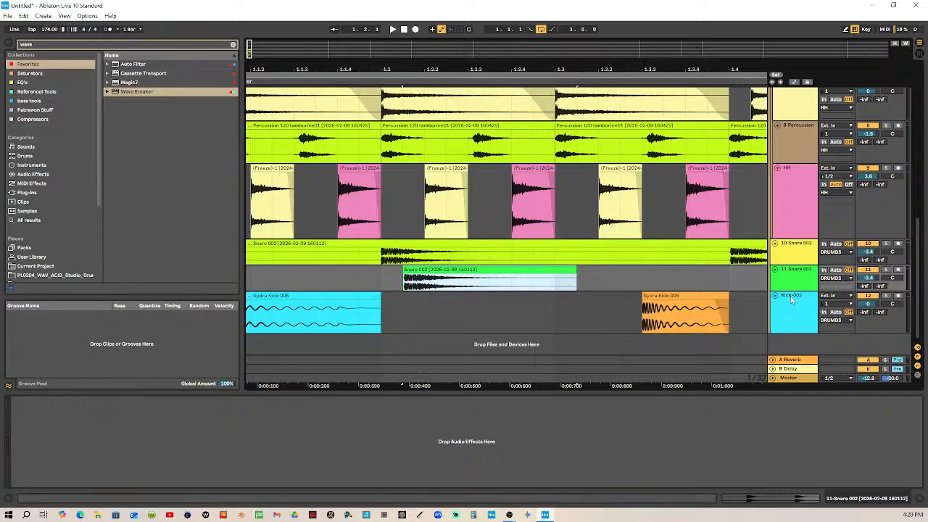
{"action": "left_click_drag", "start_coordinate": [791, 290], "coordinate": [789, 332]}
{"action": "scroll", "coordinate": [637, 295], "scroll_direction": "down", "scroll_amount": 2}
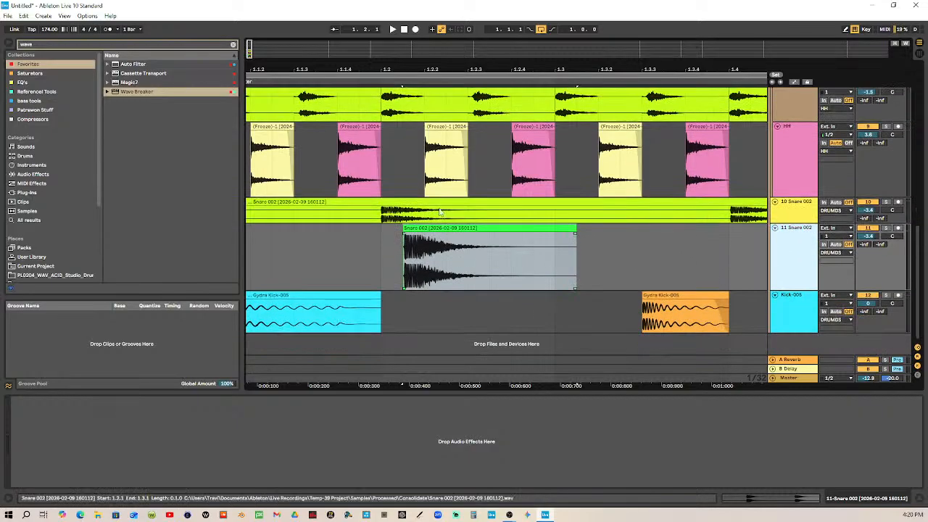
{"action": "left_click_drag", "start_coordinate": [406, 78], "coordinate": [386, 199]}
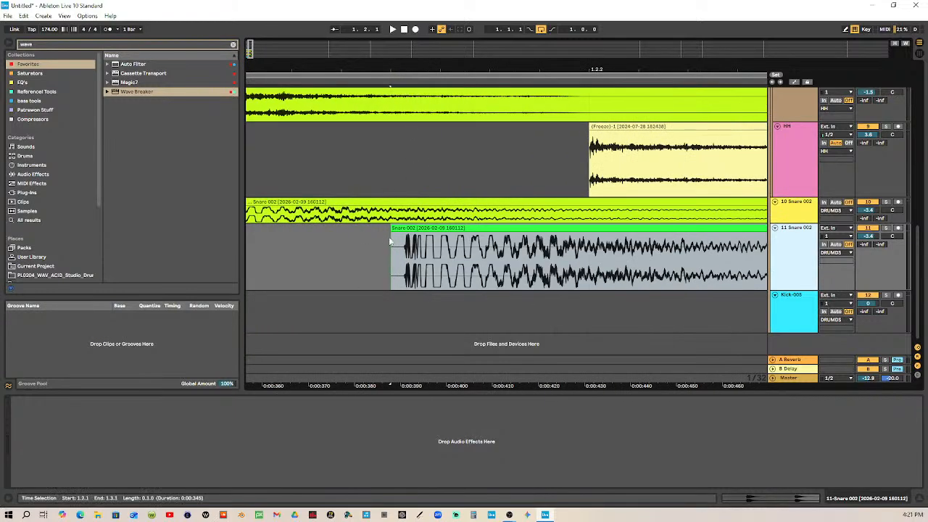
{"action": "left_click_drag", "start_coordinate": [393, 237], "coordinate": [625, 238]}
{"action": "left_click_drag", "start_coordinate": [637, 70], "coordinate": [426, 9]}
{"action": "left_click_drag", "start_coordinate": [416, 238], "coordinate": [442, 236]}
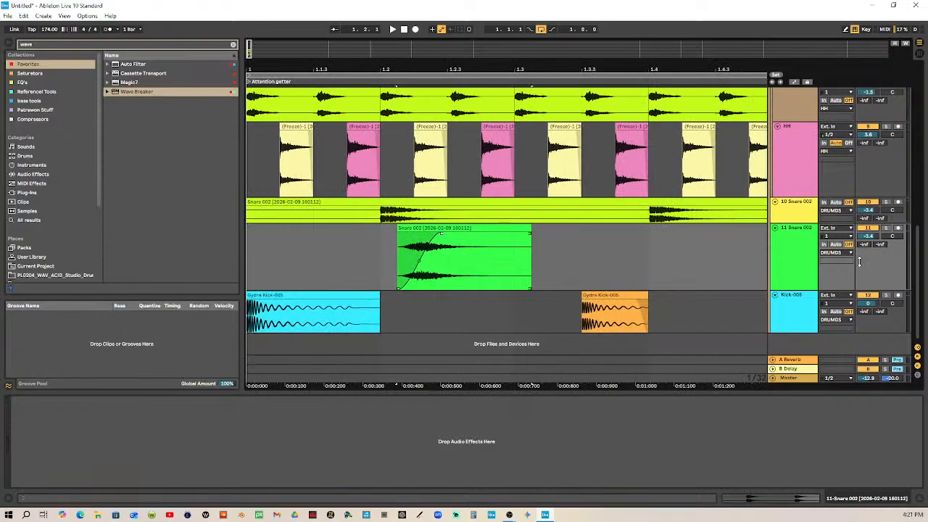
Play the loop to hear the faded snare hit in the beat, and stop playback
{"action": "left_click_drag", "start_coordinate": [602, 68], "coordinate": [601, 18]}
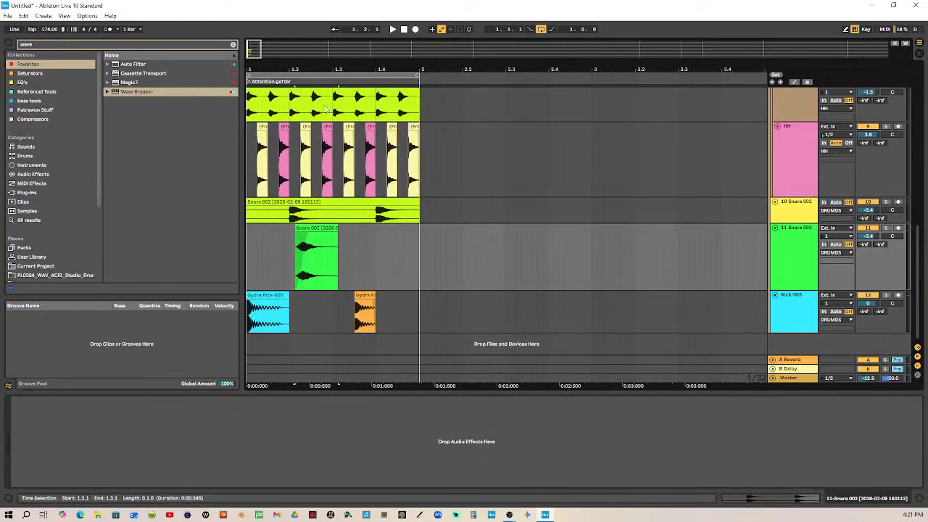
{"action": "left_click", "coordinate": [392, 29]}
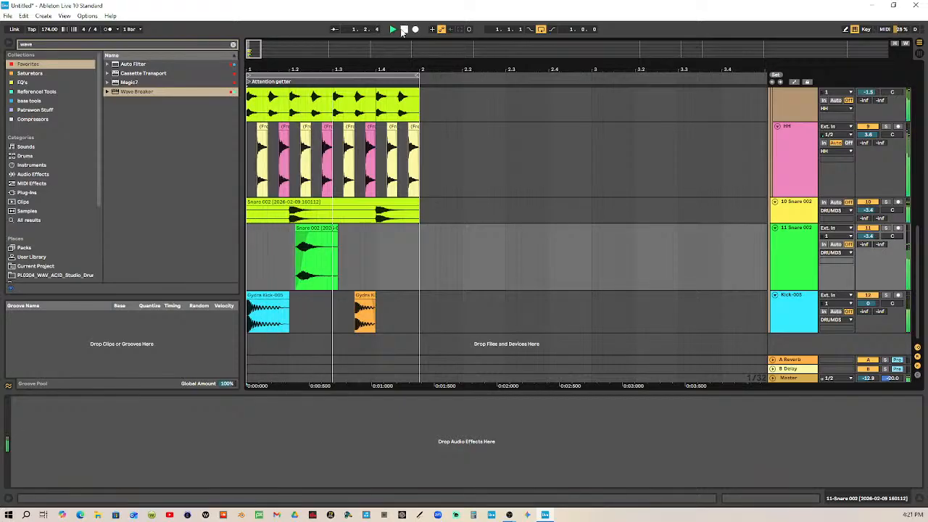
{"action": "left_click", "coordinate": [403, 29]}
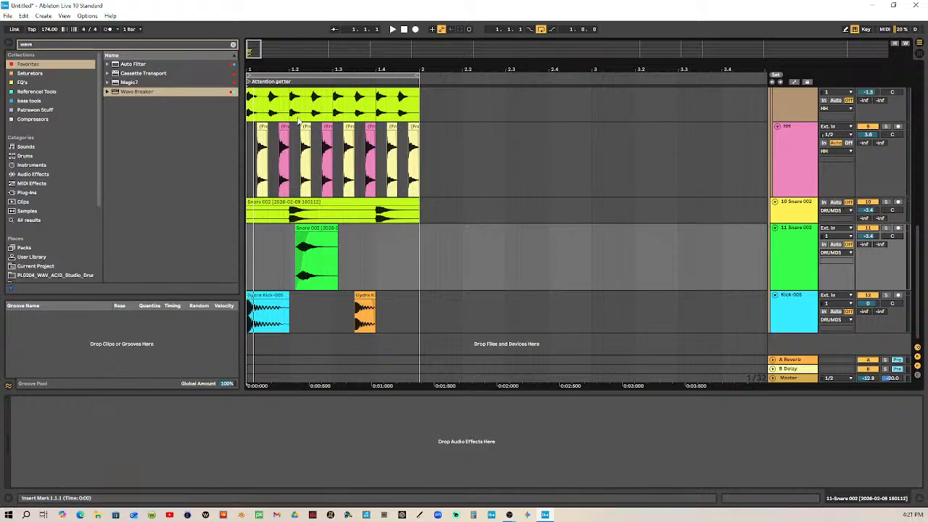
Open the faded snare clip's sample settings and lower the duplicated Snare track's volume to -6.0 dB
{"action": "left_click_drag", "start_coordinate": [292, 65], "coordinate": [345, 174]}
{"action": "double_click", "coordinate": [391, 239]}
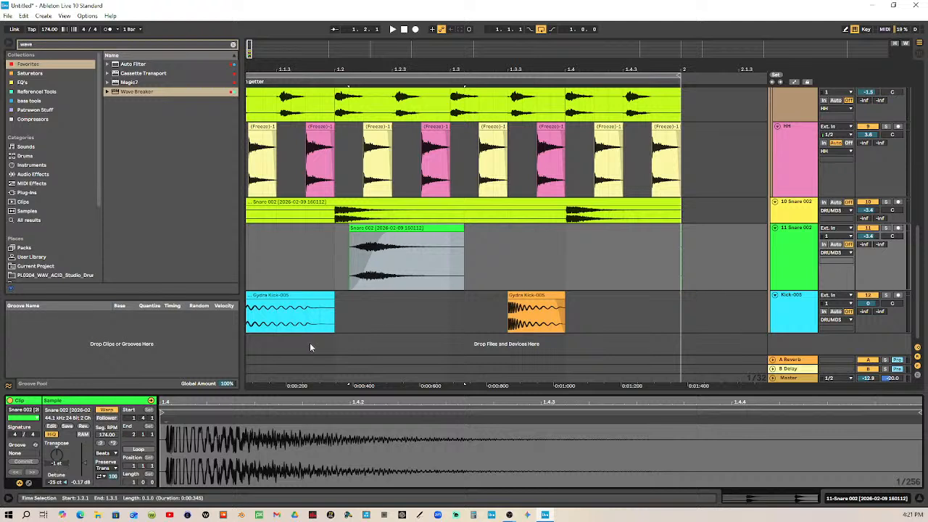
{"action": "left_click", "coordinate": [389, 240]}
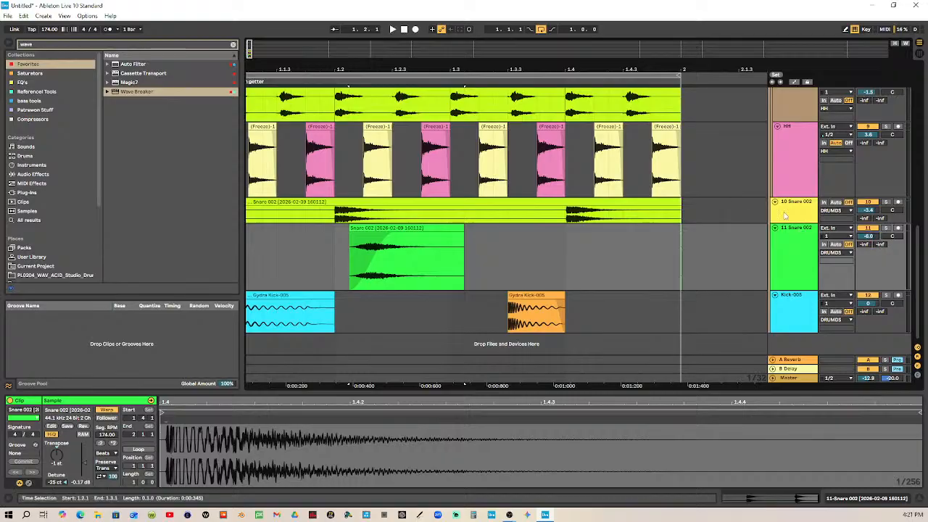
Move the faded snare clip to one thirty-second note after 1.3.2, just before the second kick, and play the loop
{"action": "left_click_drag", "start_coordinate": [402, 227], "coordinate": [424, 227]}
{"action": "left_click_drag", "start_coordinate": [425, 72], "coordinate": [462, 69]}
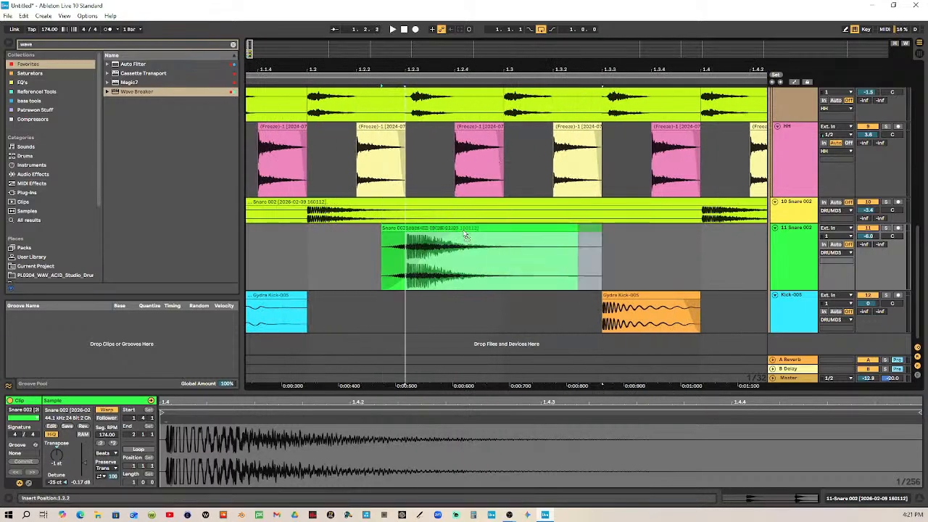
{"action": "left_click_drag", "start_coordinate": [460, 229], "coordinate": [640, 247]}
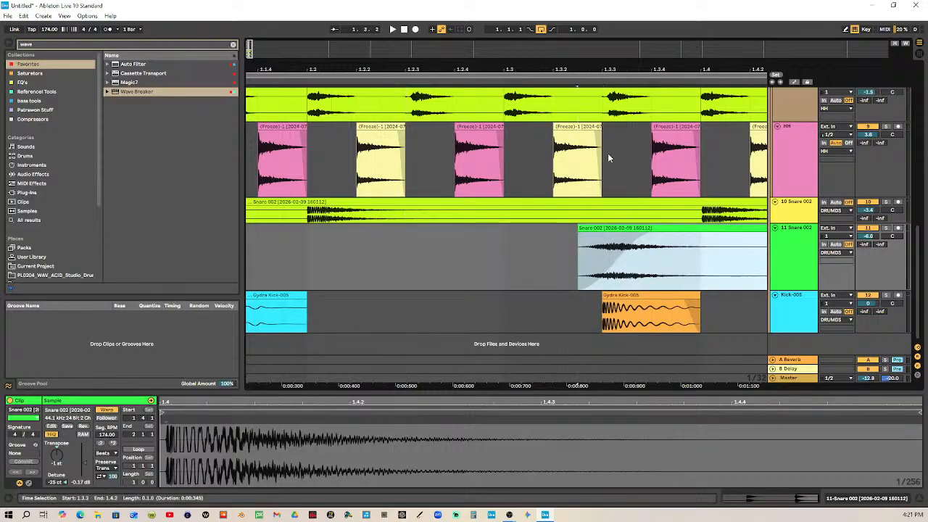
{"action": "scroll", "coordinate": [579, 257], "scroll_direction": "up", "scroll_amount": 1}
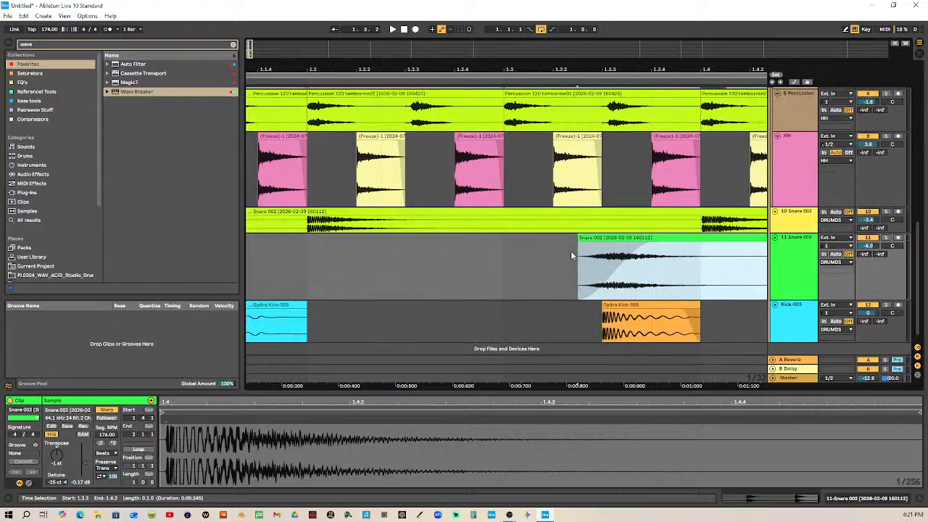
{"action": "left_click_drag", "start_coordinate": [656, 68], "coordinate": [364, 69]}
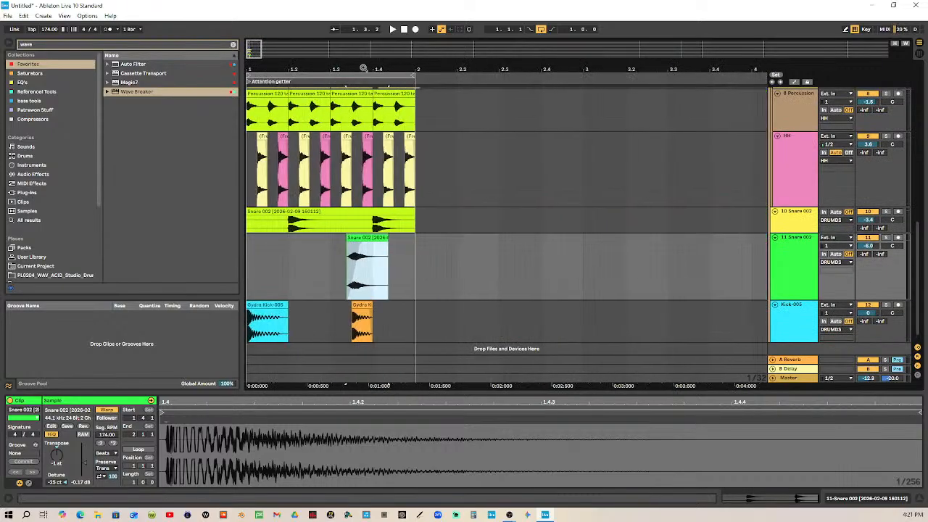
{"action": "left_click", "coordinate": [392, 29]}
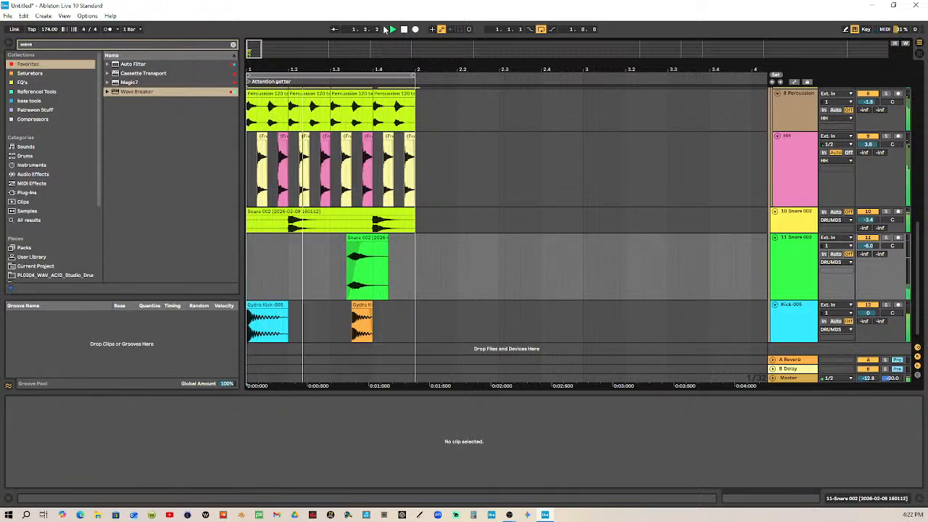
Stop playback and shorten the faded ghost snare clip to one sixteenth note, ending just after 1.3.3
{"action": "left_click", "coordinate": [404, 29]}
{"action": "left_click_drag", "start_coordinate": [367, 65], "coordinate": [443, 119]}
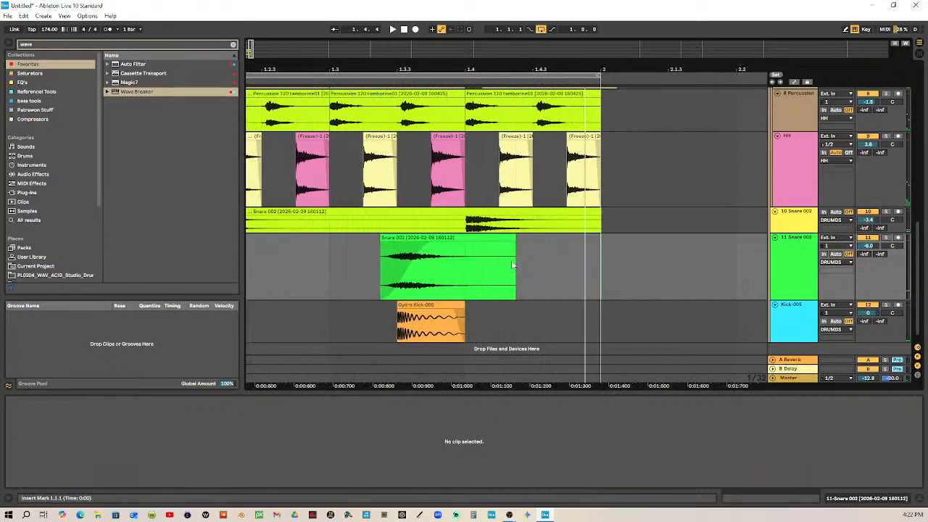
{"action": "left_click_drag", "start_coordinate": [513, 239], "coordinate": [415, 253]}
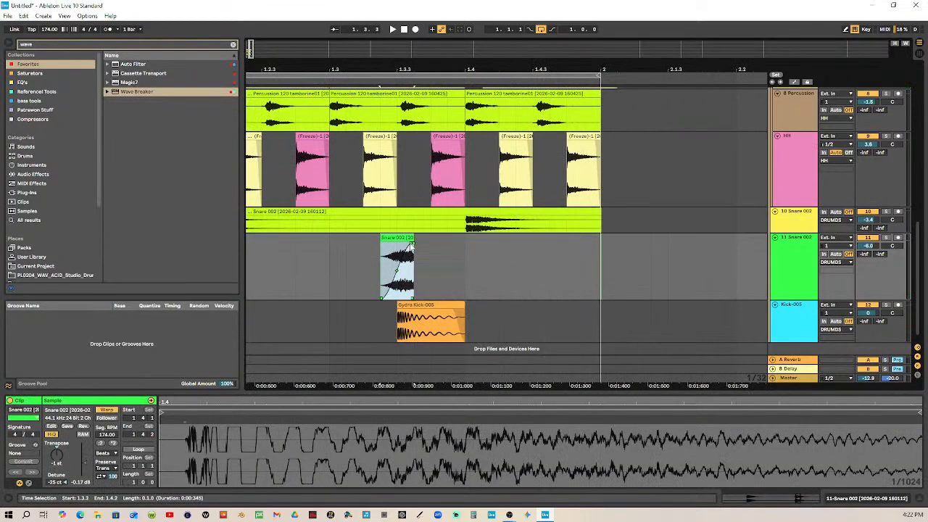
{"action": "left_click", "coordinate": [368, 248]}
Add a short fade-in over about the first quarter of the shortened ghost snare clip
{"action": "left_click_drag", "start_coordinate": [375, 65], "coordinate": [374, 78]}
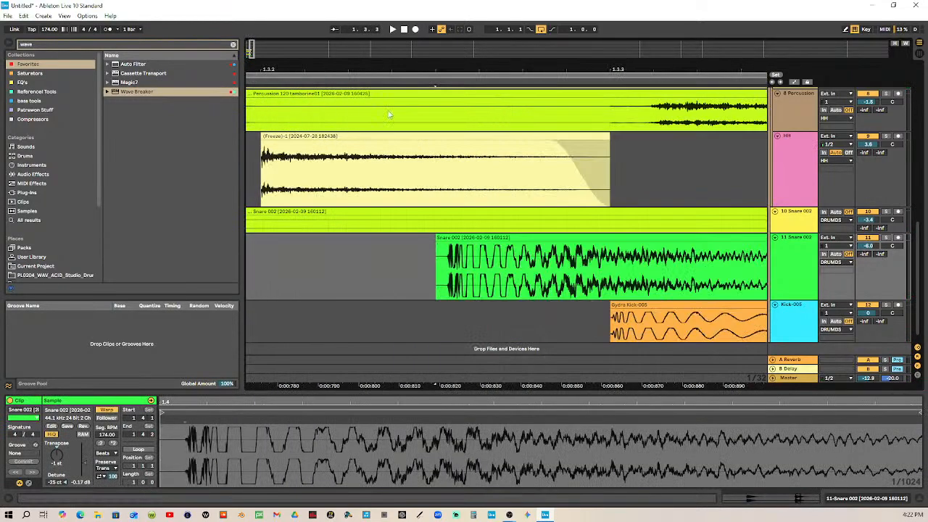
{"action": "left_click_drag", "start_coordinate": [517, 70], "coordinate": [353, 67]}
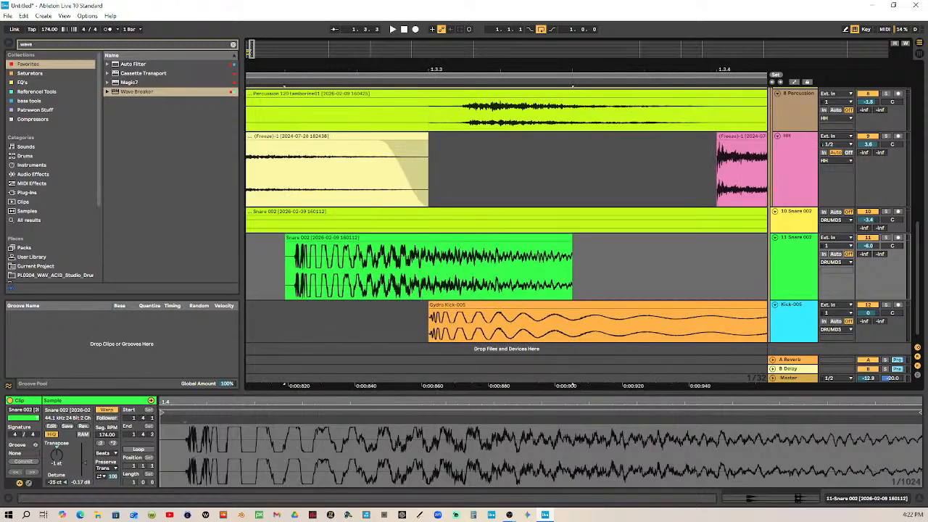
{"action": "left_click", "coordinate": [289, 243]}
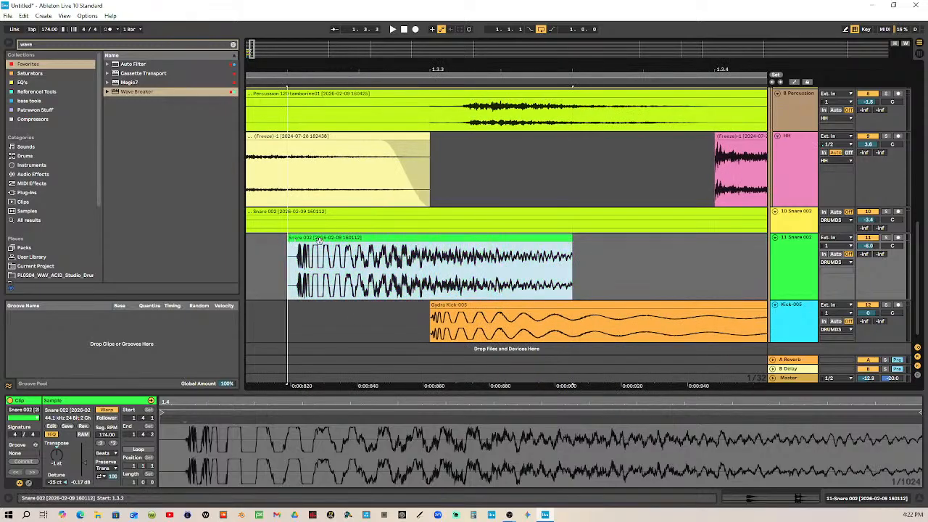
{"action": "left_click_drag", "start_coordinate": [290, 246], "coordinate": [358, 236]}
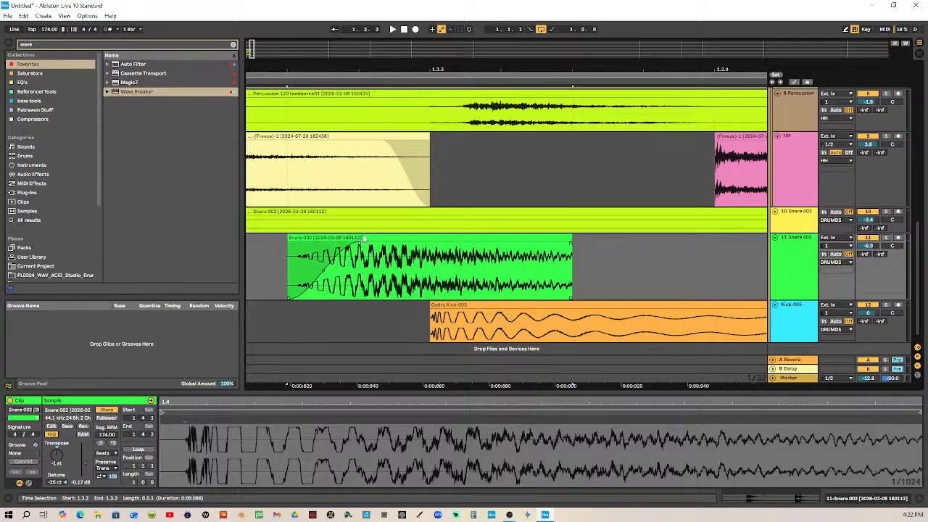
Add a long fade-out to the ghost snare clip and extend its fade-in so both meet at the clip's middle
{"action": "left_click_drag", "start_coordinate": [358, 66], "coordinate": [660, 23]}
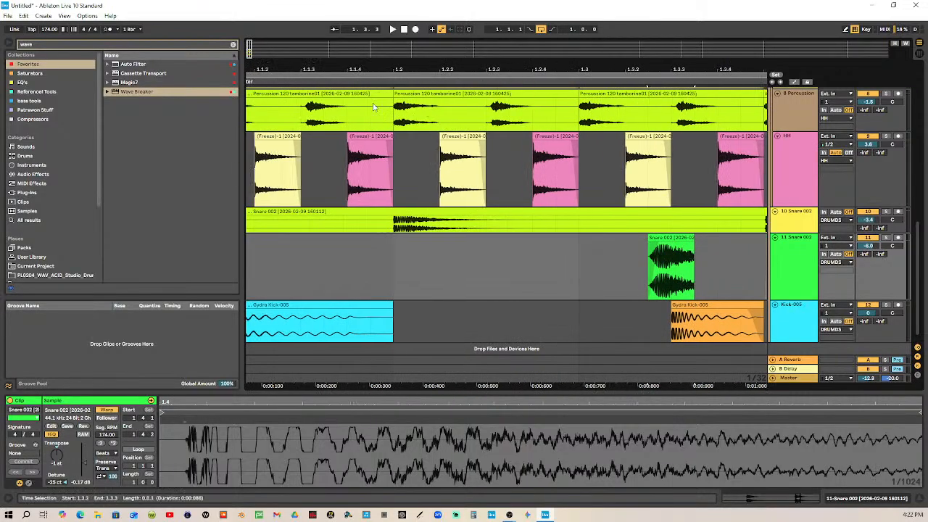
{"action": "left_click_drag", "start_coordinate": [399, 67], "coordinate": [335, 45]}
{"action": "left_click_drag", "start_coordinate": [424, 87], "coordinate": [460, 168]}
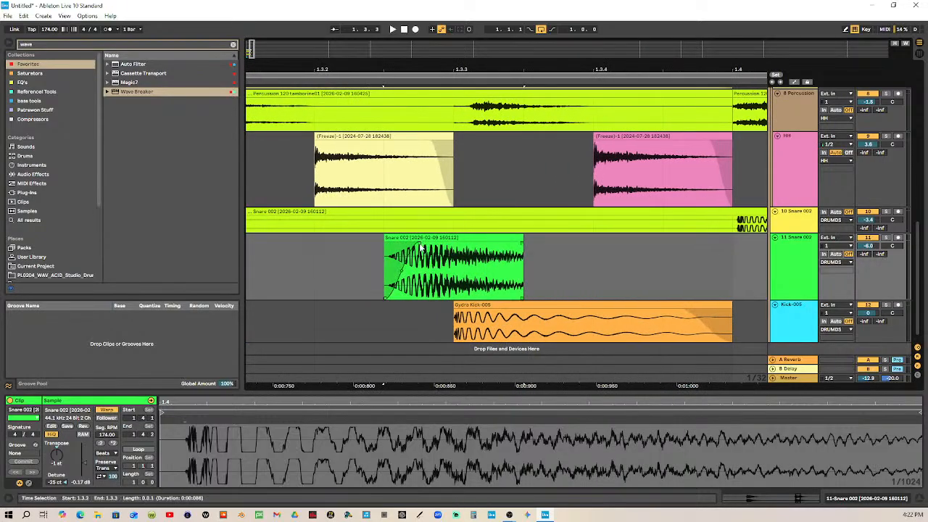
{"action": "left_click_drag", "start_coordinate": [485, 247], "coordinate": [449, 245]}
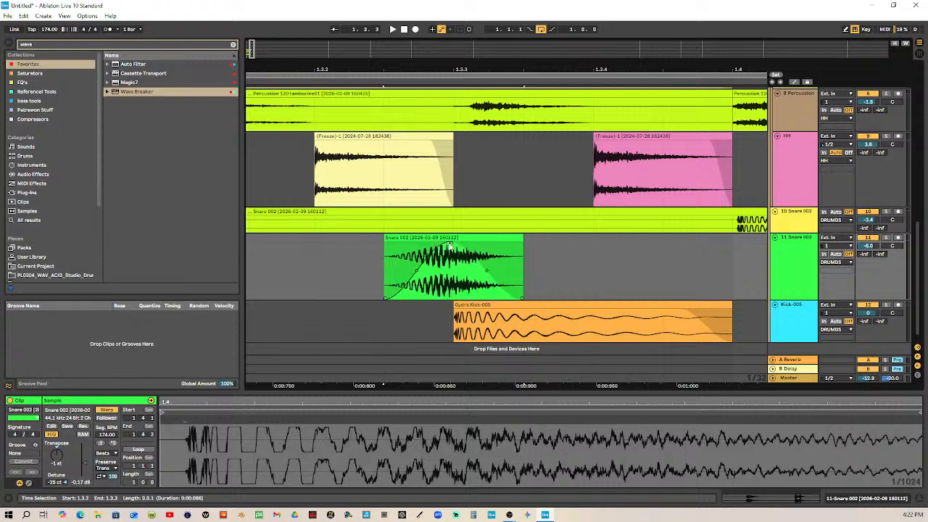
{"action": "left_click", "coordinate": [454, 247]}
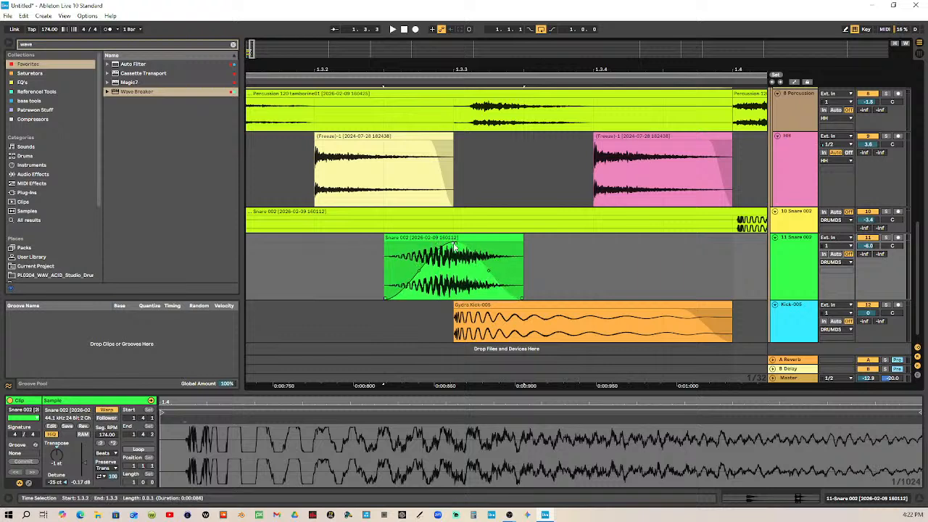
Play the loop from the start to hear the shortened ghost snare, and stop playback
{"action": "left_click_drag", "start_coordinate": [509, 70], "coordinate": [402, 69]}
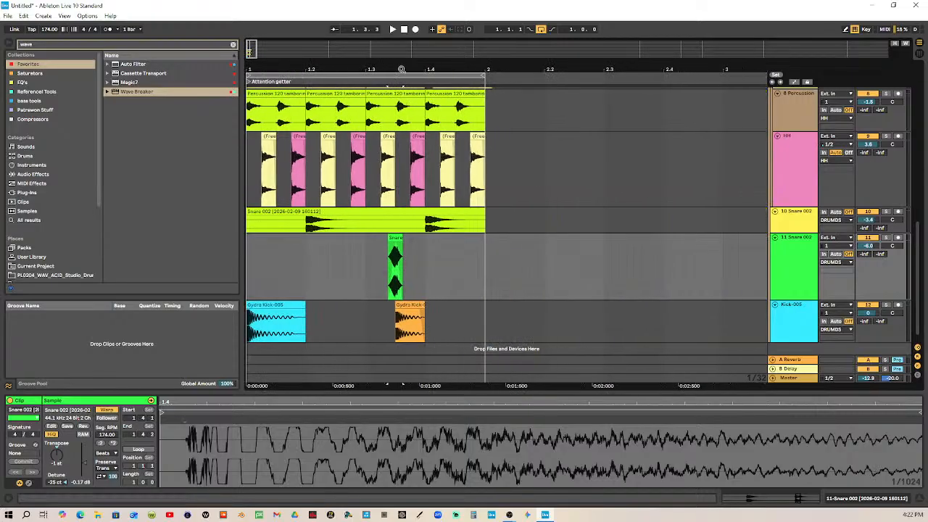
{"action": "left_click", "coordinate": [404, 30]}
{"action": "left_click", "coordinate": [393, 29]}
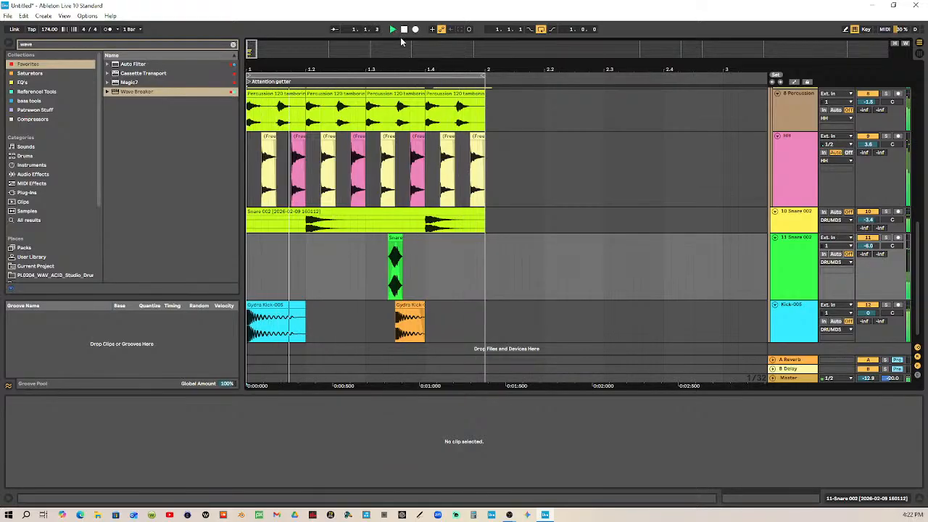
{"action": "left_click", "coordinate": [404, 30]}
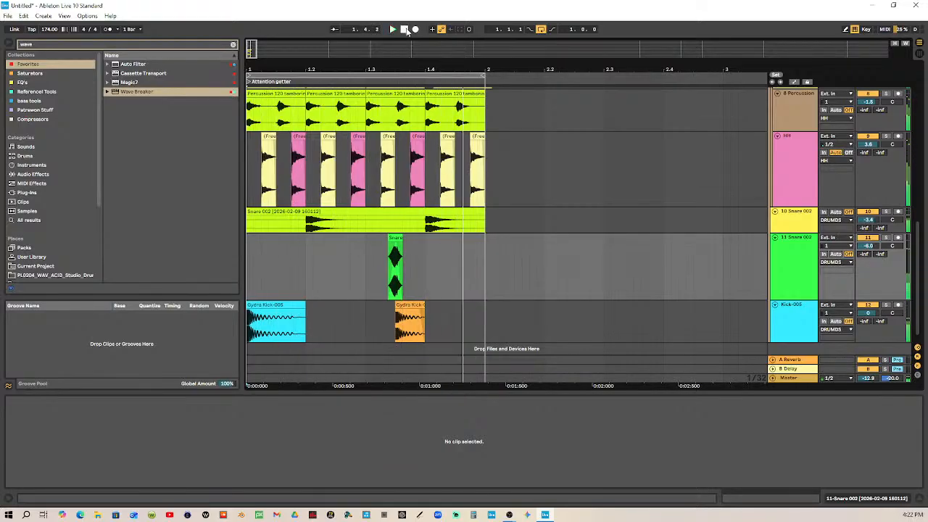
Move the ghost snare clip to one thirty-second note after 1.1.2, and play the loop briefly
{"action": "left_click", "coordinate": [397, 238]}
{"action": "left_click_drag", "start_coordinate": [396, 238], "coordinate": [276, 238]}
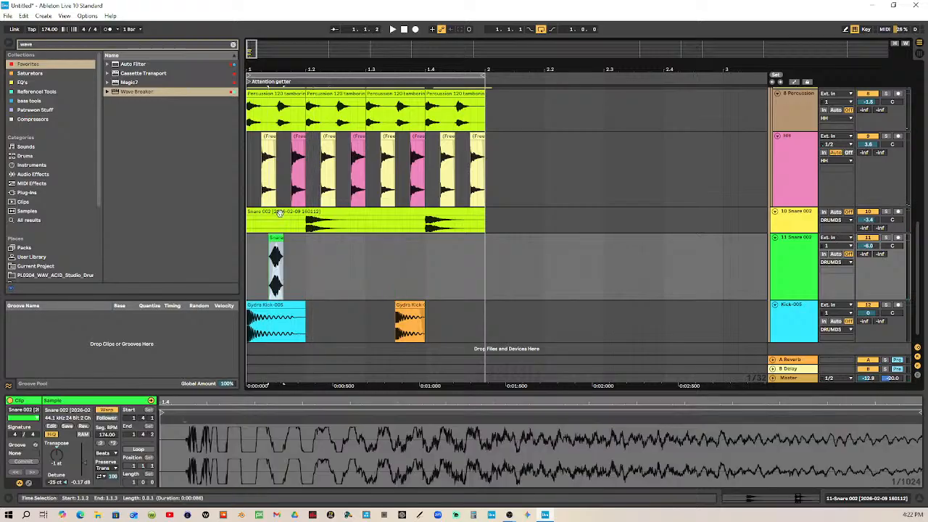
{"action": "left_click", "coordinate": [391, 30]}
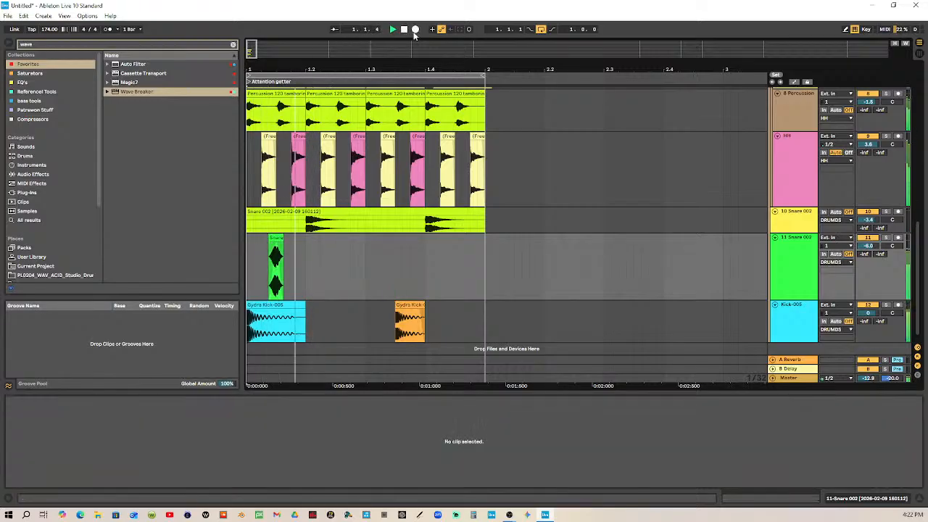
{"action": "key", "text": "space"}
Place two ghost snare clips around the first snare hit, one thirty-second after 1.1.4 and after 1.2.2, and play the loop
{"action": "left_click_drag", "start_coordinate": [277, 238], "coordinate": [339, 246]}
{"action": "left_click", "coordinate": [404, 31]}
{"action": "left_click", "coordinate": [394, 30]}
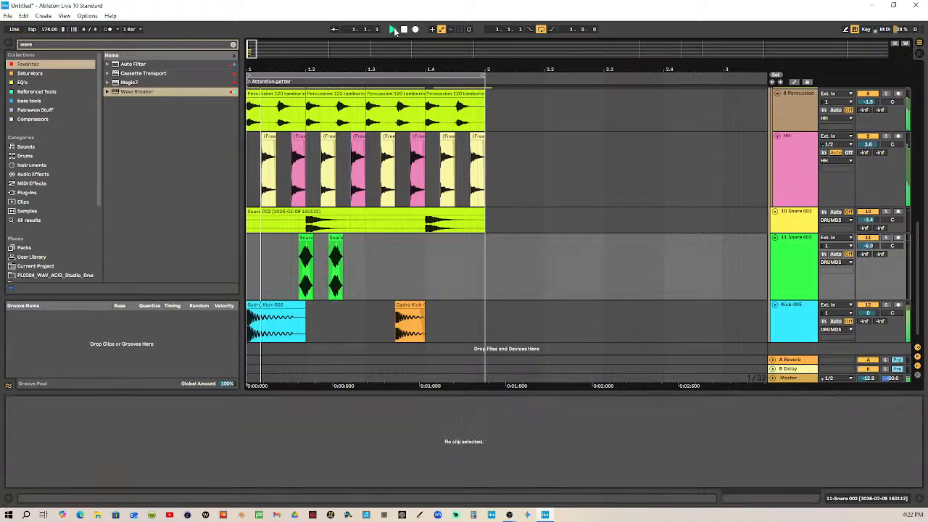
{"action": "left_click", "coordinate": [404, 31]}
Move the earlier ghost snare clip to one thirty-second note before 1.3, and play the loop
{"action": "left_click_drag", "start_coordinate": [307, 246], "coordinate": [366, 240]}
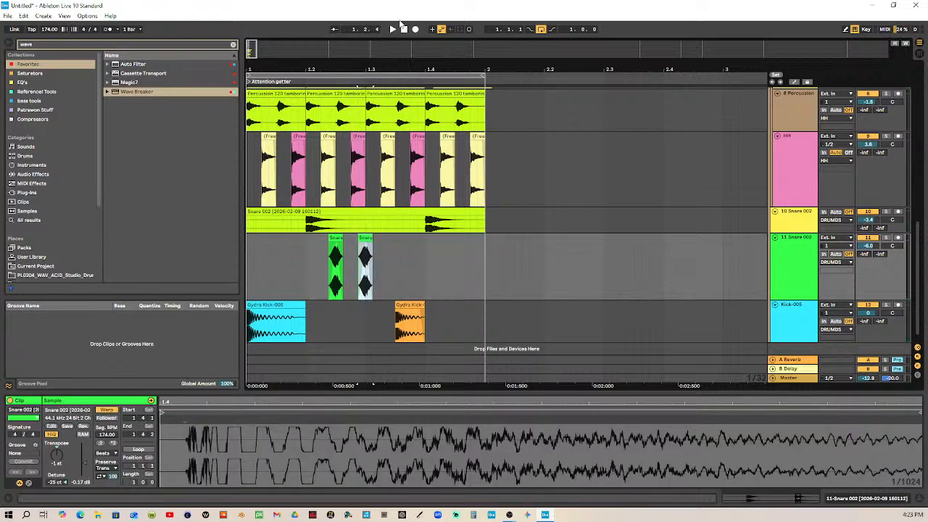
{"action": "left_click", "coordinate": [405, 31]}
{"action": "left_click", "coordinate": [392, 30]}
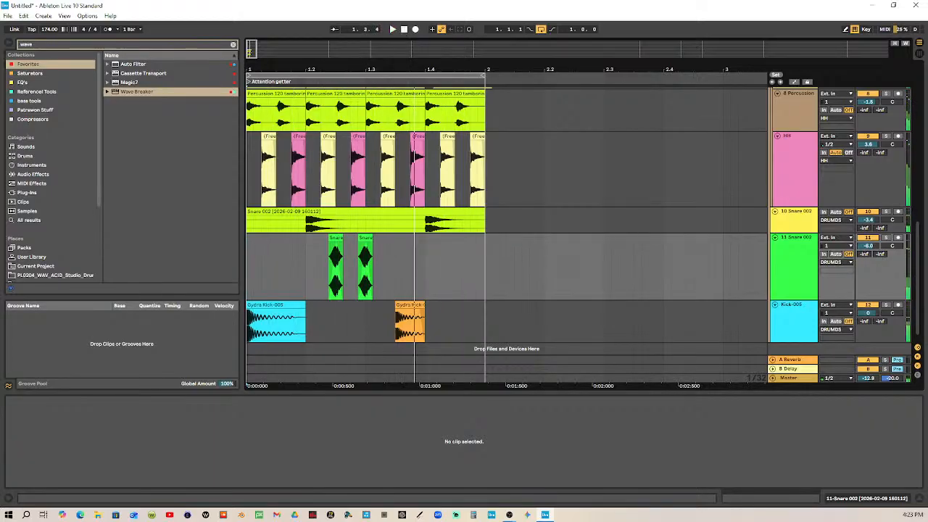
Set the two ghost snare clips back to back, starting one thirty-second note after 1.2.2, and play the loop
{"action": "left_click_drag", "start_coordinate": [359, 70], "coordinate": [440, 229]}
{"action": "left_click_drag", "start_coordinate": [489, 247], "coordinate": [392, 251]}
{"action": "left_click_drag", "start_coordinate": [381, 70], "coordinate": [407, 4]}
{"action": "left_click", "coordinate": [403, 31]}
{"action": "left_click", "coordinate": [392, 31]}
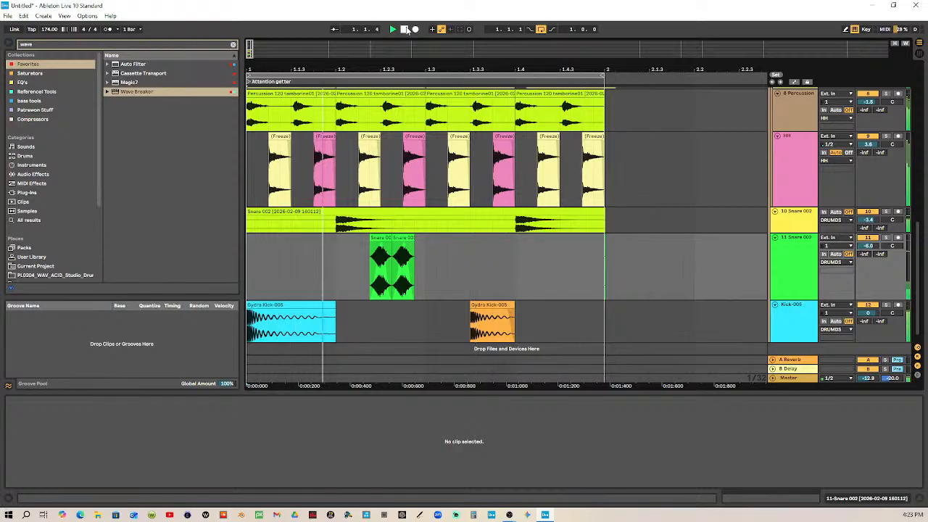
{"action": "key", "text": "space"}
Remove the fade-ins from both ghost snare clips, giving each a full attack with a long fade-out
{"action": "left_click", "coordinate": [380, 249]}
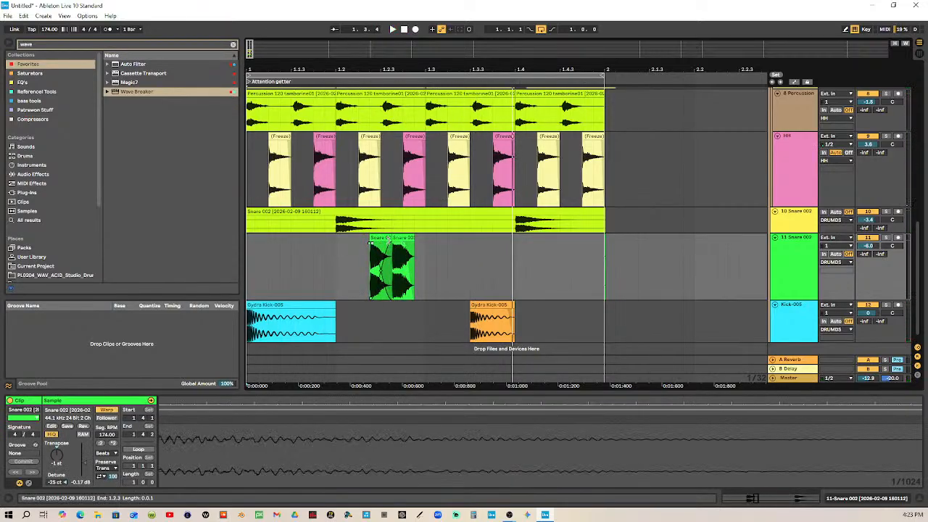
{"action": "key", "text": "ctrl+z"}
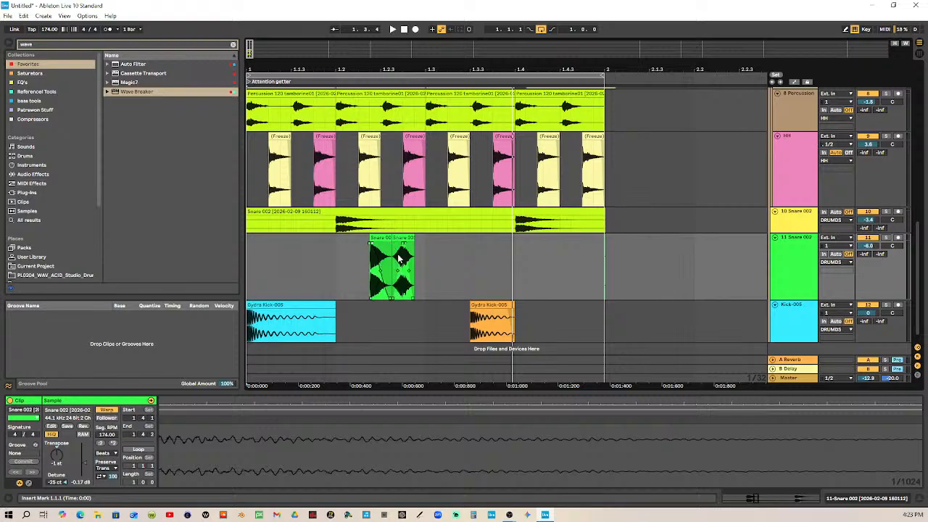
{"action": "left_click", "coordinate": [381, 237]}
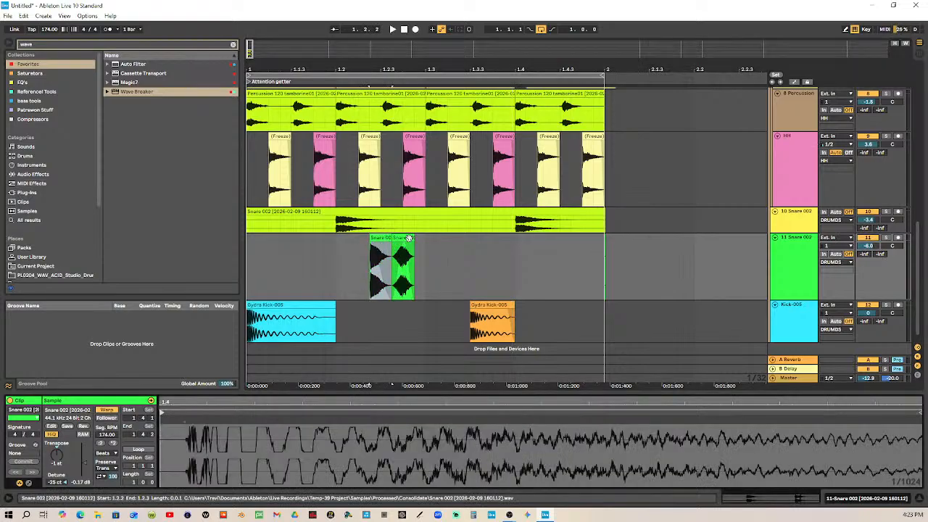
{"action": "left_click", "coordinate": [380, 250]}
{"action": "left_click_drag", "start_coordinate": [401, 242], "coordinate": [405, 242]}
Lower the duplicated Snare track's volume to -12.0 dB and play the loop
{"action": "left_click", "coordinate": [873, 249]}
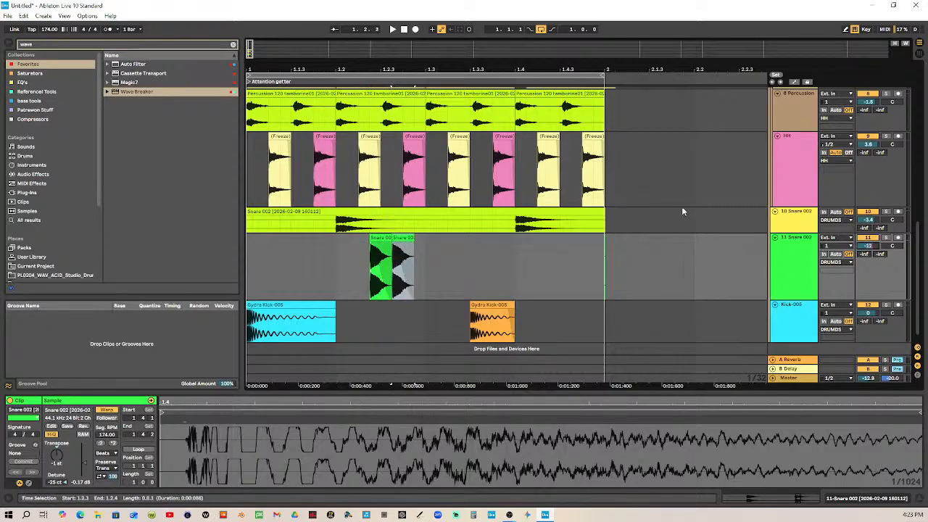
{"action": "left_click", "coordinate": [404, 31]}
{"action": "key", "text": "space"}
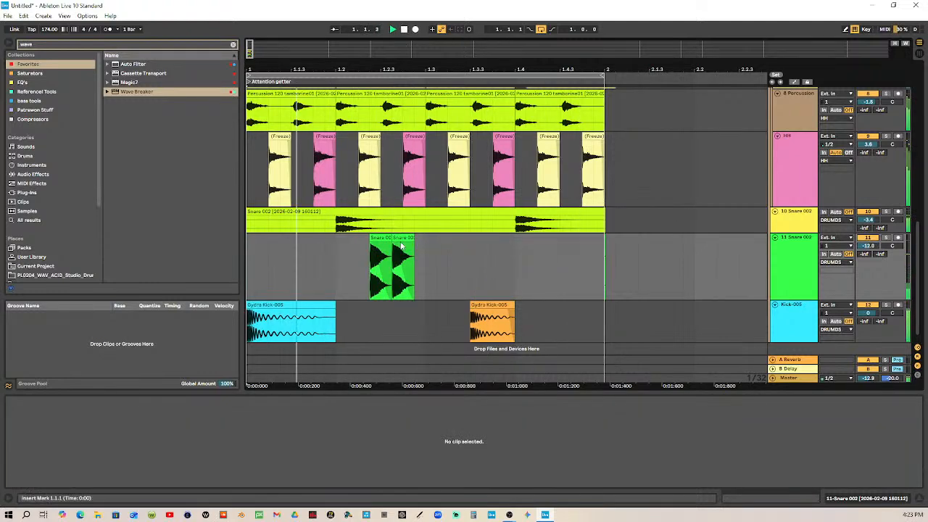
Move the first ghost snare clip to 1.3, stop playback, and lower the duplicated Snare track's volume to -15.0 dB
{"action": "mouse_move", "coordinate": [402, 245]}
{"action": "left_mouse_down"}
{"action": "mouse_move", "coordinate": [437, 239]}
{"action": "mouse_move", "coordinate": [384, 238]}
{"action": "mouse_move", "coordinate": [405, 244]}
{"action": "left_mouse_up"}
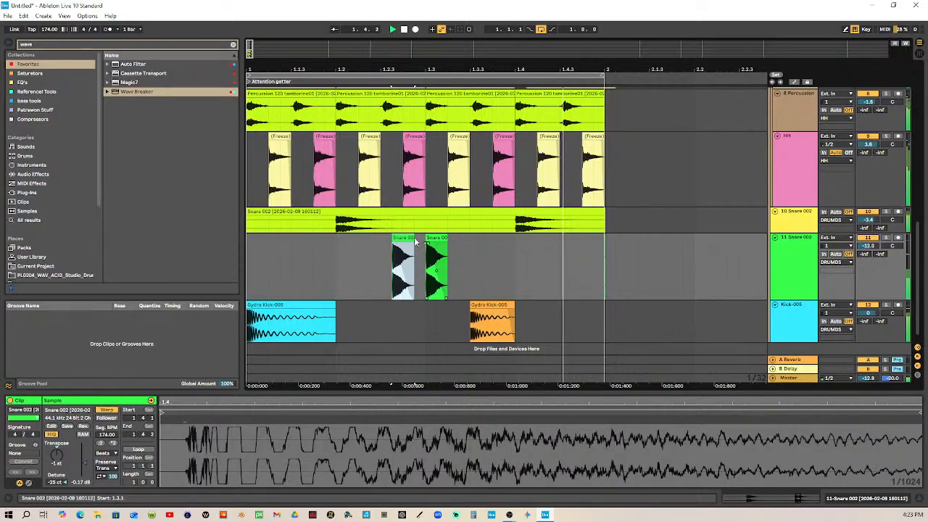
{"action": "key", "text": "space"}
{"action": "left_click_drag", "start_coordinate": [404, 69], "coordinate": [422, 297]}
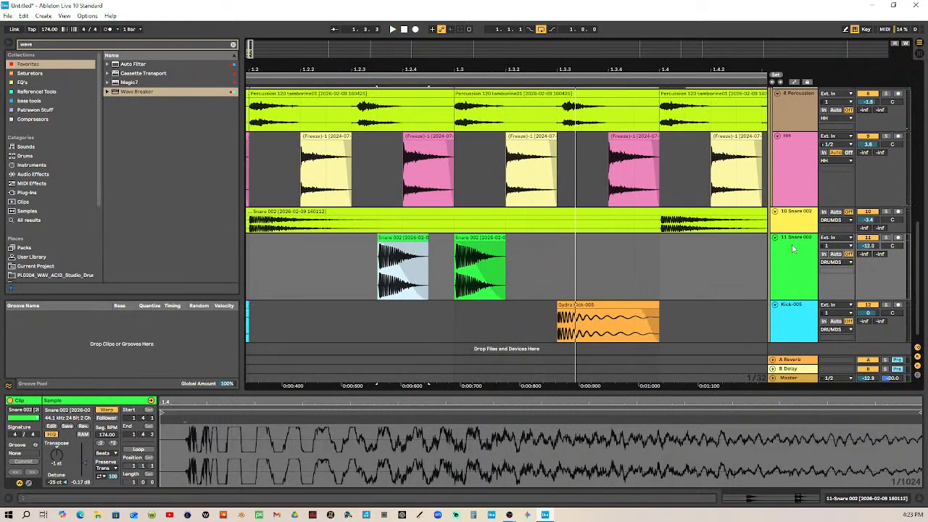
{"action": "left_click", "coordinate": [869, 246]}
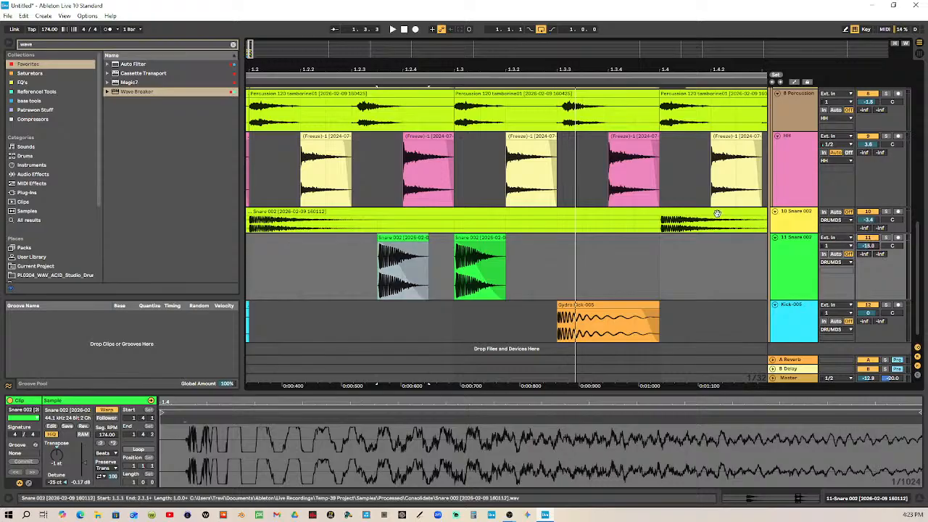
Select both ghost snare clips and set their transposition to -3 st and detune to 0 ct
{"action": "left_click", "coordinate": [407, 258]}
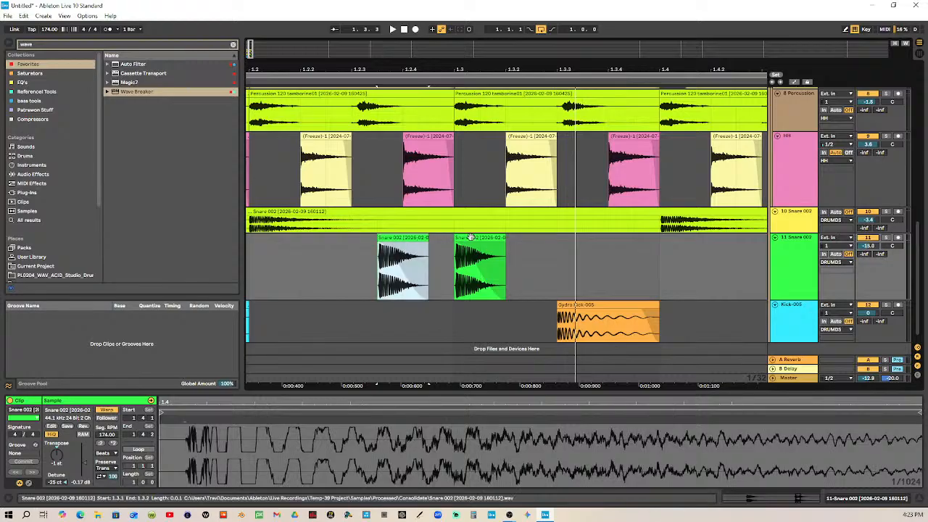
{"action": "left_click", "coordinate": [471, 237], "text": "shift"}
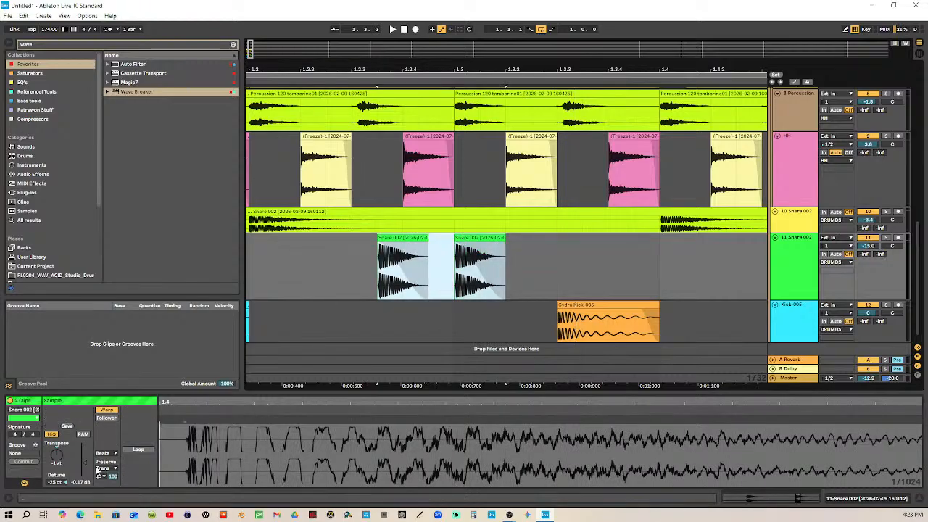
{"action": "left_click", "coordinate": [57, 471]}
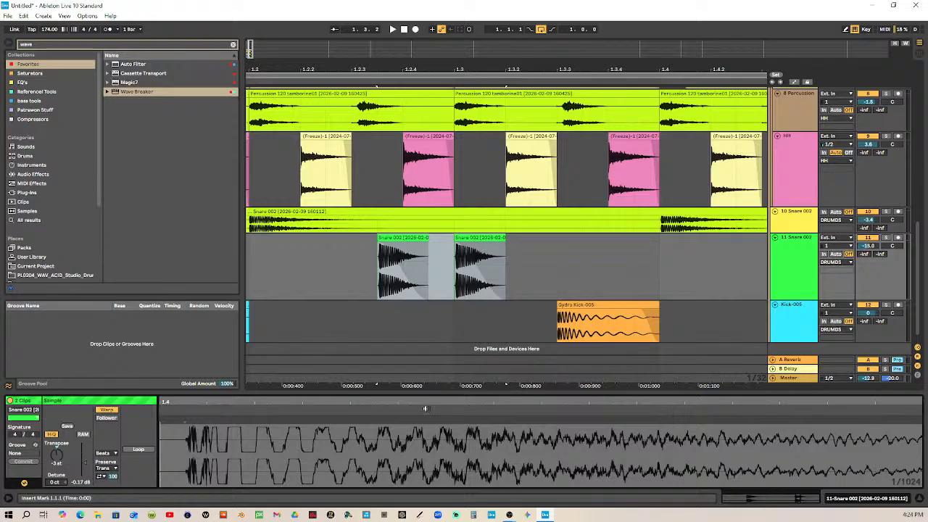
Play the loop from the start to hear the pitched-down ghost snares, and stop playback
{"action": "left_click_drag", "start_coordinate": [578, 69], "coordinate": [420, 56]}
{"action": "left_click", "coordinate": [404, 32]}
{"action": "left_click", "coordinate": [393, 30]}
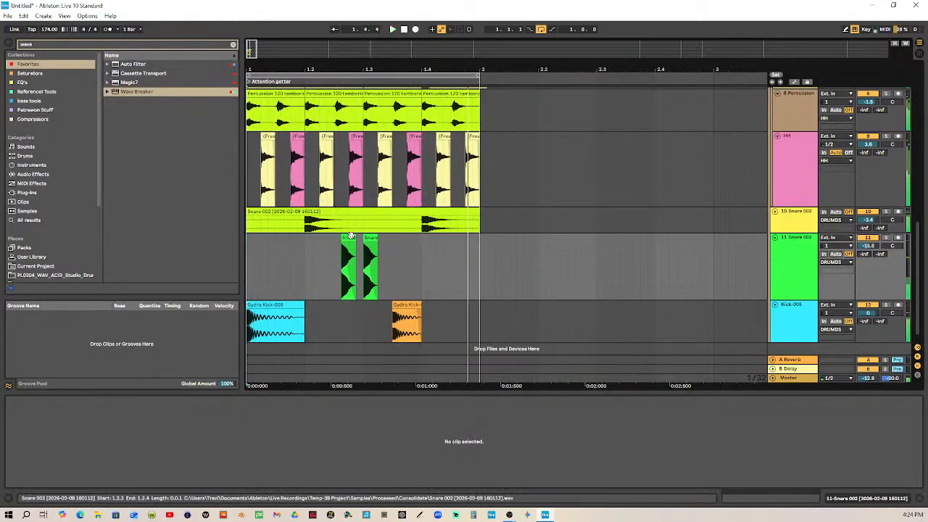
{"action": "key", "text": "space"}
Add ghost snare copies at 1.2.2 and one thirty-second note after it, and play the loop
{"action": "left_click_drag", "start_coordinate": [355, 70], "coordinate": [355, 109]}
{"action": "left_click_drag", "start_coordinate": [464, 243], "coordinate": [442, 243]}
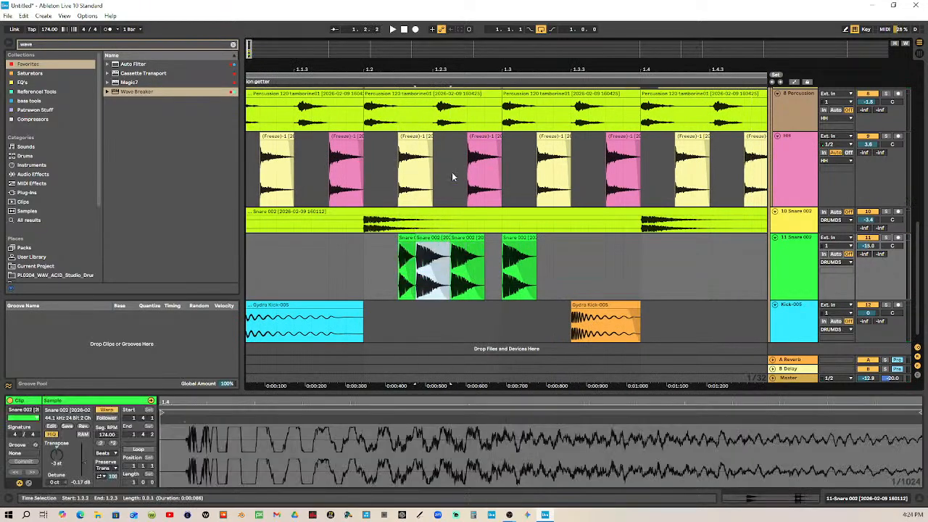
{"action": "left_click", "coordinate": [403, 31]}
{"action": "left_click", "coordinate": [392, 31]}
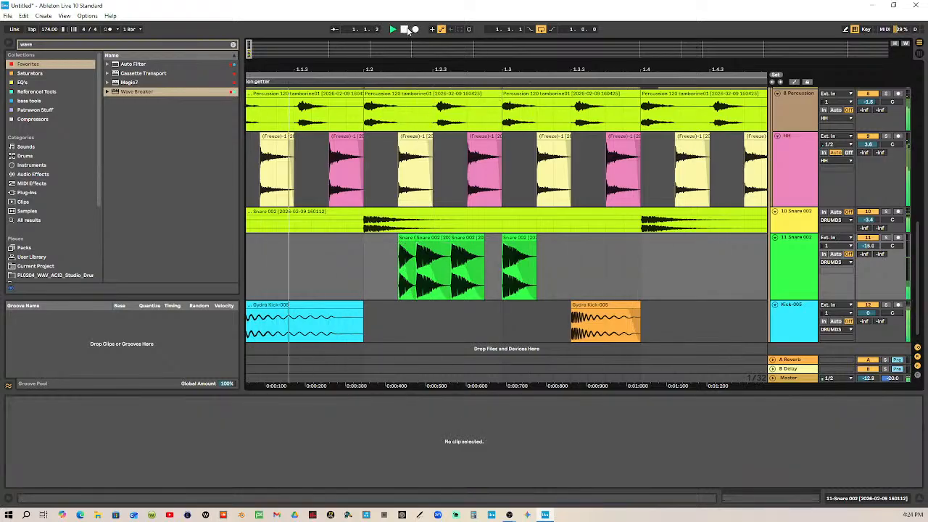
Delete the ghost snare clip at 1.2.2, and move the one just after 1.2.3 to 1.3.3 and delete it
{"action": "left_click", "coordinate": [408, 240]}
{"action": "key", "text": "Delete"}
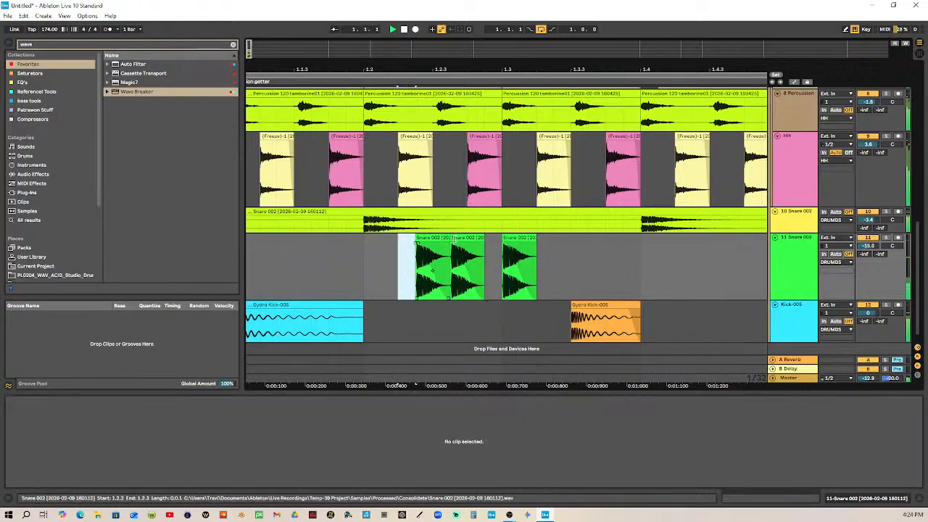
{"action": "left_click_drag", "start_coordinate": [464, 237], "coordinate": [576, 249]}
{"action": "key", "text": "Delete"}
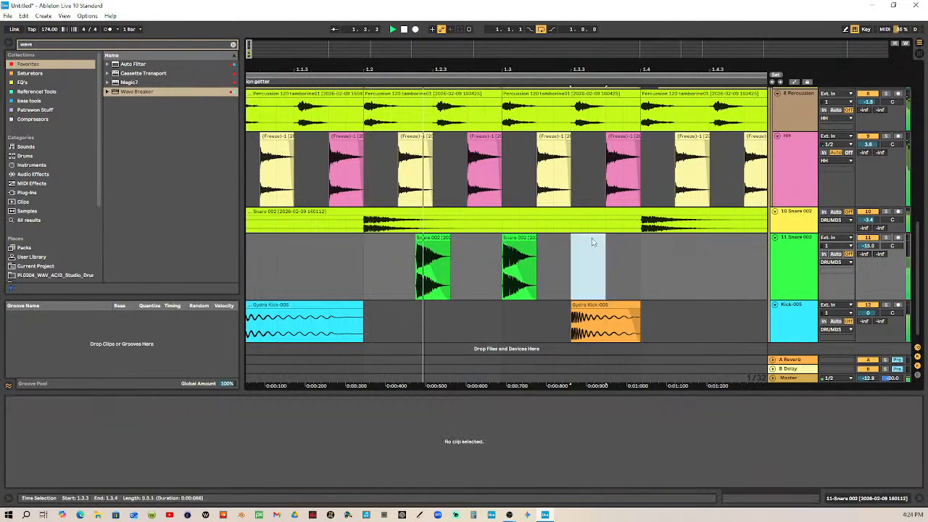
Copy the ghost snare clip at 1.3 to one thirty-second note after 1.2.3, directly behind the first ghost snare
{"action": "left_click", "coordinate": [519, 239]}
{"action": "left_click_drag", "start_coordinate": [520, 239], "coordinate": [471, 235]}
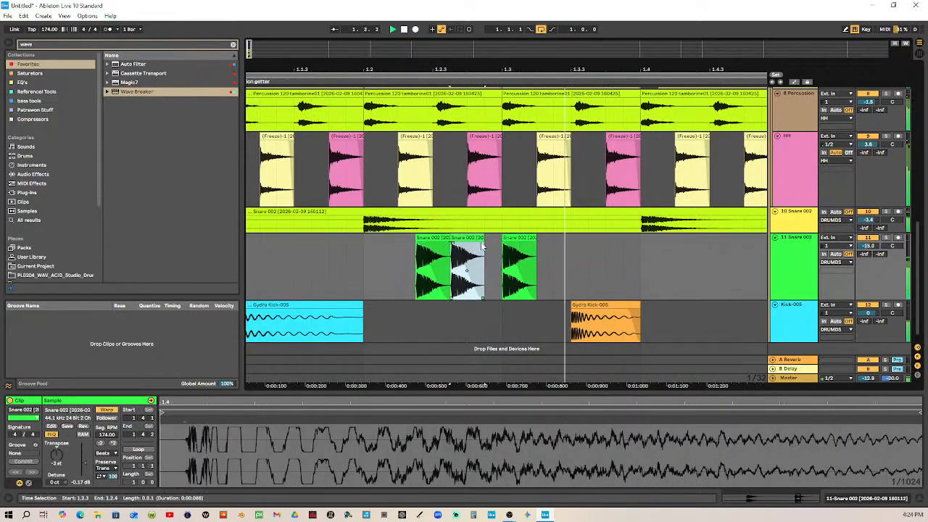
Deactivate and reactivate the first ghost snare and the one at 1.3 in turn while the loop plays
{"action": "left_click", "coordinate": [432, 238]}
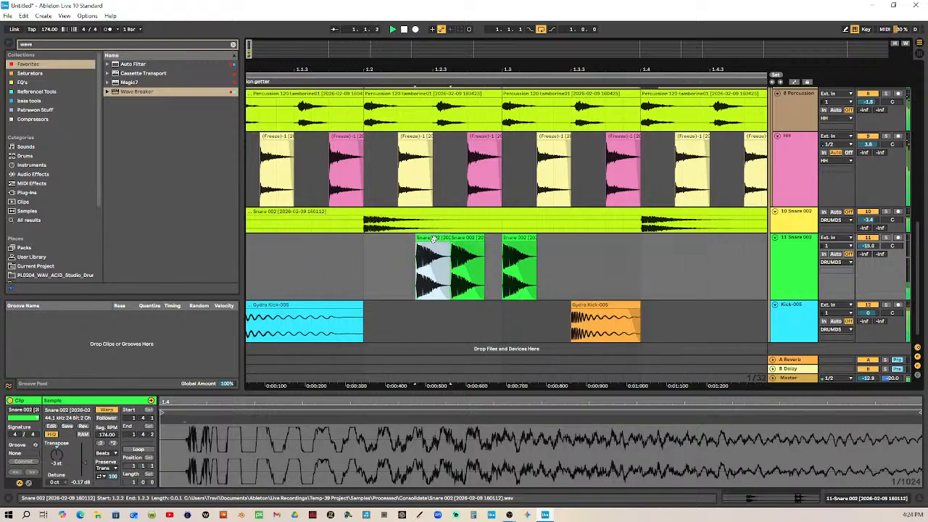
{"action": "key", "text": "Delete"}
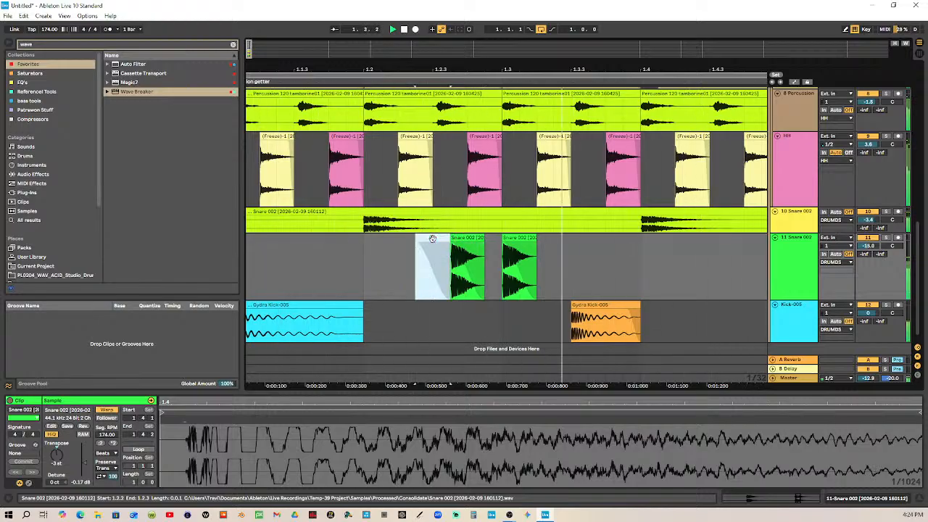
{"action": "left_click", "coordinate": [511, 238]}
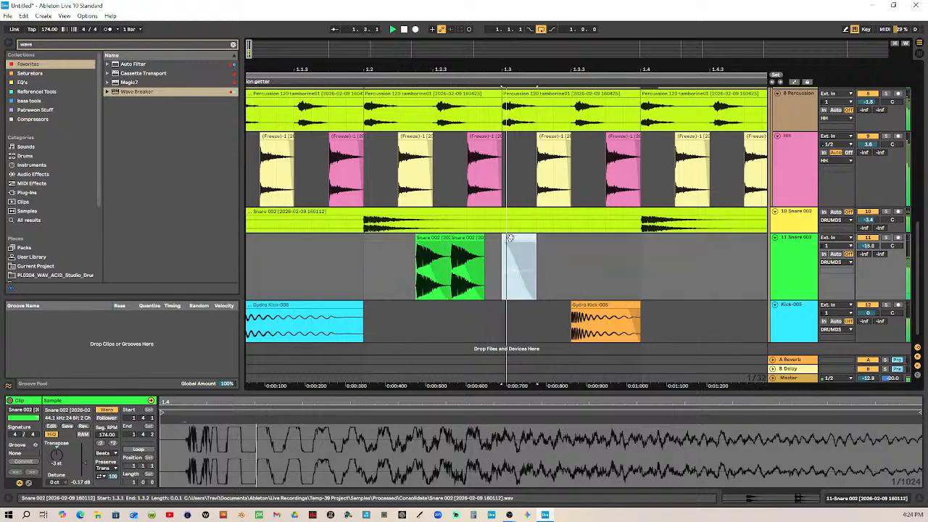
{"action": "key", "text": "0"}
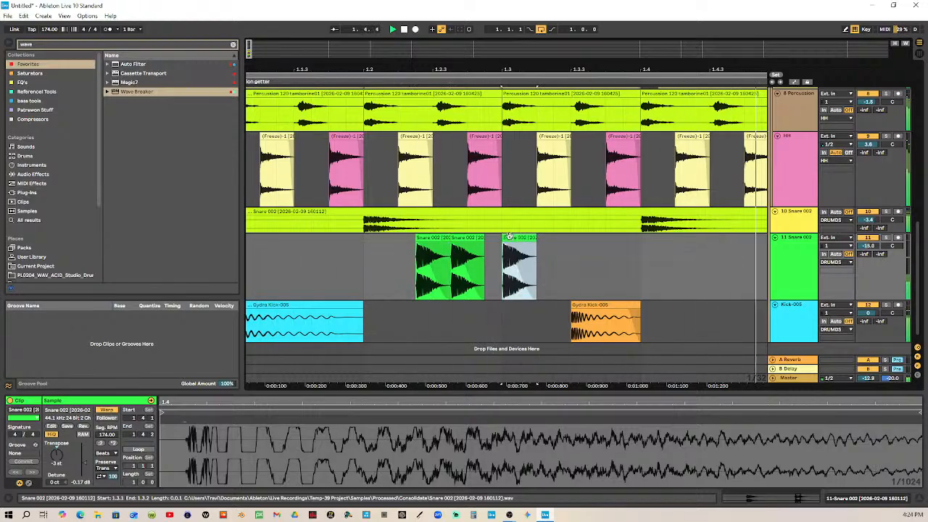
Set the clip gain of the first ghost snare, just after 1.2.2, to -3 dB
{"action": "left_click", "coordinate": [436, 238]}
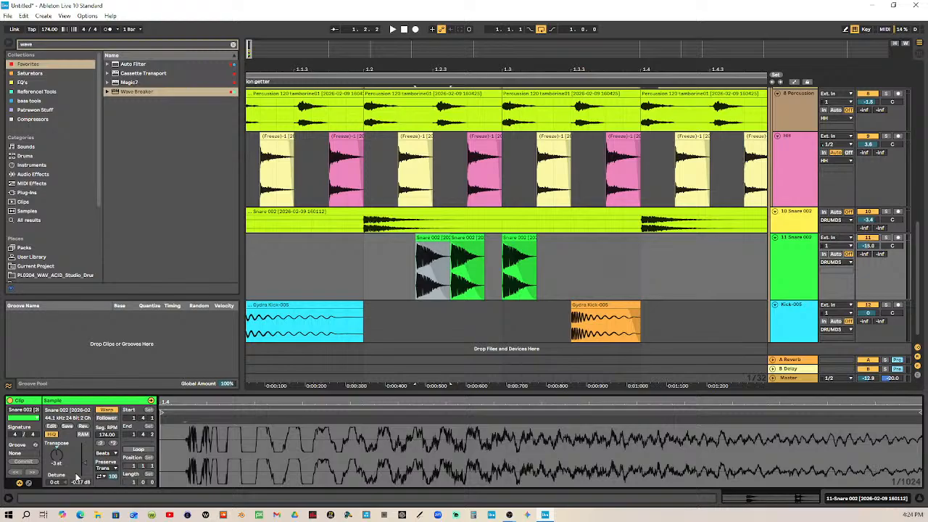
{"action": "type", "text": "3"}
{"action": "key", "text": "Return"}
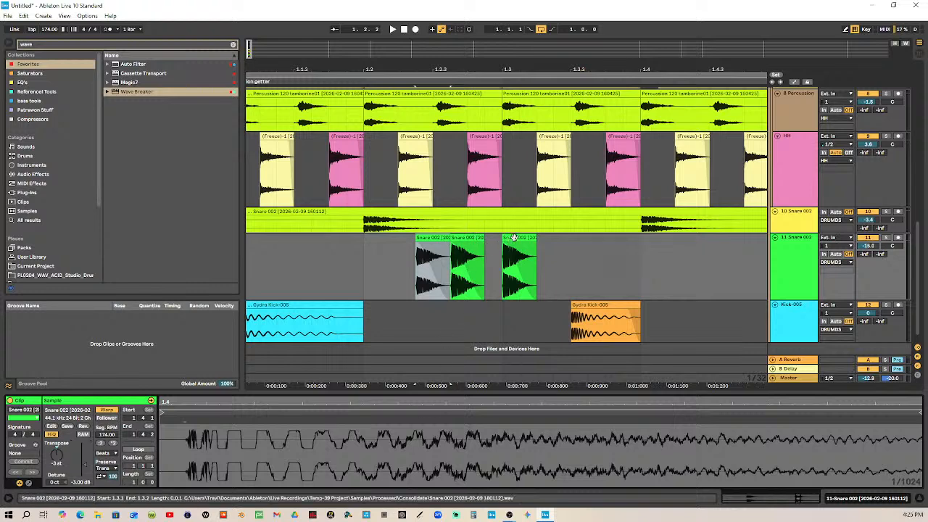
Select the second ghost snare clip, just after 1.2.3
{"action": "left_click", "coordinate": [472, 237]}
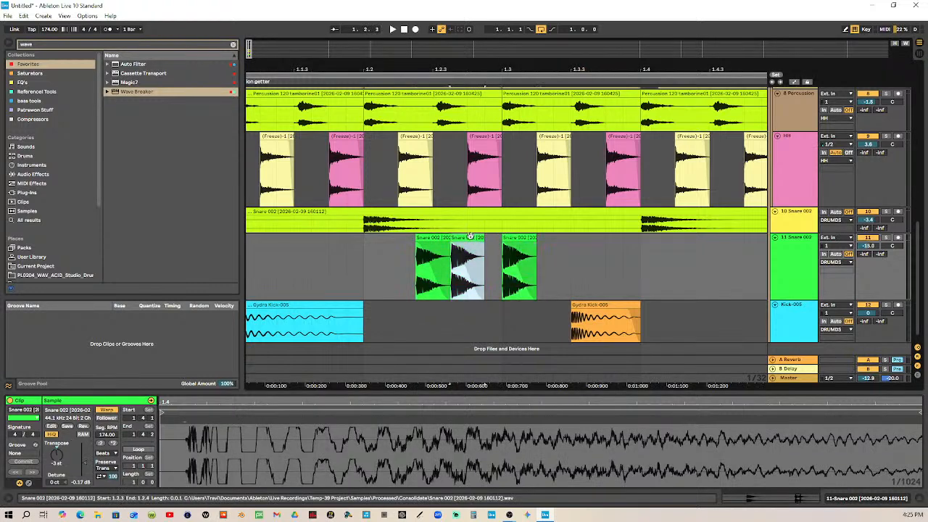
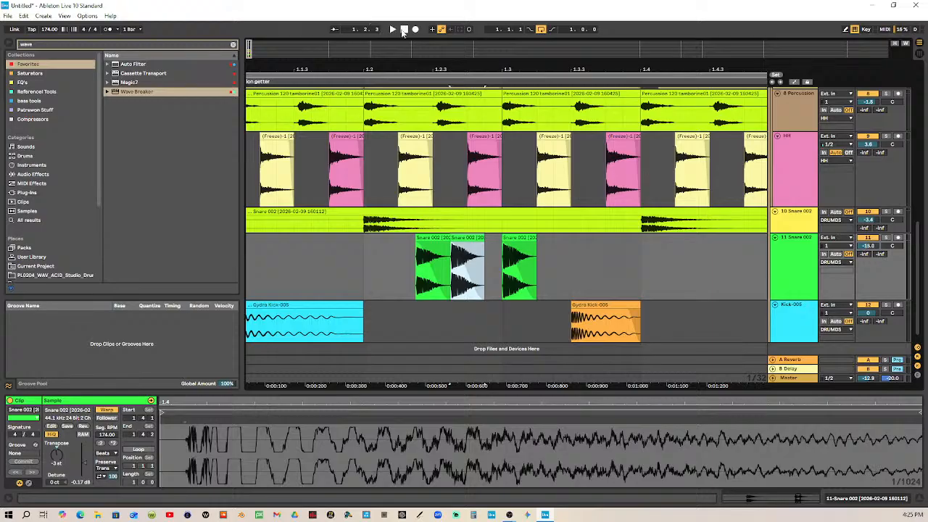
Play the one-bar loop from its start to hear the three ghost snares, and stop playback
{"action": "left_click", "coordinate": [403, 31]}
{"action": "left_click", "coordinate": [392, 30]}
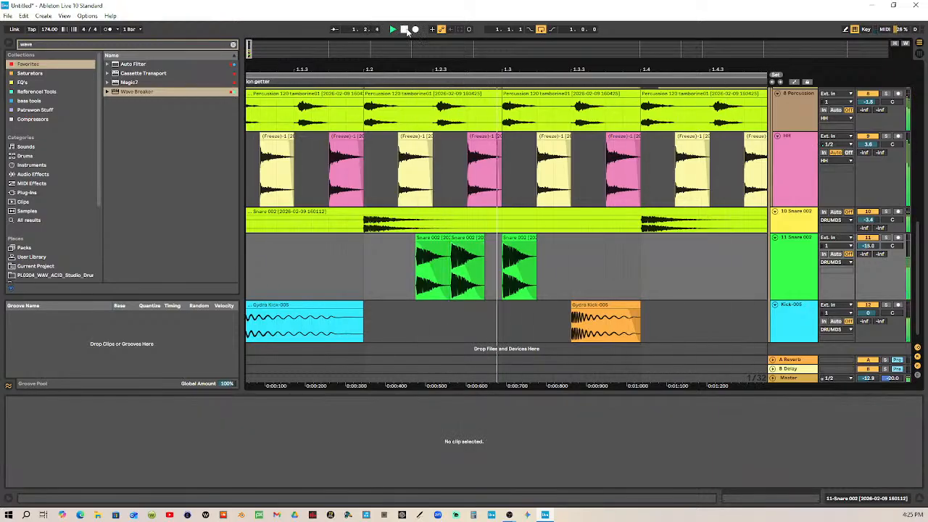
{"action": "left_click", "coordinate": [407, 31]}
Duplicate the whole one-bar beat into bar 2 and extend the loop to two bars
{"action": "left_click_drag", "start_coordinate": [478, 62], "coordinate": [464, 25]}
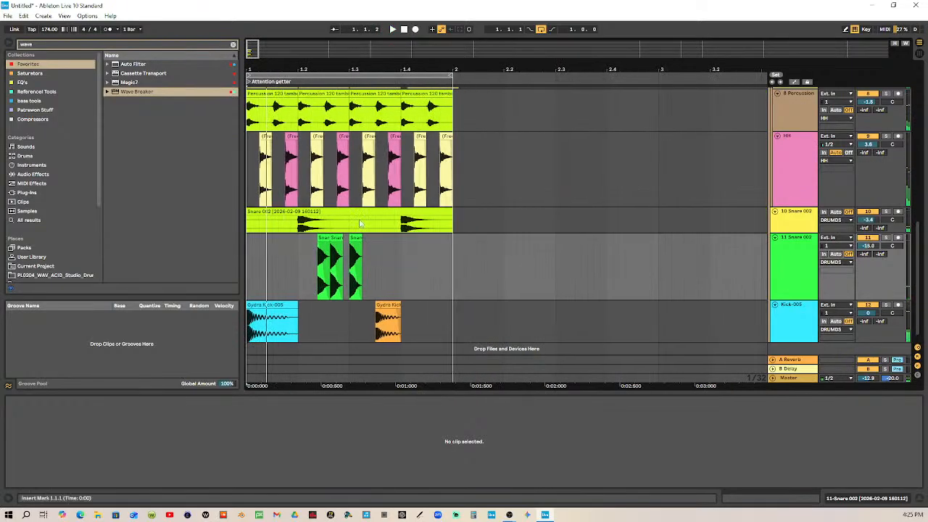
{"action": "key", "text": "ctrl+a"}
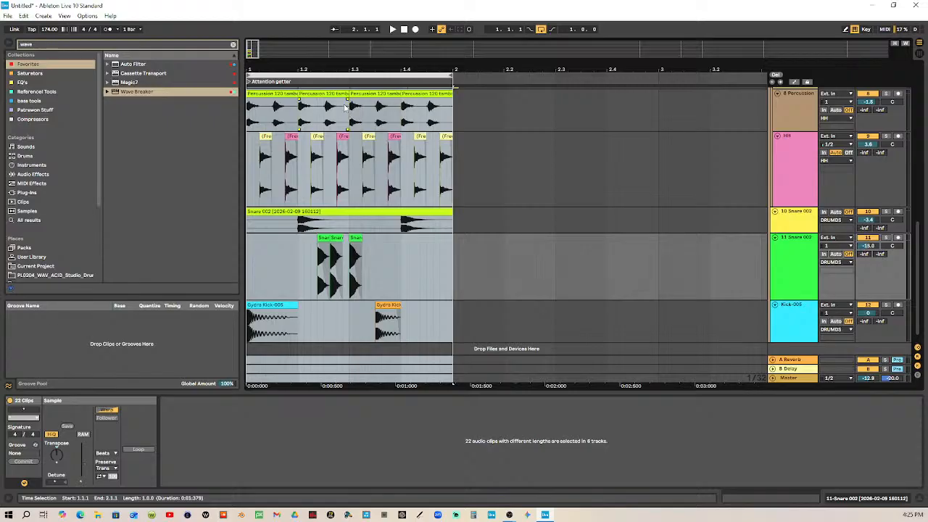
{"action": "key", "text": "ctrl+d"}
{"action": "left_click_drag", "start_coordinate": [449, 77], "coordinate": [658, 77]}
{"action": "key", "text": "ctrl+a"}
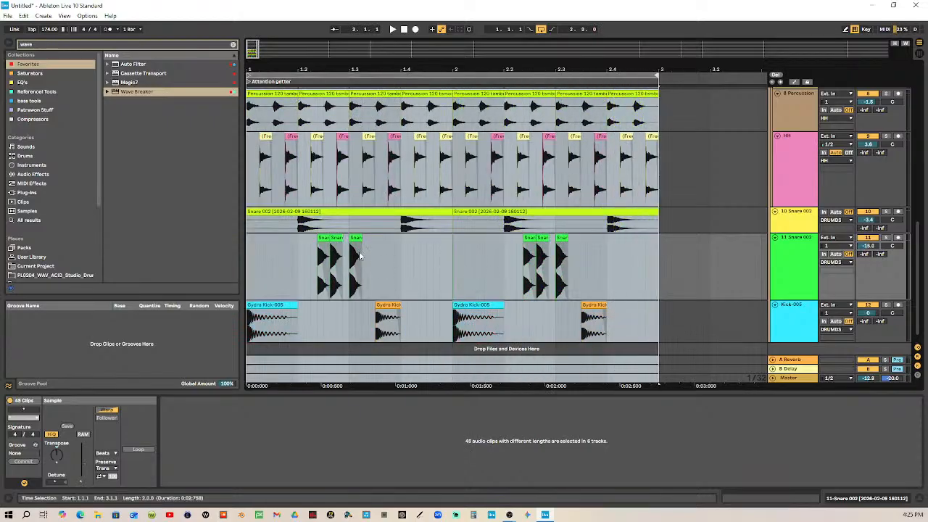
Deactivate the first ghost snare clip in bar 1, just after 1.2.2
{"action": "left_click", "coordinate": [355, 239]}
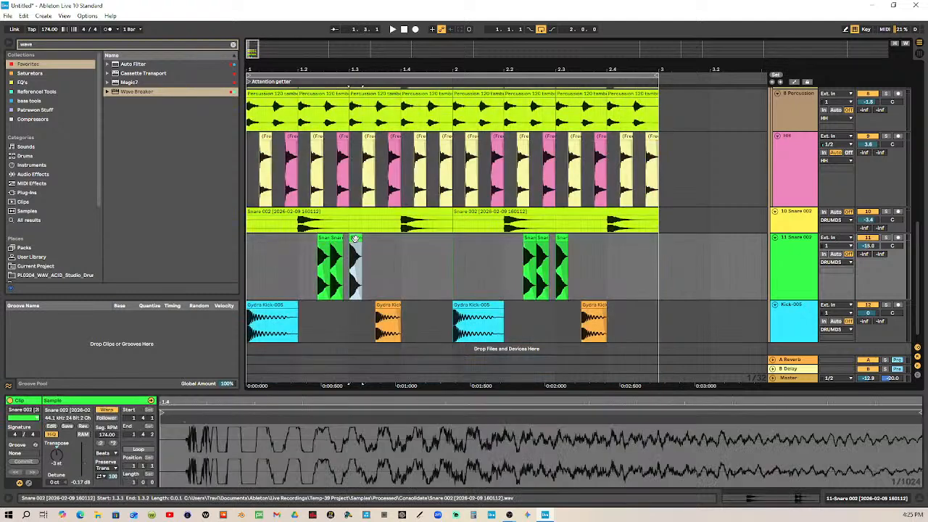
{"action": "left_click", "coordinate": [322, 238]}
{"action": "key", "text": "Delete"}
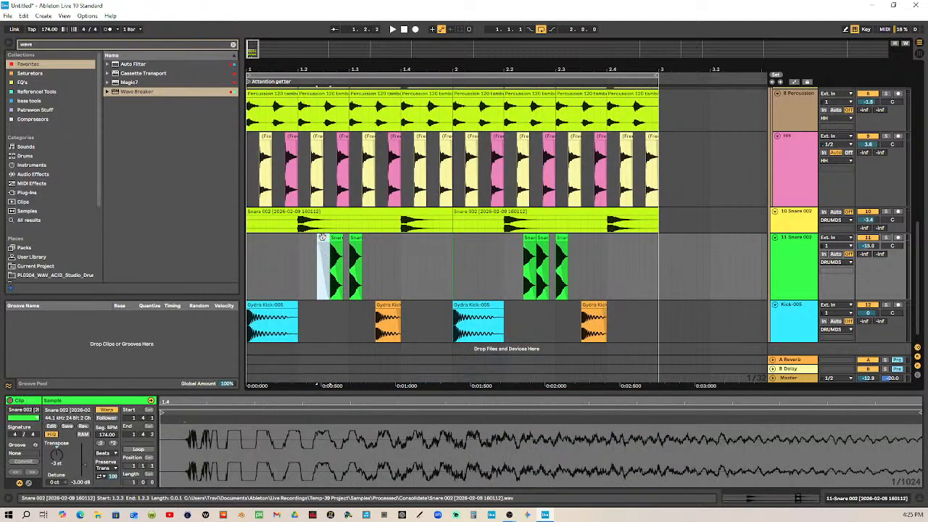
Consolidate the ghost snare track's clips across bars 1 and 2 into one clip
{"action": "left_click", "coordinate": [796, 272]}
{"action": "left_click_drag", "start_coordinate": [660, 250], "coordinate": [235, 245]}
{"action": "left_click_drag", "start_coordinate": [333, 68], "coordinate": [366, 190]}
{"action": "left_click", "coordinate": [358, 238]}
{"action": "left_click", "coordinate": [351, 267]}
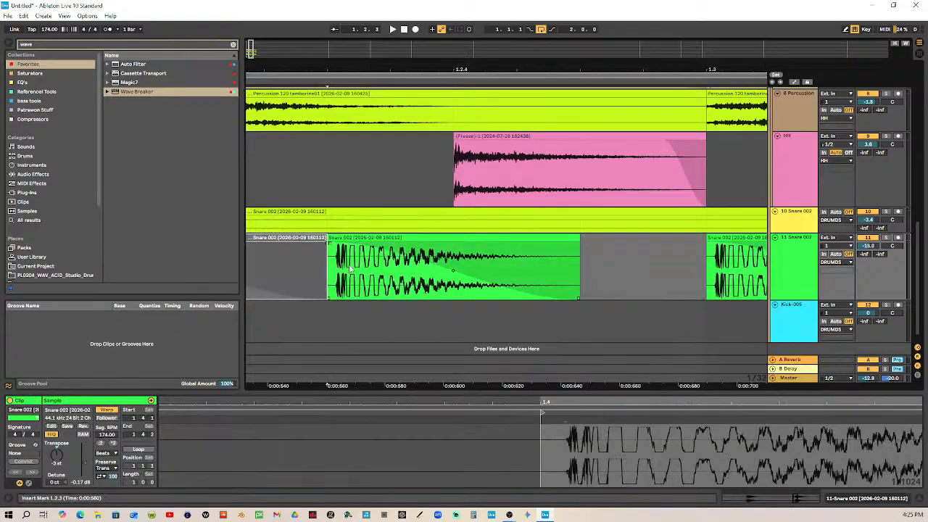
{"action": "left_click", "coordinate": [370, 236]}
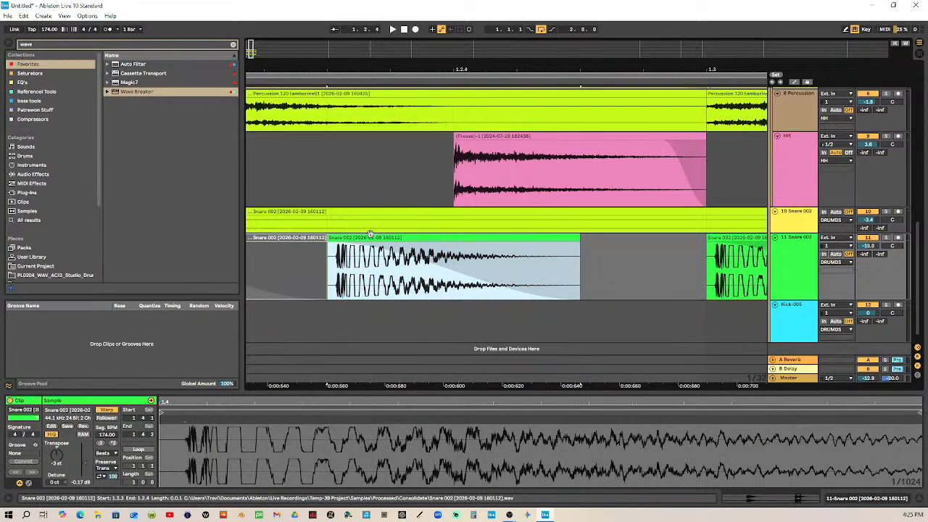
{"action": "left_click_drag", "start_coordinate": [577, 71], "coordinate": [347, 65]}
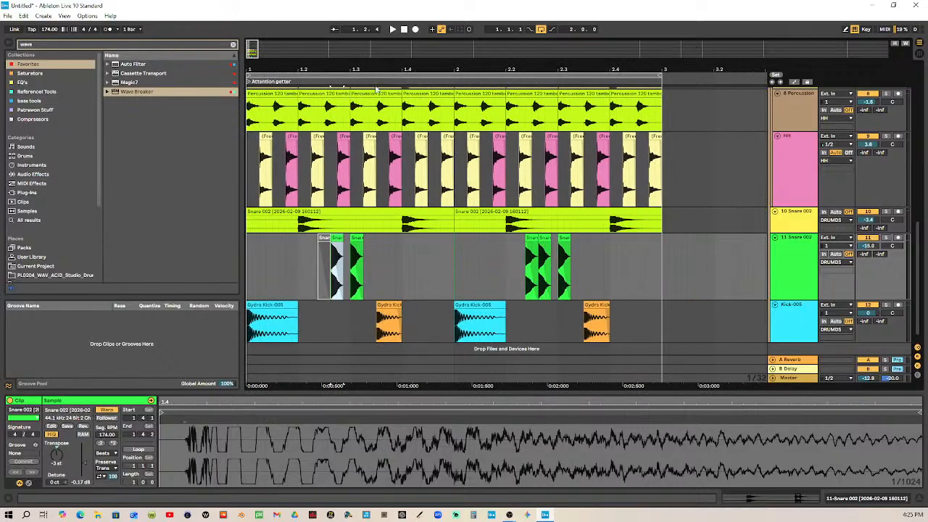
{"action": "left_click_drag", "start_coordinate": [662, 235], "coordinate": [235, 255]}
{"action": "key", "text": "ctrl+j"}
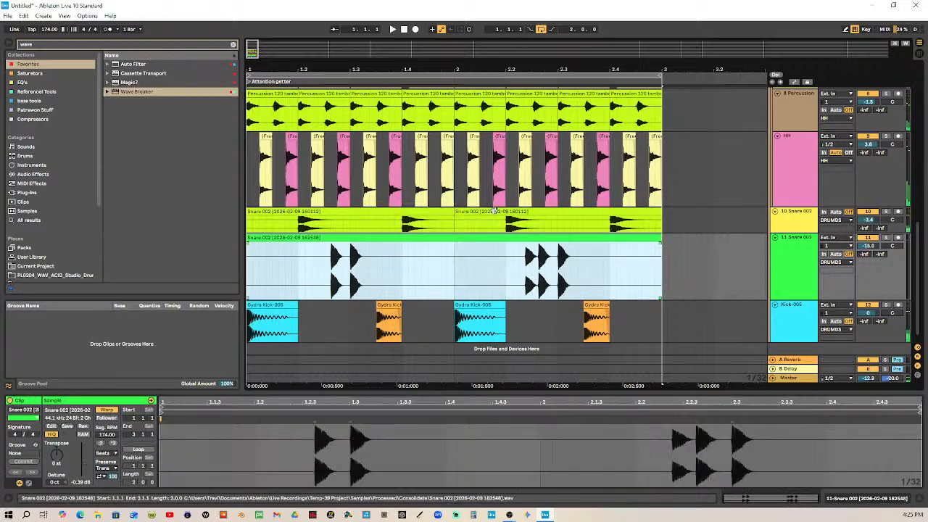
Play the two-bar loop from the start to hear the consolidated ghost snares, and stop playback
{"action": "left_click", "coordinate": [404, 29]}
{"action": "left_click", "coordinate": [395, 30]}
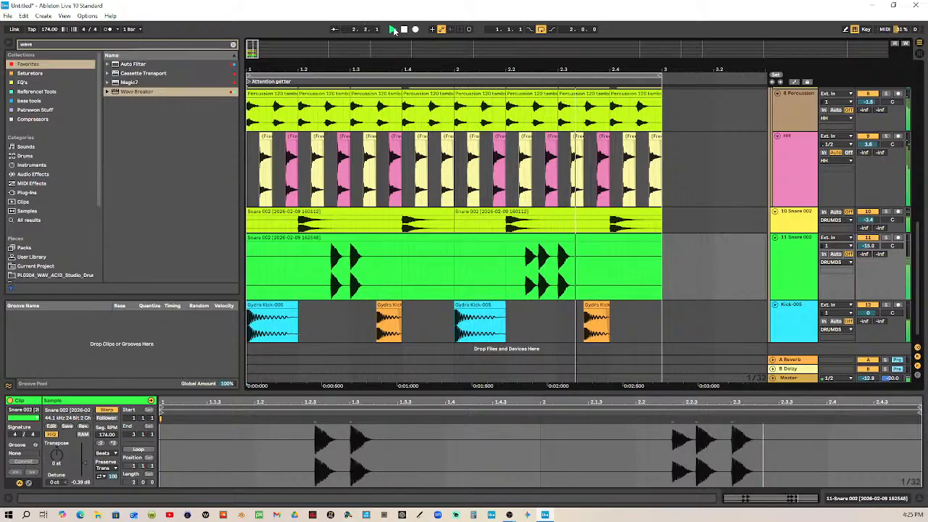
{"action": "left_click", "coordinate": [407, 30]}
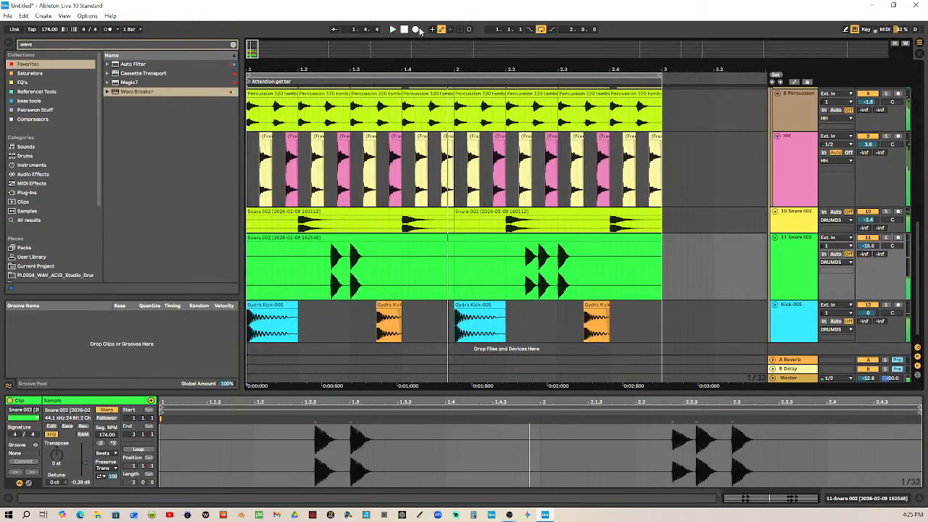
Turn the arrangement's fixed grid off at the first ghost snare hit of bar 1
{"action": "left_click_drag", "start_coordinate": [353, 67], "coordinate": [443, 232]}
{"action": "left_click_drag", "start_coordinate": [484, 66], "coordinate": [273, 258]}
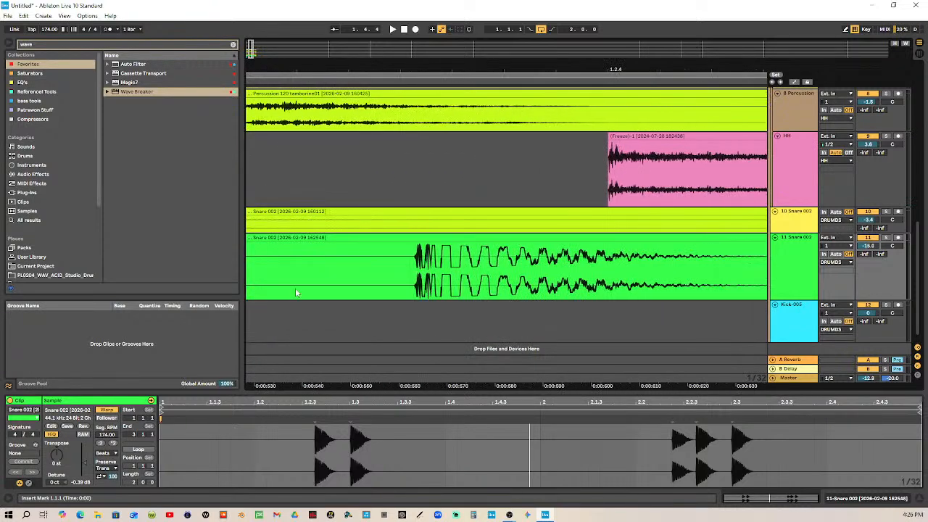
{"action": "left_click", "coordinate": [440, 280]}
{"action": "right_click", "coordinate": [466, 273]}
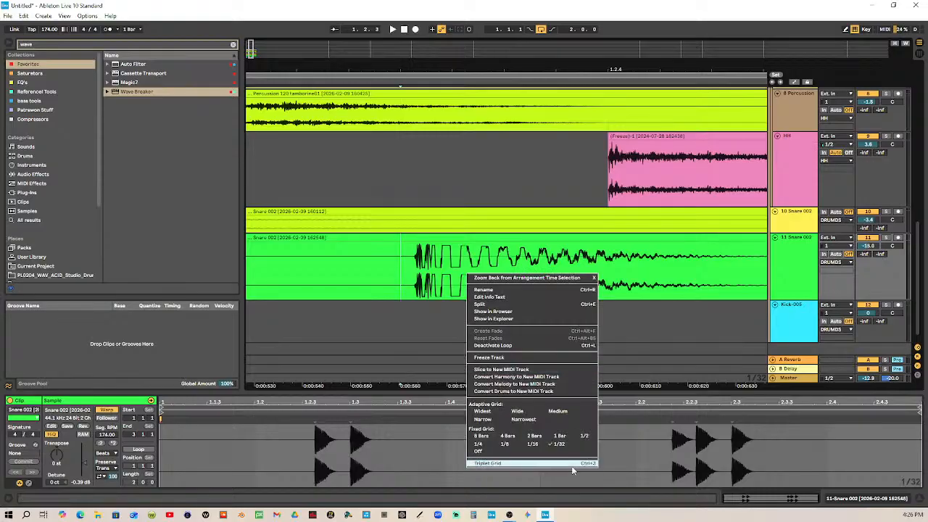
{"action": "left_click", "coordinate": [558, 443]}
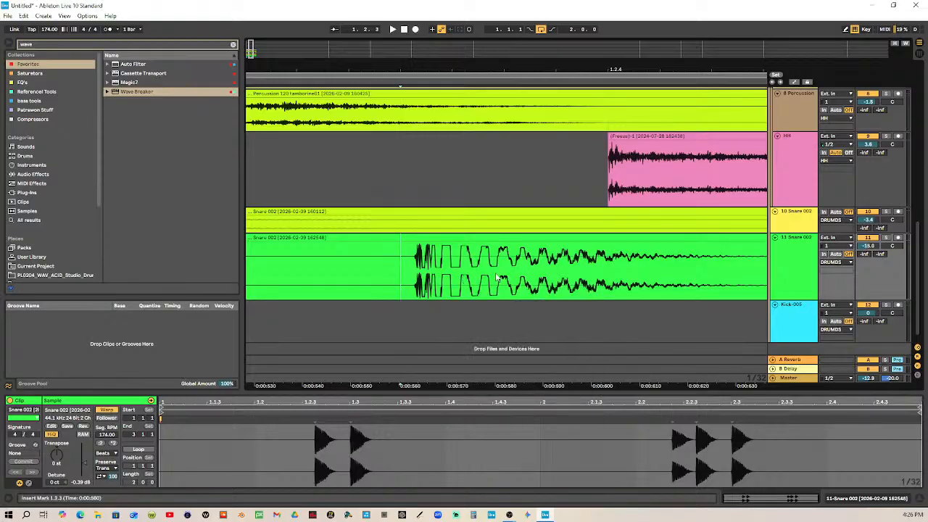
{"action": "right_click", "coordinate": [450, 264]}
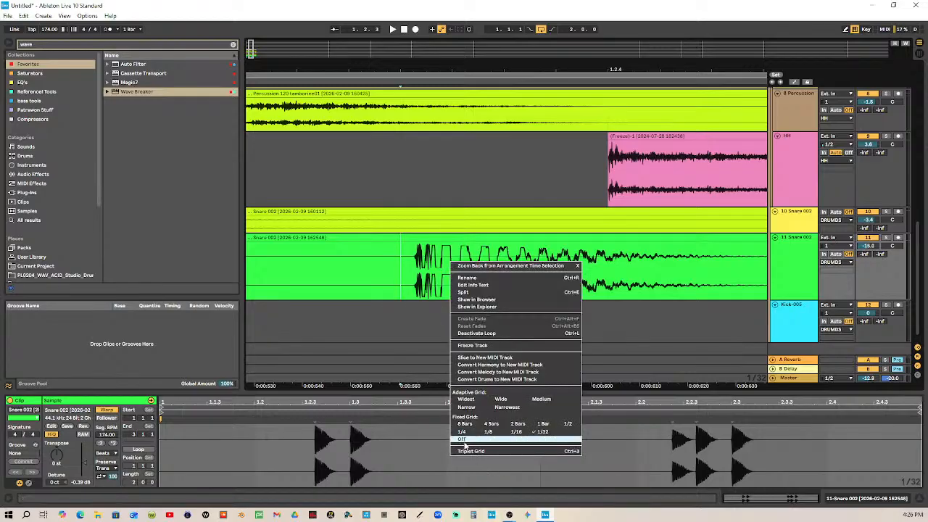
{"action": "left_click", "coordinate": [463, 442]}
Deactivate a short slice right after the attack of both bar 1 ghost snares, about 10 ms in the first and 13 ms in the second
{"action": "left_click_drag", "start_coordinate": [448, 279], "coordinate": [495, 287]}
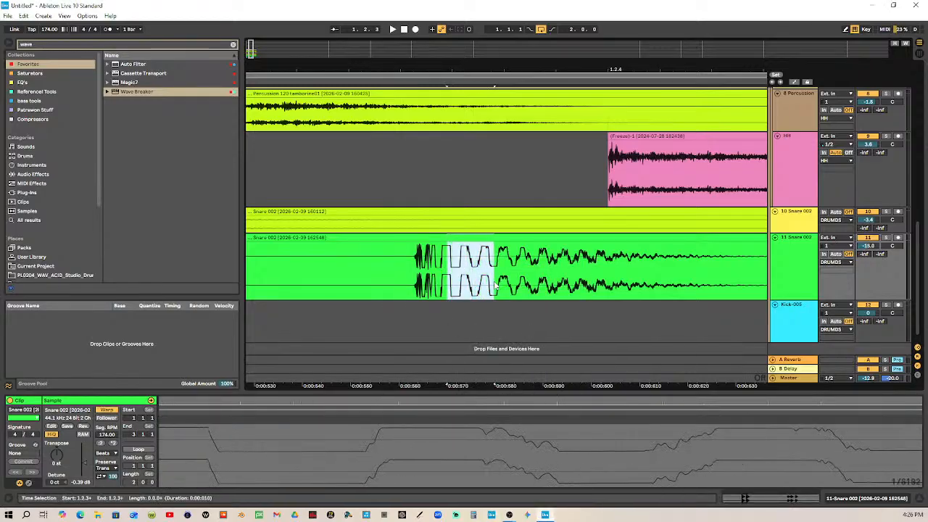
{"action": "key", "text": "Delete"}
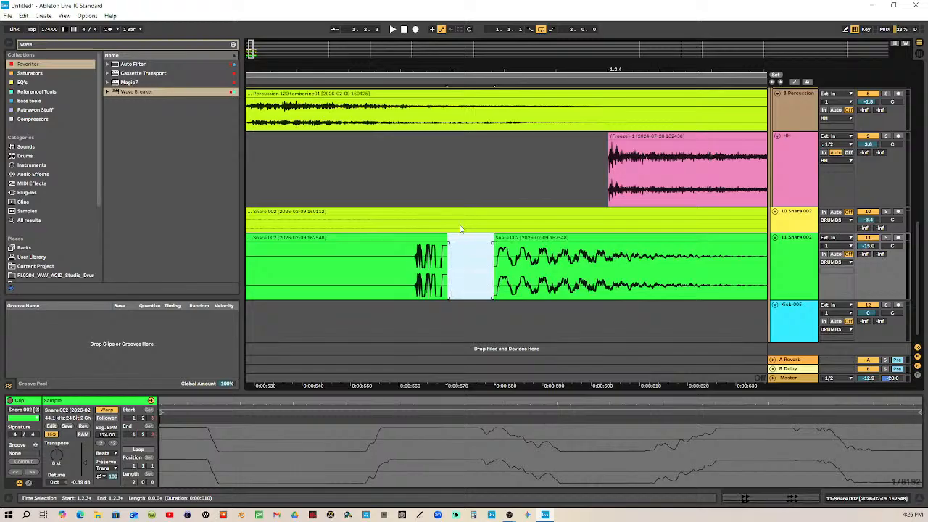
{"action": "key", "text": "0"}
{"action": "left_click_drag", "start_coordinate": [435, 245], "coordinate": [457, 251]}
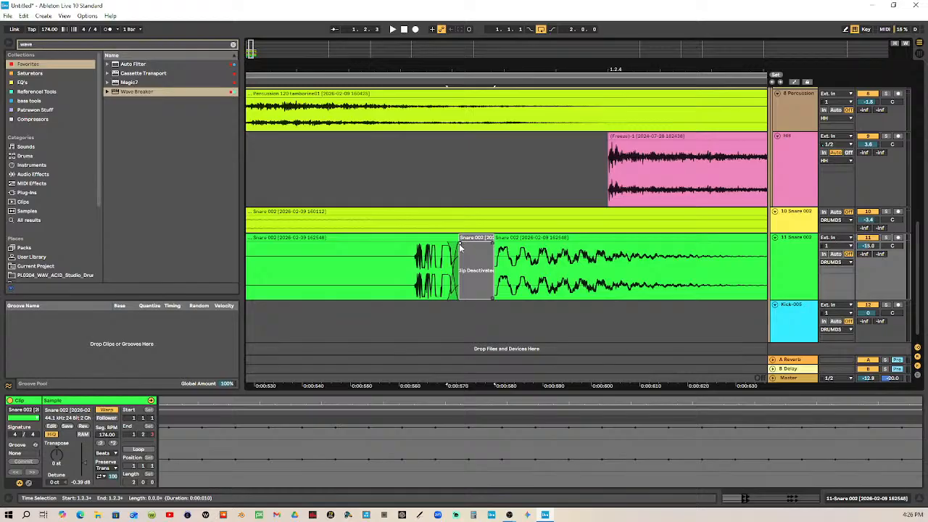
{"action": "key", "text": "ctrl+z"}
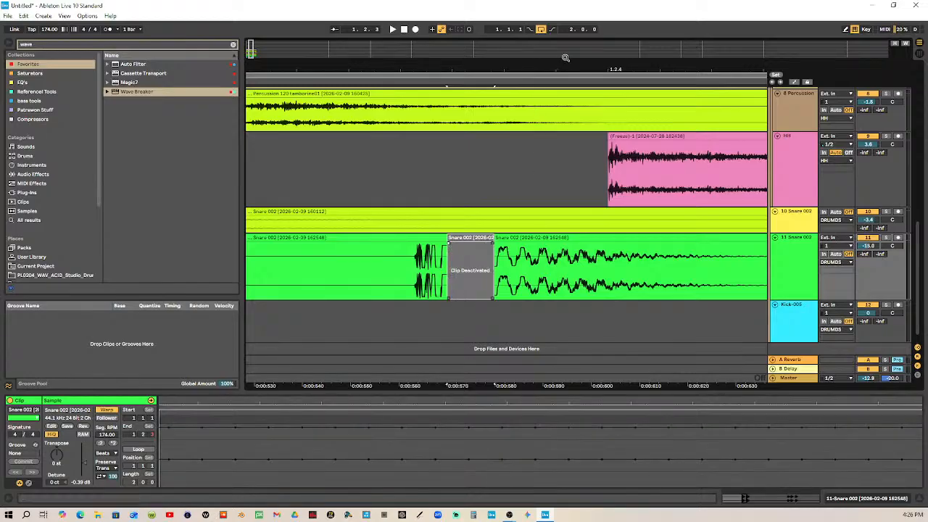
{"action": "scroll", "coordinate": [590, 336], "scroll_direction": "right", "scroll_amount": 10}
{"action": "left_click_drag", "start_coordinate": [549, 271], "coordinate": [606, 279]}
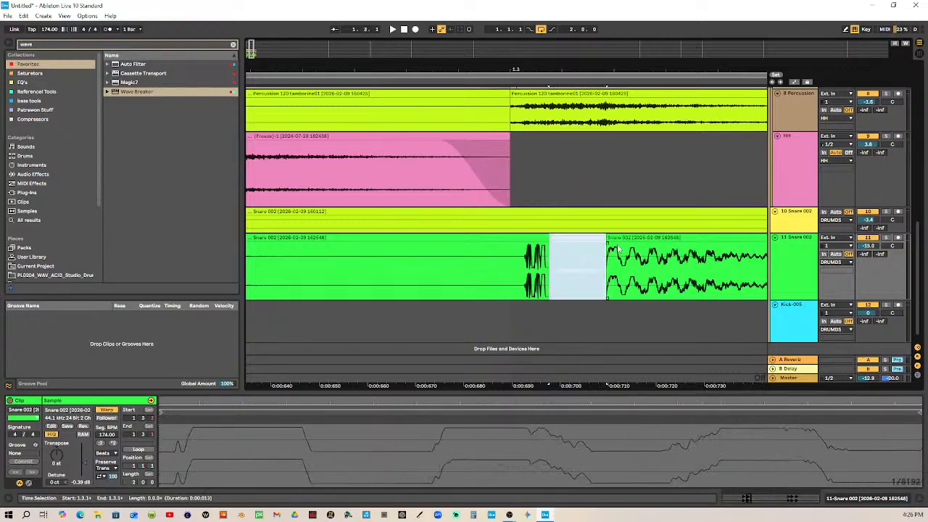
Deactivate a slice of about 8 ms right after the attack of each of the three ghost snares in bar 2
{"action": "scroll", "coordinate": [606, 279], "scroll_direction": "right", "scroll_amount": 10}
{"action": "left_click_drag", "start_coordinate": [507, 70], "coordinate": [368, 27]}
{"action": "left_click_drag", "start_coordinate": [330, 71], "coordinate": [328, 61]}
{"action": "left_click_drag", "start_coordinate": [499, 70], "coordinate": [530, 126]}
{"action": "left_click_drag", "start_coordinate": [378, 268], "coordinate": [406, 268]}
{"action": "key", "text": "ctrl+e"}
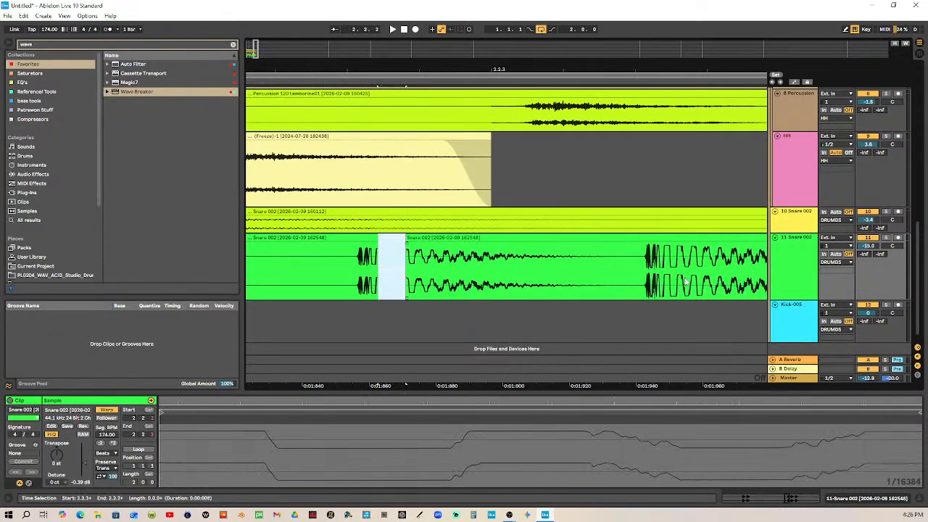
{"action": "left_click_drag", "start_coordinate": [668, 267], "coordinate": [697, 268]}
{"action": "key", "text": "Delete"}
{"action": "left_click_drag", "start_coordinate": [703, 70], "coordinate": [284, 70]}
{"action": "left_click_drag", "start_coordinate": [645, 70], "coordinate": [448, 70]}
{"action": "left_click_drag", "start_coordinate": [485, 262], "coordinate": [516, 270]}
{"action": "key", "text": "0"}
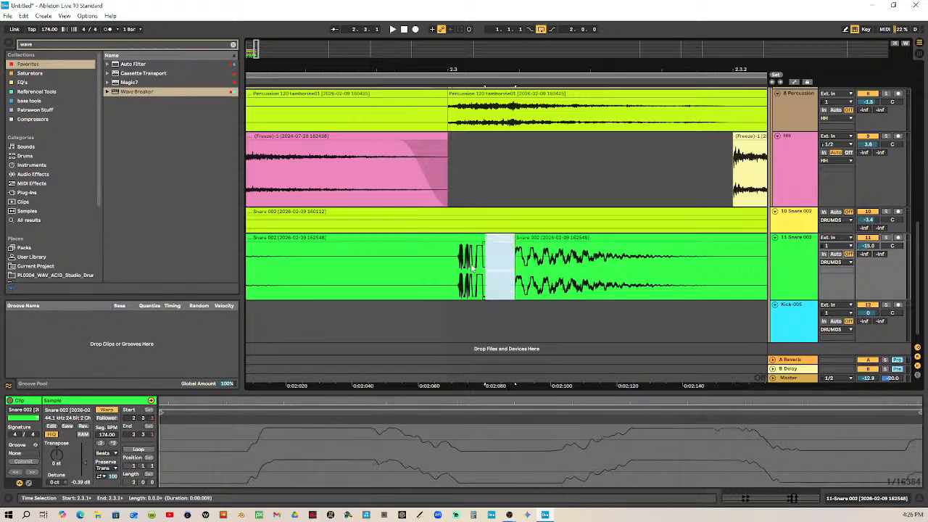
Set the arrangement's fixed grid back to 1/32
{"action": "left_click_drag", "start_coordinate": [503, 70], "coordinate": [501, 16]}
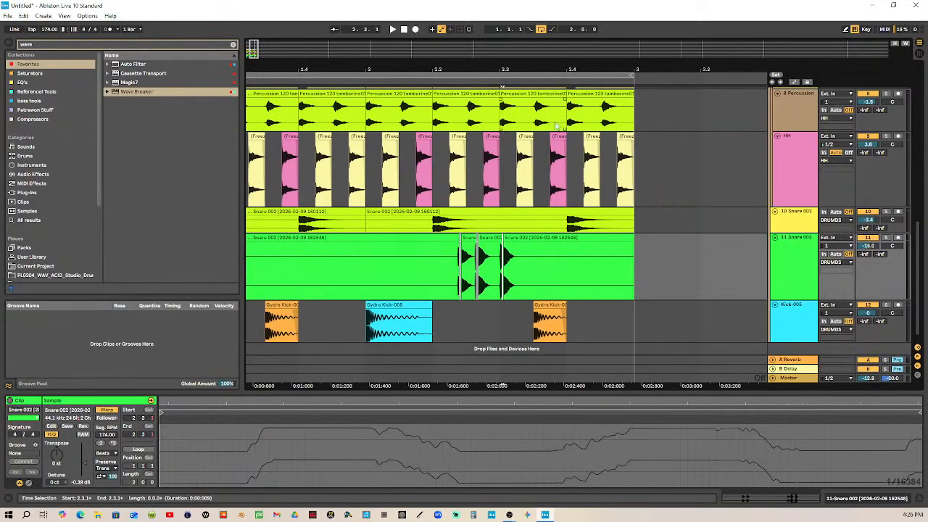
{"action": "left_click_drag", "start_coordinate": [556, 71], "coordinate": [635, 61]}
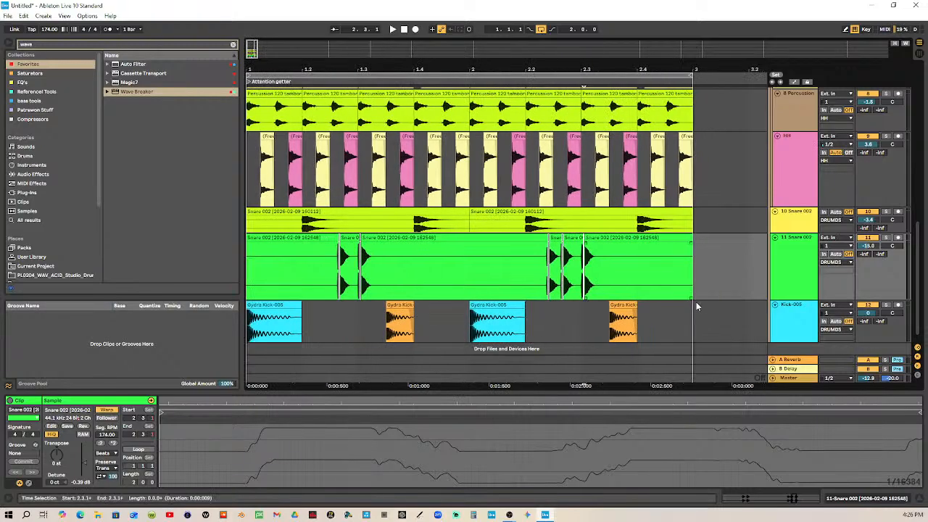
{"action": "right_click", "coordinate": [712, 261]}
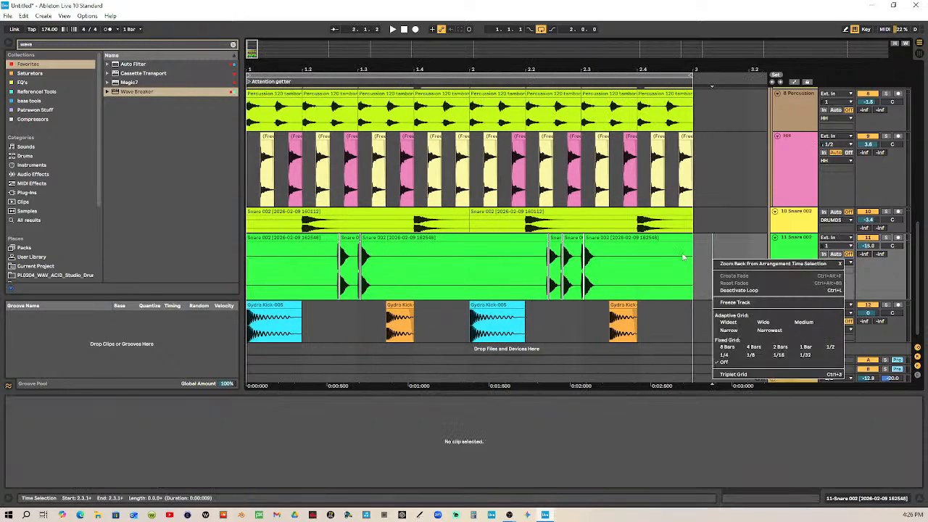
{"action": "left_click", "coordinate": [804, 354]}
Move the tails of both bar 1 ghost snares earlier, flush against their attacks, to cover the deactivated slices
{"action": "left_click", "coordinate": [674, 237]}
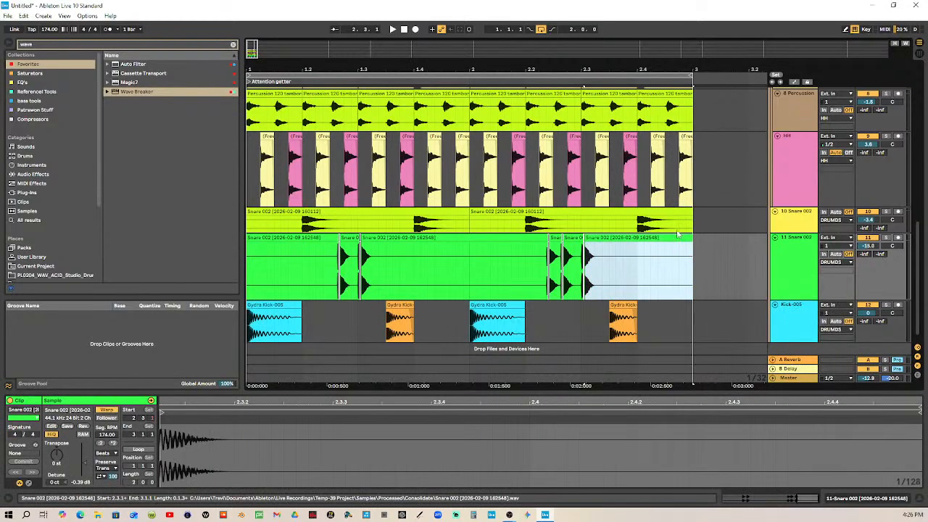
{"action": "scroll", "coordinate": [353, 163], "scroll_direction": "up", "scroll_amount": 10, "text": "ctrl"}
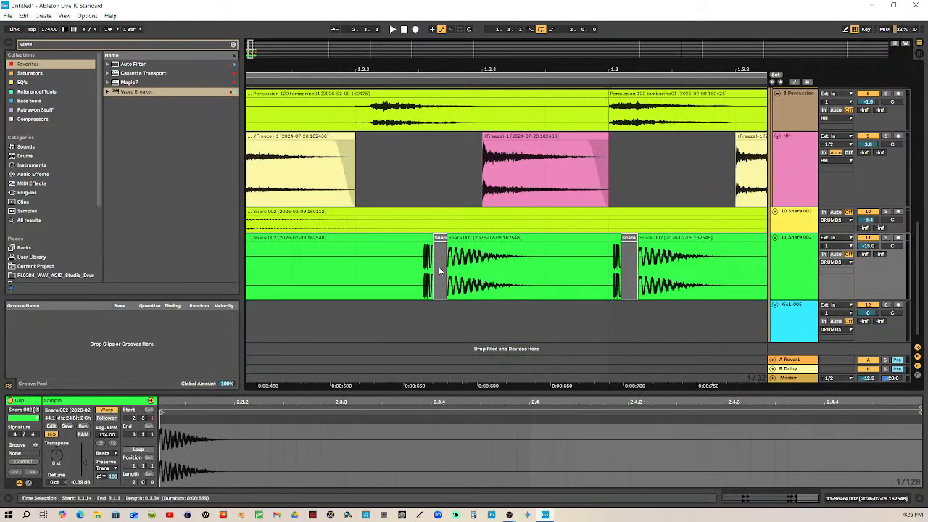
{"action": "left_click_drag", "start_coordinate": [491, 238], "coordinate": [476, 237]}
{"action": "left_click_drag", "start_coordinate": [662, 248], "coordinate": [655, 244]}
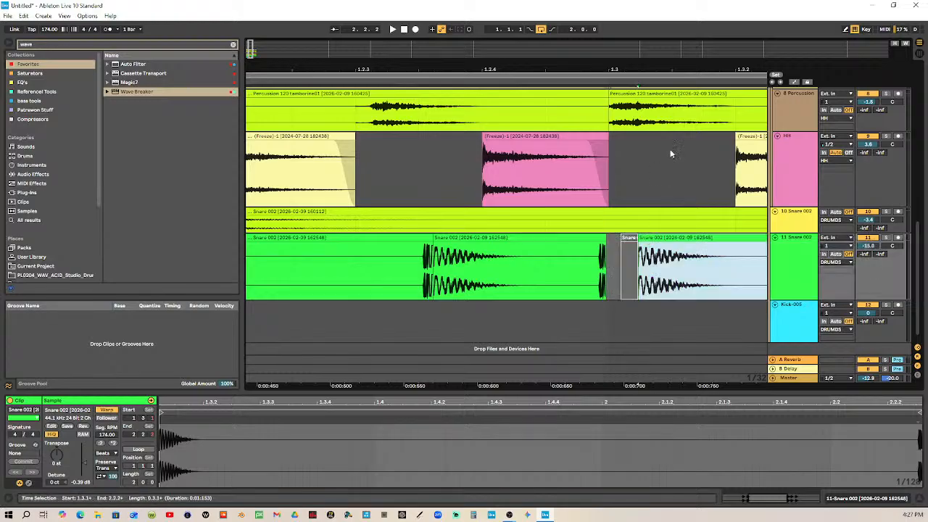
{"action": "left_click_drag", "start_coordinate": [679, 70], "coordinate": [365, 51]}
{"action": "left_click_drag", "start_coordinate": [446, 265], "coordinate": [357, 254]}
{"action": "left_click_drag", "start_coordinate": [367, 71], "coordinate": [526, 31]}
{"action": "left_click_drag", "start_coordinate": [473, 238], "coordinate": [425, 238]}
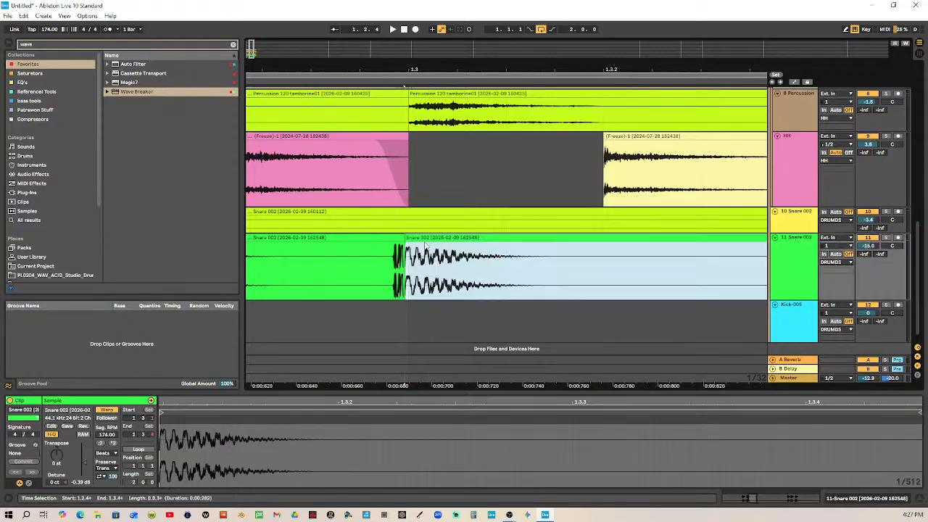
Split off the second ghost snare's attack in bar 2 and move the first one's tail flush against its own attack
{"action": "left_click_drag", "start_coordinate": [527, 67], "coordinate": [499, 40]}
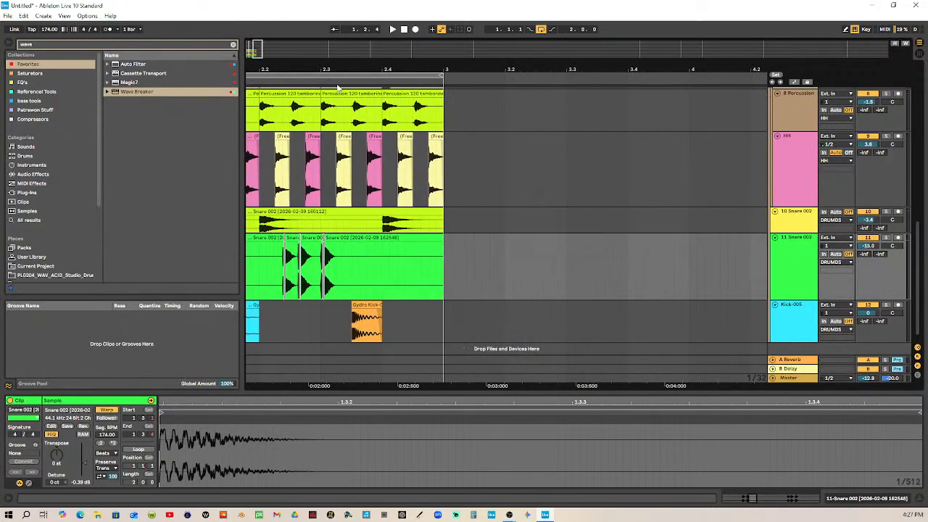
{"action": "left_click_drag", "start_coordinate": [287, 69], "coordinate": [336, 133]}
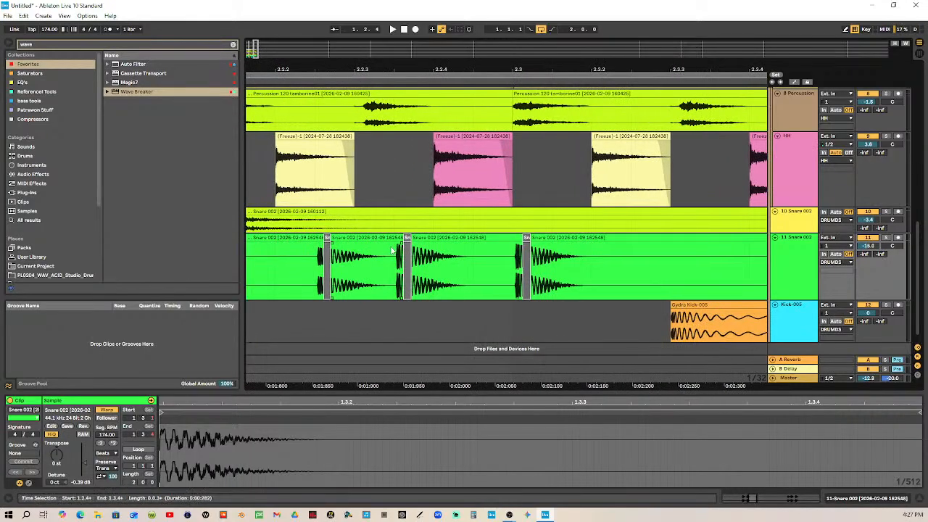
{"action": "left_click_drag", "start_coordinate": [395, 260], "coordinate": [333, 274]}
{"action": "mouse_move", "coordinate": [356, 239]}
{"action": "left_mouse_down"}
{"action": "mouse_move", "coordinate": [353, 249]}
{"action": "mouse_move", "coordinate": [348, 239]}
{"action": "left_mouse_up"}
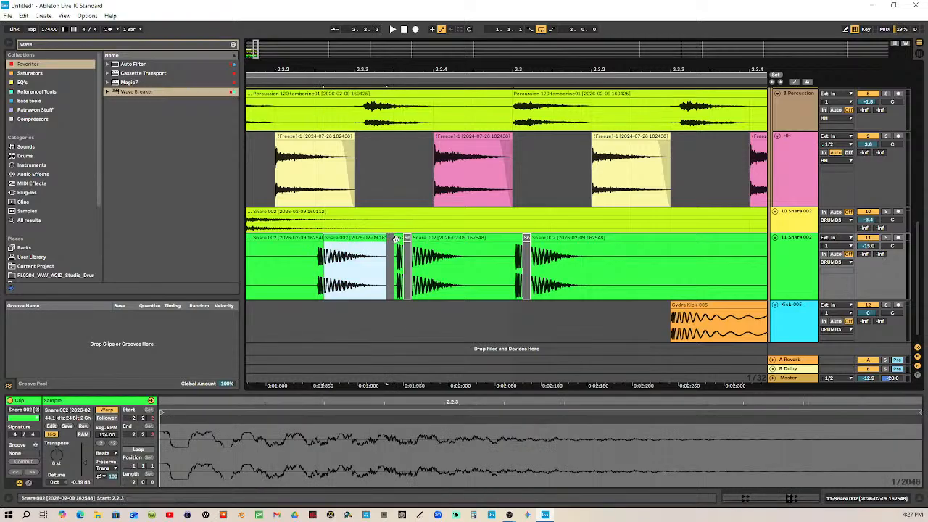
Split off the third ghost snare's attack in bar 2 and move the second and third tails flush against their attacks
{"action": "left_click", "coordinate": [426, 237]}
{"action": "left_click_drag", "start_coordinate": [514, 262], "coordinate": [436, 238]}
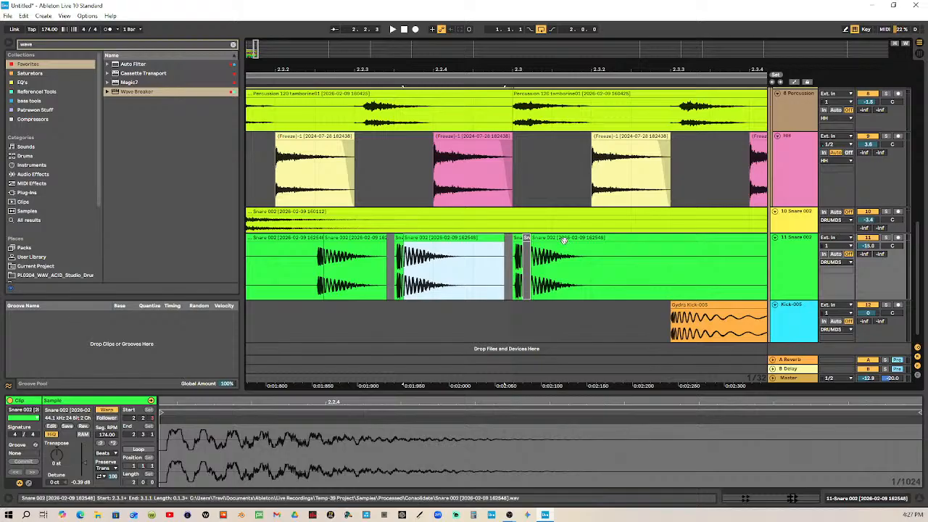
{"action": "left_click", "coordinate": [560, 249]}
{"action": "left_click", "coordinate": [559, 247]}
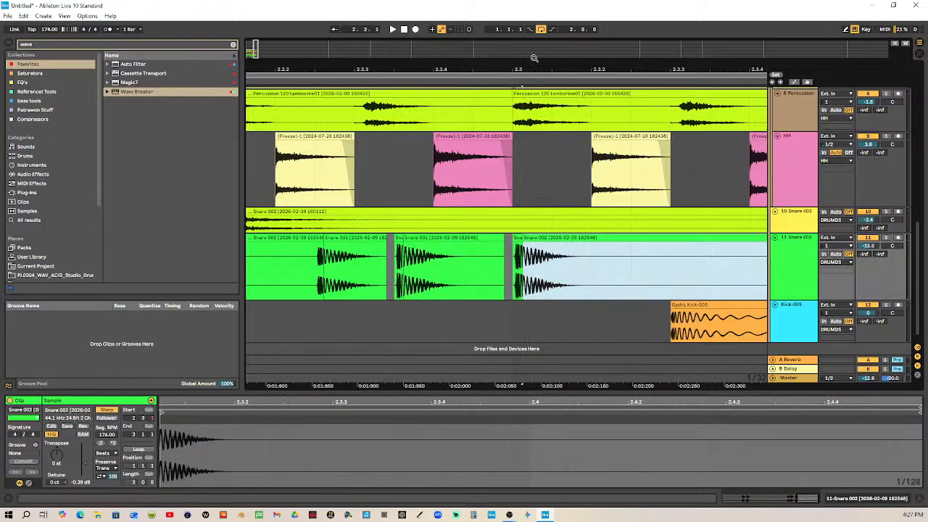
Play the two-bar loop from its start to hear the tightened ghost snares within the full beat
{"action": "left_click_drag", "start_coordinate": [541, 66], "coordinate": [500, 10]}
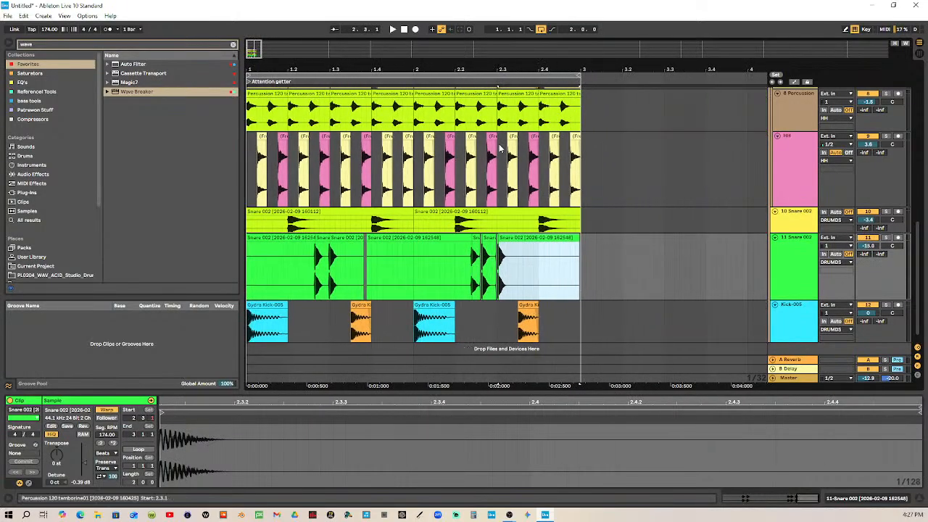
{"action": "left_click", "coordinate": [583, 240]}
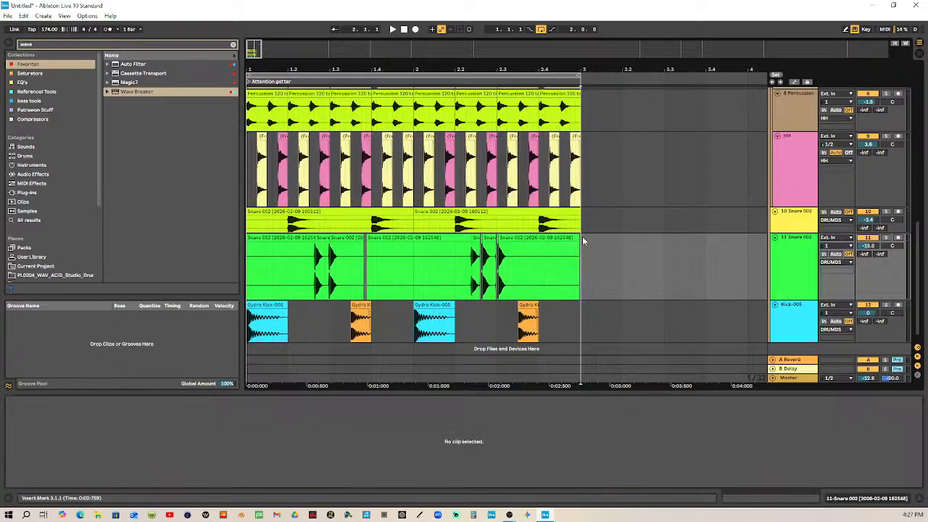
{"action": "left_click_drag", "start_coordinate": [582, 241], "coordinate": [255, 247]}
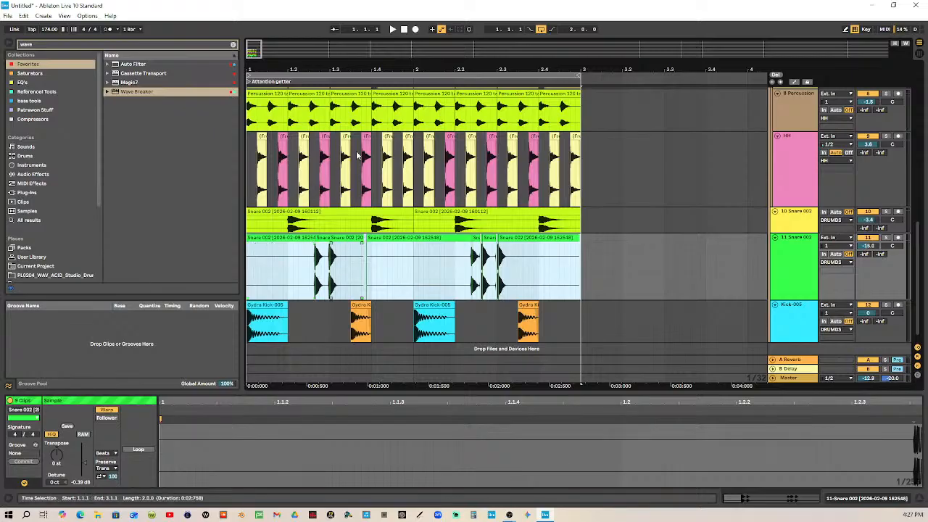
{"action": "left_click", "coordinate": [393, 30]}
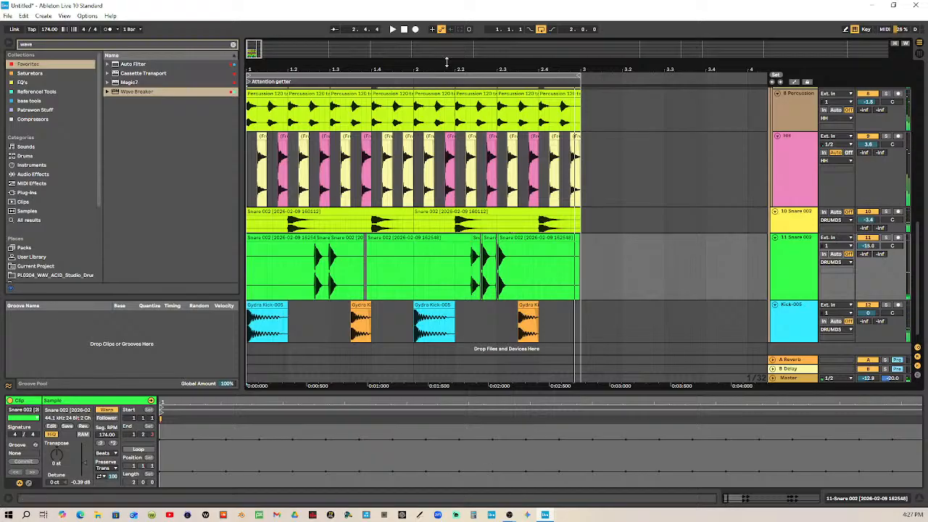
Solo the ghost snare track and listen to the edited hits on their own
{"action": "left_click_drag", "start_coordinate": [449, 65], "coordinate": [159, 153]}
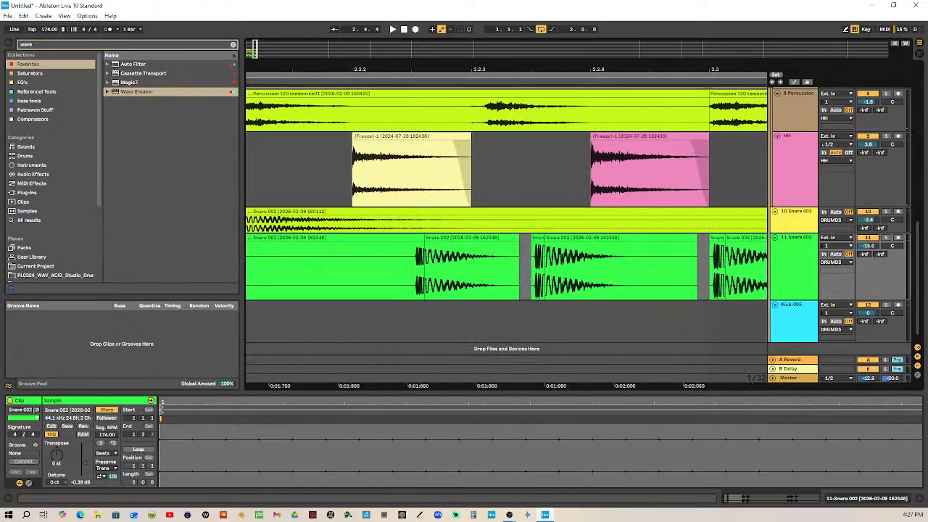
{"action": "left_click", "coordinate": [885, 238]}
{"action": "left_click", "coordinate": [393, 30]}
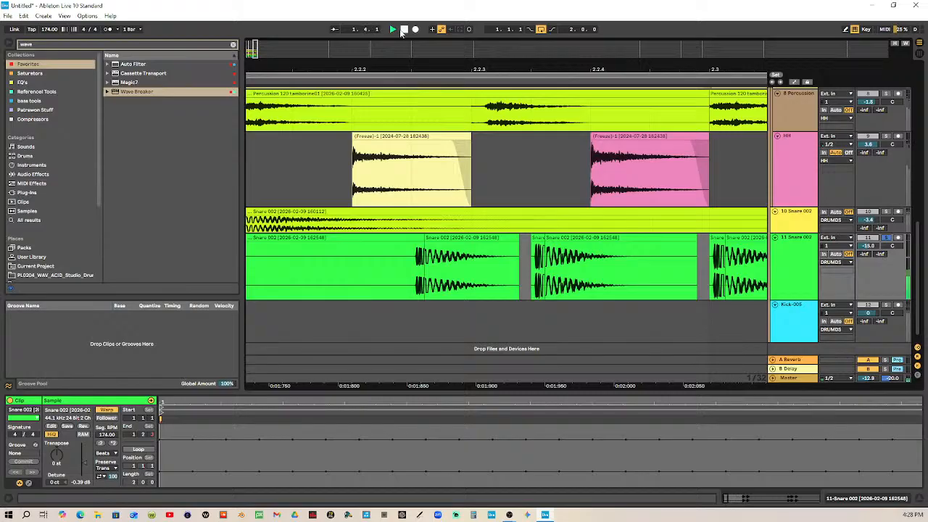
{"action": "left_click", "coordinate": [404, 30]}
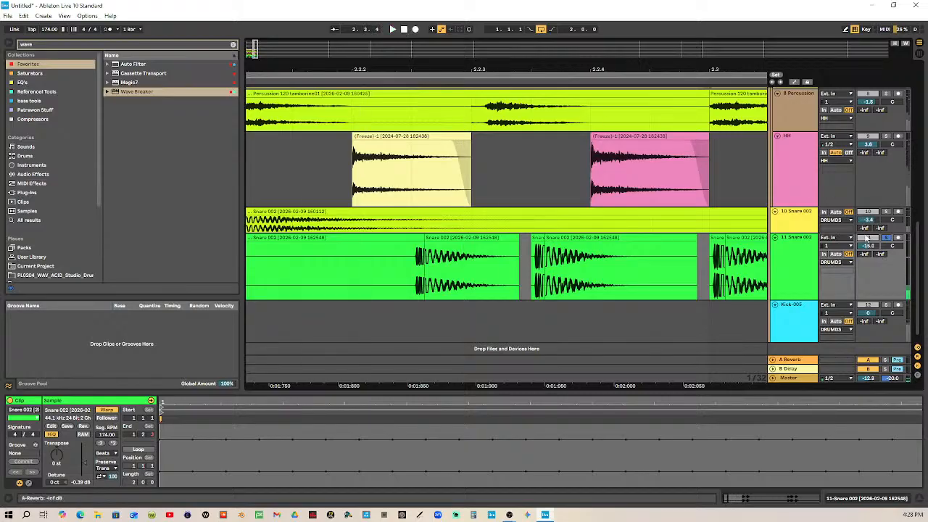
Set the arrangement's fixed grid to 1/16 and consolidate the ghost snare slices across both bars into one clip
{"action": "left_click_drag", "start_coordinate": [672, 67], "coordinate": [673, 22]}
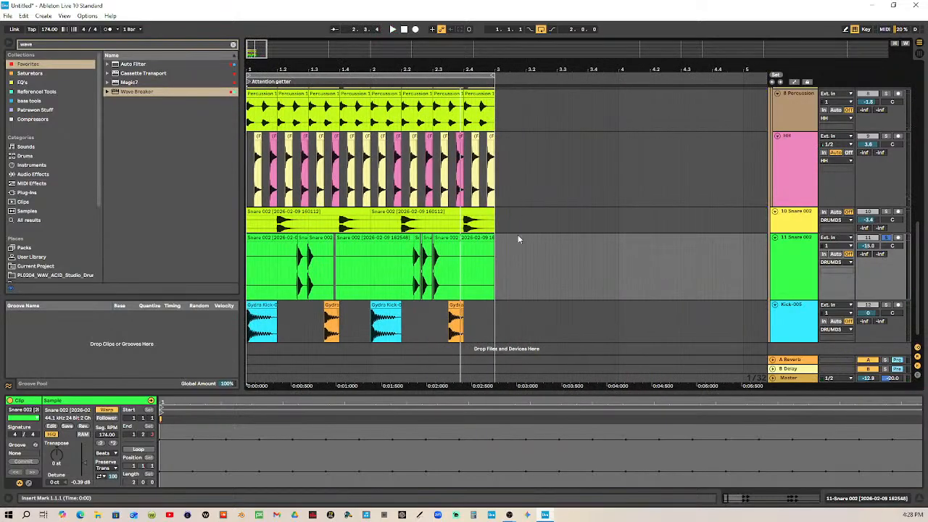
{"action": "left_click", "coordinate": [493, 245]}
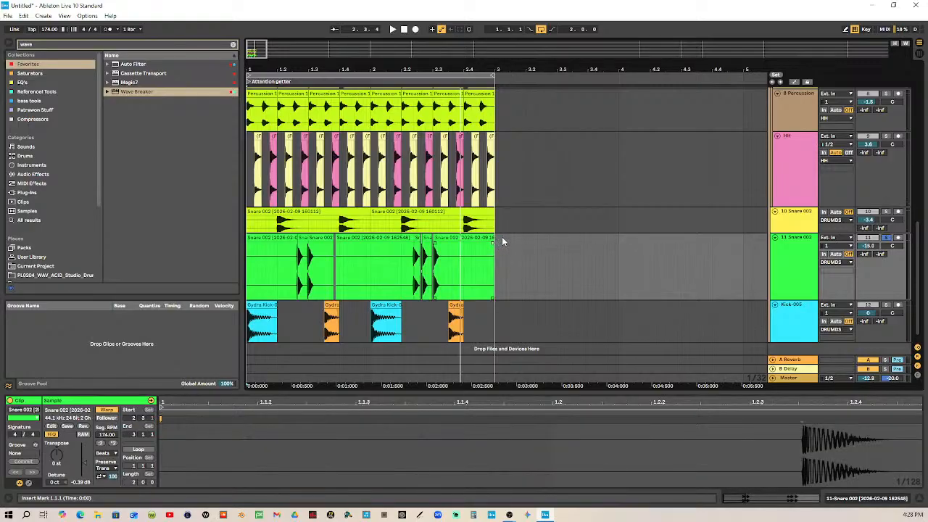
{"action": "right_click", "coordinate": [501, 238]}
{"action": "left_click", "coordinate": [605, 328]}
{"action": "left_click", "coordinate": [505, 249]}
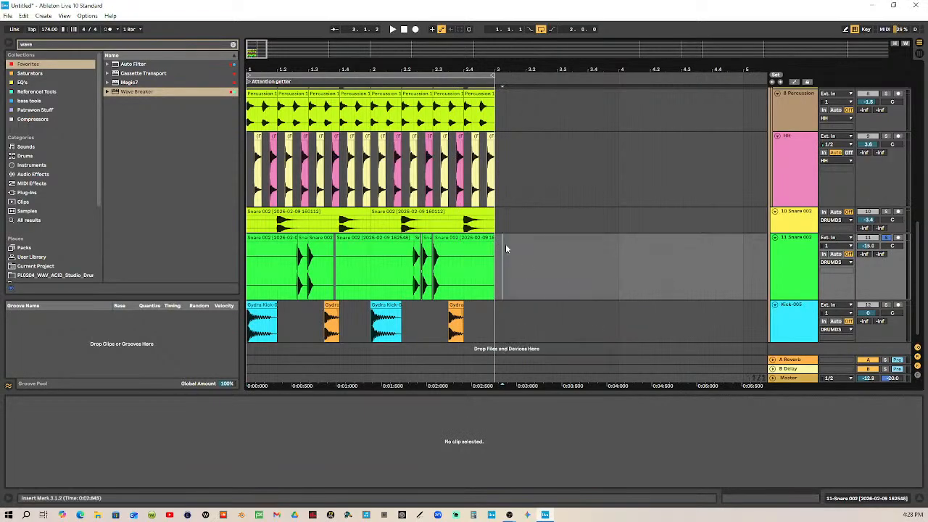
{"action": "left_click_drag", "start_coordinate": [495, 258], "coordinate": [215, 255]}
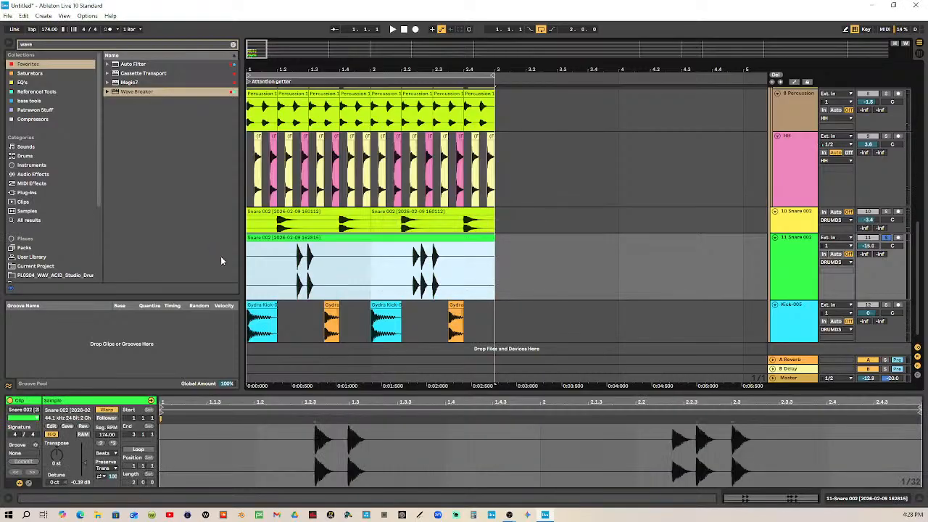
Find the TRAX transient designer and load it onto the ghost snare track, placing its window clear of the clips
{"action": "left_click", "coordinate": [787, 253]}
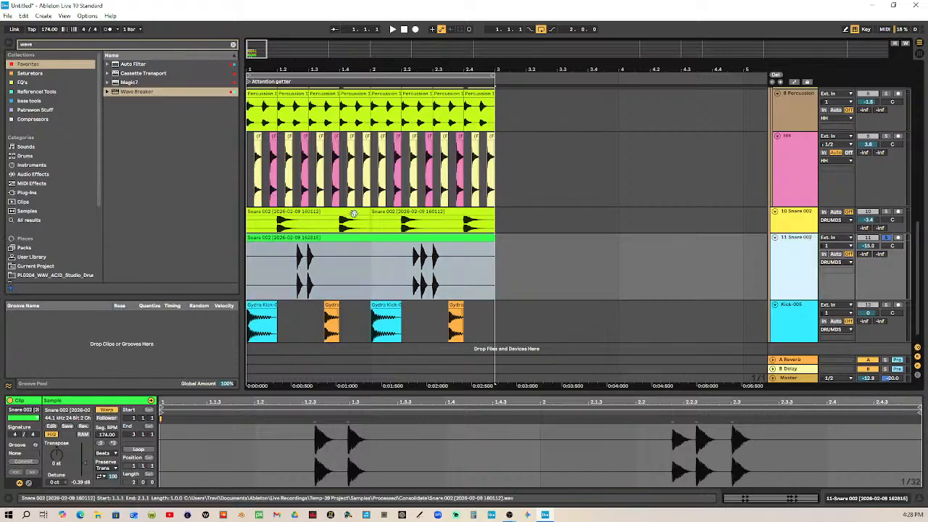
{"action": "left_click", "coordinate": [81, 50]}
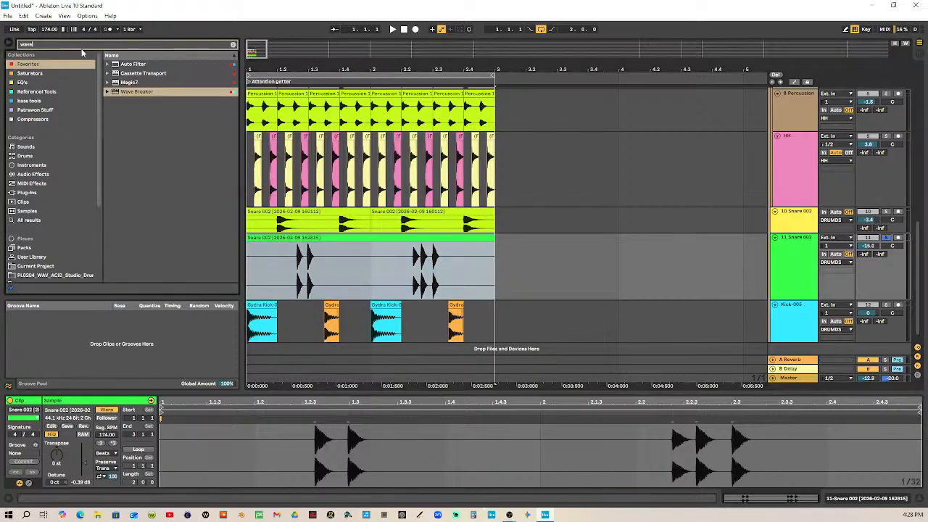
{"action": "left_click", "coordinate": [76, 46]}
{"action": "type", "text": "trax"}
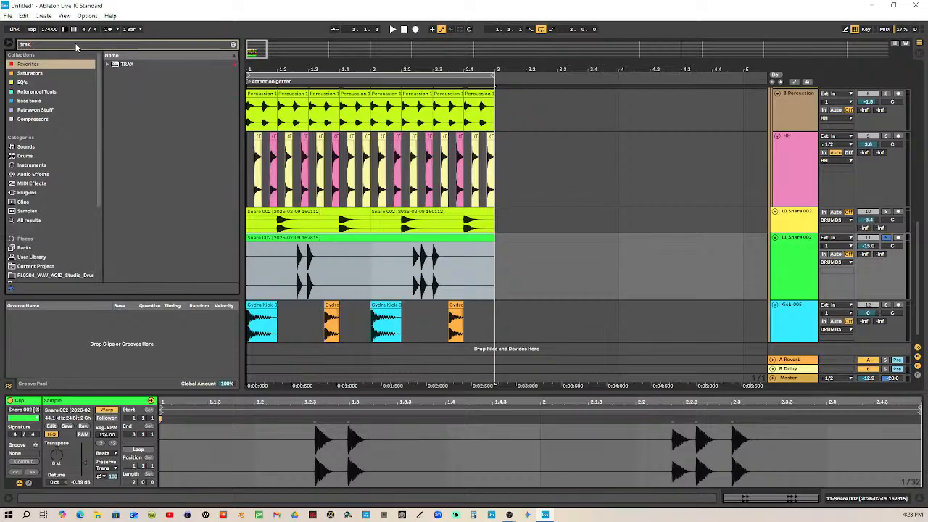
{"action": "left_click", "coordinate": [125, 65]}
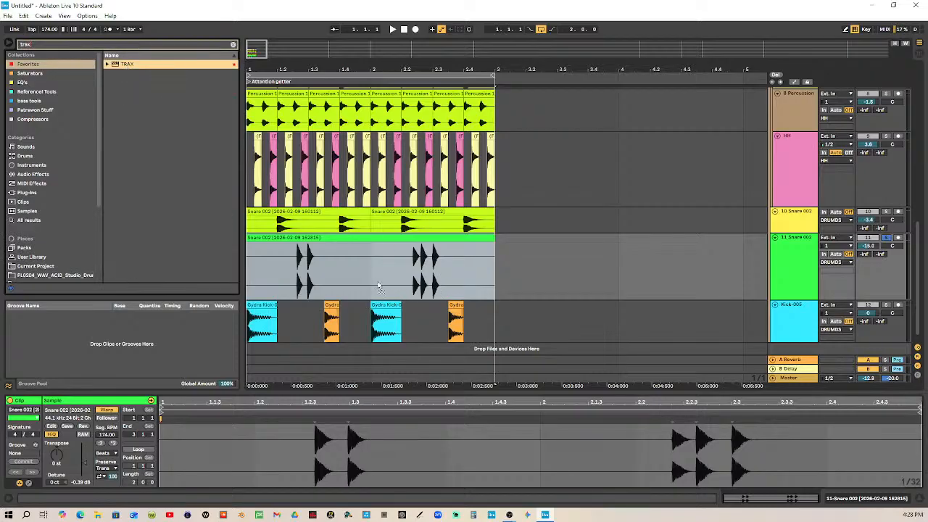
{"action": "key", "text": "Return"}
{"action": "left_click_drag", "start_coordinate": [878, 124], "coordinate": [144, 153]}
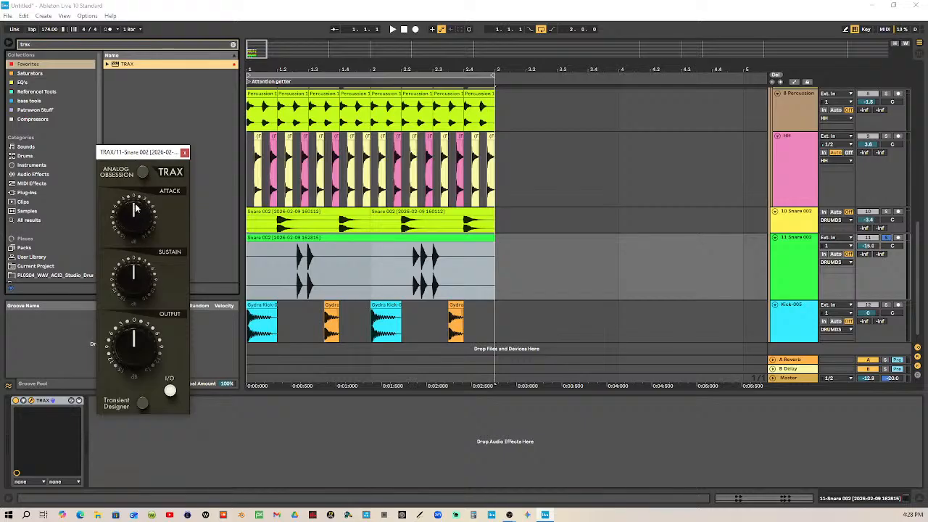
Enable oversampling in TRAX and lower its Attack well below zero while the full loop plays
{"action": "left_click", "coordinate": [116, 174]}
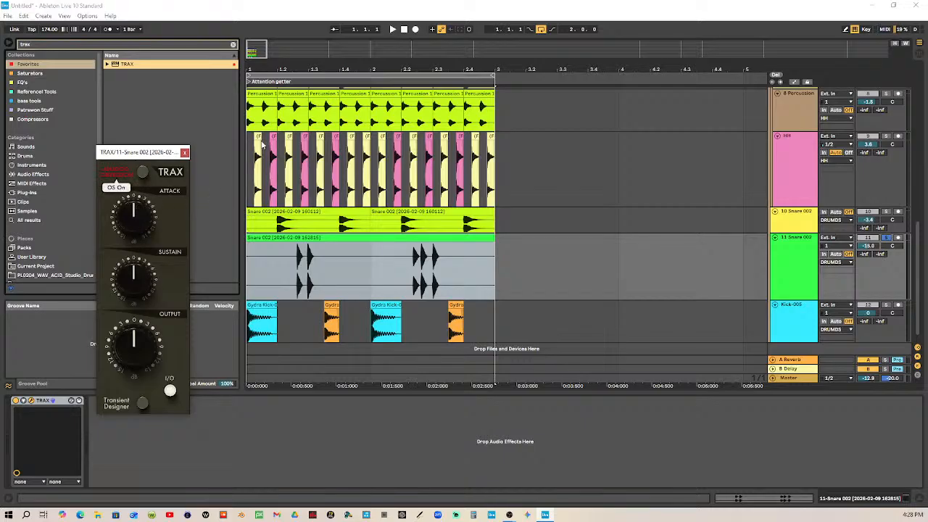
{"action": "key", "text": "space"}
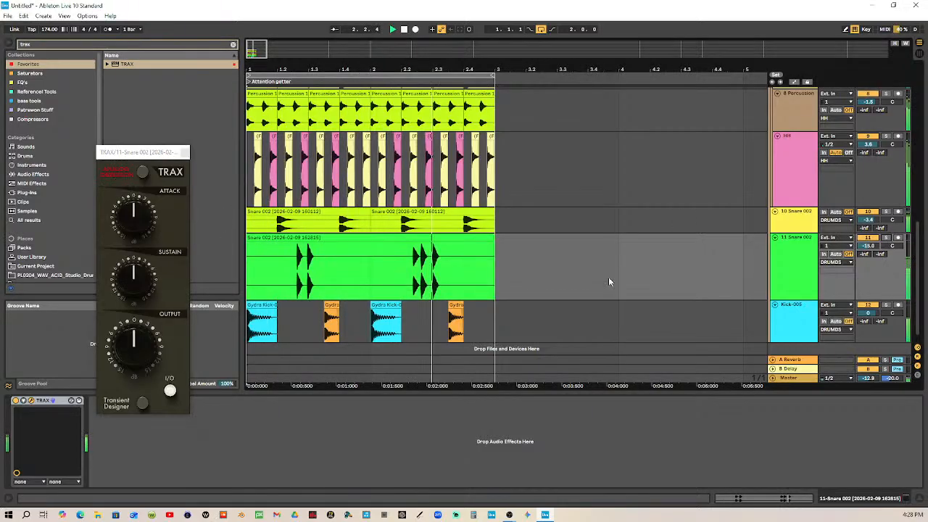
{"action": "mouse_move", "coordinate": [134, 212]}
{"action": "left_mouse_down"}
{"action": "mouse_move", "coordinate": [133, 263]}
{"action": "mouse_move", "coordinate": [139, 217]}
{"action": "left_mouse_up"}
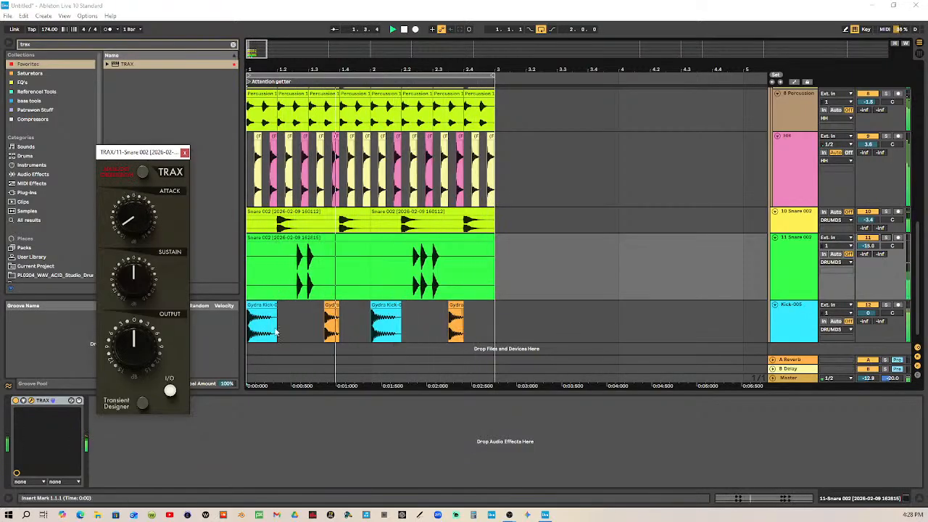
{"action": "mouse_move", "coordinate": [141, 280]}
{"action": "left_mouse_down"}
{"action": "mouse_move", "coordinate": [141, 264]}
{"action": "mouse_move", "coordinate": [141, 281]}
{"action": "left_mouse_up"}
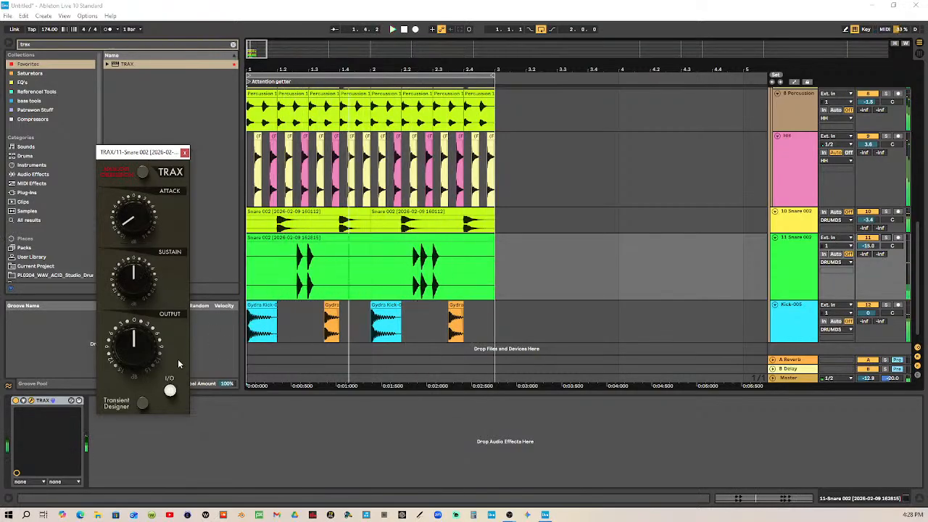
Freeze and flatten the ghost snare track to render the TRAX processing into its audio
{"action": "right_click", "coordinate": [800, 248]}
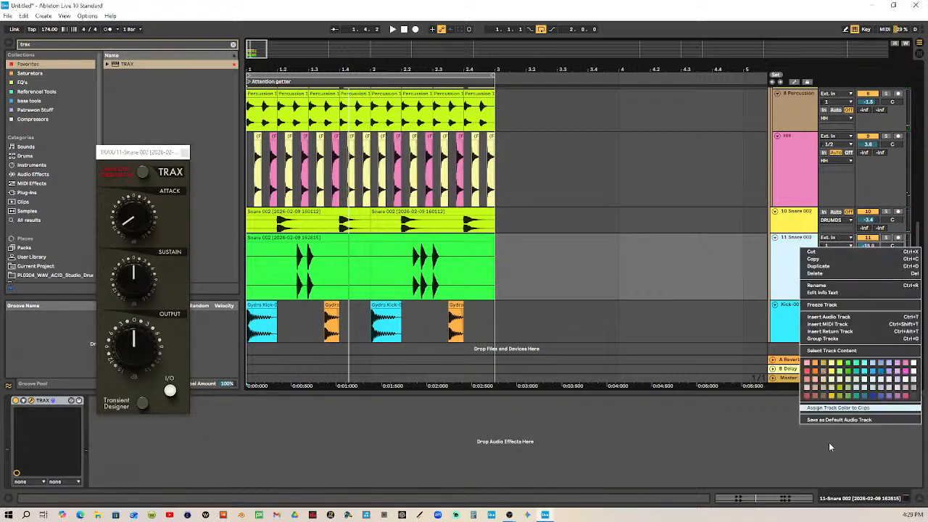
{"action": "left_click", "coordinate": [827, 304]}
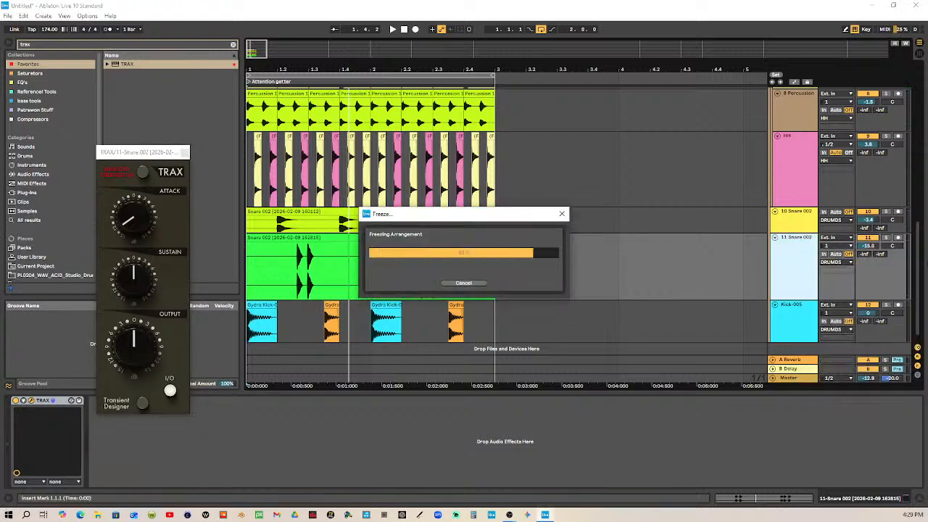
{"action": "right_click", "coordinate": [807, 250]}
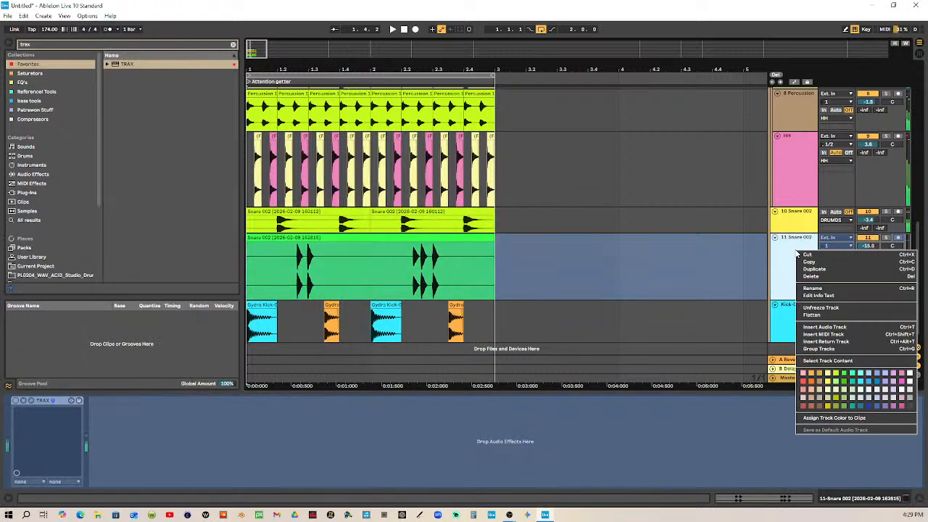
{"action": "left_click", "coordinate": [828, 316]}
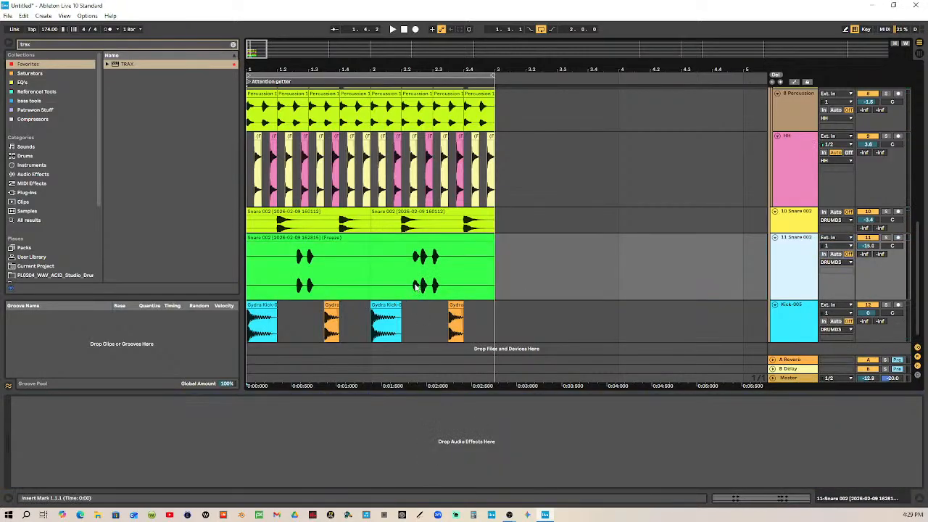
Fold the DRUMDS group to hide its individual drum tracks
{"action": "scroll", "coordinate": [786, 137], "scroll_direction": "up", "scroll_amount": 5}
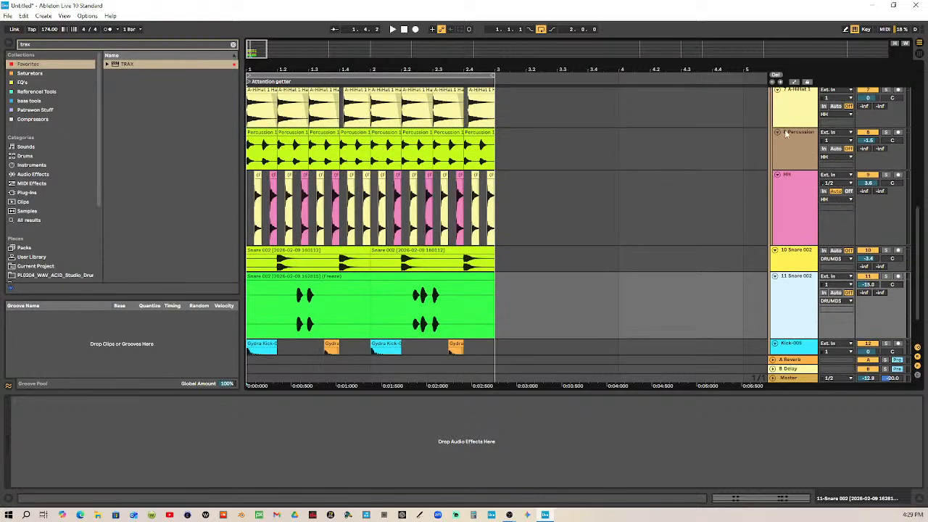
{"action": "scroll", "coordinate": [791, 161], "scroll_direction": "up", "scroll_amount": 3}
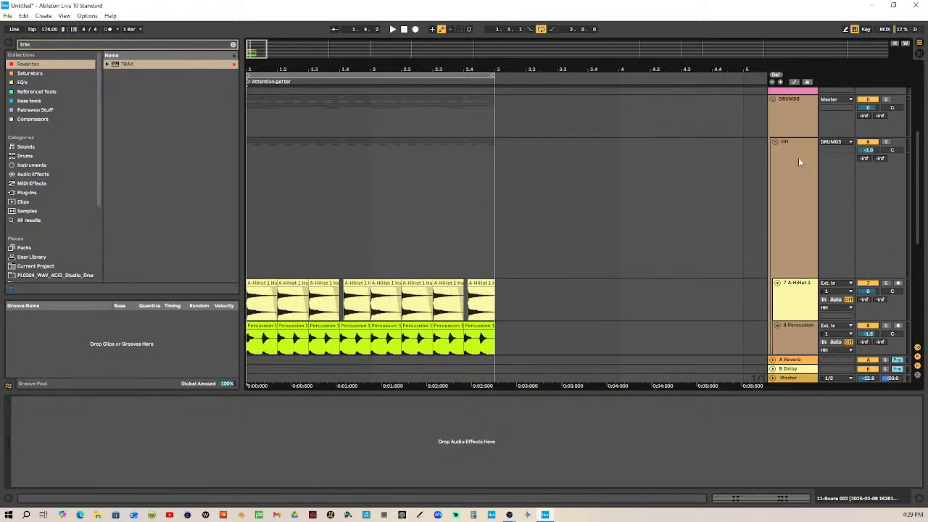
{"action": "left_click", "coordinate": [791, 119]}
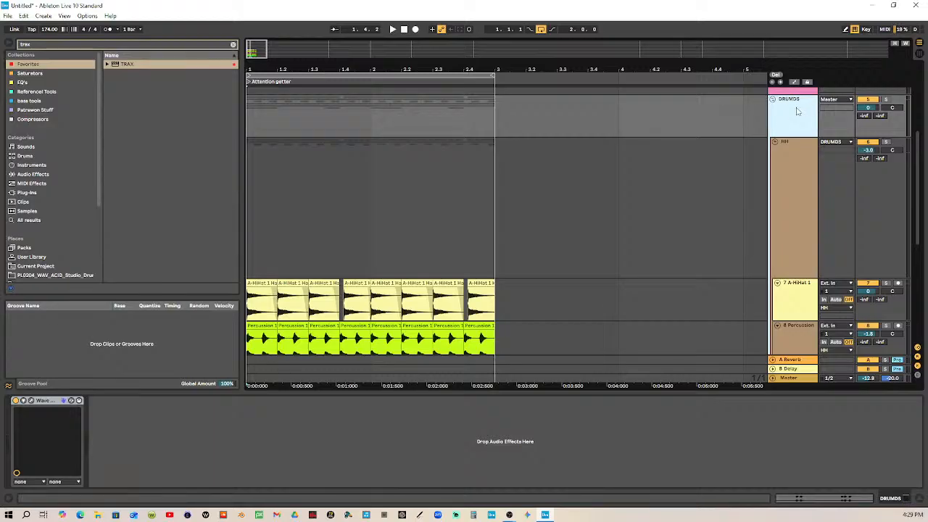
{"action": "scroll", "coordinate": [788, 112], "scroll_direction": "down", "scroll_amount": 2}
{"action": "scroll", "coordinate": [785, 143], "scroll_direction": "up", "scroll_amount": 4}
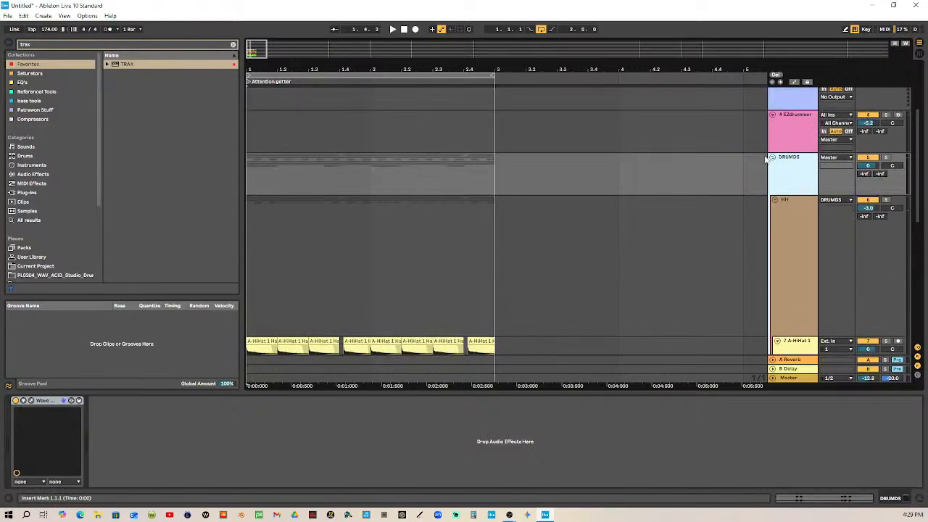
{"action": "left_click", "coordinate": [772, 157]}
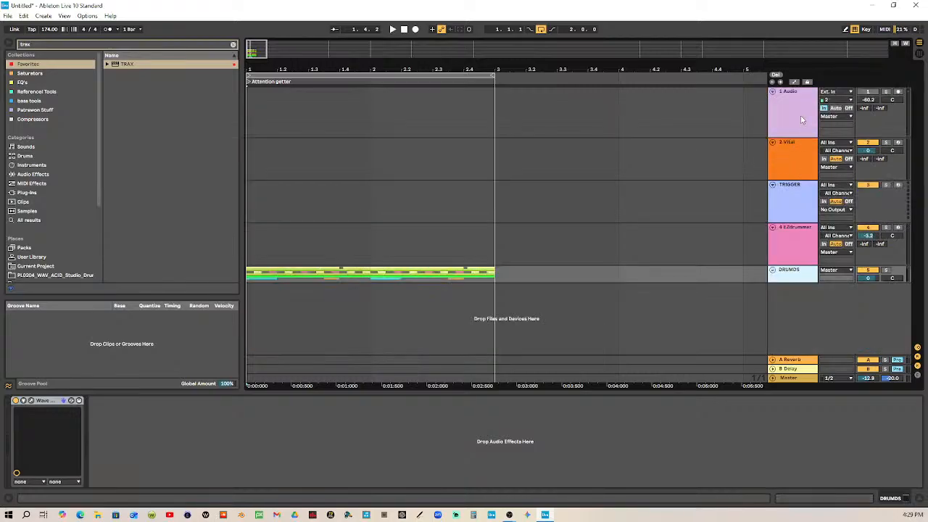
Insert an audio track below Vital and delete the TRIGGER and EZdrummer tracks
{"action": "left_click", "coordinate": [795, 168]}
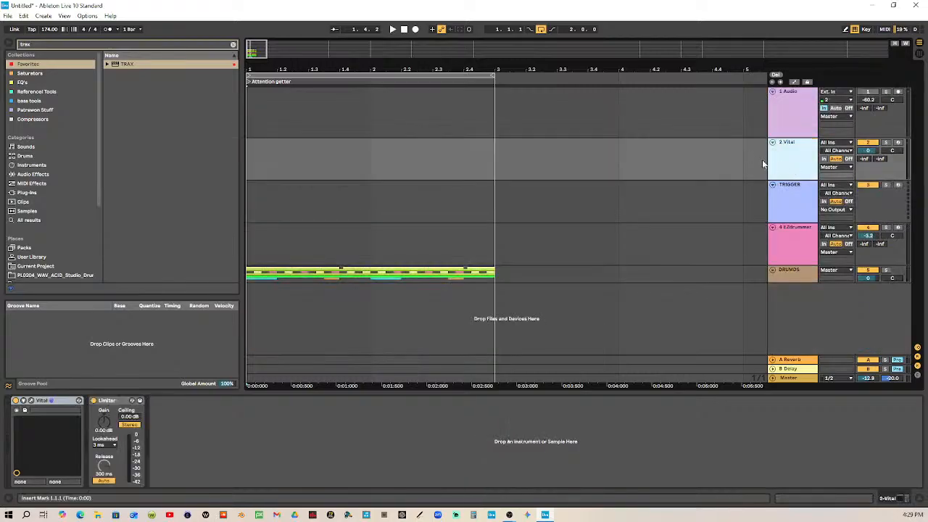
{"action": "key", "text": "ctrl+t"}
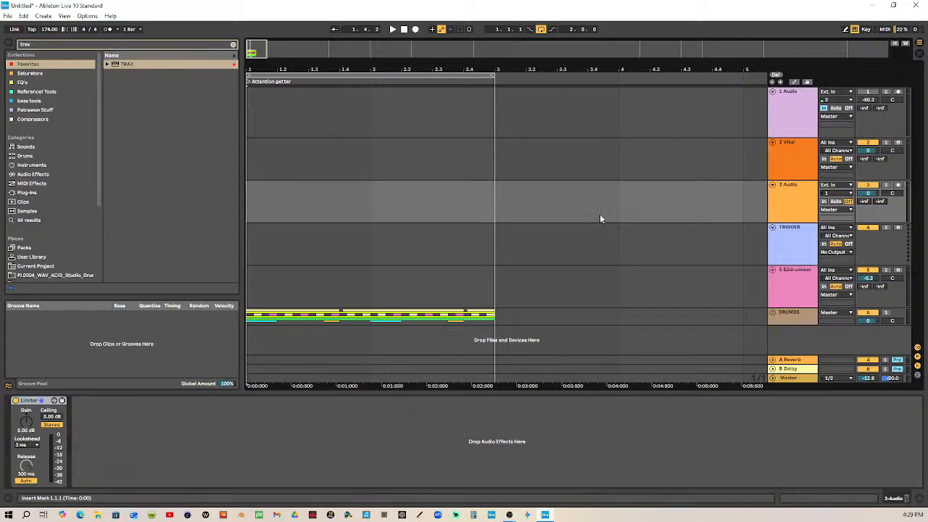
{"action": "left_click", "coordinate": [789, 241]}
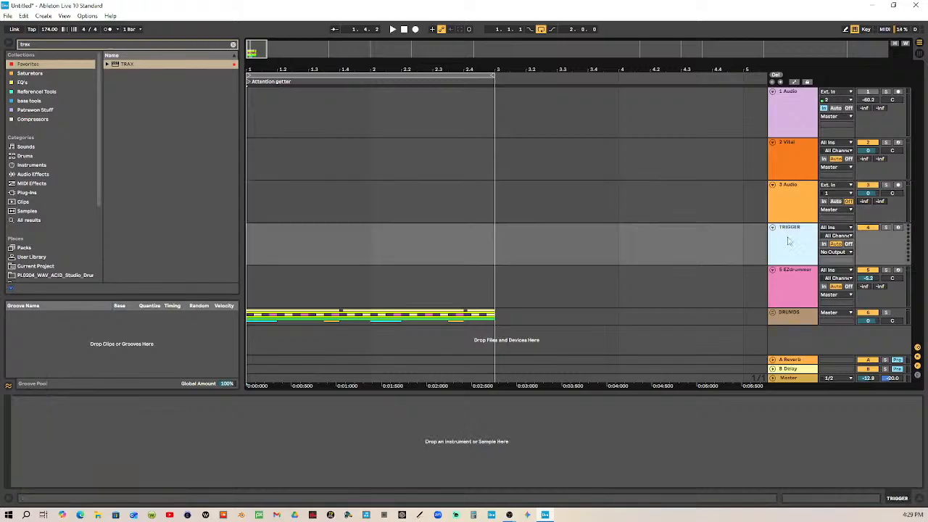
{"action": "key", "text": "Delete"}
{"action": "key", "text": "Delete"}
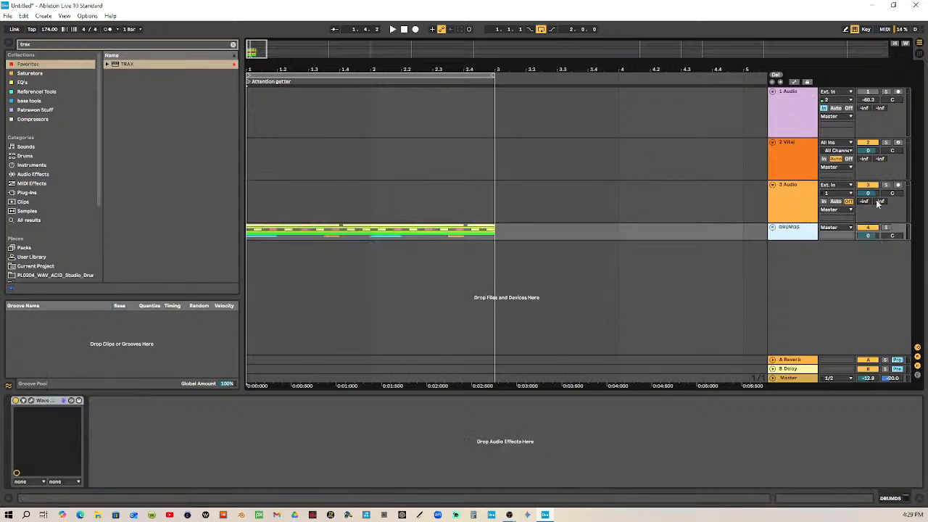
Set the new audio track's monitoring to In and its audio input to the DRUMDS group
{"action": "left_click", "coordinate": [824, 201]}
{"action": "left_click", "coordinate": [851, 187]}
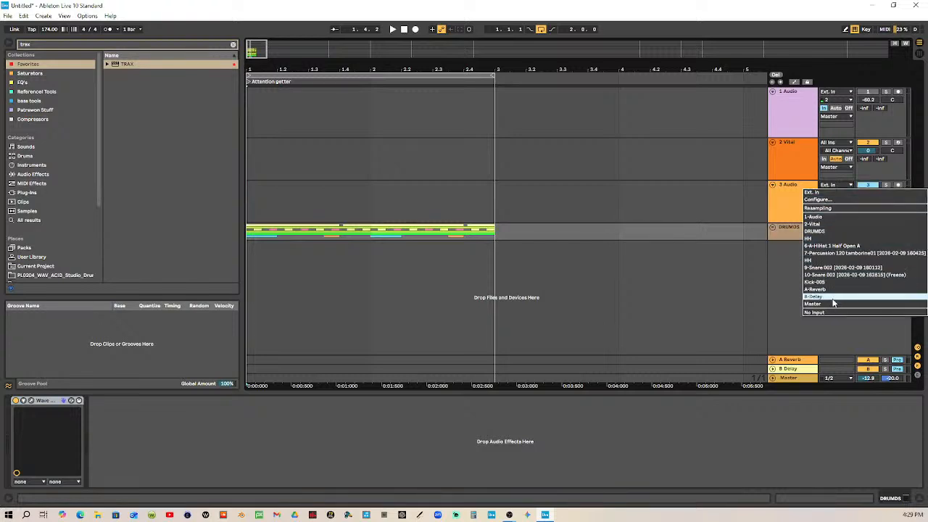
{"action": "left_click", "coordinate": [834, 231]}
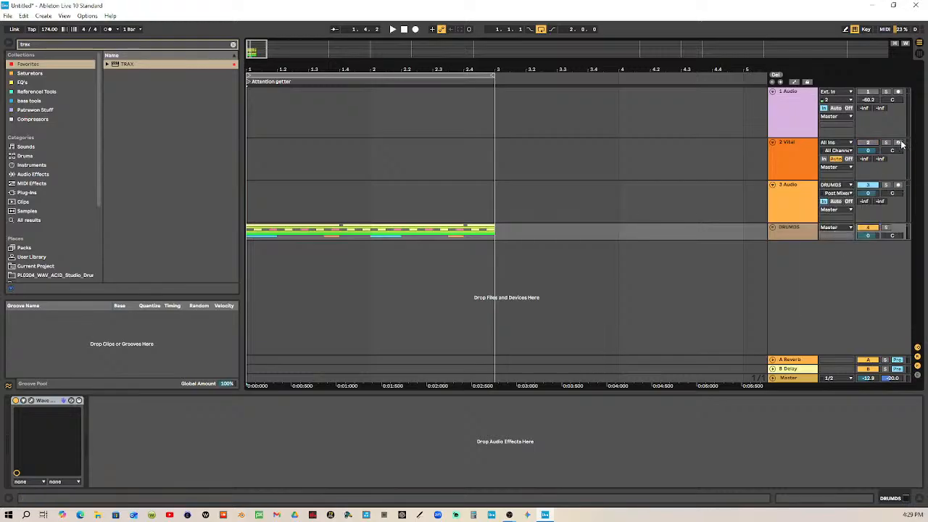
Turn off arrangement looping and delete the Vital track along with the stray clip recorded on it
{"action": "left_click", "coordinate": [899, 142]}
{"action": "left_click", "coordinate": [555, 30]}
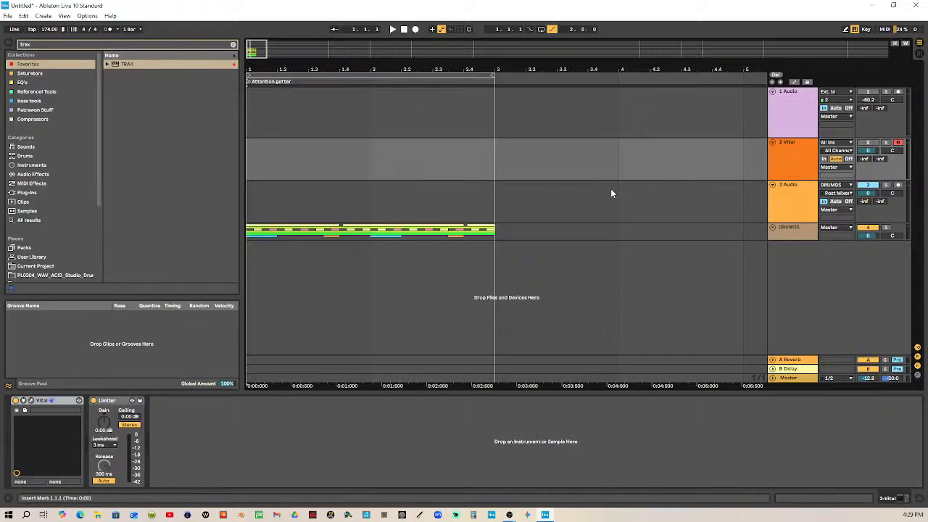
{"action": "key", "text": "F9"}
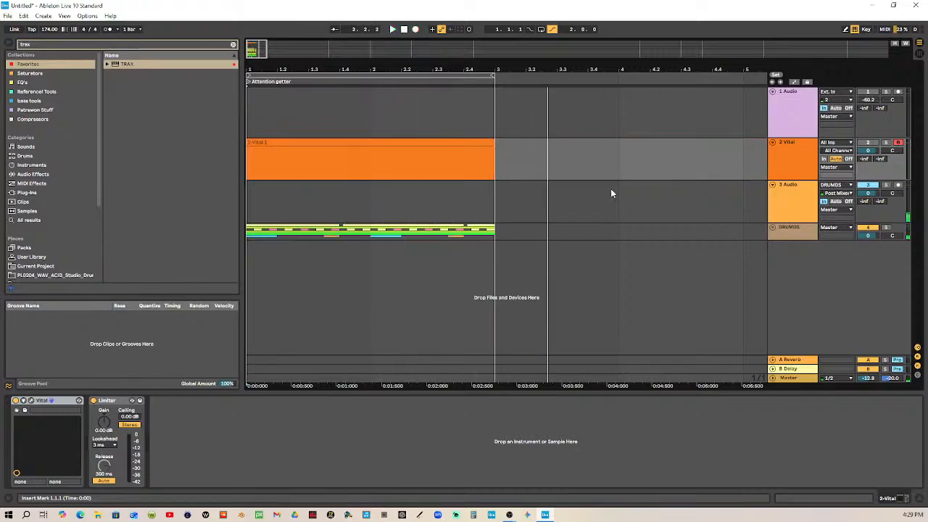
{"action": "right_click", "coordinate": [802, 163]}
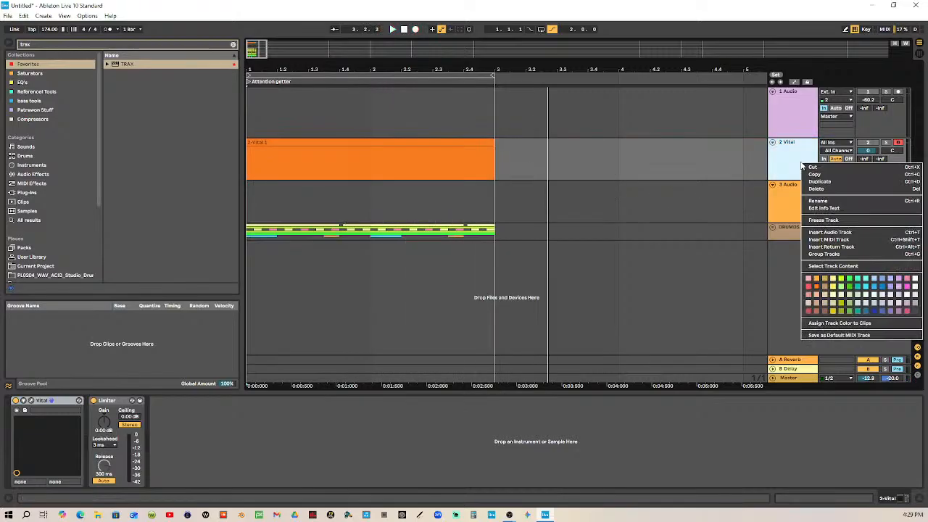
{"action": "left_click", "coordinate": [817, 180]}
{"action": "key", "text": "Delete"}
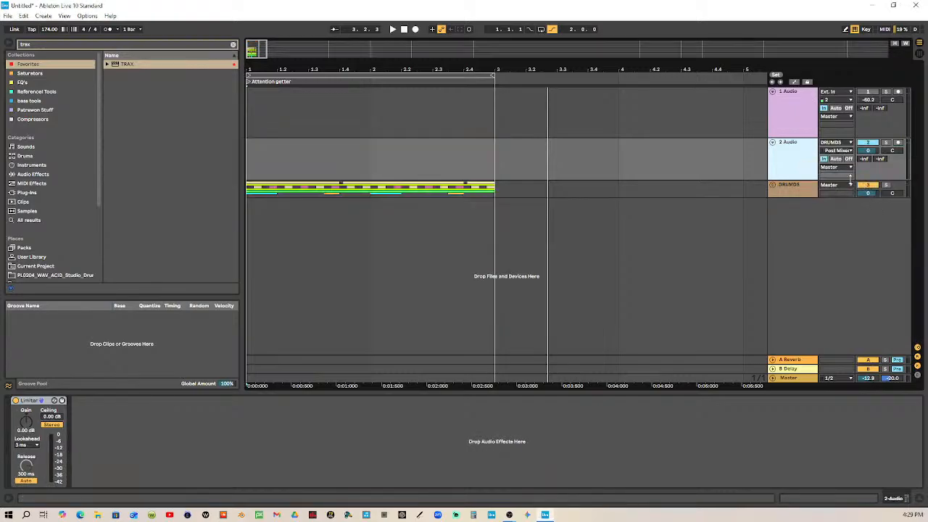
Record two bars of the DRUMDS group onto the deactivated, armed audio track, then reactivate and disarm it
{"action": "left_click", "coordinate": [868, 143]}
{"action": "left_click", "coordinate": [898, 142]}
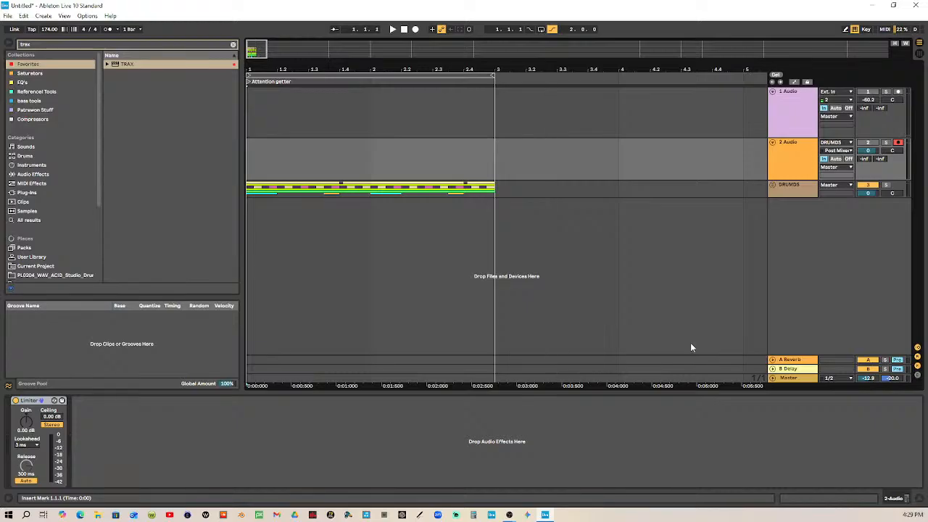
{"action": "key", "text": "F9"}
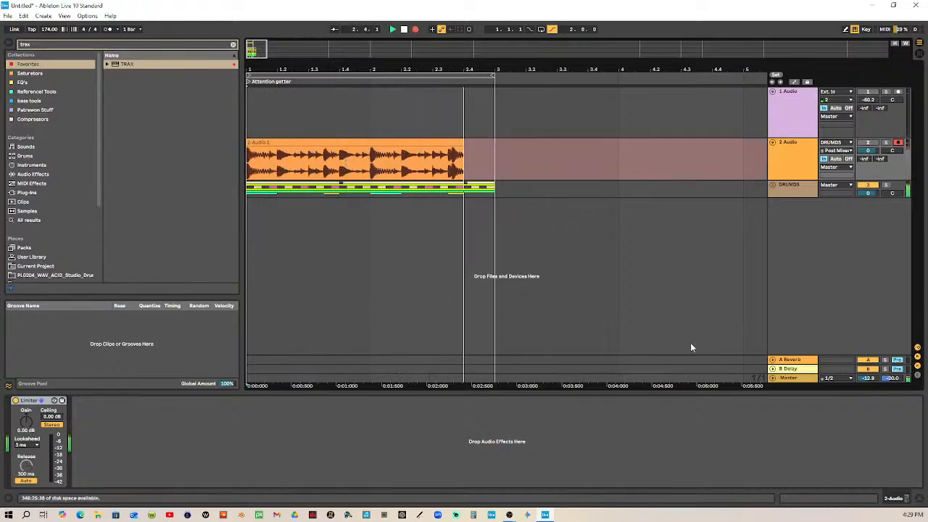
{"action": "key", "text": "F9"}
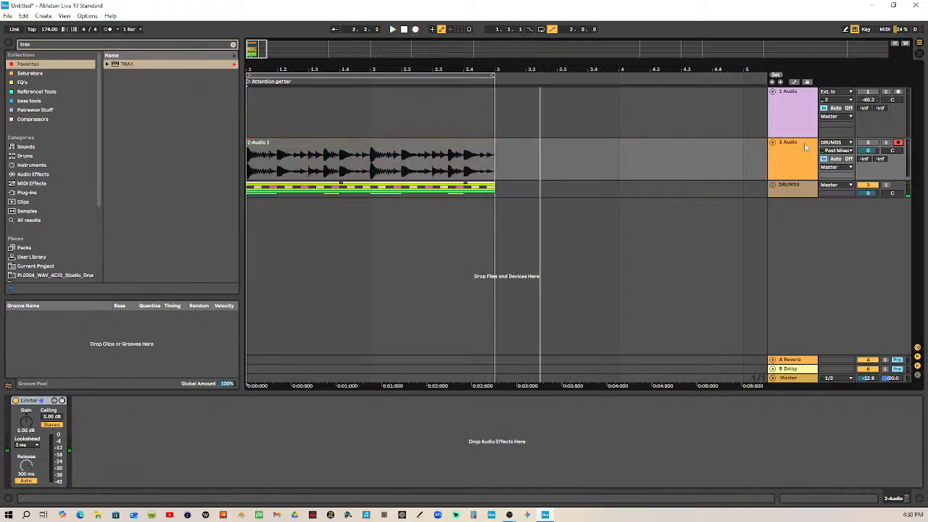
{"action": "left_click", "coordinate": [867, 144]}
{"action": "left_click", "coordinate": [918, 53]}
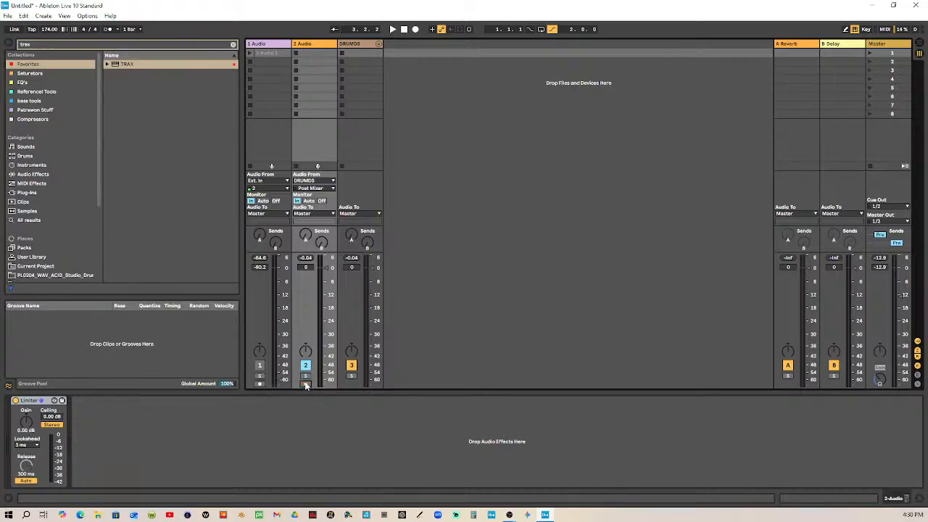
{"action": "left_click", "coordinate": [355, 48]}
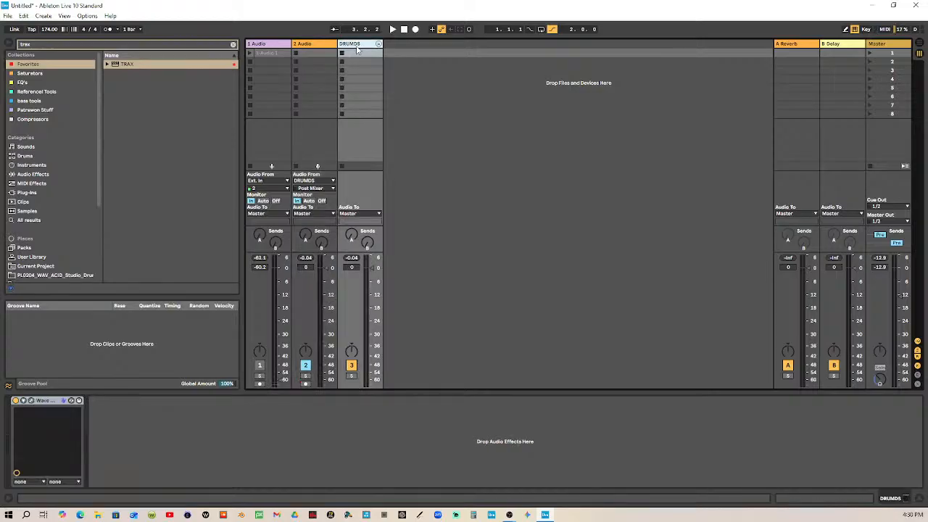
{"action": "key", "text": "Delete"}
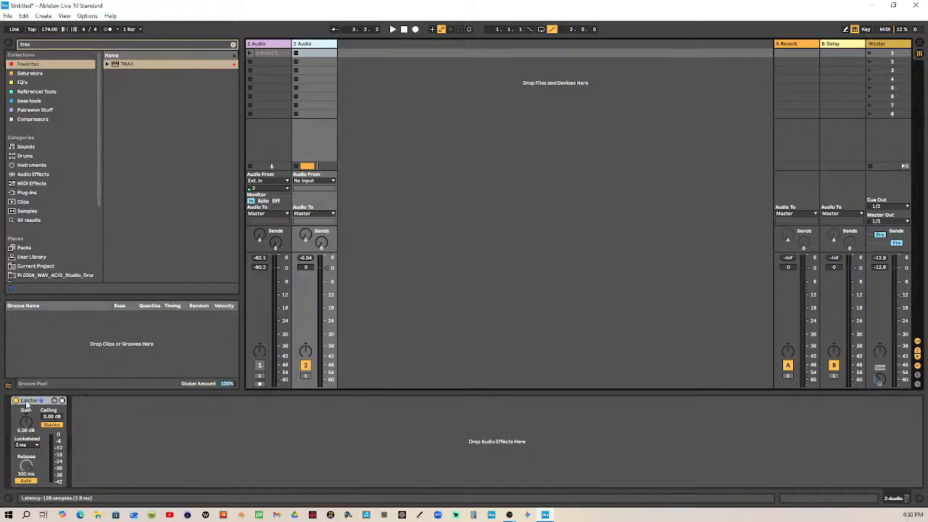
{"action": "key", "text": "ctrl+z"}
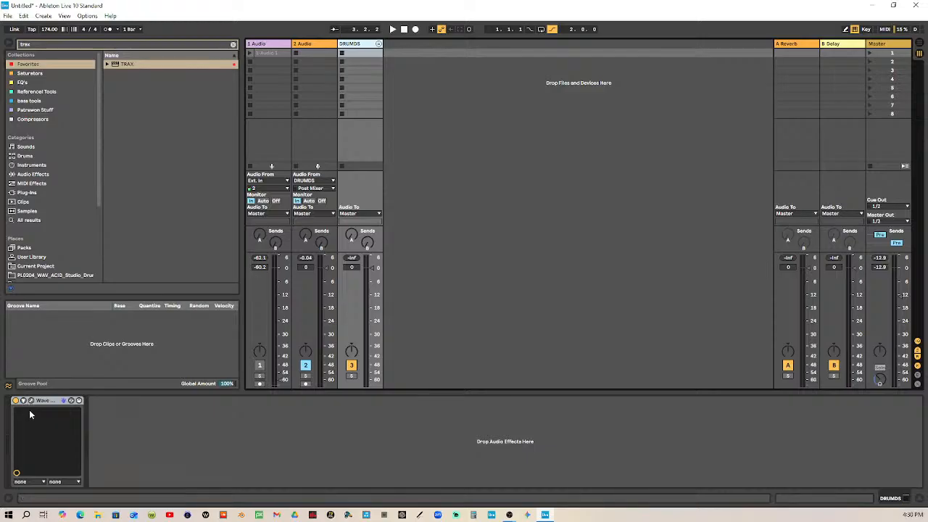
Remove the Limiter from the second audio track and return to the arrangement
{"action": "left_click", "coordinate": [316, 47]}
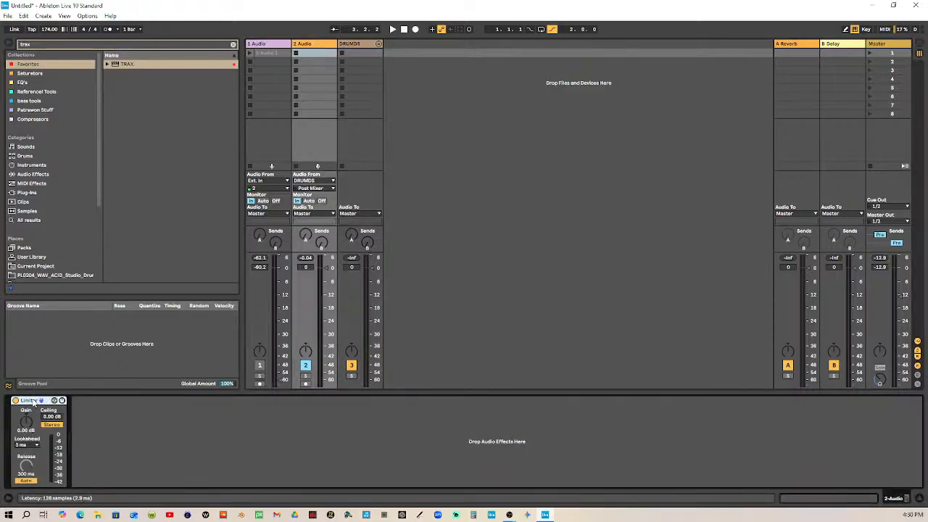
{"action": "key", "text": "Delete"}
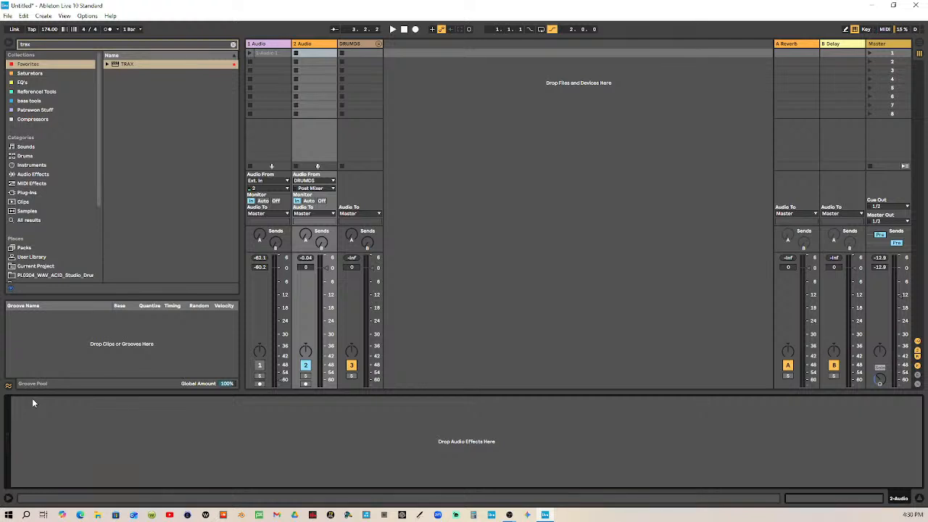
{"action": "left_click", "coordinate": [919, 45]}
{"action": "left_click", "coordinate": [403, 29]}
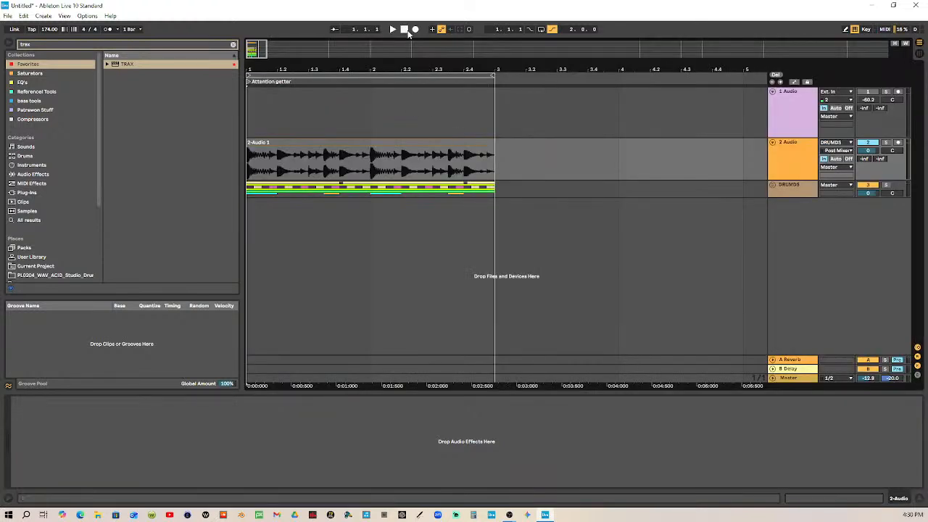
{"action": "key", "text": "F9"}
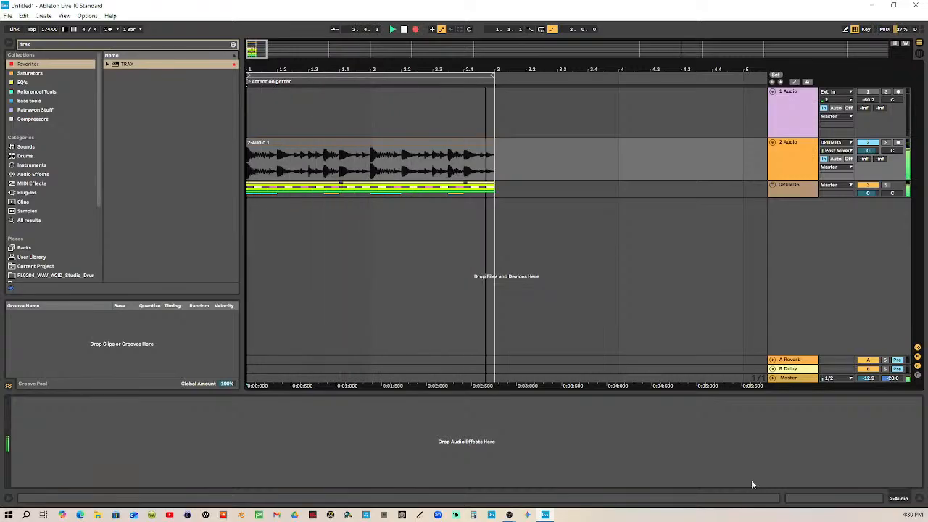
{"action": "key", "text": "space"}
Deactivate and arm the second audio track and record the DRUMDS group's two bars onto it from bar 1
{"action": "left_click", "coordinate": [875, 143]}
{"action": "left_click", "coordinate": [898, 143]}
{"action": "key", "text": "F9"}
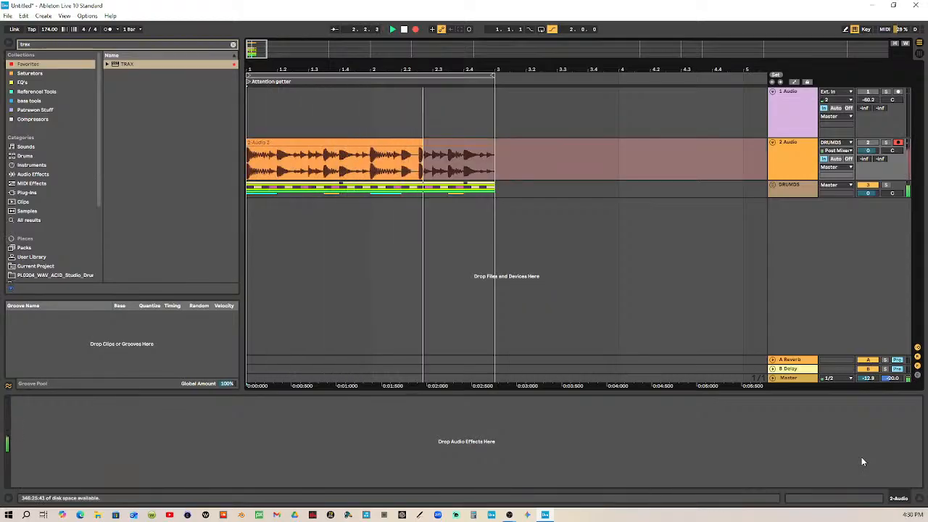
{"action": "key", "text": "space"}
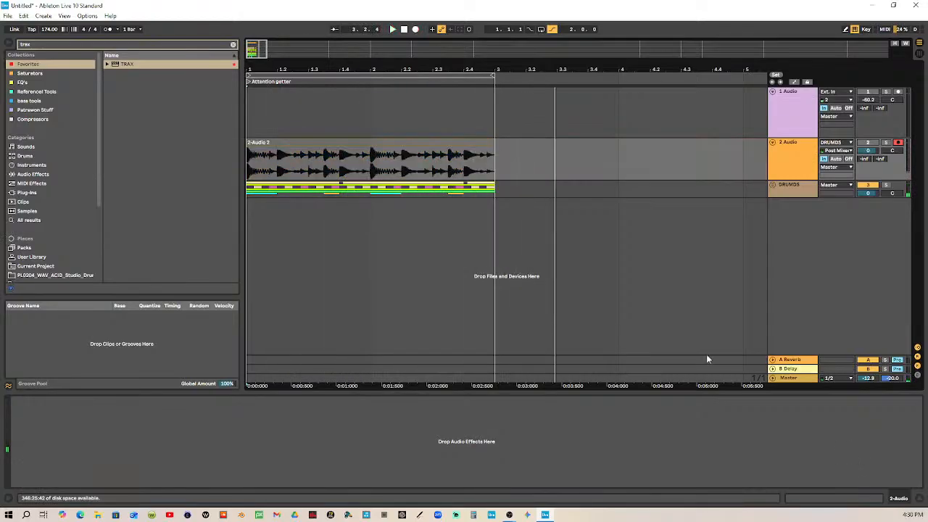
{"action": "left_click", "coordinate": [405, 30]}
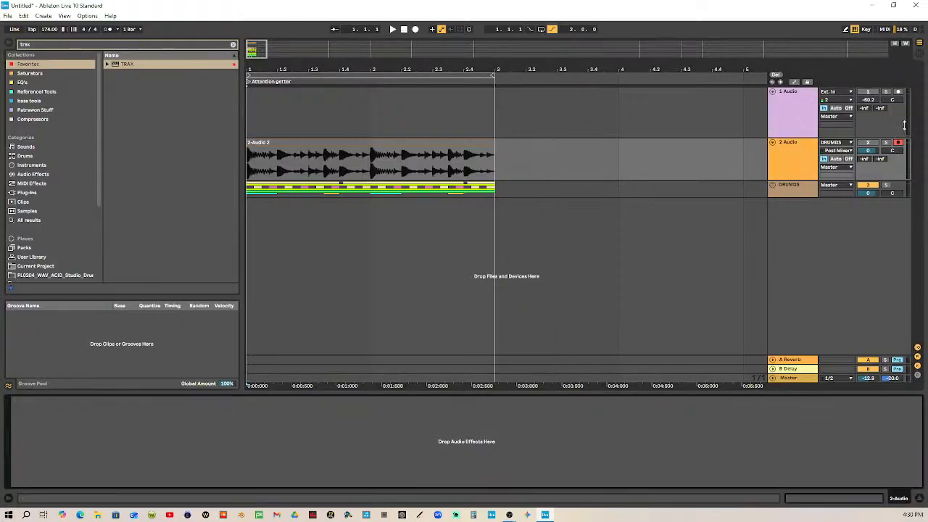
Delete the DRUMDS group, leaving its recorded audio in the arrangement
{"action": "left_click", "coordinate": [919, 54]}
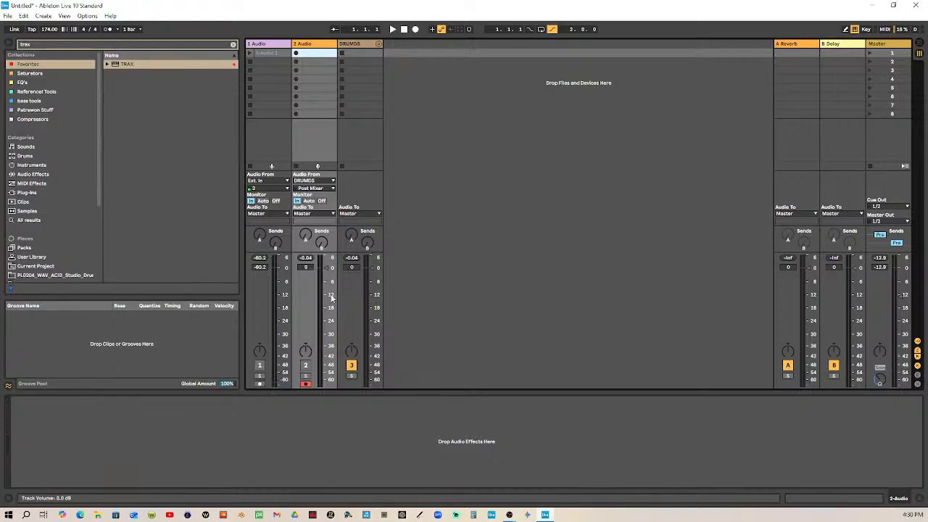
{"action": "left_click", "coordinate": [364, 44]}
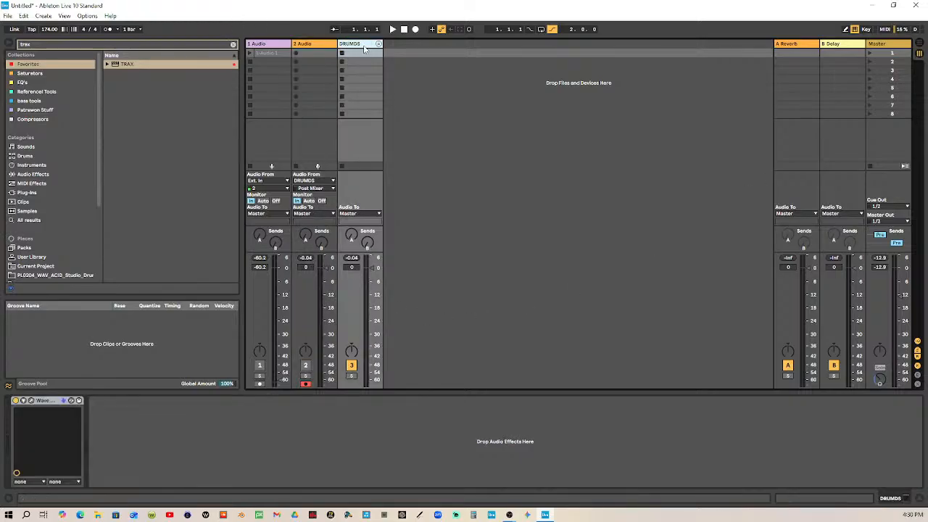
{"action": "key", "text": "Delete"}
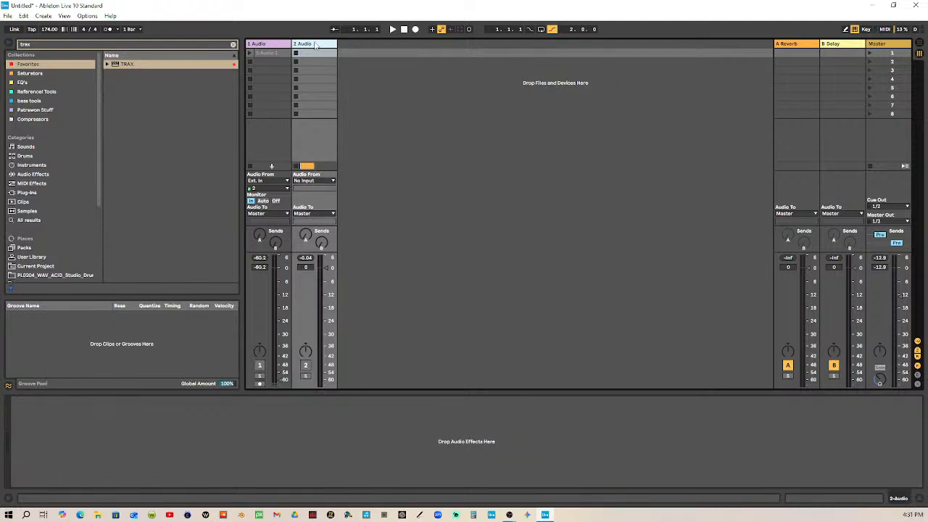
{"action": "left_click", "coordinate": [913, 44]}
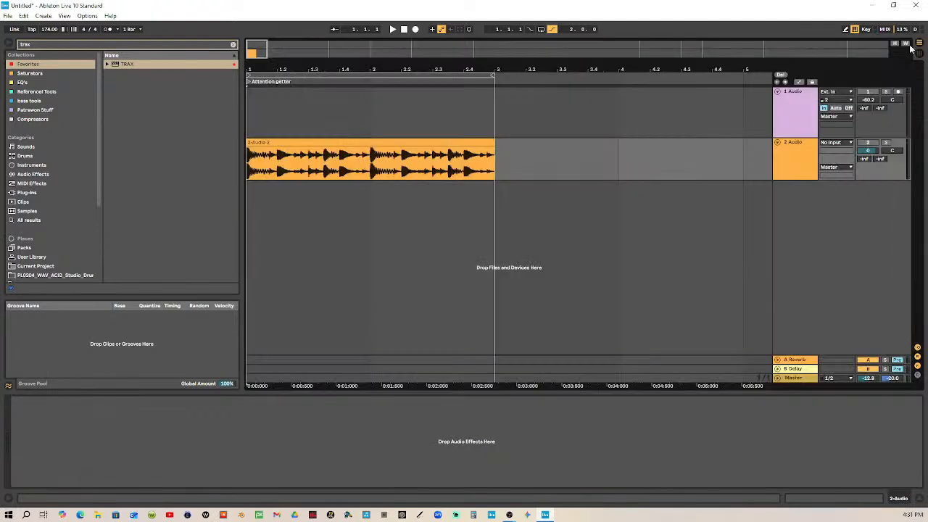
Reactivate the recorded drum track, audition it, and turn on looping for its two bars
{"action": "left_click", "coordinate": [389, 144]}
{"action": "left_click_drag", "start_coordinate": [384, 70], "coordinate": [417, 78]}
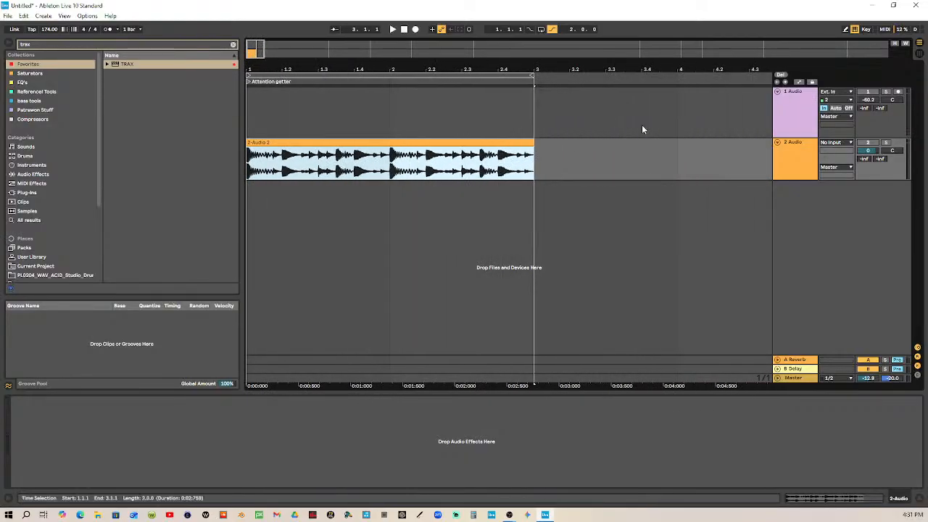
{"action": "left_click", "coordinate": [874, 143]}
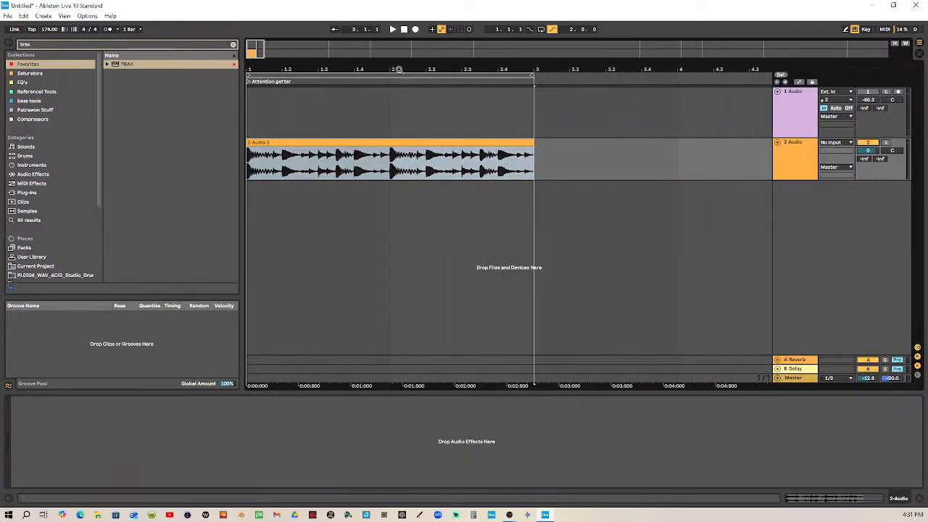
{"action": "left_click", "coordinate": [392, 29]}
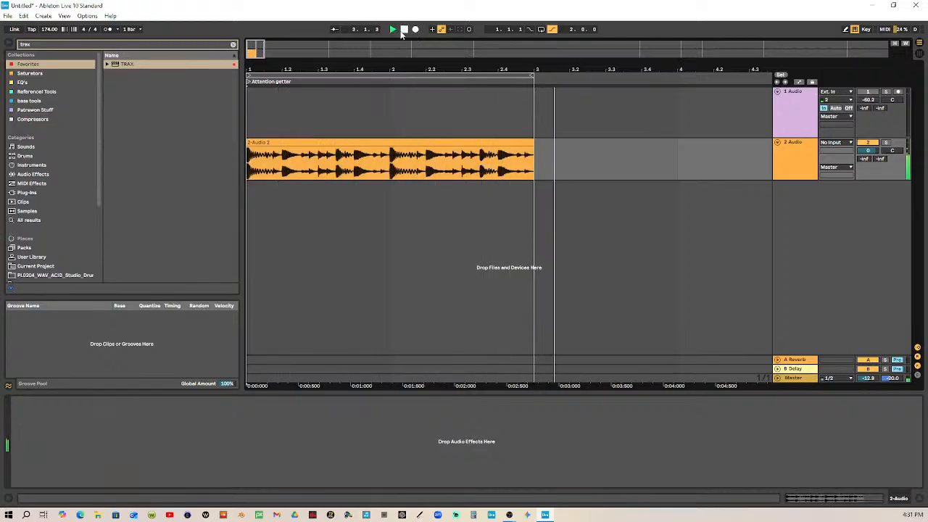
{"action": "left_click", "coordinate": [404, 29]}
{"action": "left_click", "coordinate": [542, 31]}
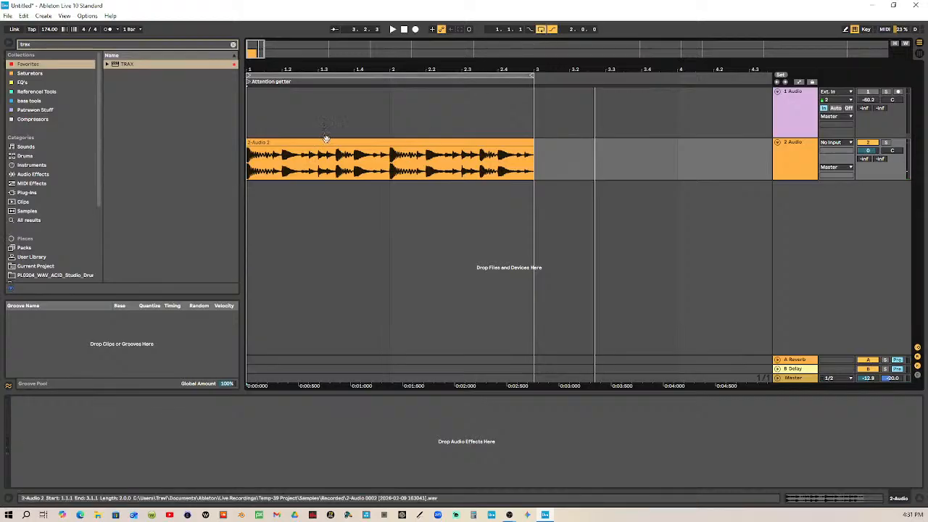
Play the looped two-bar drum recording from the start to check it
{"action": "mouse_move", "coordinate": [348, 71]}
{"action": "left_mouse_down"}
{"action": "mouse_move", "coordinate": [335, 88]}
{"action": "mouse_move", "coordinate": [333, 71]}
{"action": "left_mouse_up"}
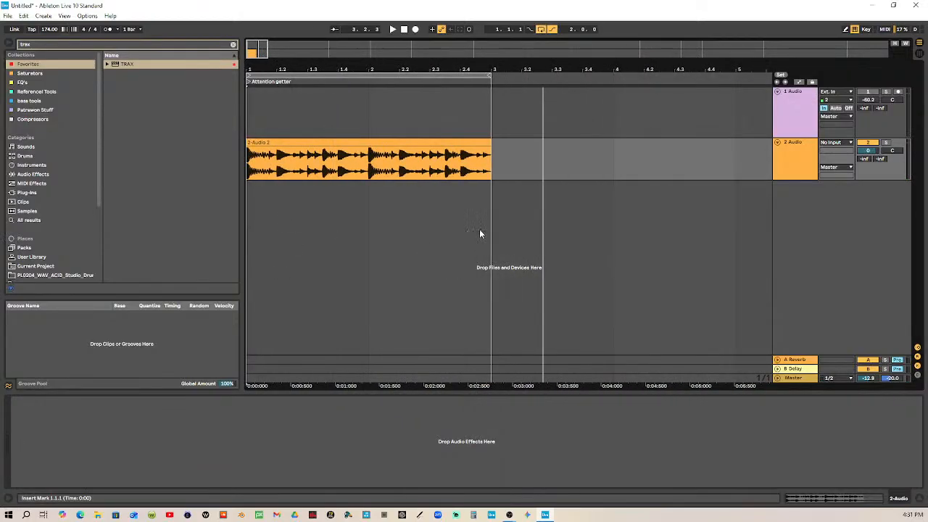
{"action": "left_click_drag", "start_coordinate": [272, 71], "coordinate": [295, 145]}
{"action": "left_click", "coordinate": [403, 29]}
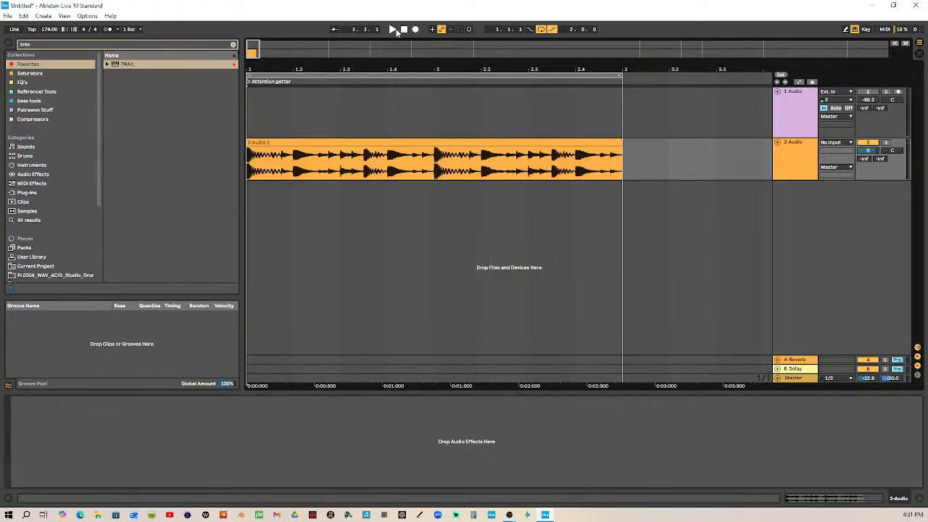
{"action": "left_click", "coordinate": [392, 29]}
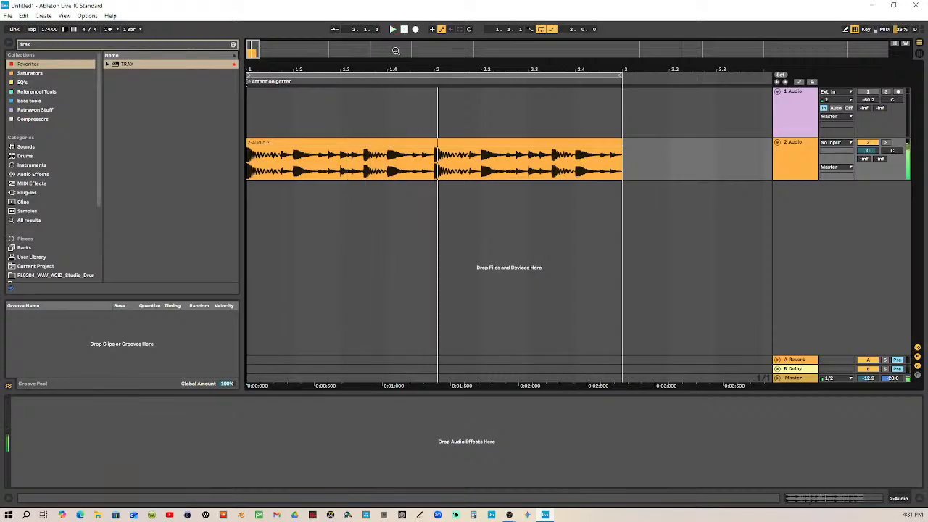
{"action": "key", "text": "space"}
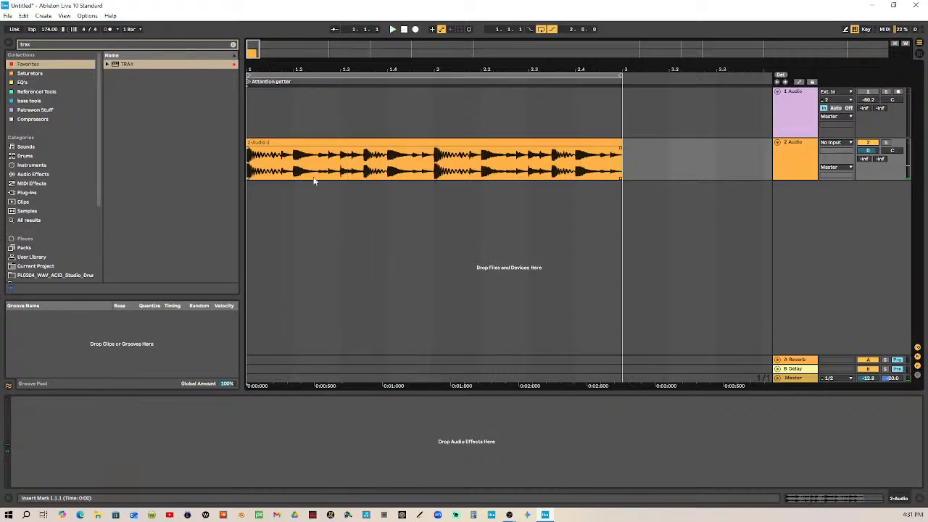
Set the arrangement's fixed grid to 1/4
{"action": "right_click", "coordinate": [319, 218]}
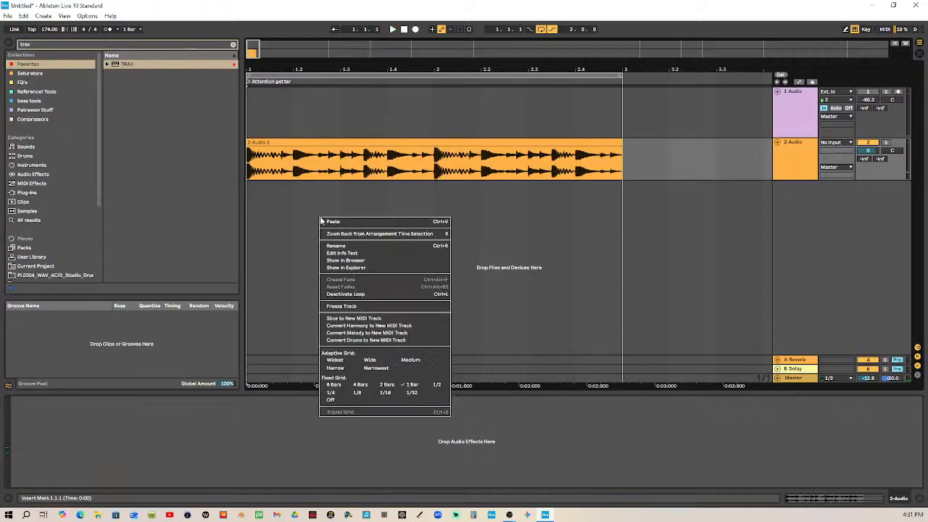
{"action": "left_click", "coordinate": [353, 393]}
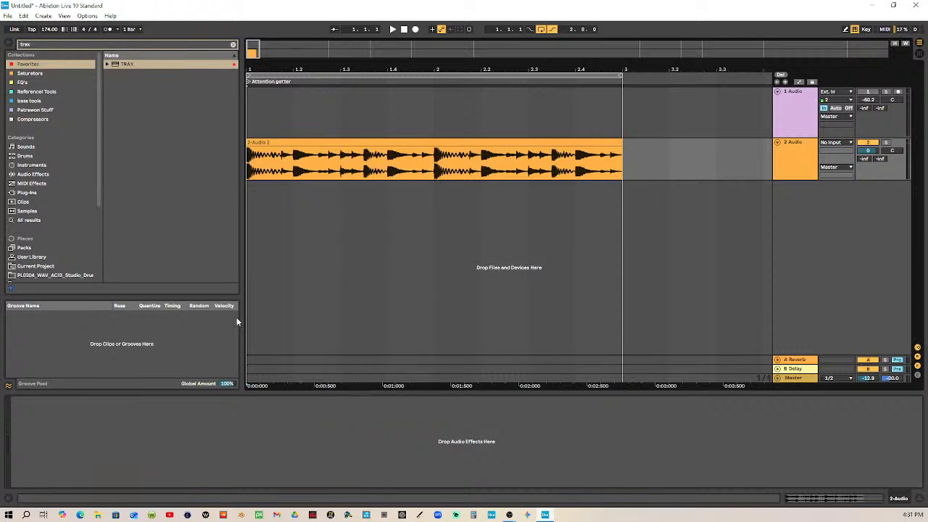
{"action": "left_click_drag", "start_coordinate": [322, 70], "coordinate": [321, 30]}
{"action": "mouse_move", "coordinate": [267, 70]}
{"action": "left_mouse_down"}
{"action": "mouse_move", "coordinate": [268, 156]}
{"action": "mouse_move", "coordinate": [267, 71]}
{"action": "left_mouse_up"}
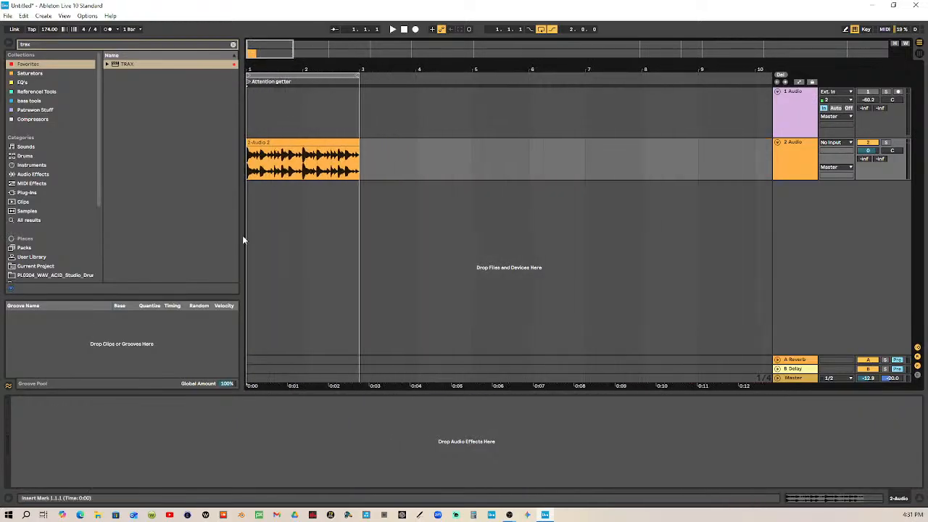
Open the SPAN Plus and Youlean Loudness Meter 2 windows from the Master track and place SPAN Plus below the clip
{"action": "left_click", "coordinate": [797, 378]}
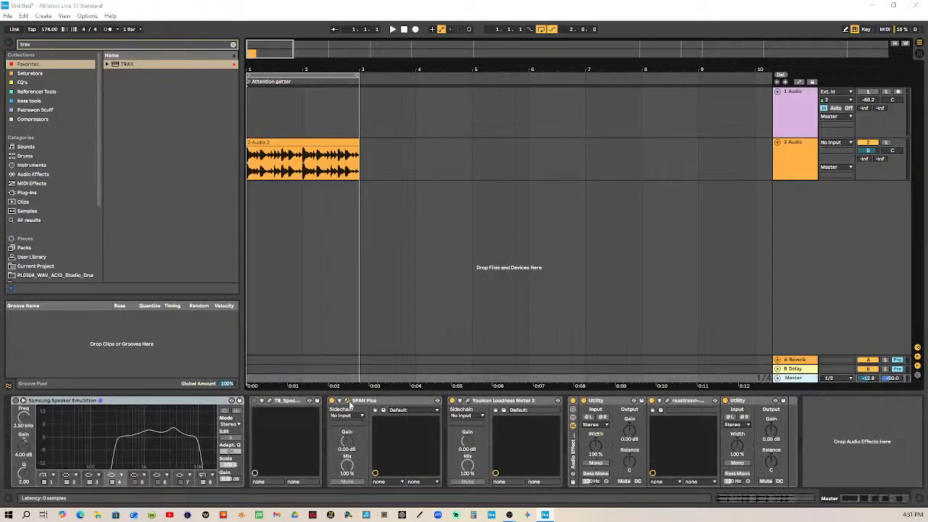
{"action": "left_click_drag", "start_coordinate": [481, 60], "coordinate": [358, 183]}
{"action": "left_click", "coordinate": [467, 401]}
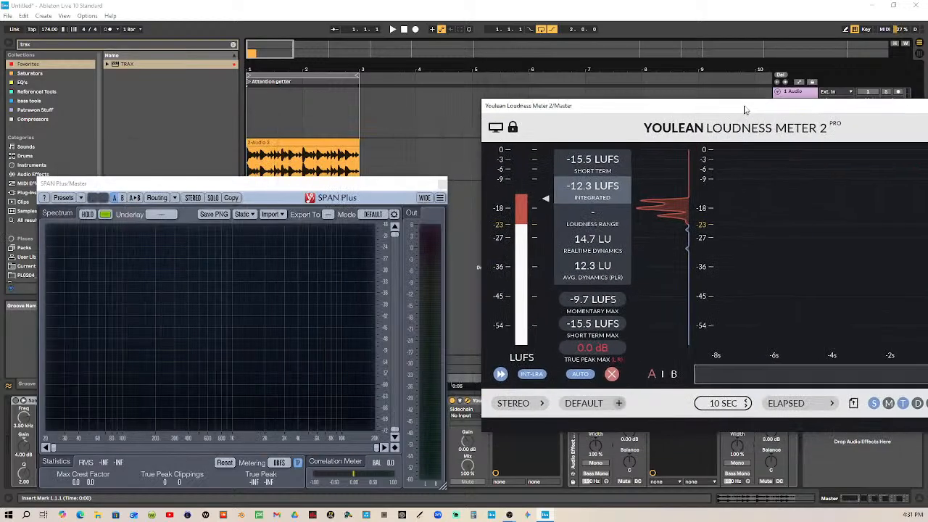
Set SPAN Plus to the ME2 mode with Mid-Side Stereo routing and show the SIDE channel as the underlay
{"action": "mouse_move", "coordinate": [361, 192]}
{"action": "left_mouse_down"}
{"action": "mouse_move", "coordinate": [353, 176]}
{"action": "mouse_move", "coordinate": [370, 206]}
{"action": "left_mouse_up"}
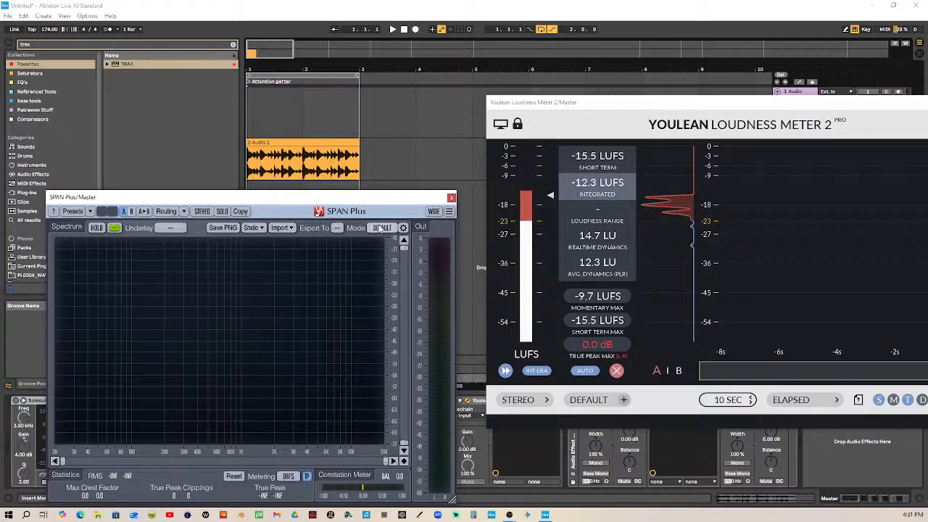
{"action": "left_click", "coordinate": [382, 227]}
{"action": "left_click", "coordinate": [382, 318]}
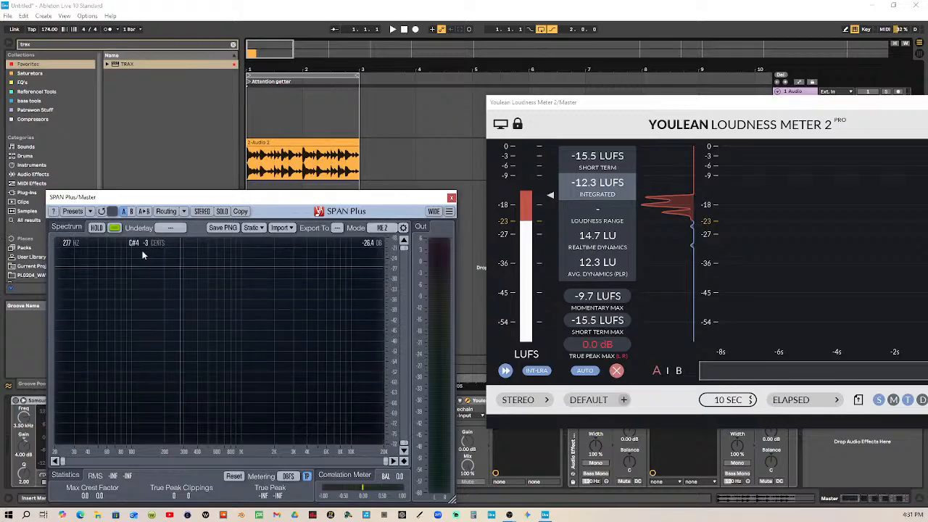
{"action": "left_click", "coordinate": [183, 212]}
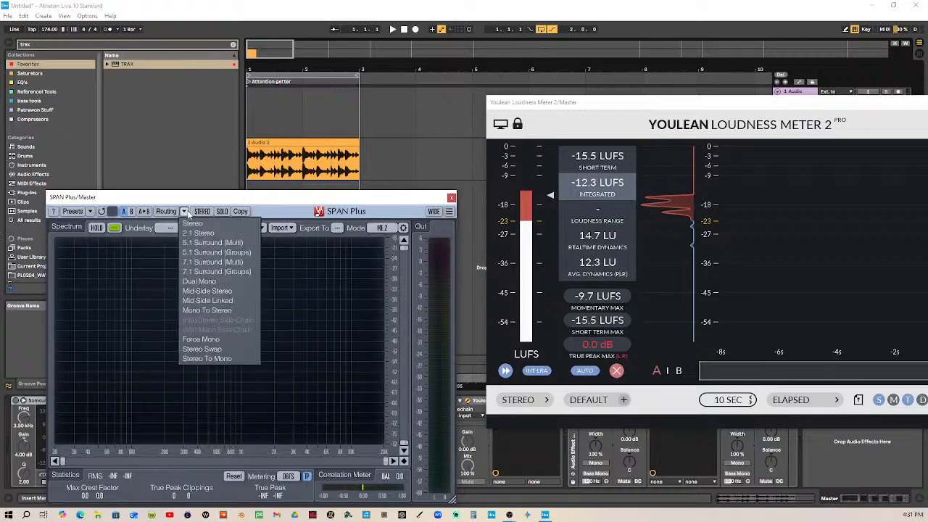
{"action": "left_click", "coordinate": [224, 291]}
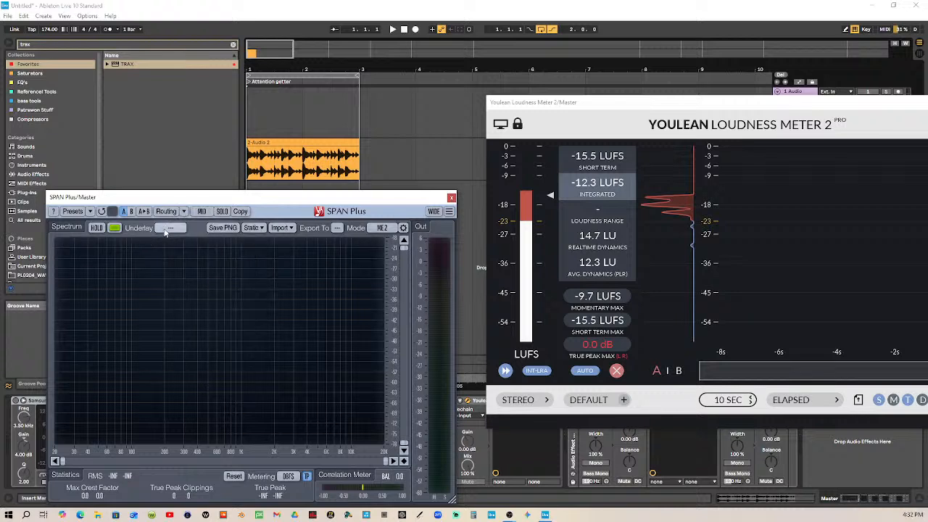
{"action": "left_click", "coordinate": [167, 227]}
{"action": "left_click", "coordinate": [165, 264]}
Play the drum loop to check its side signal and loudness, and close the SPAN Plus and Youlean Loudness Meter 2 windows
{"action": "left_click", "coordinate": [393, 29]}
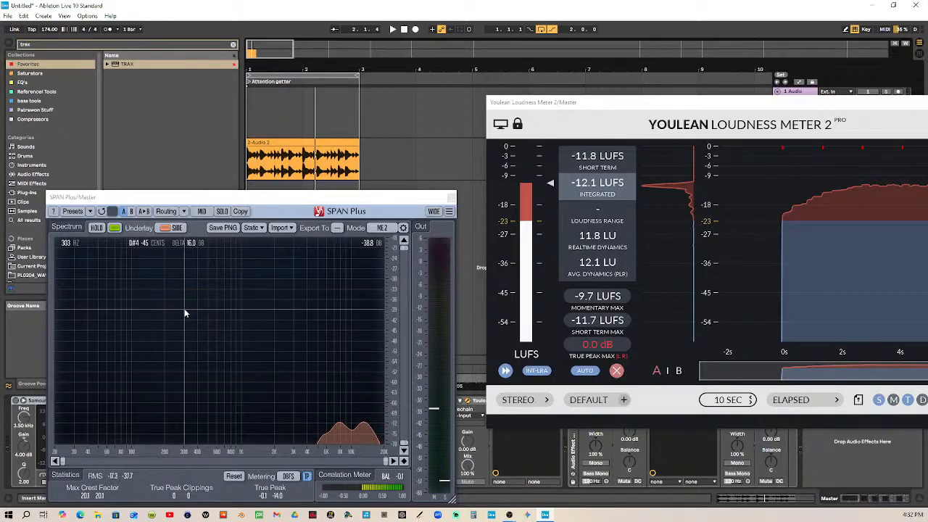
{"action": "left_click", "coordinate": [451, 197]}
{"action": "left_click_drag", "start_coordinate": [653, 106], "coordinate": [219, 106]}
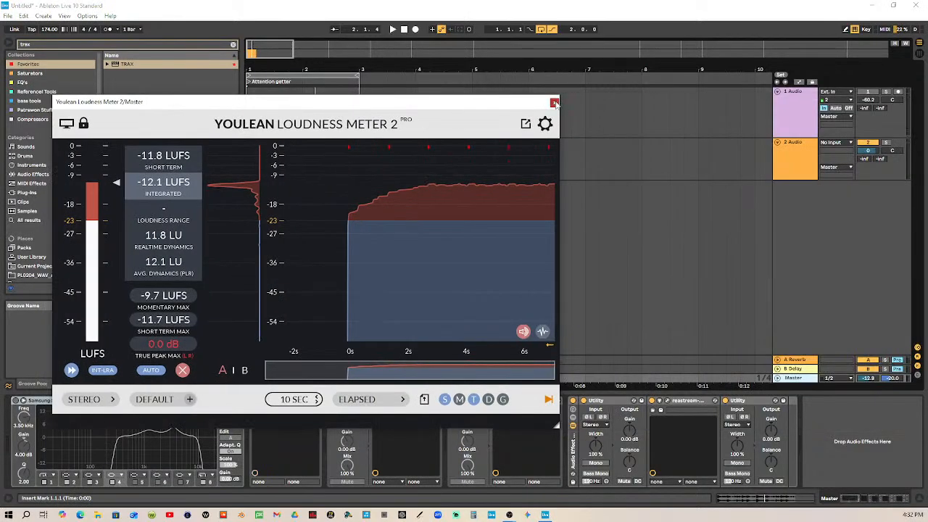
{"action": "left_click", "coordinate": [554, 103]}
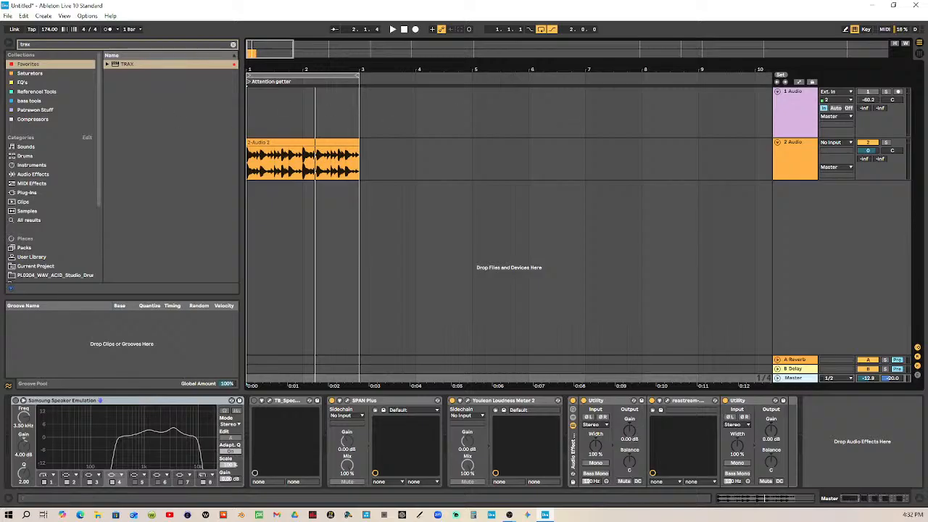